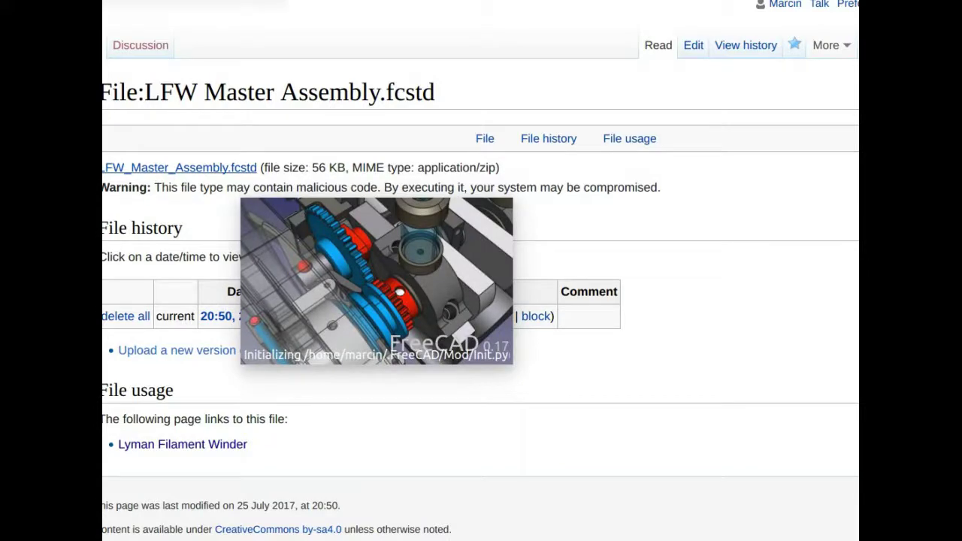
Step: Switch to the design sprint slides and view the slide showing which Master Index columns to use for the simplified CAD files
key("alt+Tab")
key("alt+Tab")
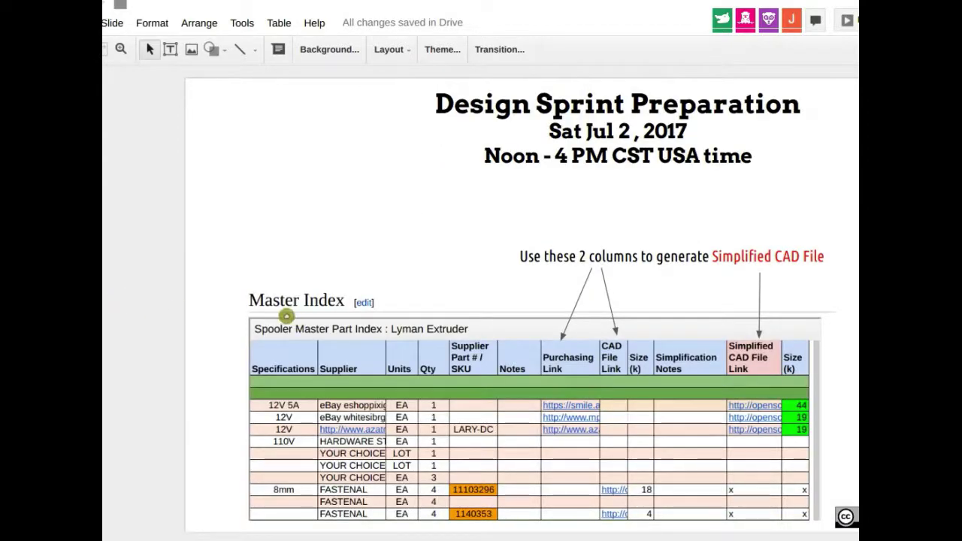
key("Down")
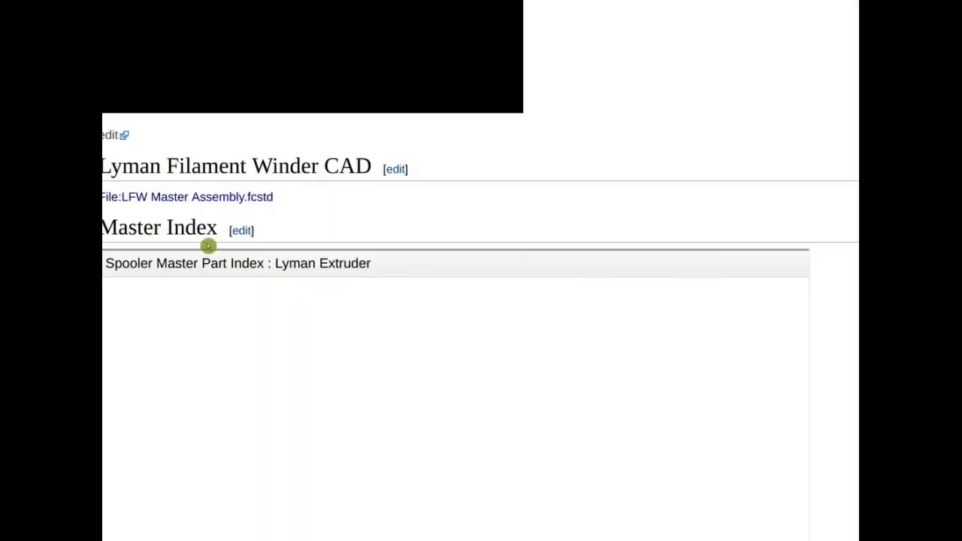
Step: Open the editable Spooler Master Part Index spreadsheet in a new tab from the wiki page's Master Index section
scroll(121, 271, "down", 4)
scroll(129, 272, "up", 10)
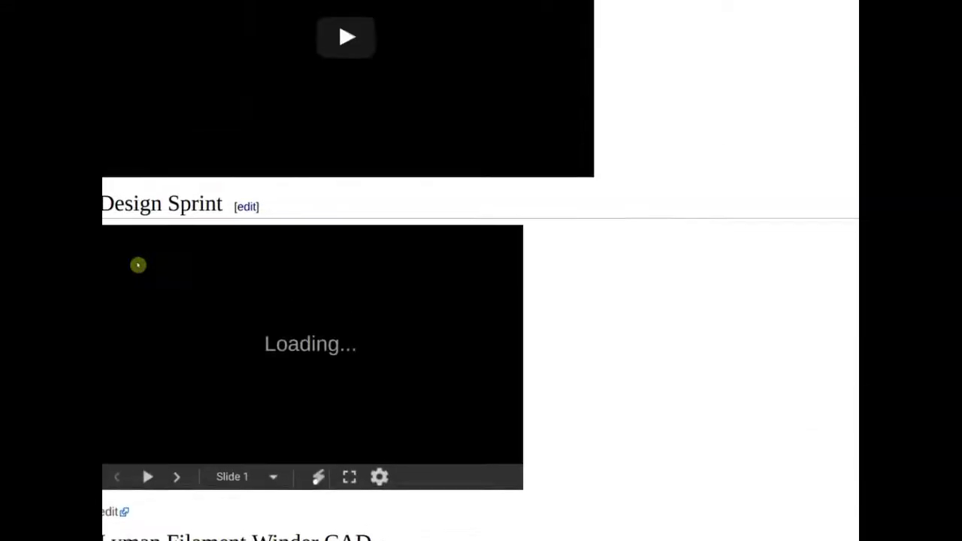
scroll(142, 264, "down", 10)
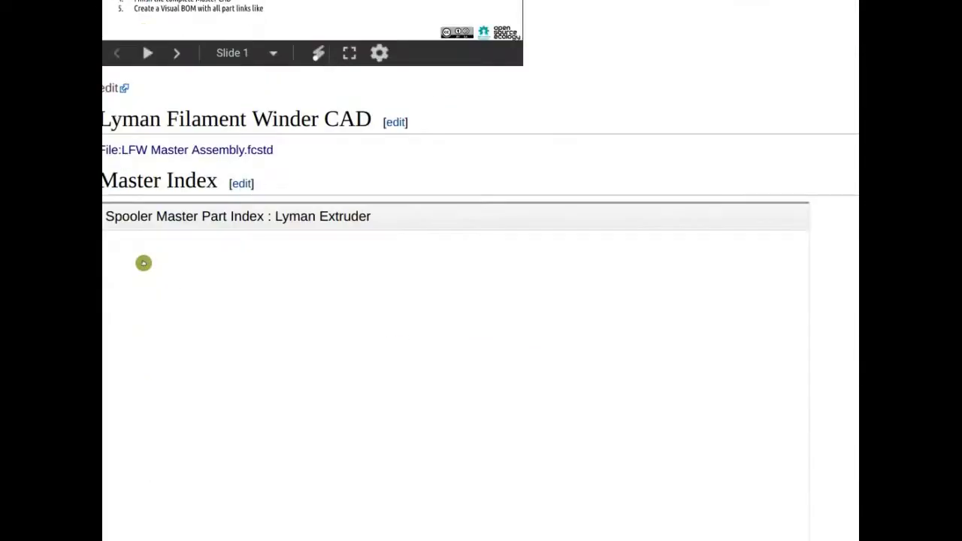
scroll(243, 307, "down", 6)
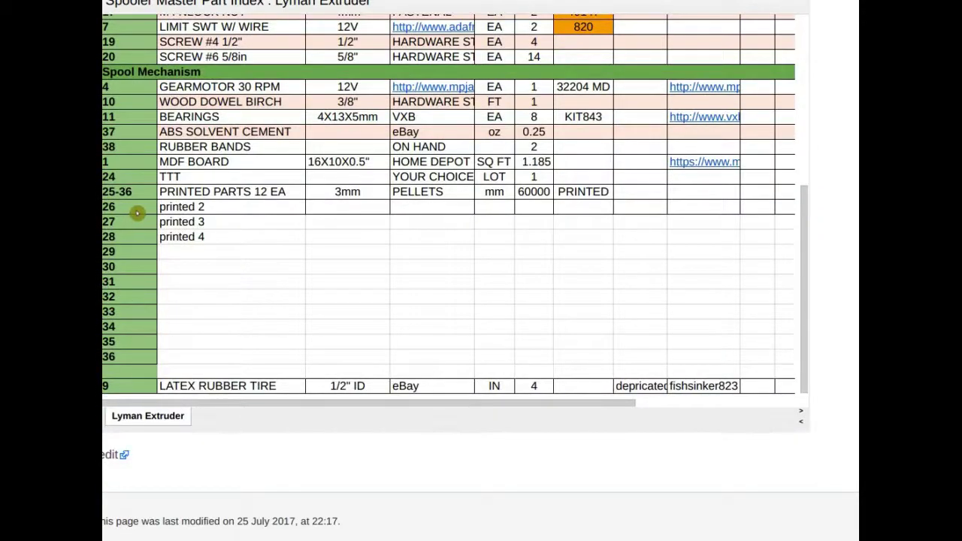
right_click(111, 449)
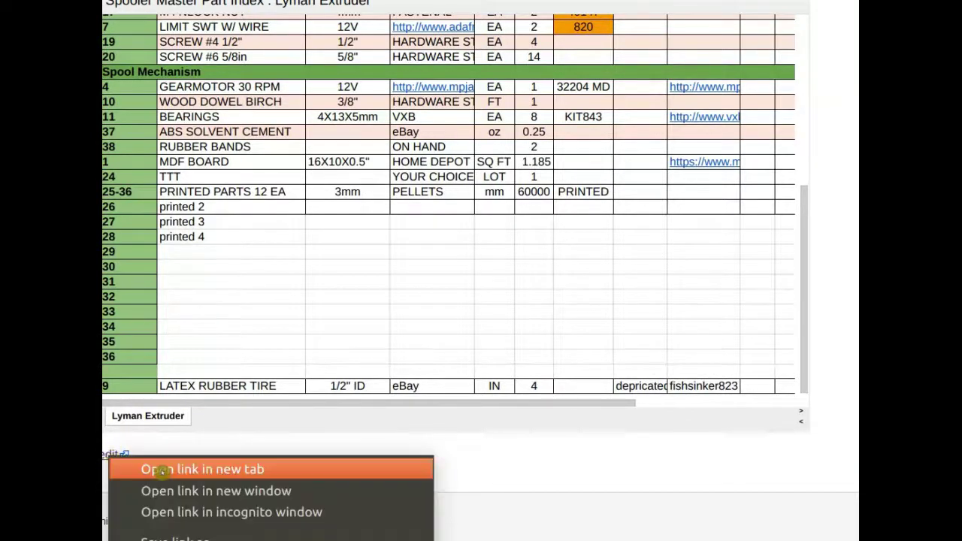
left_click(161, 468)
key("ctrl+Tab")
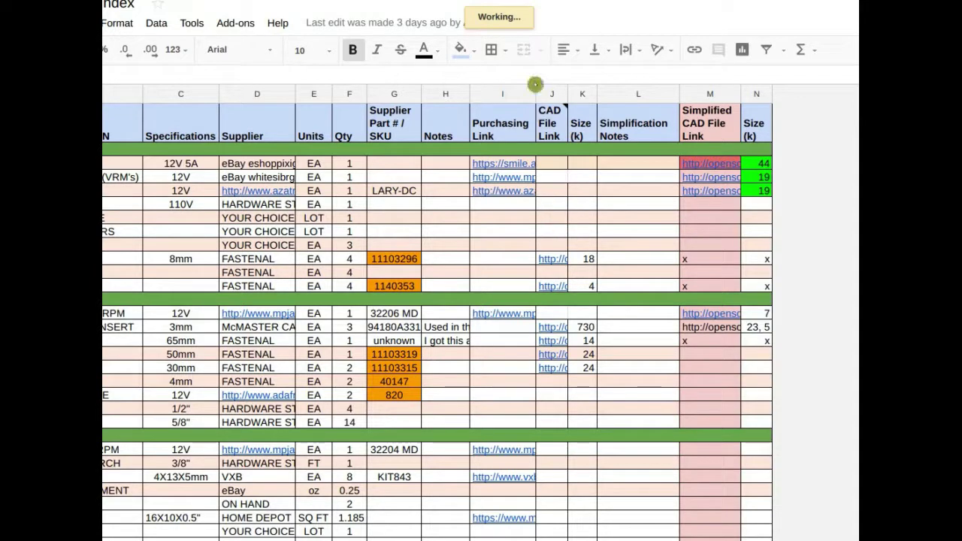
Step: Fill the part number cells in column A for the printed parts, from 25-36 downward, with light red
scroll(536, 84, "down", 1)
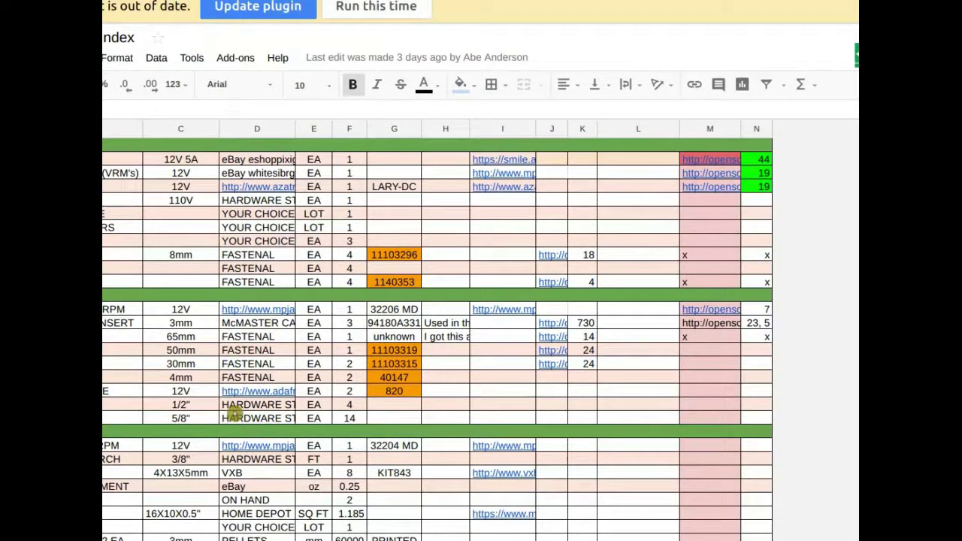
left_click(235, 413)
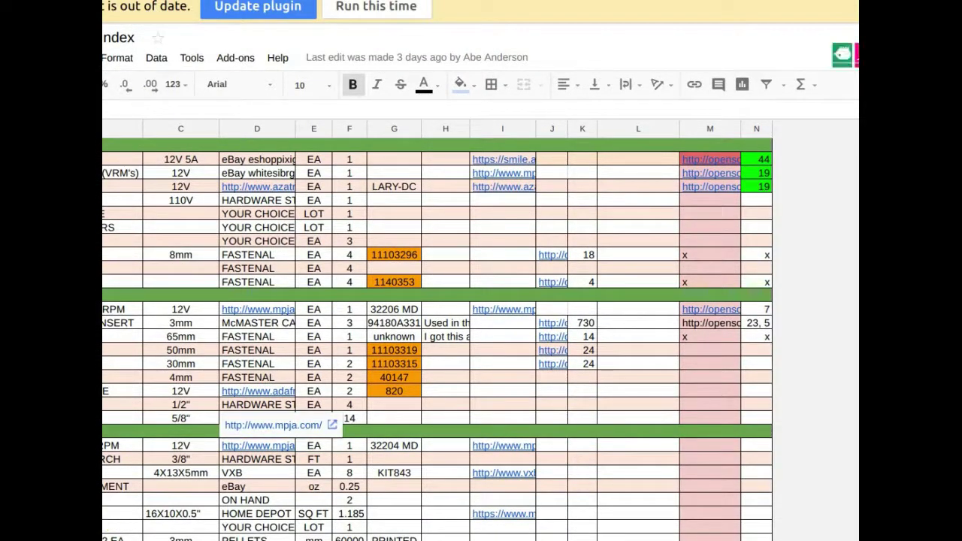
scroll(436, 331, "down", 3)
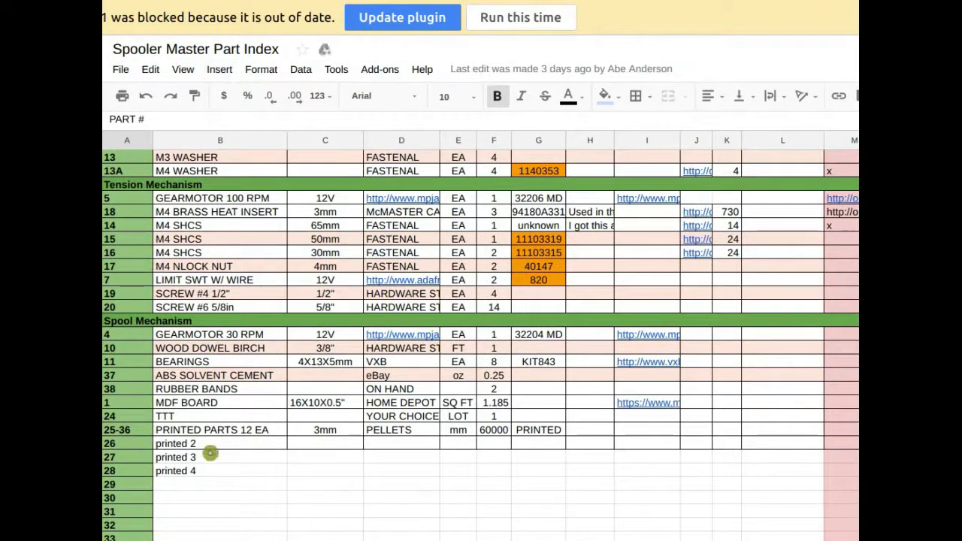
left_click(134, 430)
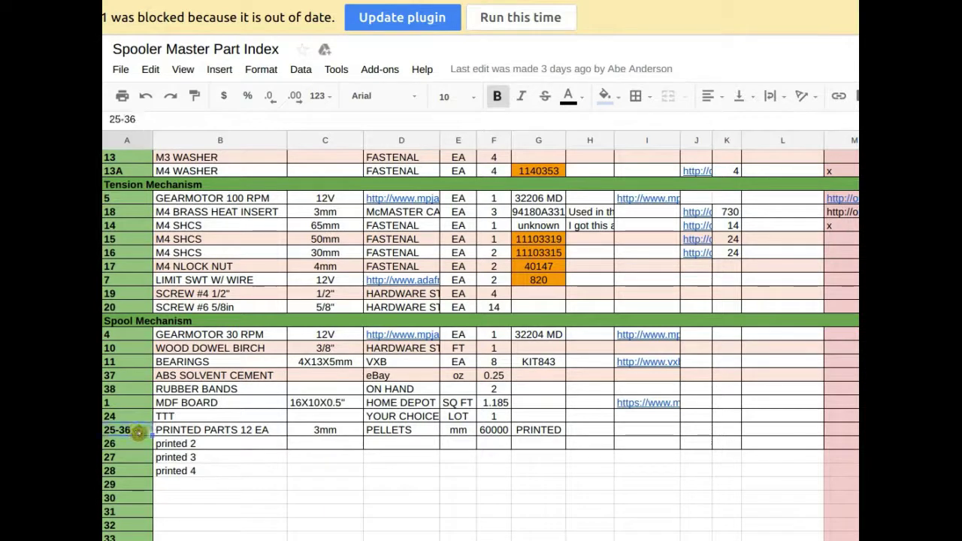
left_click(207, 471)
left_click(139, 432)
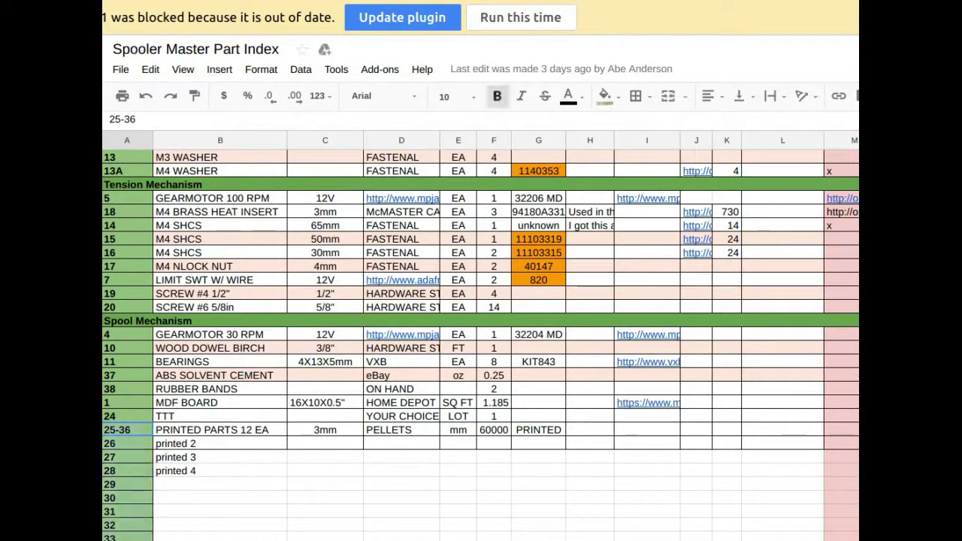
left_click(609, 101)
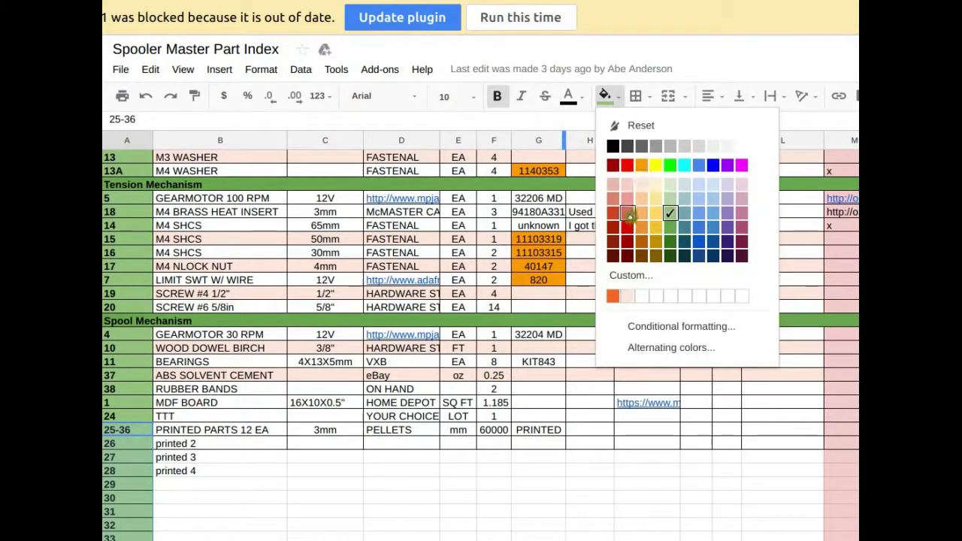
left_click(627, 199)
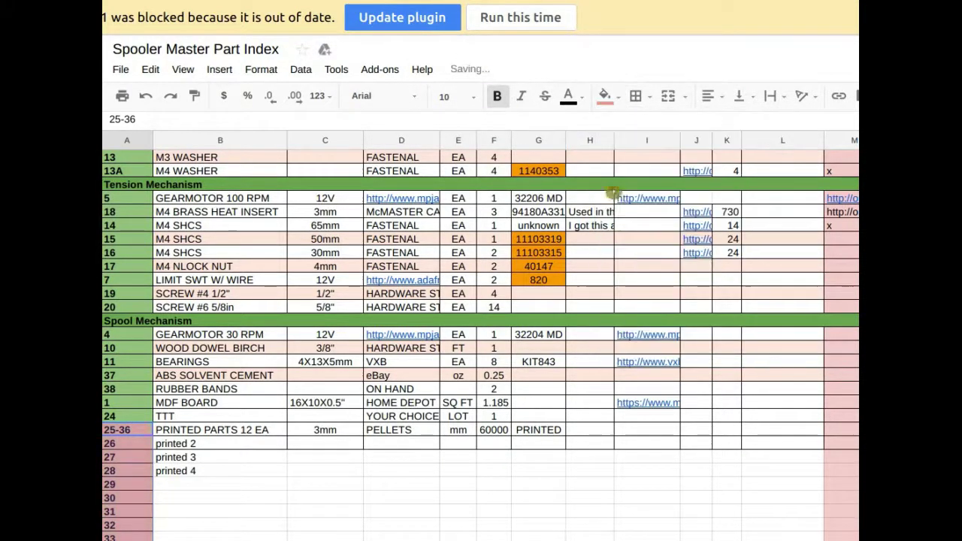
left_click(467, 501)
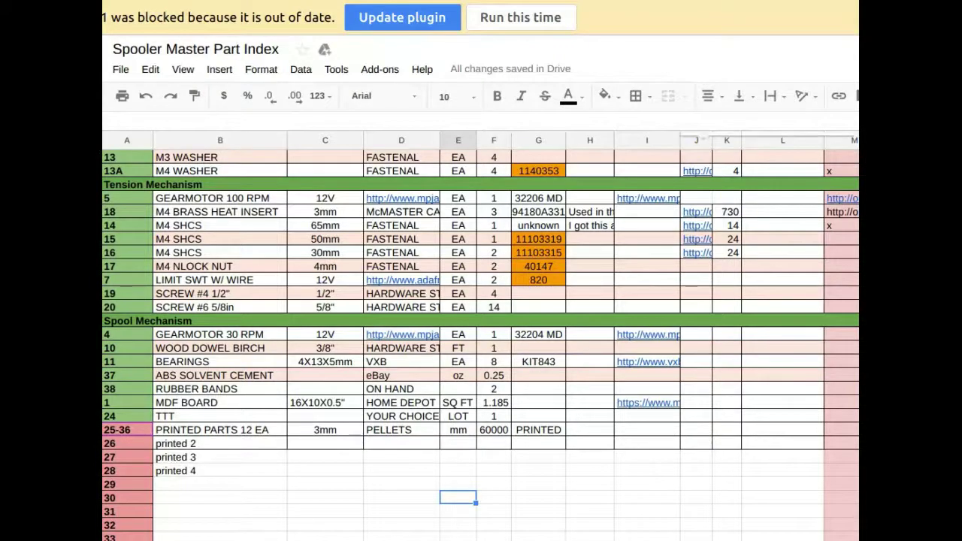
Step: Replace the Simplification Notes header in column L with "Assignment" and select the cells beneath it for the printed parts
scroll(819, 139, "right", 1)
scroll(823, 383, "up", 3)
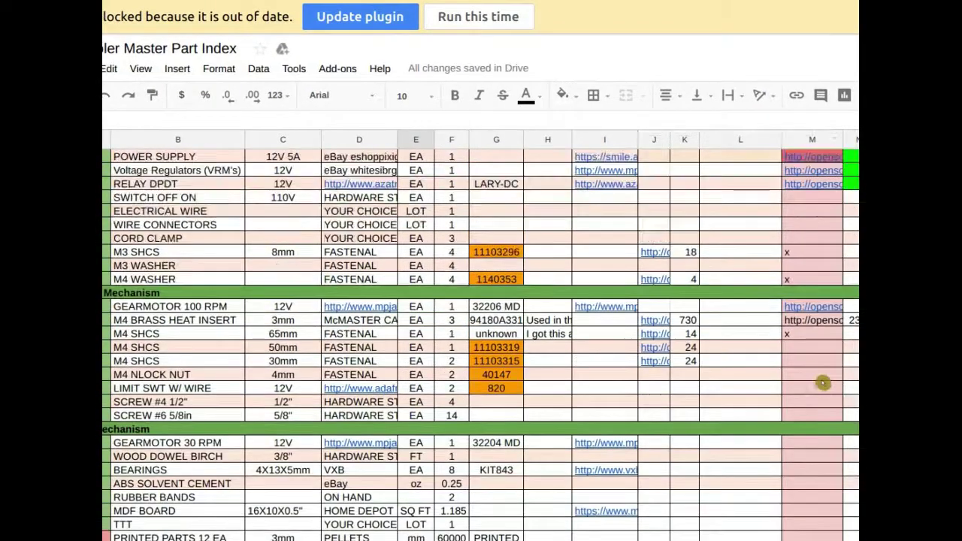
scroll(823, 383, "up", 1)
scroll(824, 380, "down", 3)
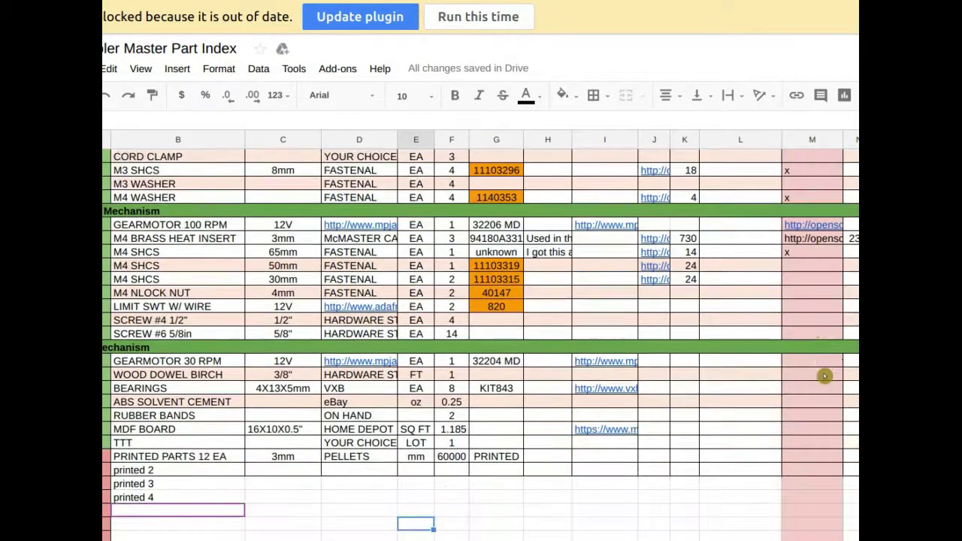
scroll(671, 226, "up", 3)
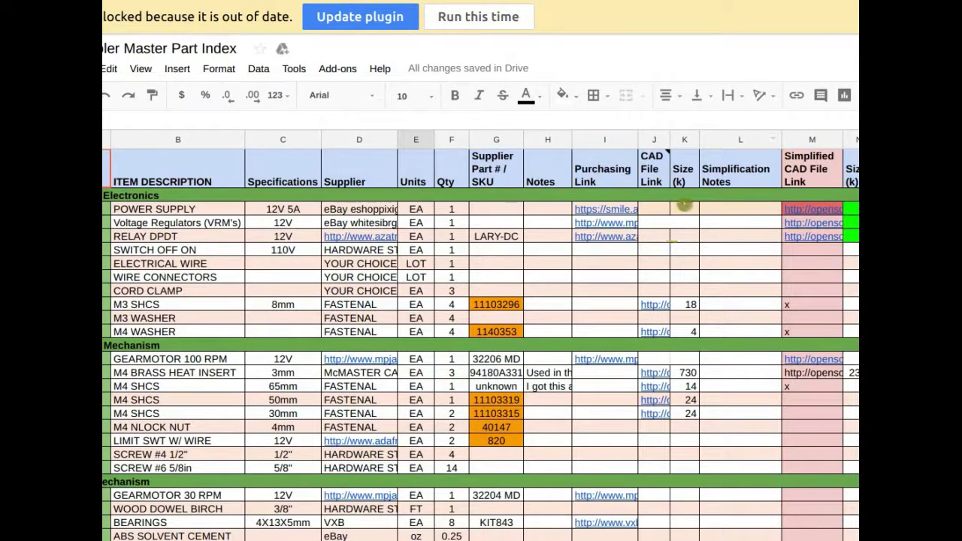
left_click(752, 172)
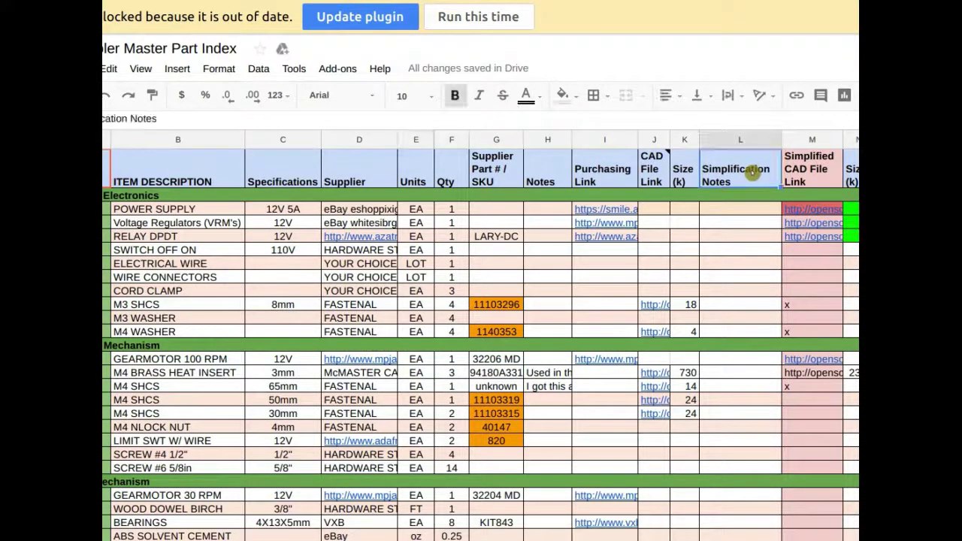
type("Assing")
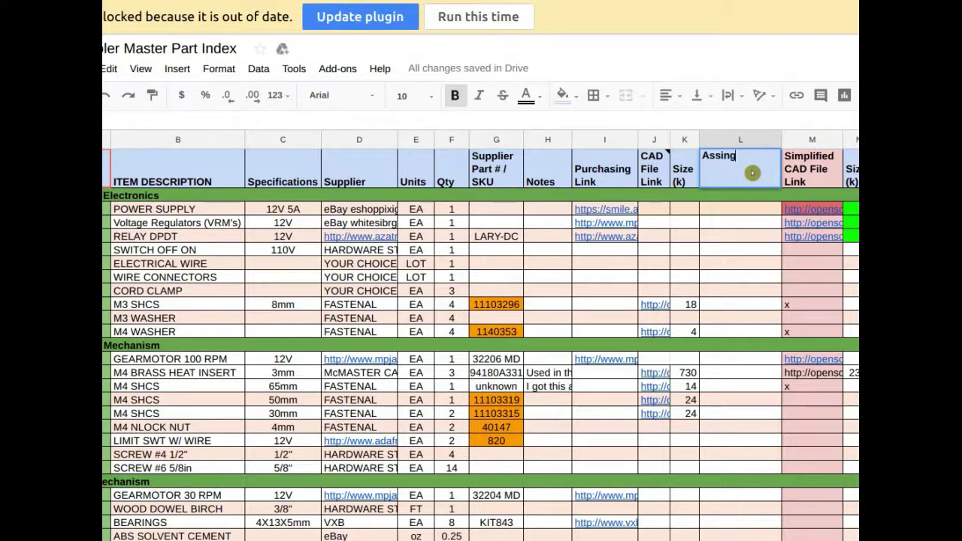
type("gn")
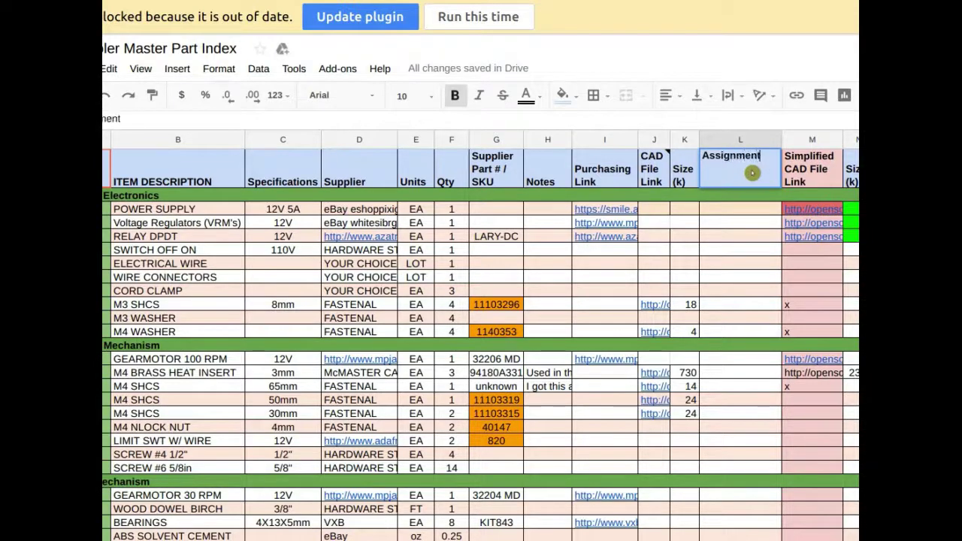
type("ment")
key("Return")
scroll(711, 215, "down", 5)
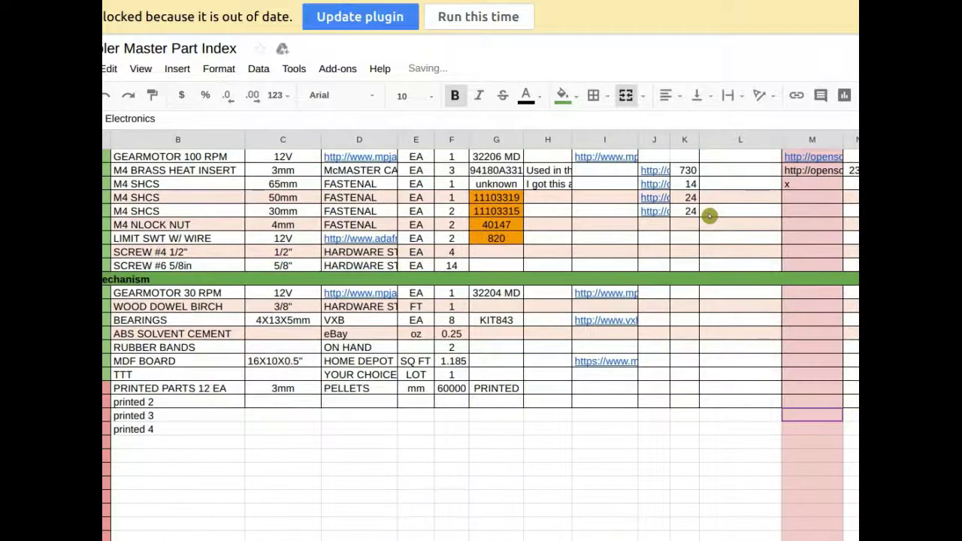
left_click_drag(741, 390, 753, 540)
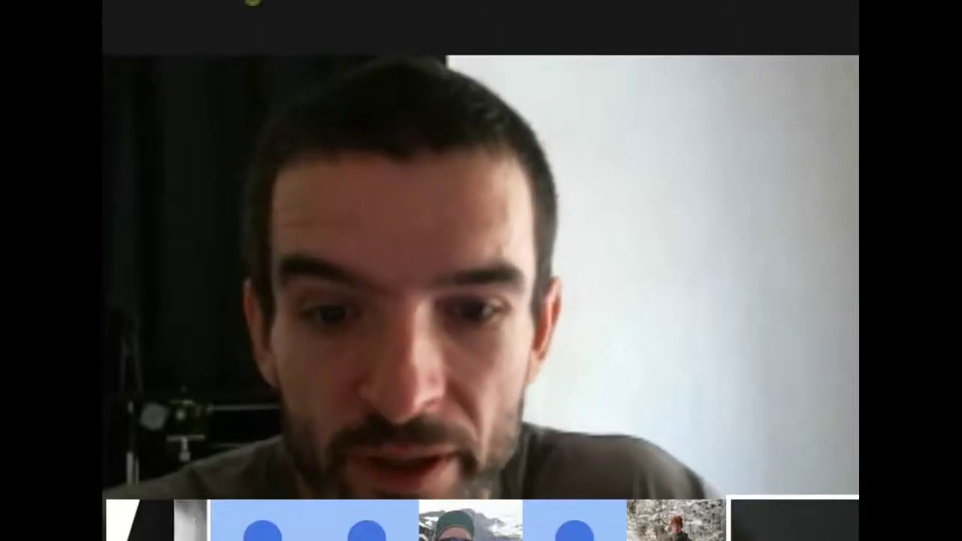
Step: Review the Procedure basics on the first slide, highlighting the file naming, work log upload and Master CAD download instructions
mouse_move(636, 516)
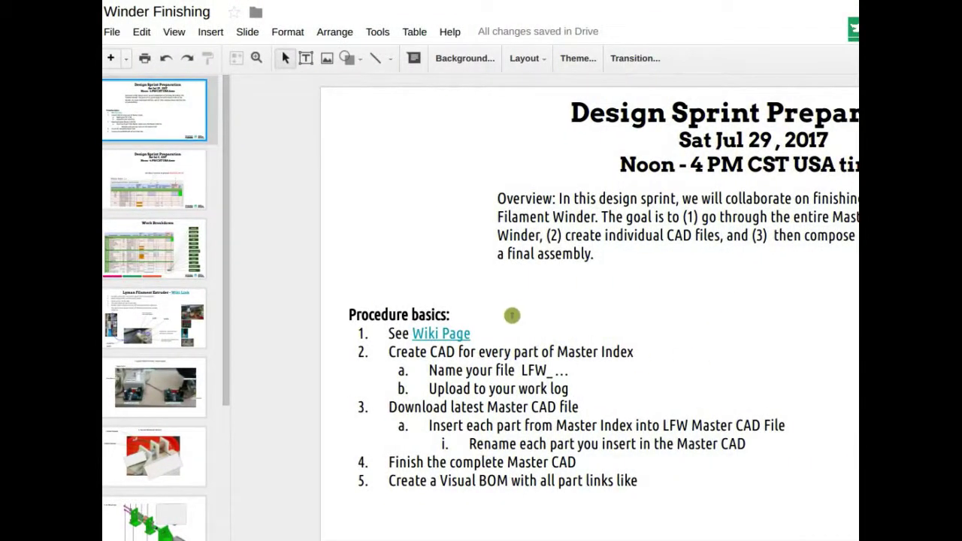
key("Down")
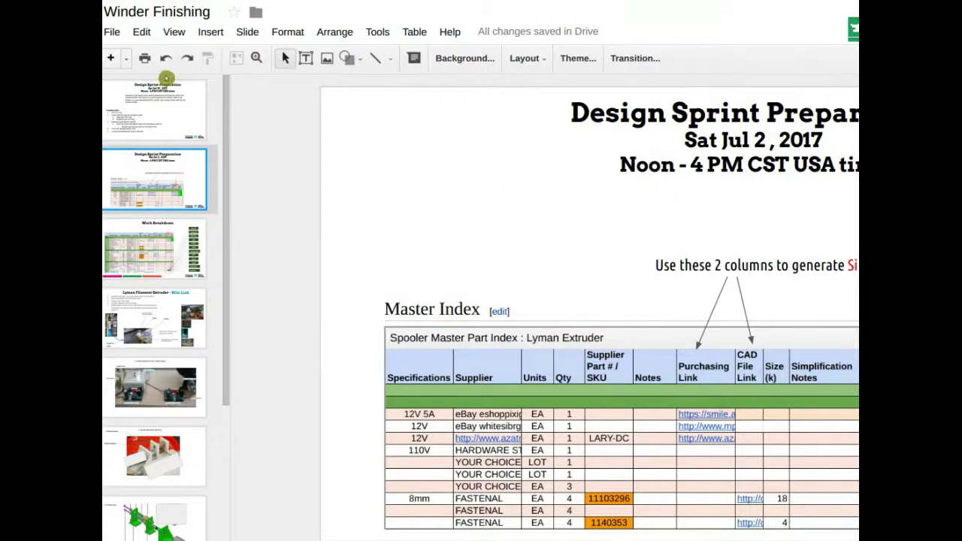
key("Up")
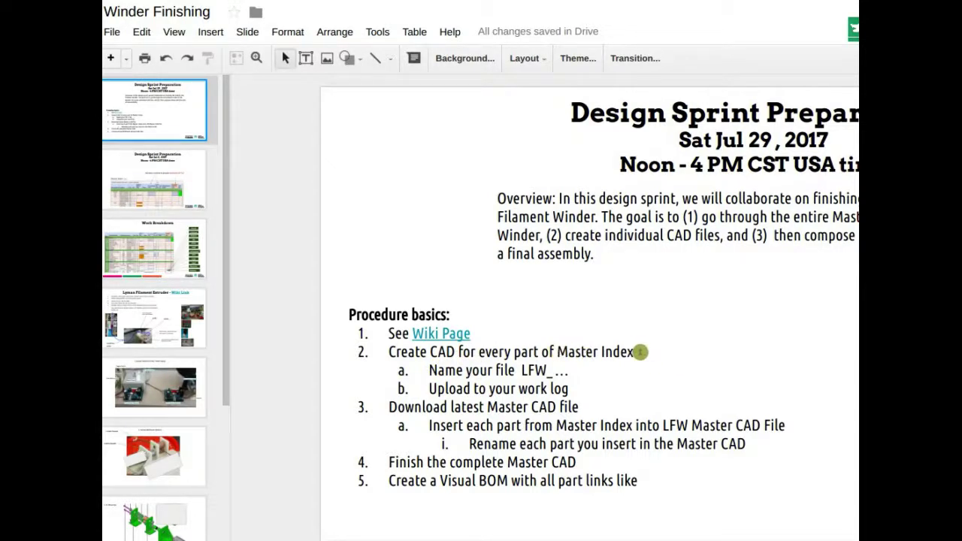
left_click(637, 352)
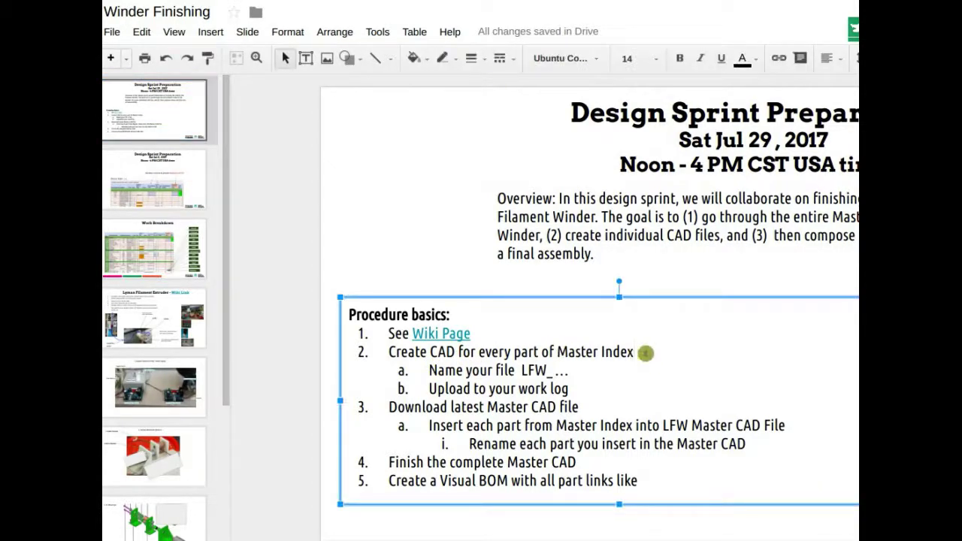
triple_click(533, 370)
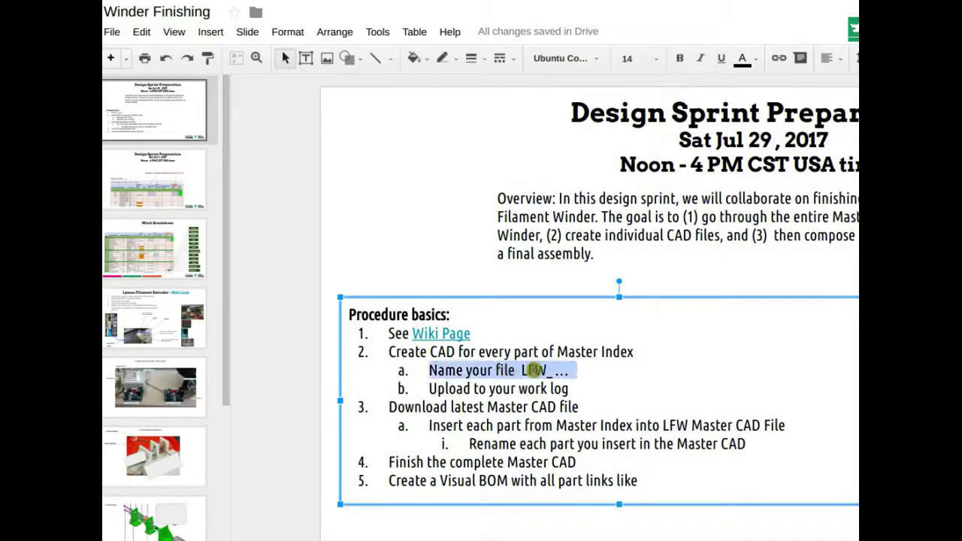
left_click(534, 370)
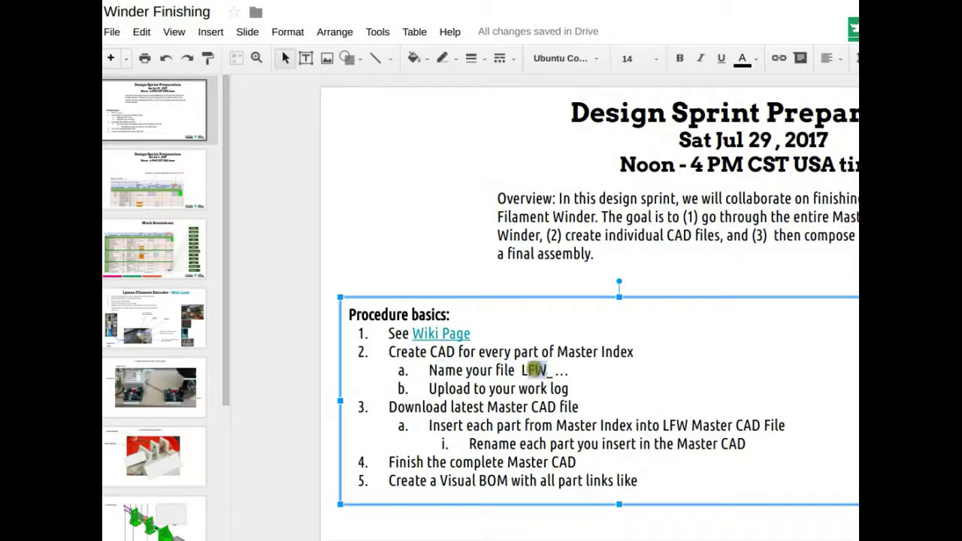
left_click_drag(487, 389, 543, 388)
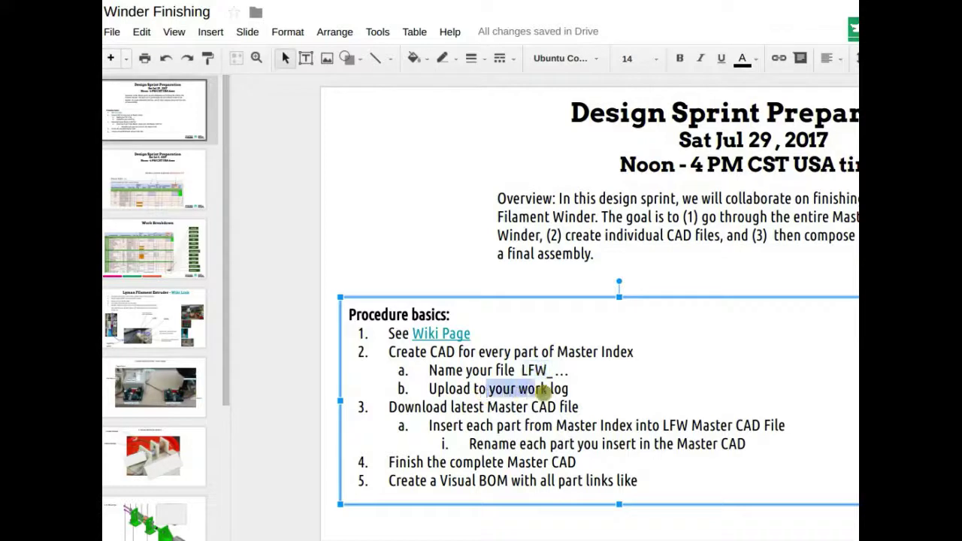
double_click(560, 351)
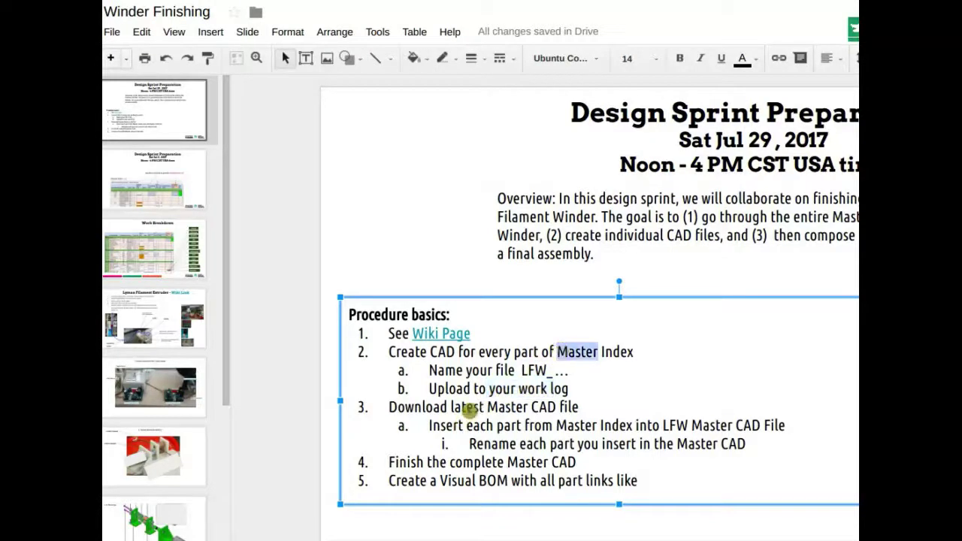
double_click(468, 409)
triple_click(422, 408)
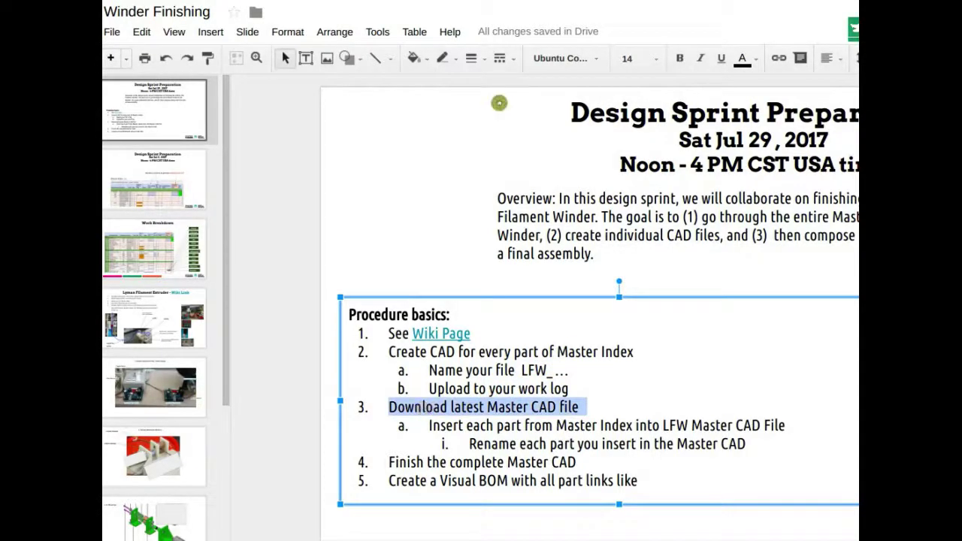
Step: Return to the wiki page and locate the LFW Master Assembly.fcstd link under Lyman Filament Winder CAD
key("ctrl+Tab")
scroll(236, 268, "up", 5)
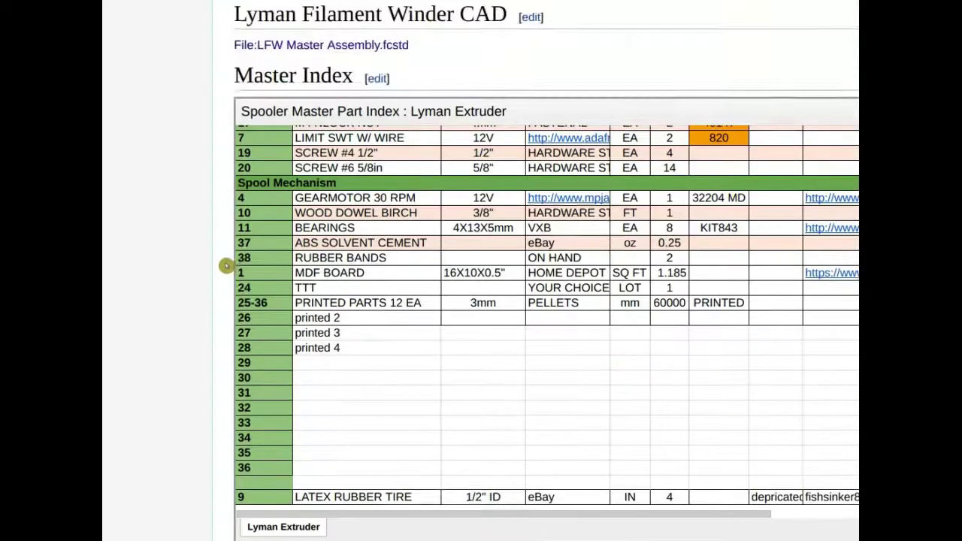
left_click_drag(440, 320, 173, 281)
Step: Switch to FreeCAD and inspect the box-shaped part in the master assembly from different angles
key("ctrl+Tab")
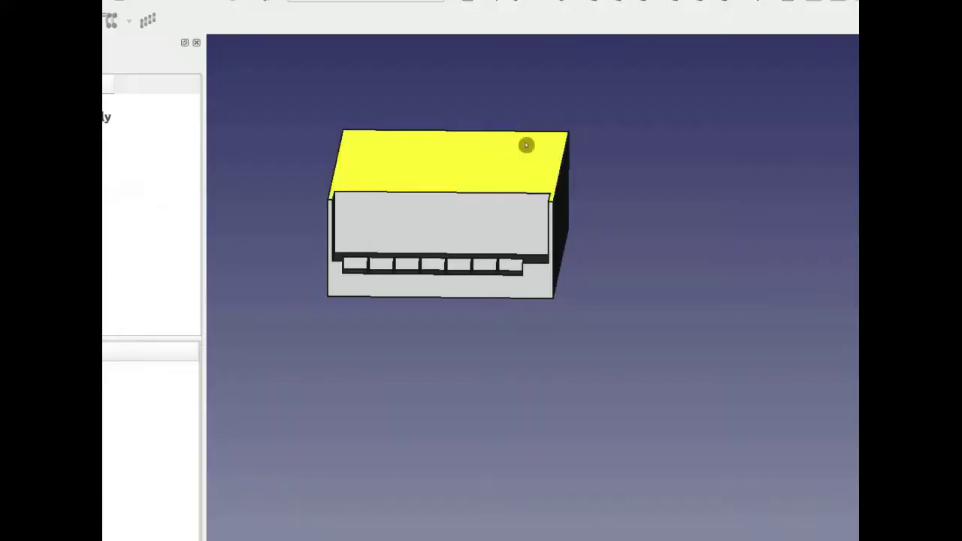
left_click_drag(527, 144, 668, 333)
scroll(681, 236, "down", 5)
scroll(683, 221, "up", 6)
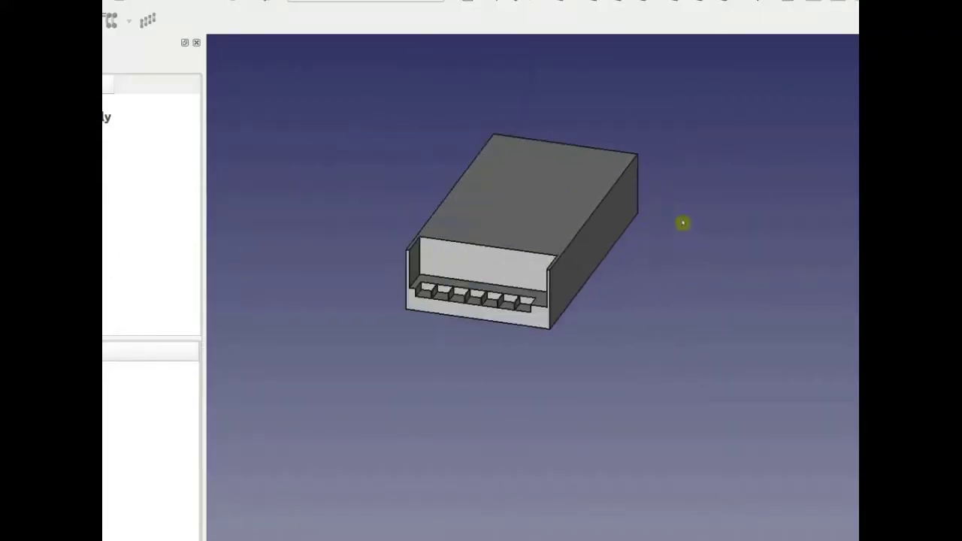
Step: Examine the box-shaped part's open end and slotted terminal area from a rotated, closer view
left_click_drag(656, 221, 592, 226)
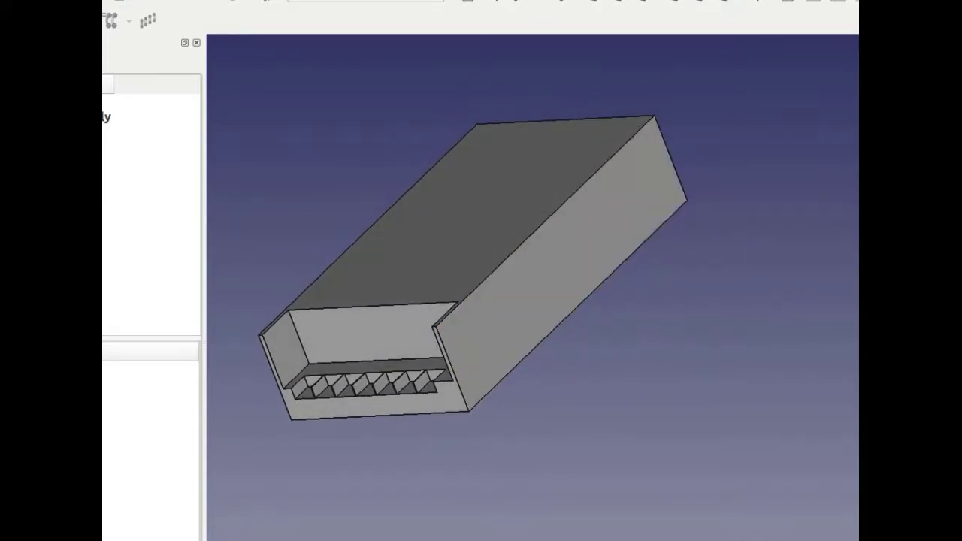
scroll(752, 230, "down", 3)
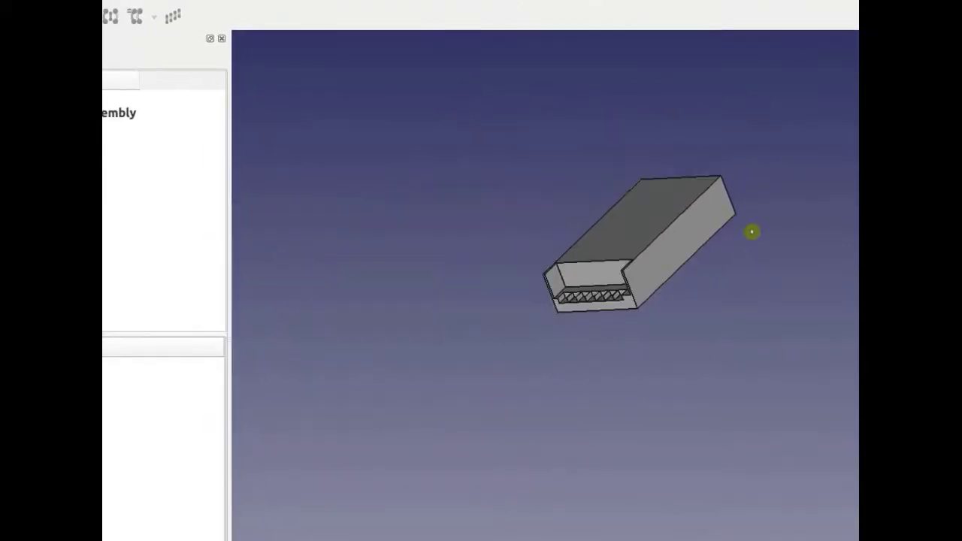
scroll(735, 232, "up", 3)
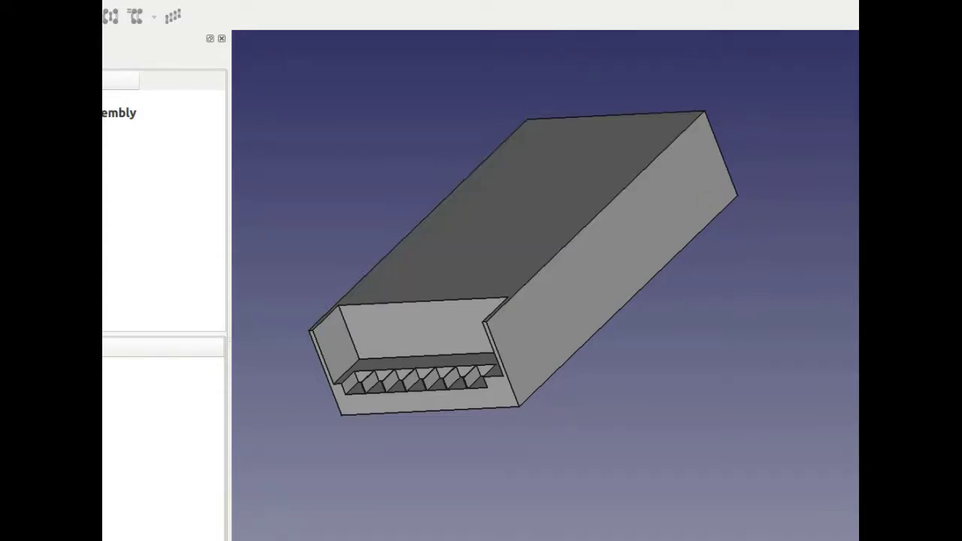
scroll(492, 105, "down", 3)
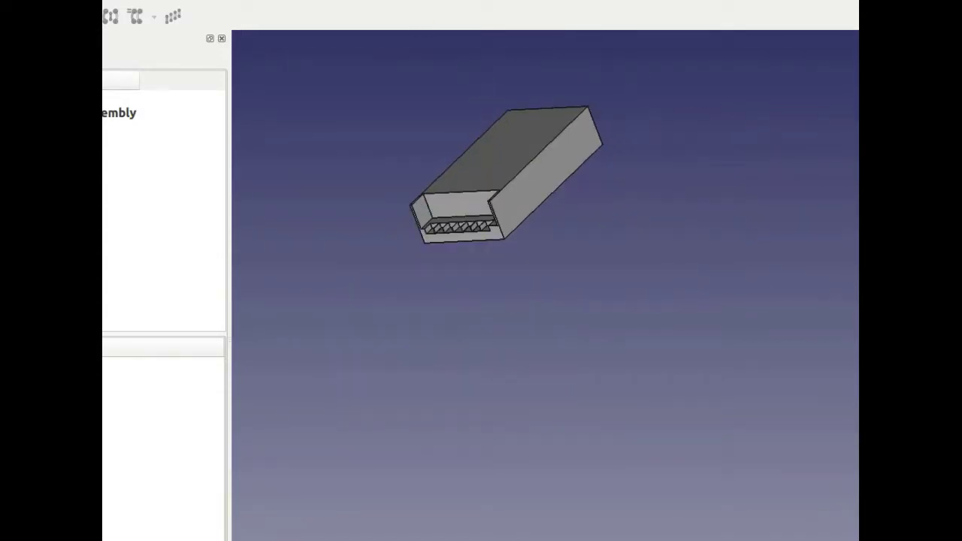
Step: Switch to the Winder Finishing presentation and review the Master Index table on the second slide
key("alt+Tab")
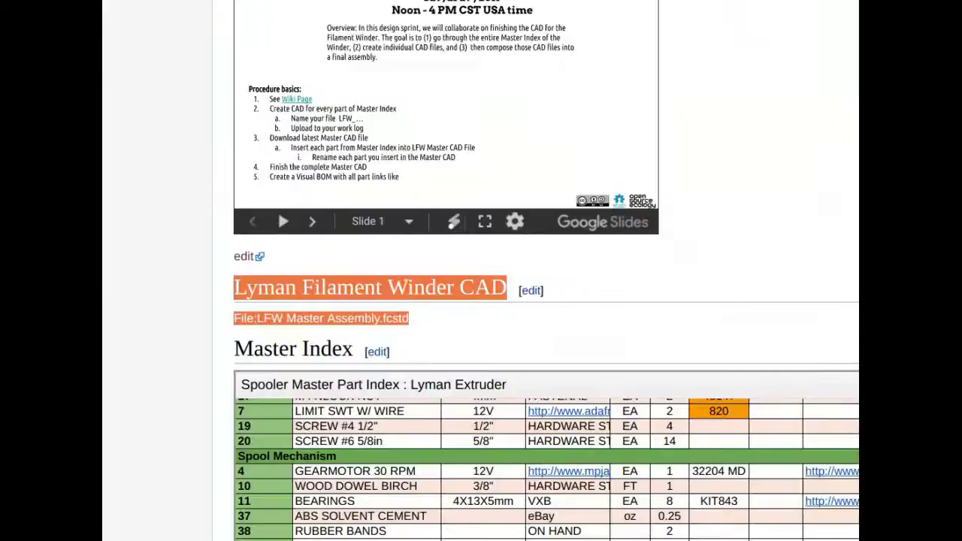
key("alt+Tab")
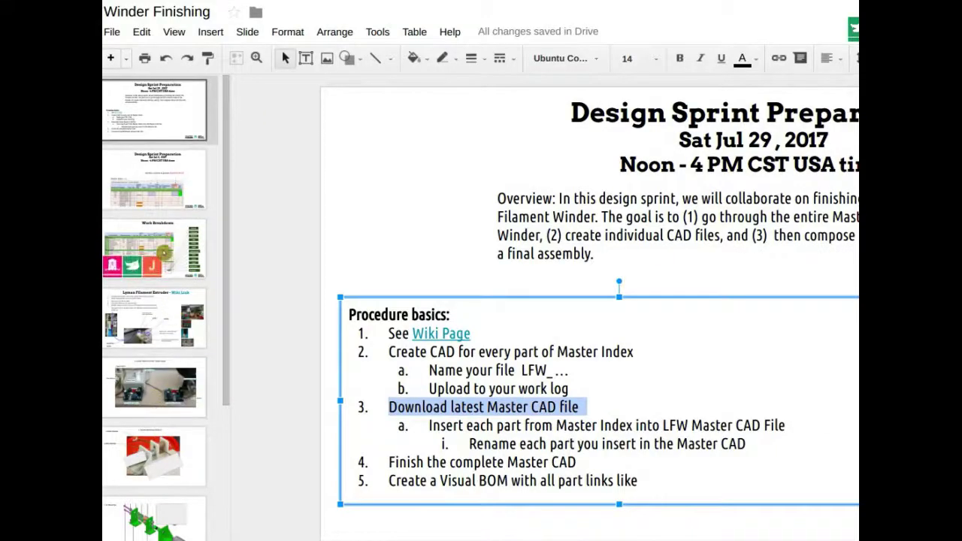
left_click(175, 200)
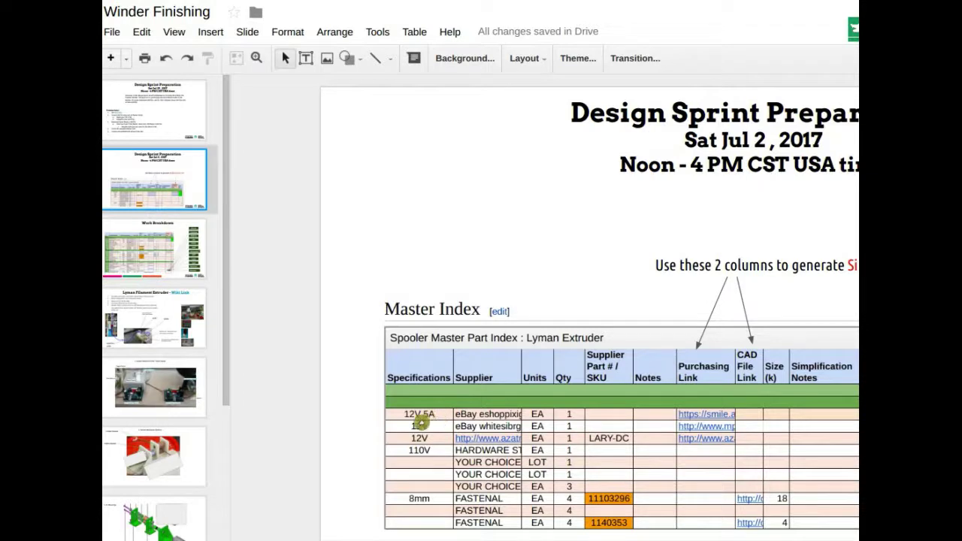
left_click(421, 419)
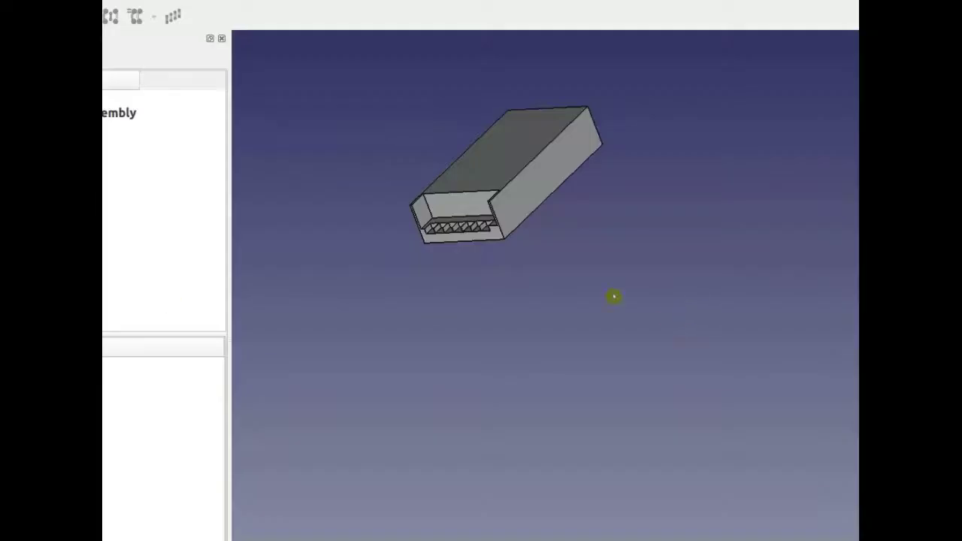
scroll(526, 240, "down", 3)
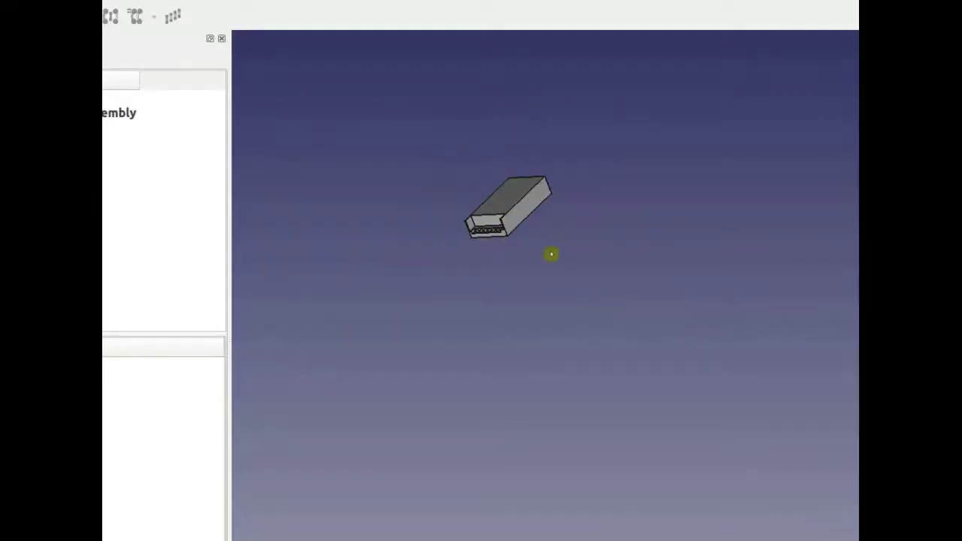
scroll(550, 254, "up", 2)
left_click_drag(574, 340, 607, 377)
scroll(530, 280, "up", 1)
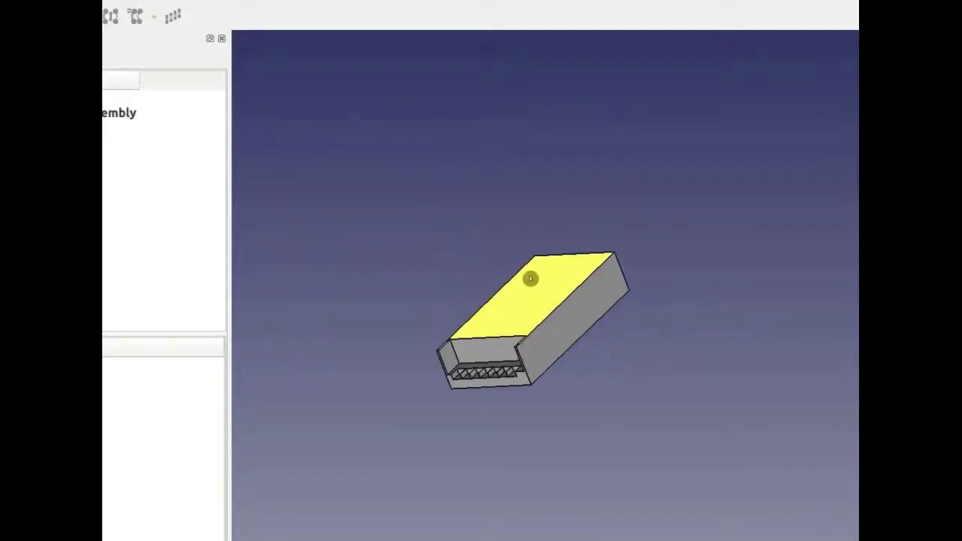
scroll(554, 277, "up", 1)
scroll(563, 286, "down", 3)
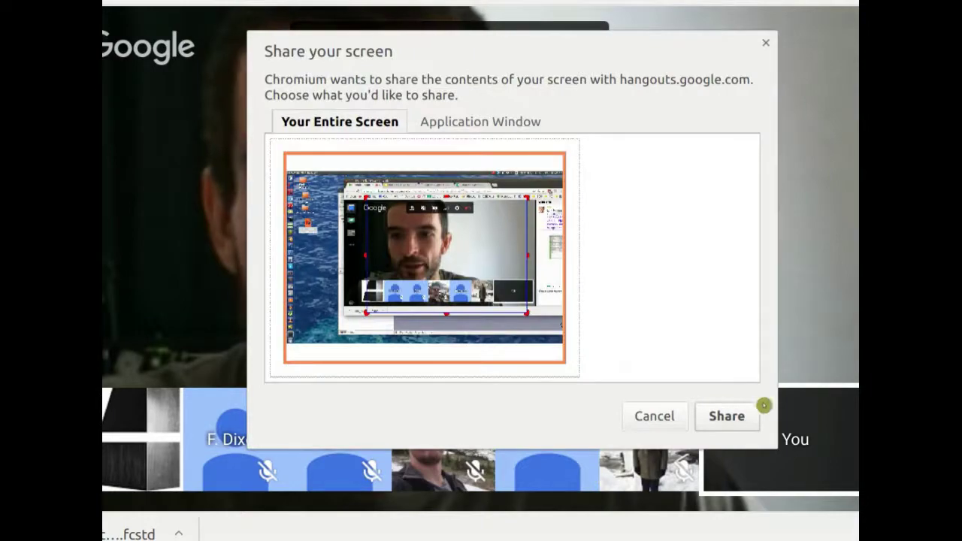
Step: Share the entire screen with the Hangouts call and return to the box-shaped part in FreeCAD
left_click(736, 417)
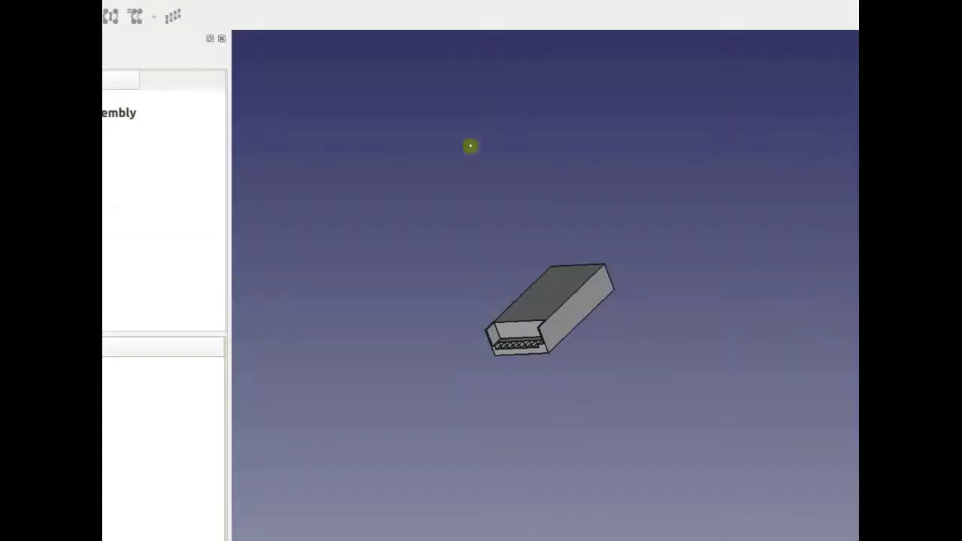
scroll(482, 247, "up", 4)
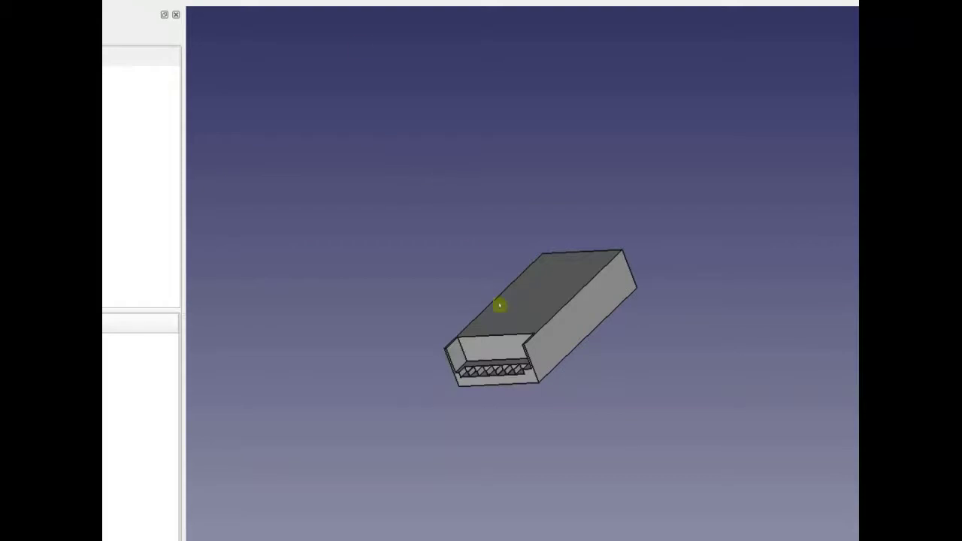
scroll(546, 392, "up", 4)
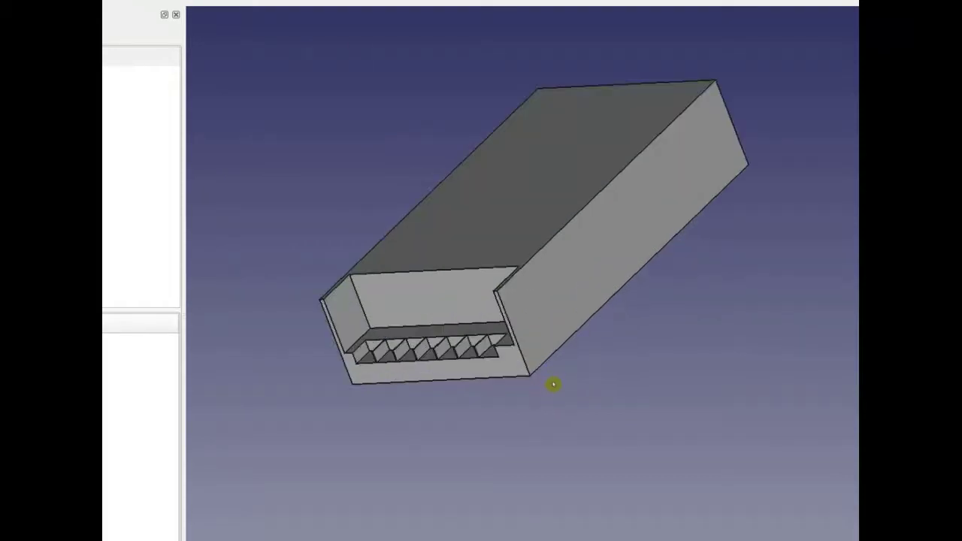
scroll(559, 371, "down", 5)
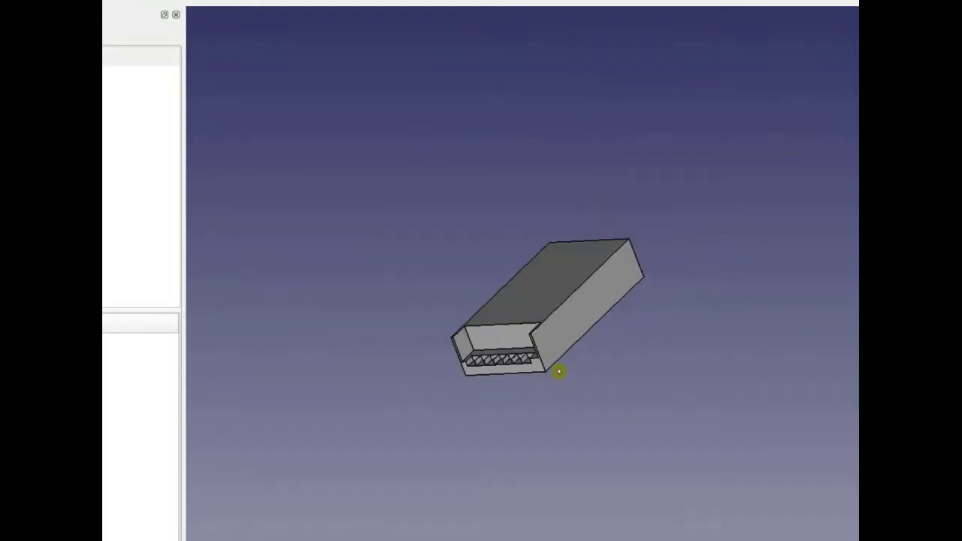
scroll(560, 371, "up", 4)
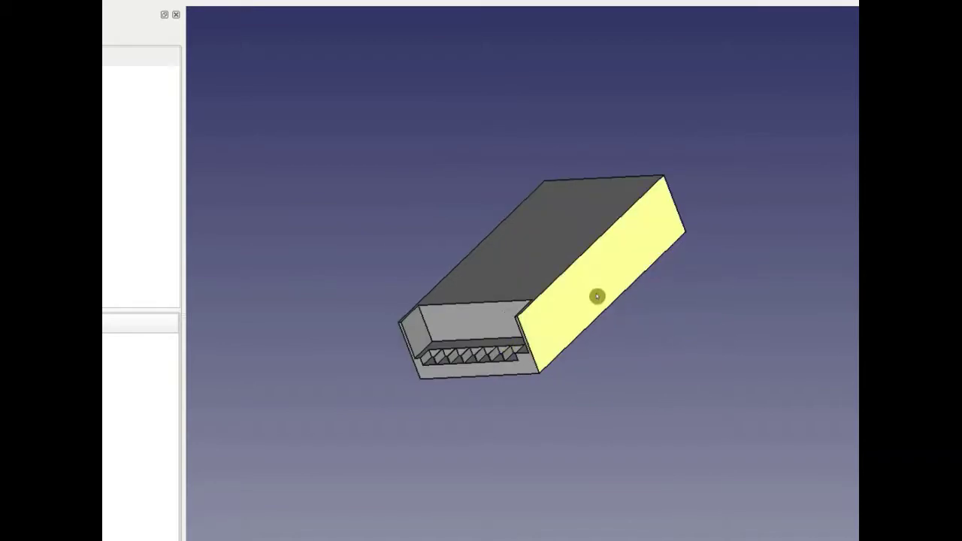
Step: Inspect the box-shaped part in front and isometric views, select its end face, and compare its orientation with the axis cross
left_click(597, 297)
key("1")
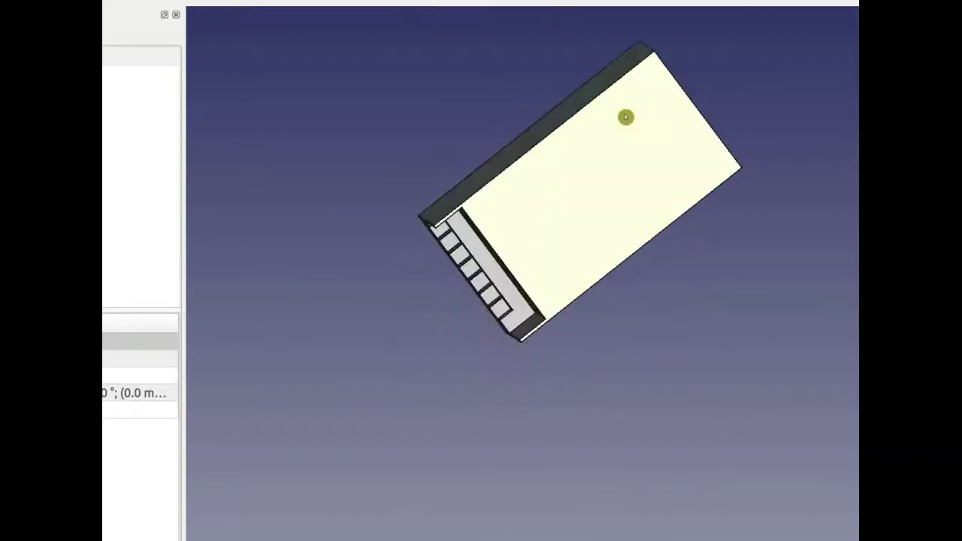
left_click_drag(672, 241, 348, 236)
key("0")
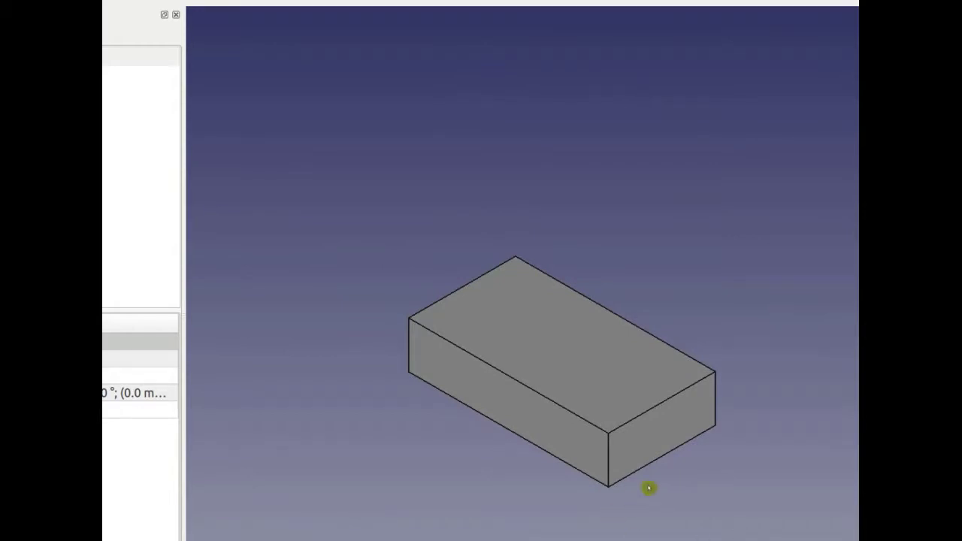
left_click(632, 462)
left_click_drag(414, 483, 558, 463)
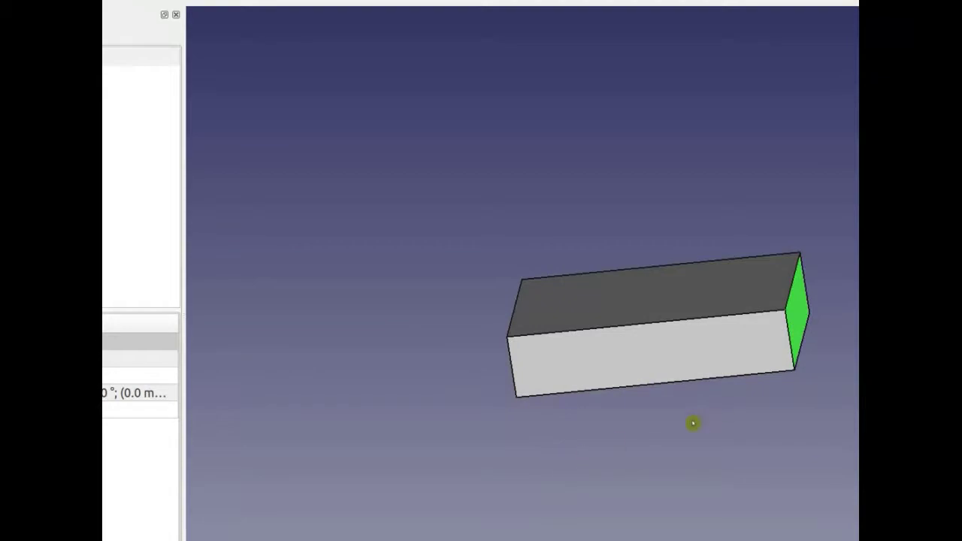
left_click_drag(349, 477, 352, 451)
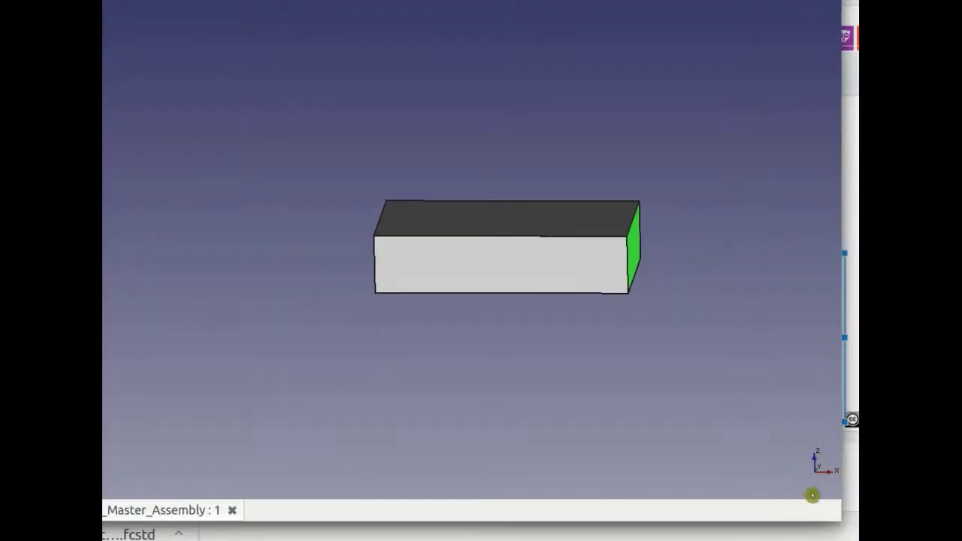
scroll(684, 387, "up", 4)
scroll(689, 381, "down", 5)
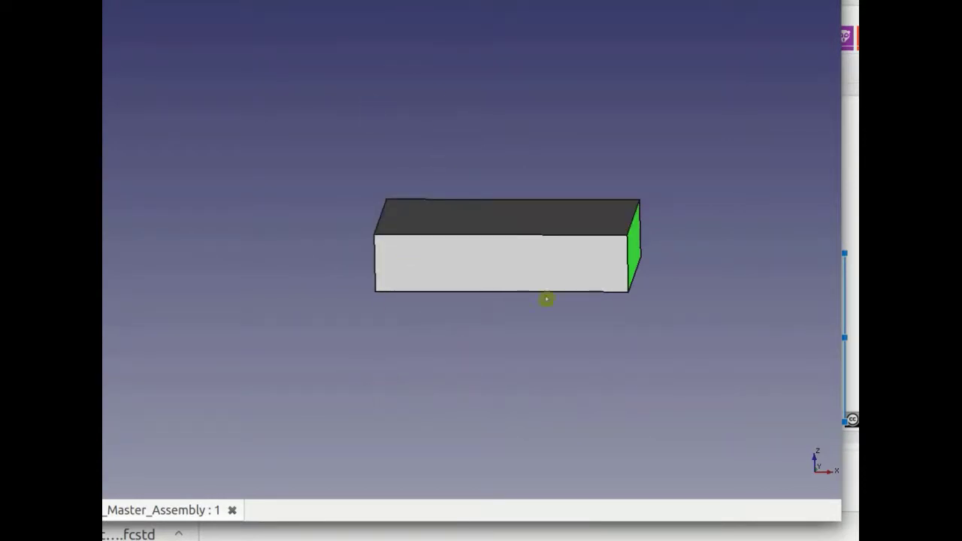
left_click_drag(400, 308, 617, 385)
left_click_drag(724, 488, 771, 280)
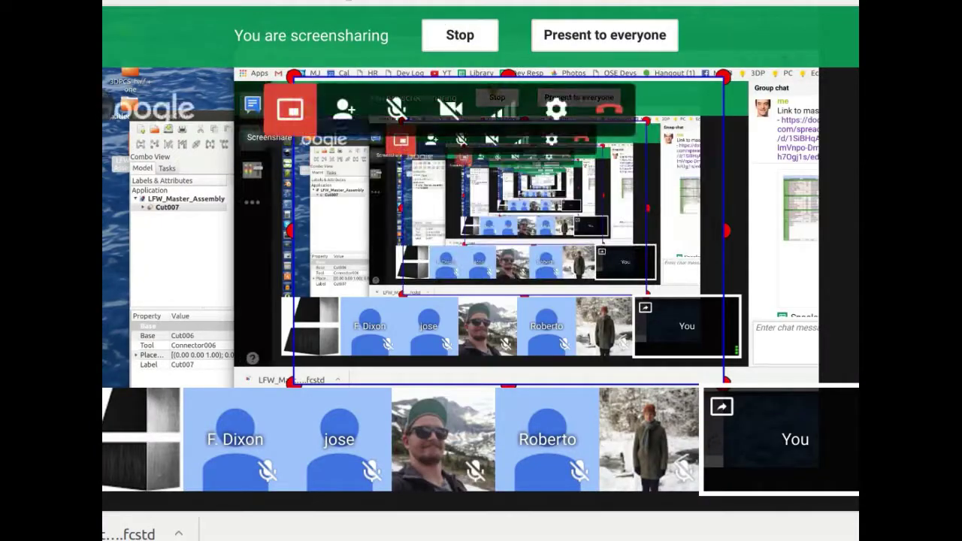
Step: Return to the presentation's first slide and highlight procedure item 5 about creating a Visual BOM with all part links
left_click(364, 5)
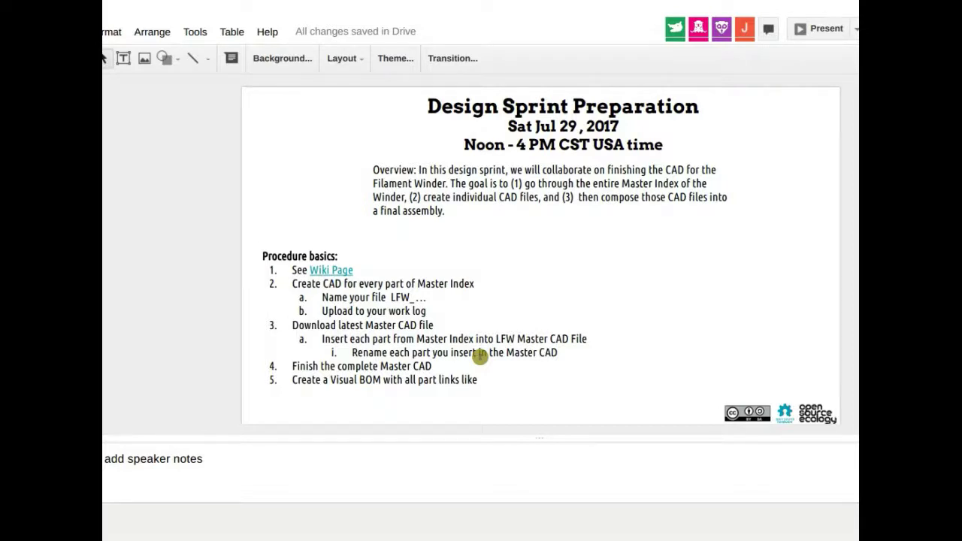
left_click_drag(306, 380, 502, 384)
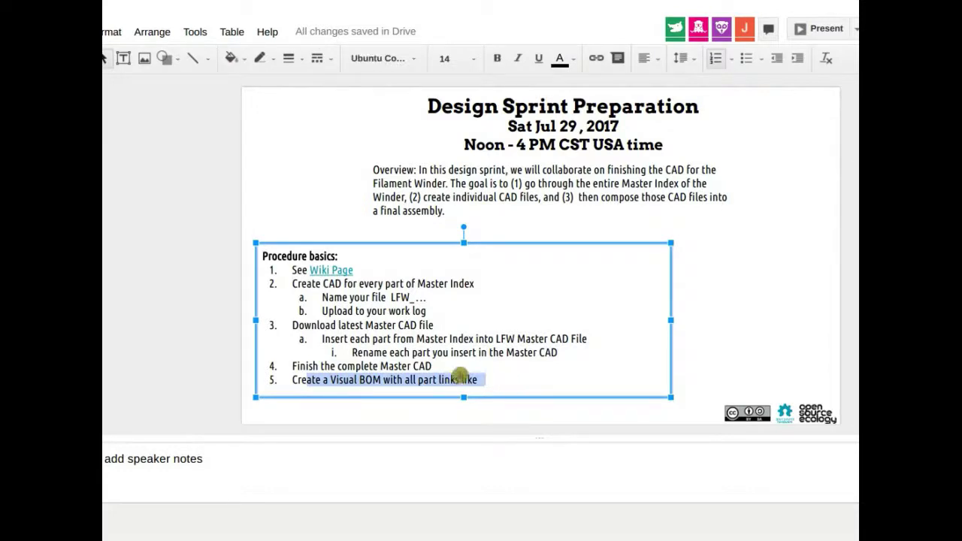
left_click(461, 379)
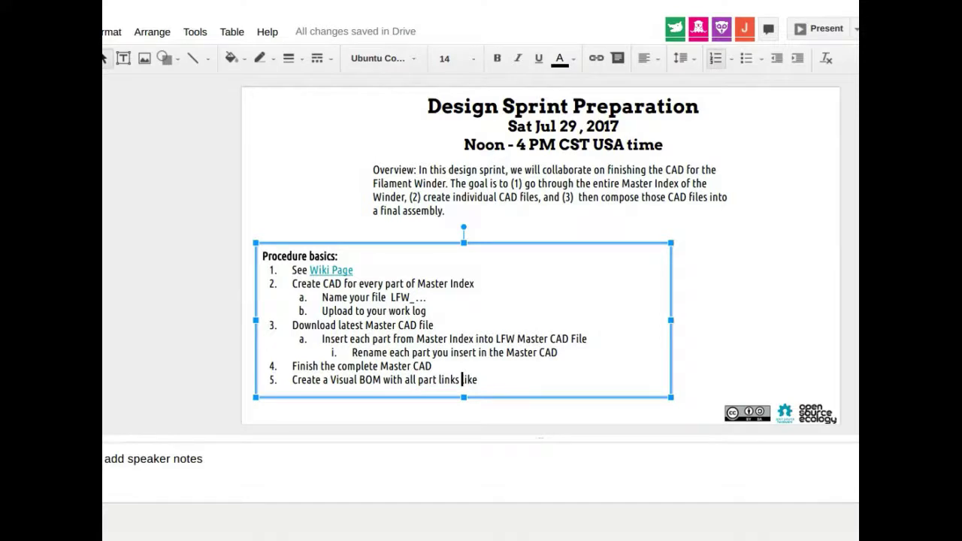
Step: Open the Lyman Filament Extruder wiki page in a new browser tab
right_click(330, 0)
key("ctrl+t")
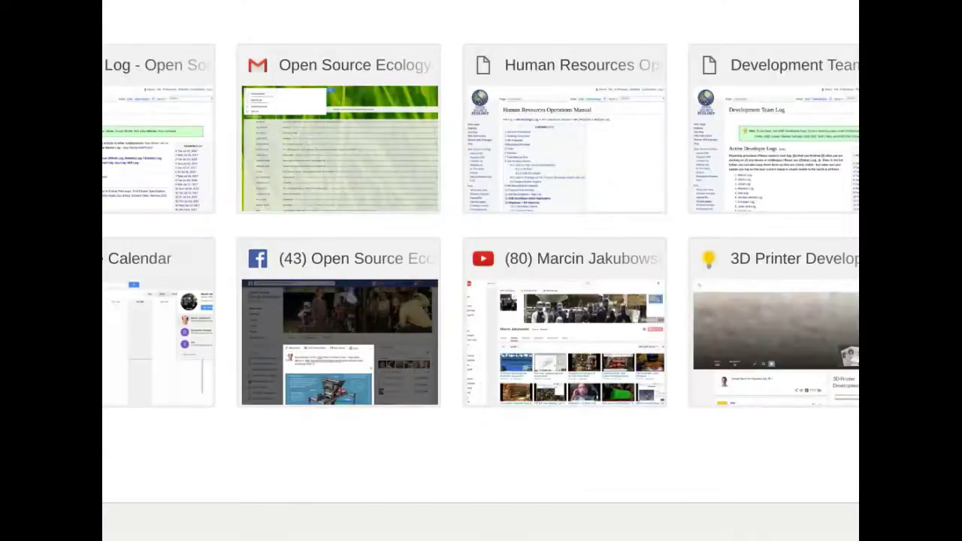
type("lym")
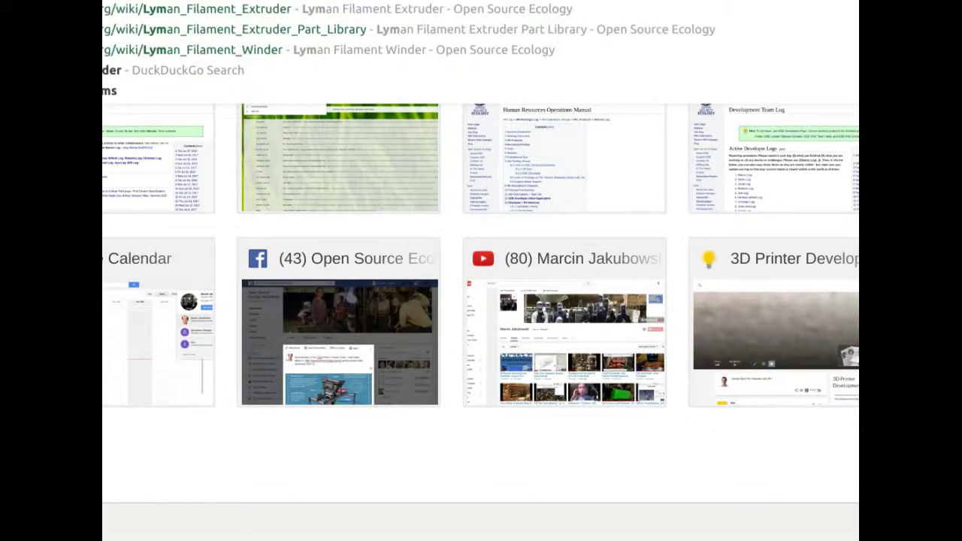
key("Down")
key("Return")
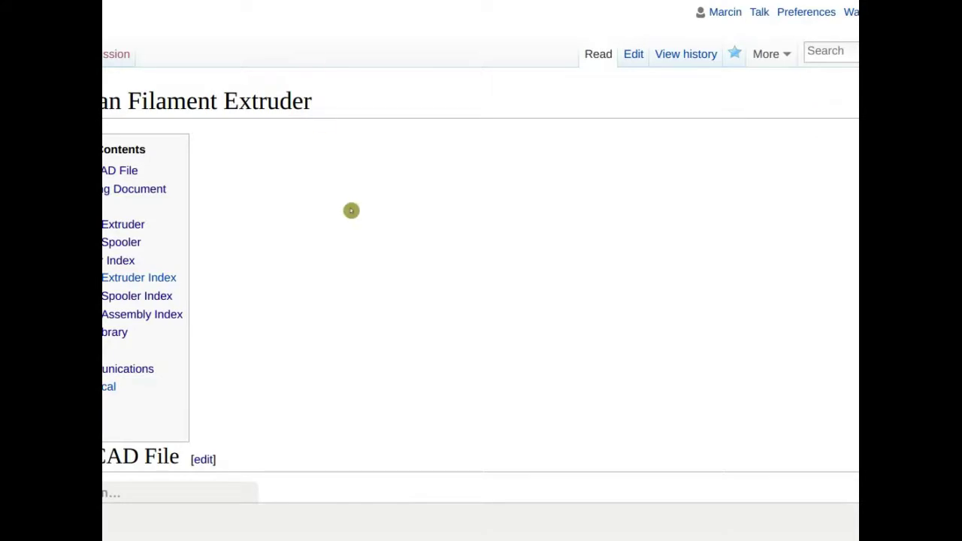
Step: Review the extruder assembly image under the CAD File section and locate the embedded slideshow below it
scroll(351, 210, "down", 8)
scroll(354, 200, "up", 2)
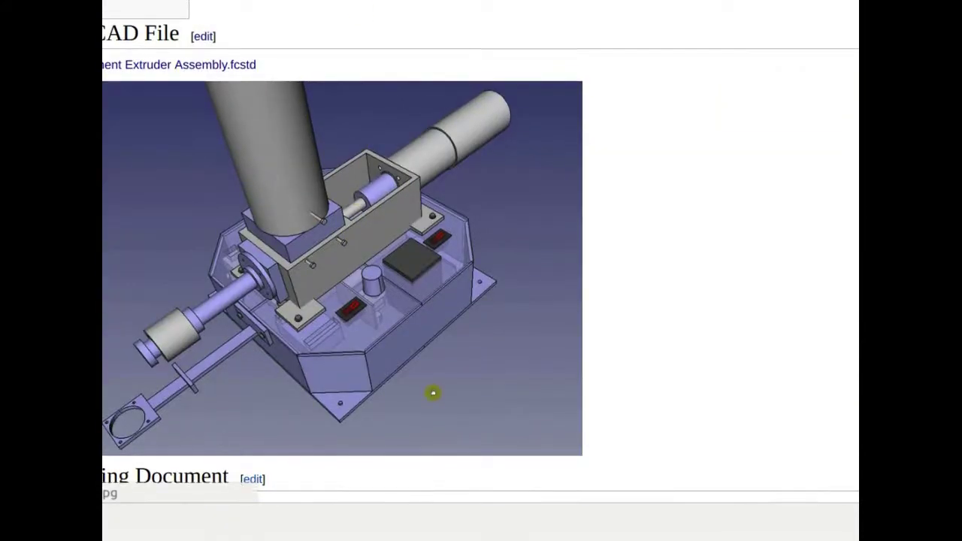
scroll(432, 393, "down", 5)
scroll(433, 380, "down", 3)
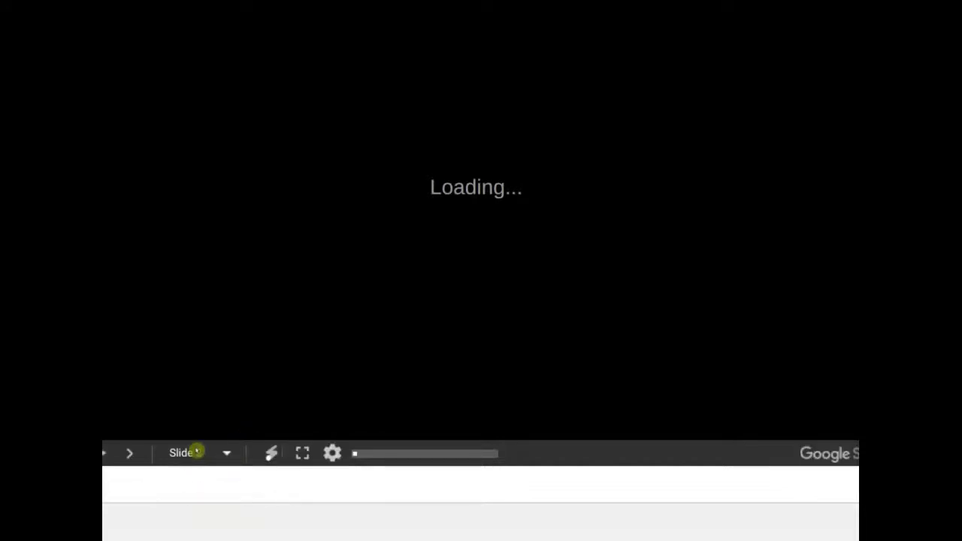
Step: Page through the embedded extruder slideshow from the fasteners slide past the exploded extruder drawing and voltage regulators to the exploded bracket drawing
left_click(228, 452)
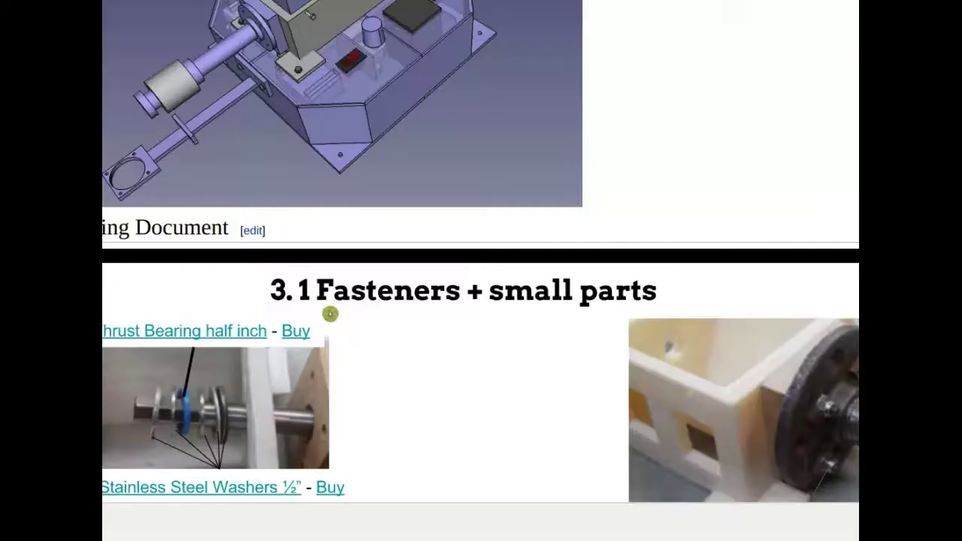
scroll(335, 308, "down", 5)
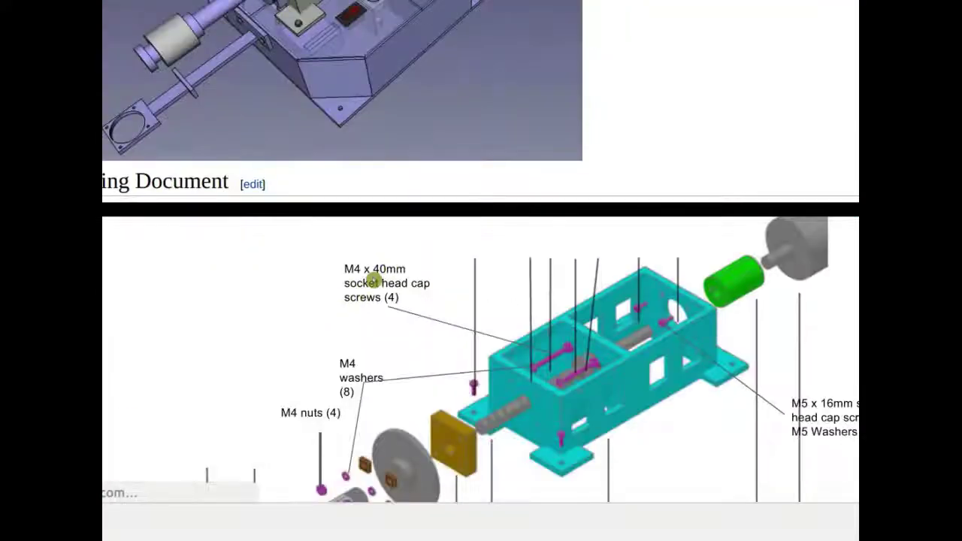
scroll(374, 279, "down", 6)
scroll(481, 271, "up", 5)
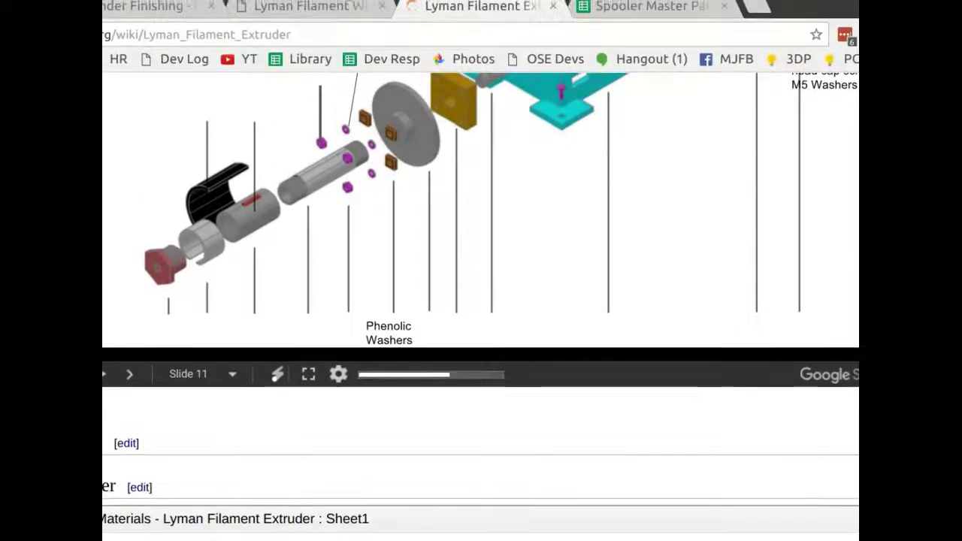
left_click(345, 187)
left_click(345, 260)
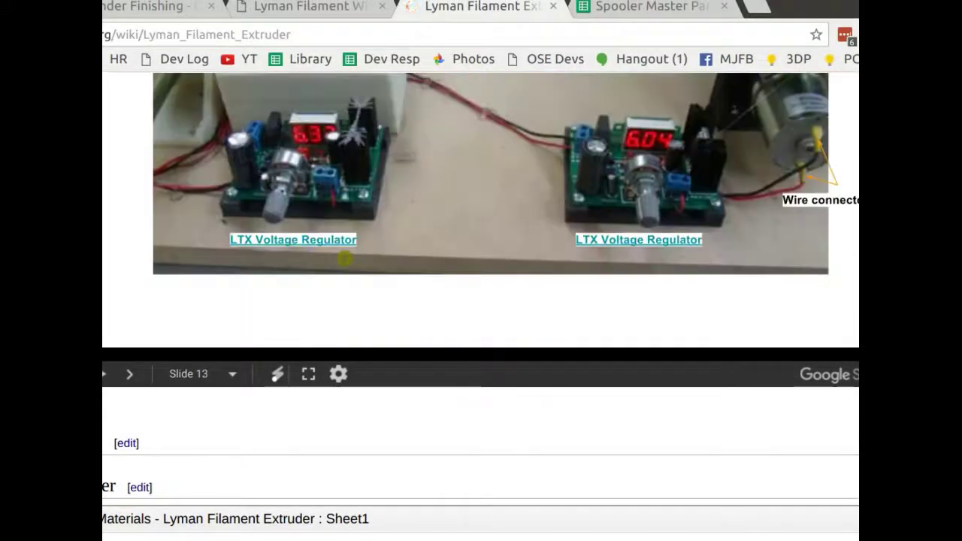
left_click(419, 338)
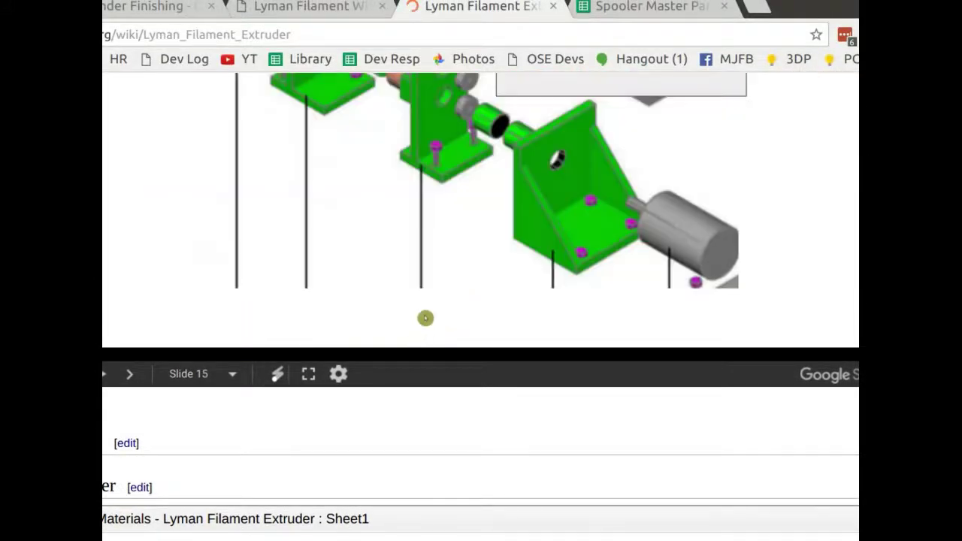
Step: Advance past the spool drawing and VBOM slides to the Filament Maker slide with its numbered part links
scroll(440, 293, "down", 10)
scroll(440, 290, "up", 1)
scroll(436, 297, "down", 5)
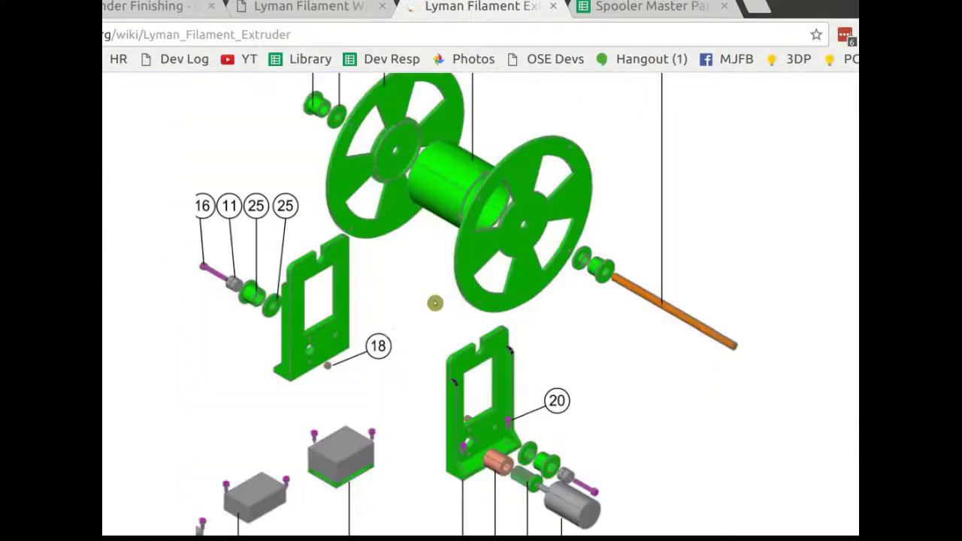
scroll(437, 298, "down", 10)
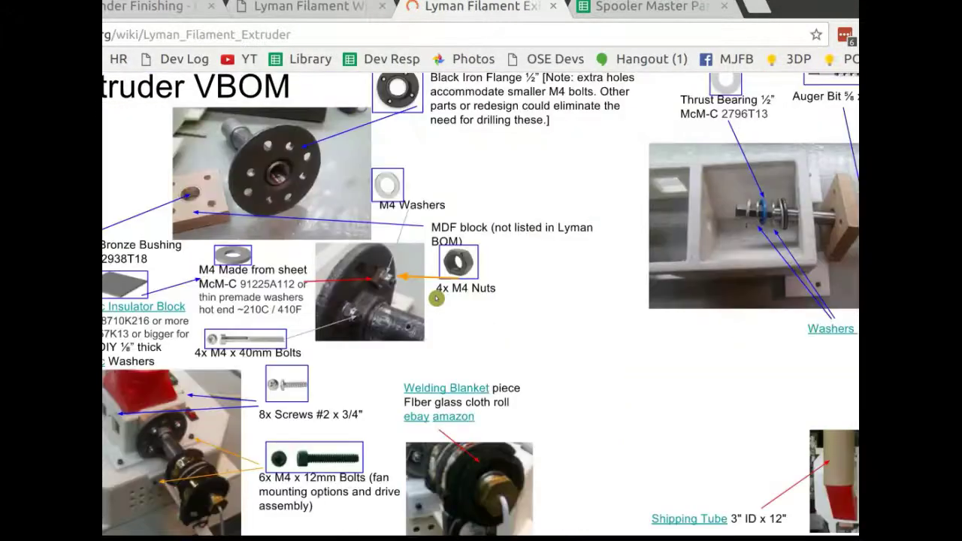
scroll(436, 299, "down", 10)
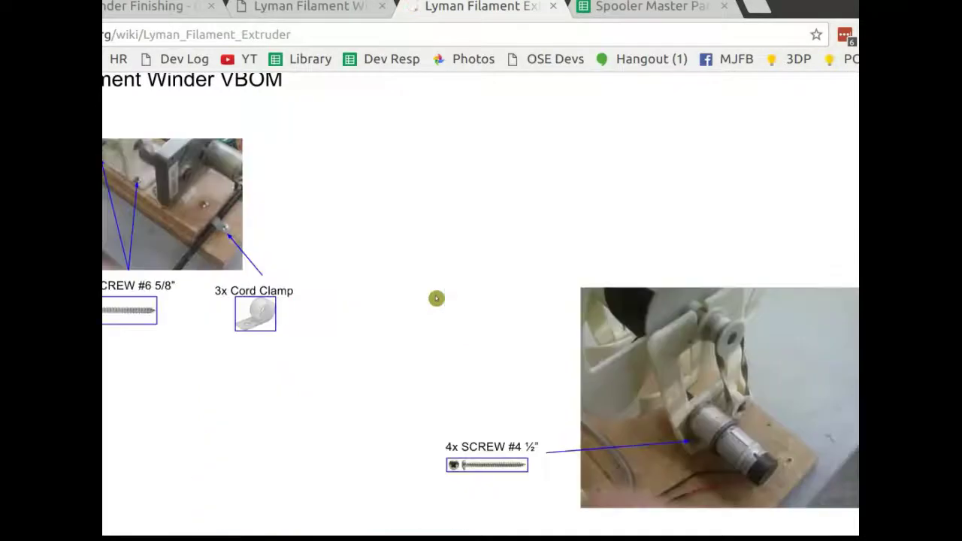
scroll(436, 299, "down", 10)
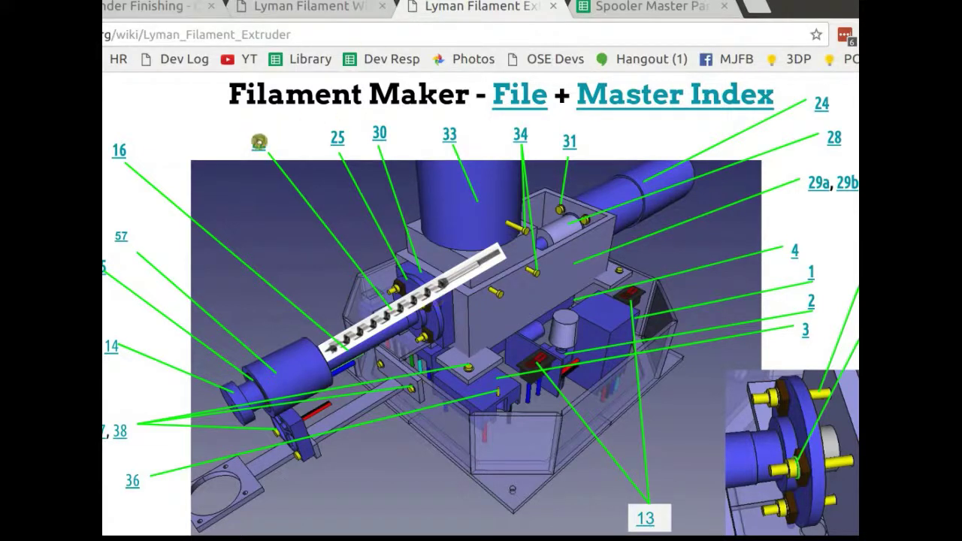
Step: View the supplier page linked from part 22 and return to the Design Sprint Preparation slide in the presentation
left_click(260, 142)
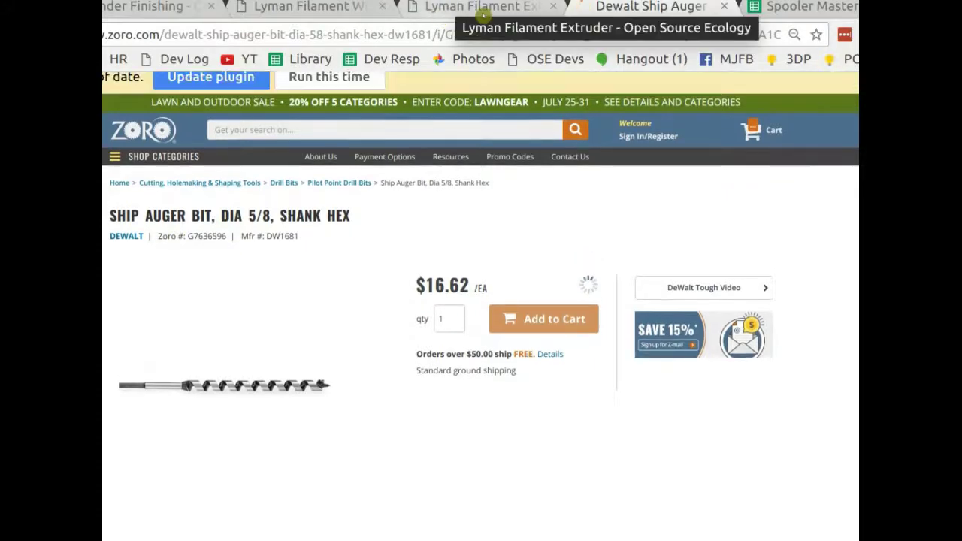
left_click(724, 7)
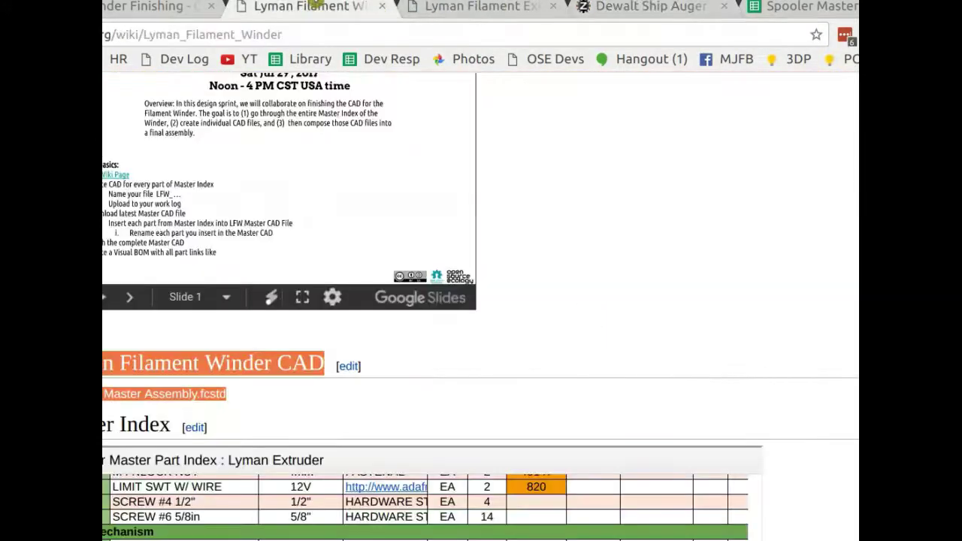
left_click(178, 12)
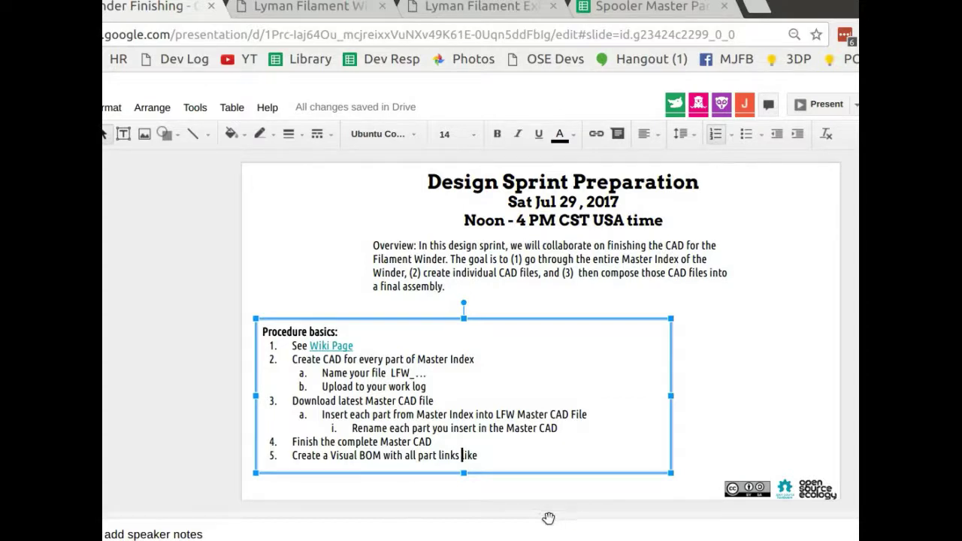
left_click_drag(482, 521, 481, 540)
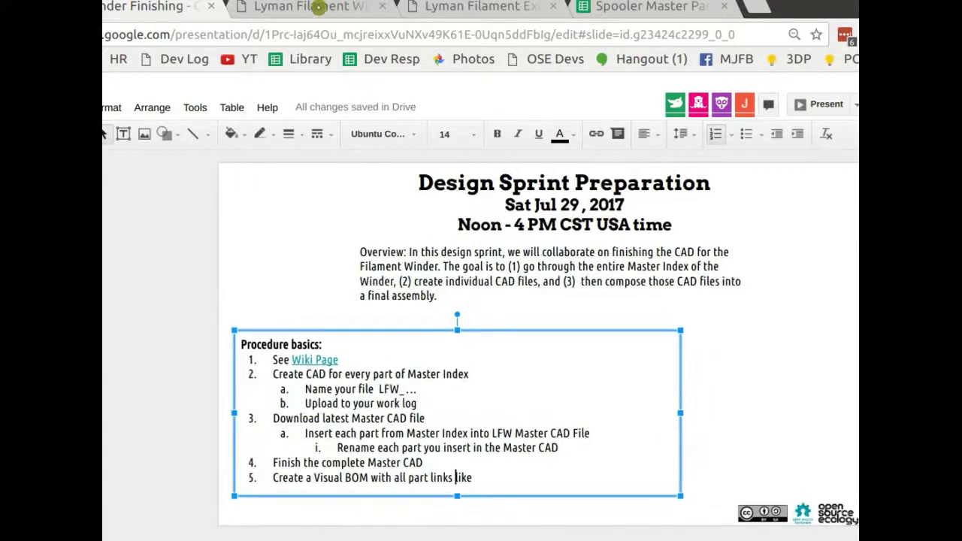
Step: Check the winder and extruder wiki pages and bring up the printed parts rows in the Spooler Master Part Index
left_click(318, 7)
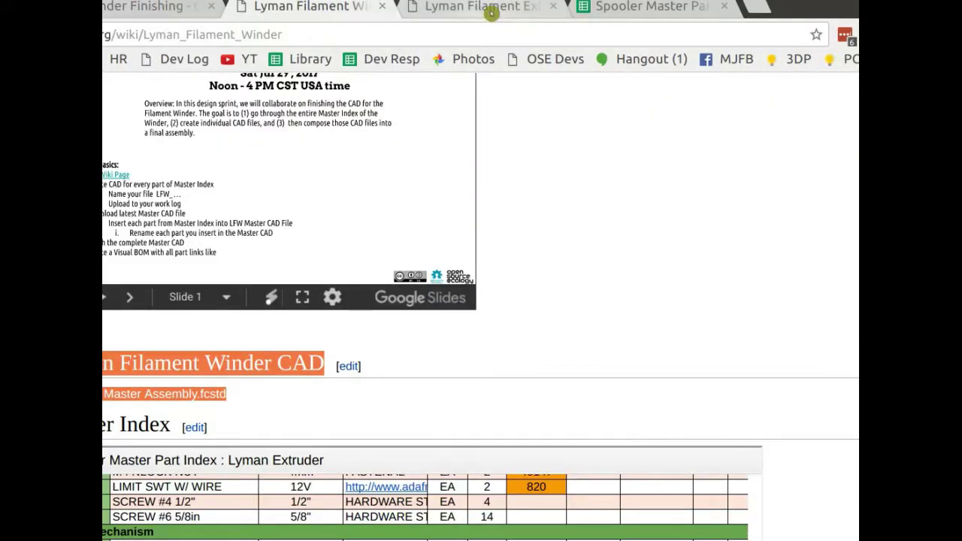
left_click(491, 12)
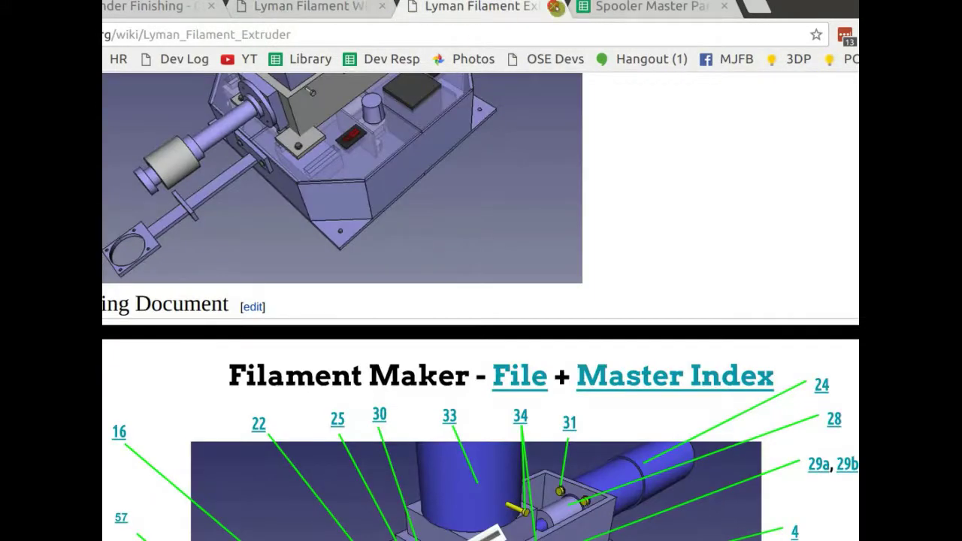
left_click(282, 13)
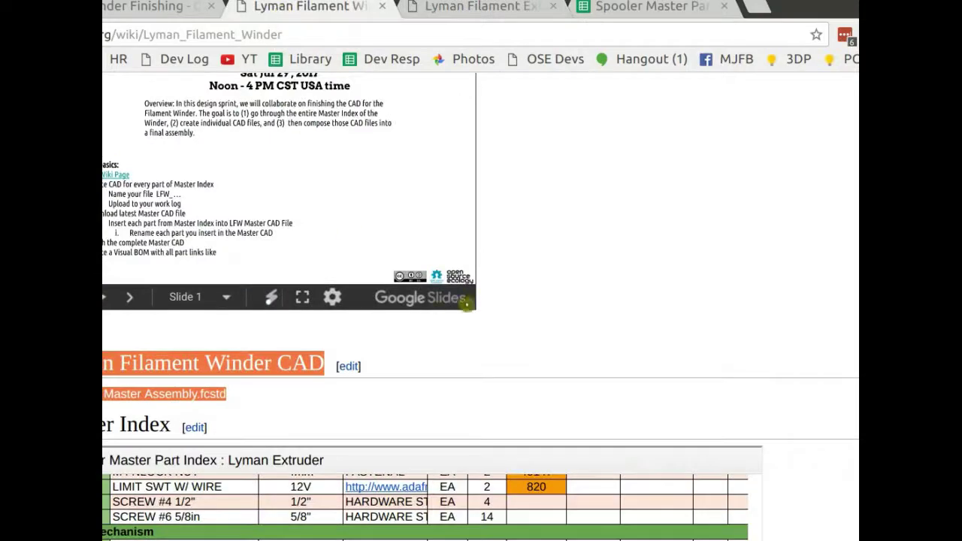
scroll(481, 300, "down", 3)
left_click(643, 7)
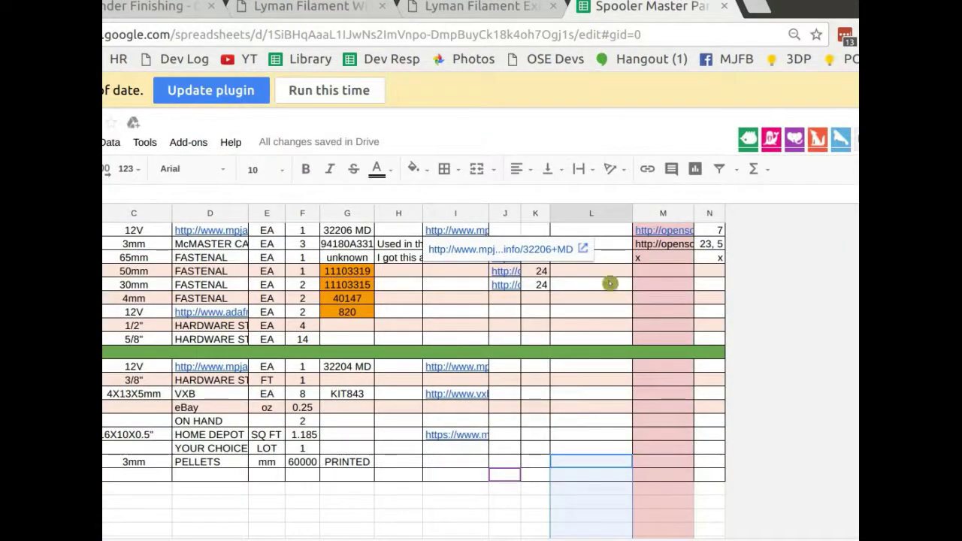
scroll(413, 354, "down", 3)
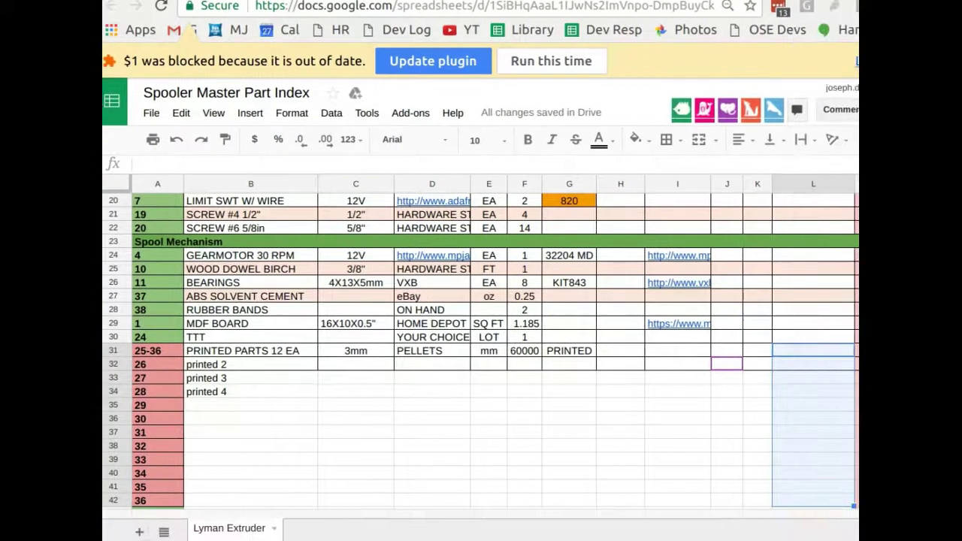
Step: Show the exploded bracket and roller drawing on slide 7 of the Winder Finishing presentation and return to the part index
key("ctrl+Tab")
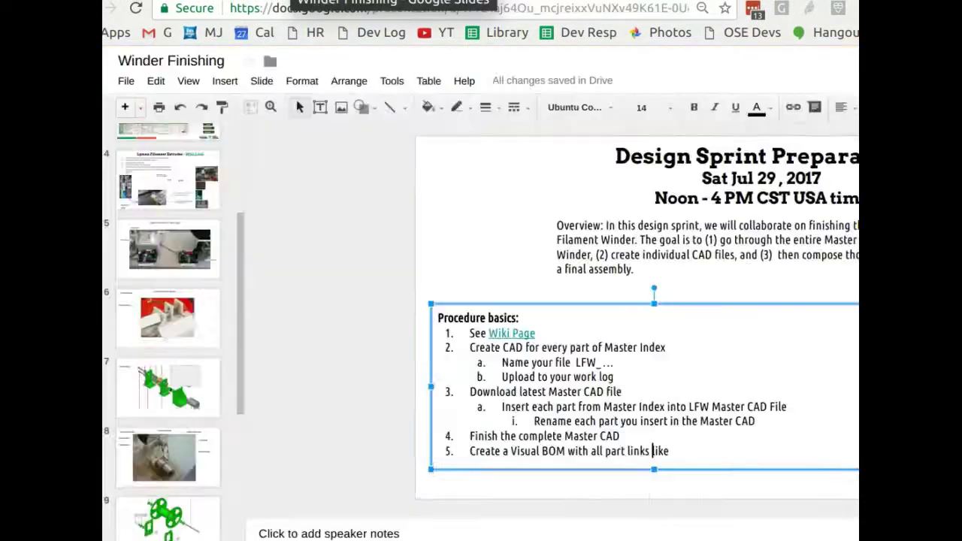
left_click(185, 368)
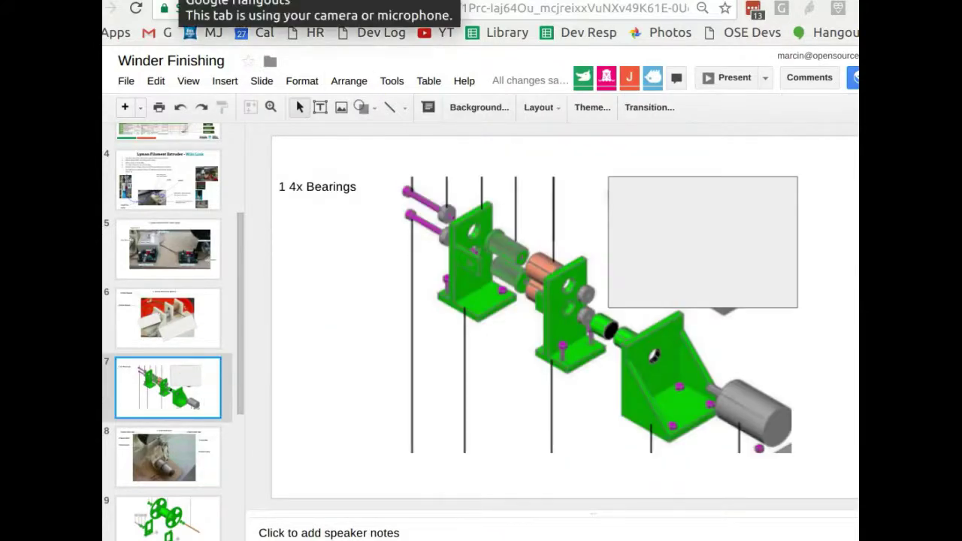
key("ctrl+Tab")
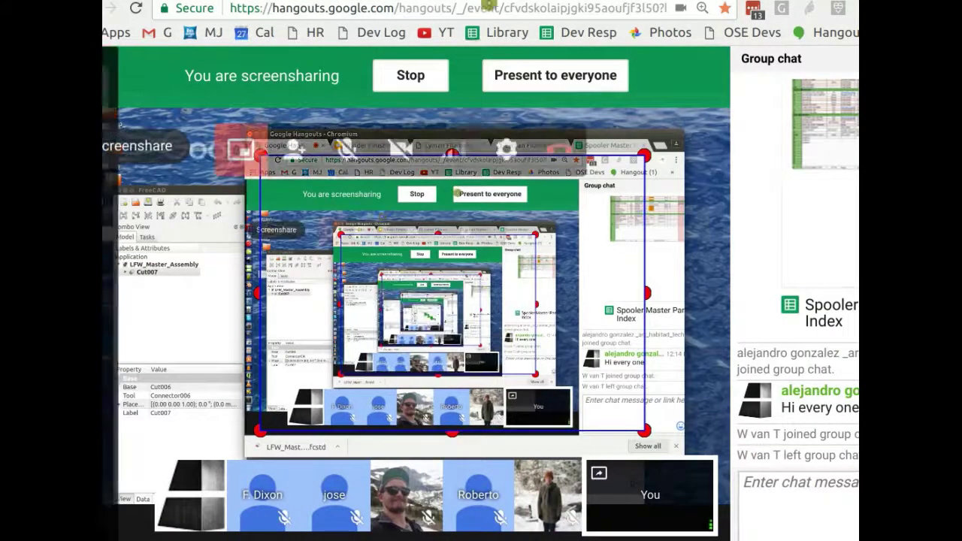
key("ctrl+Tab")
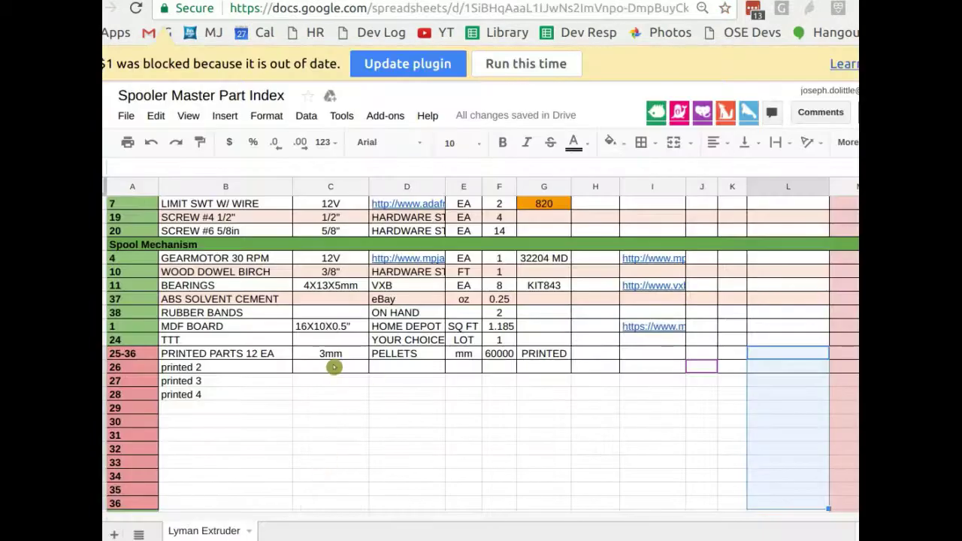
Step: Change the index number of the PRINTED PARTS 12 EA row to 25 and select index numbers 25 through 36
left_click_drag(142, 353, 140, 504)
left_click(144, 353)
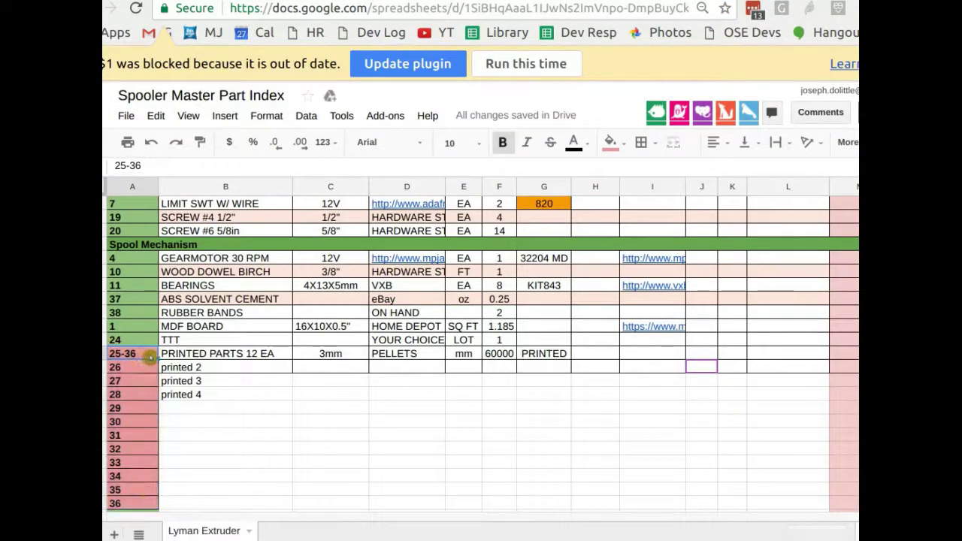
type("25")
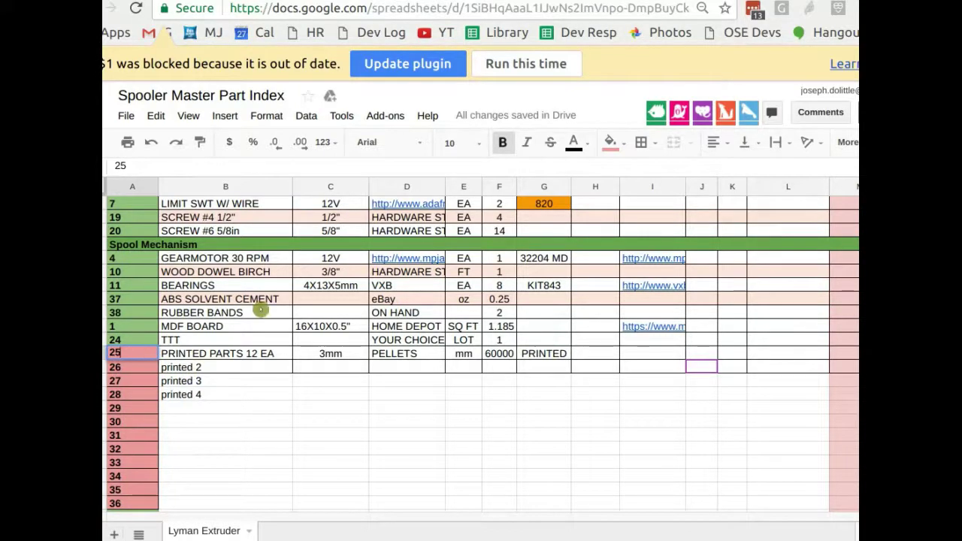
left_click(367, 408)
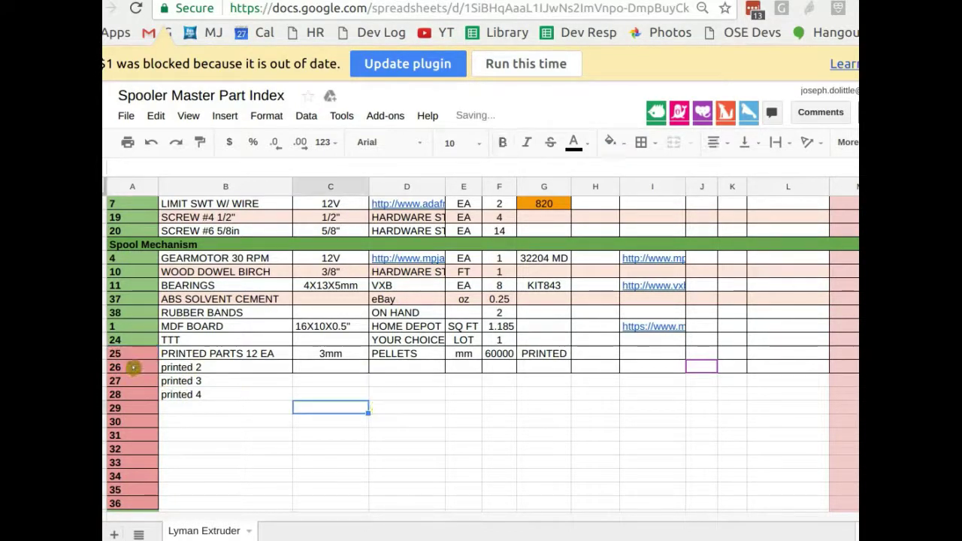
left_click(136, 354)
left_click(136, 501, "shift")
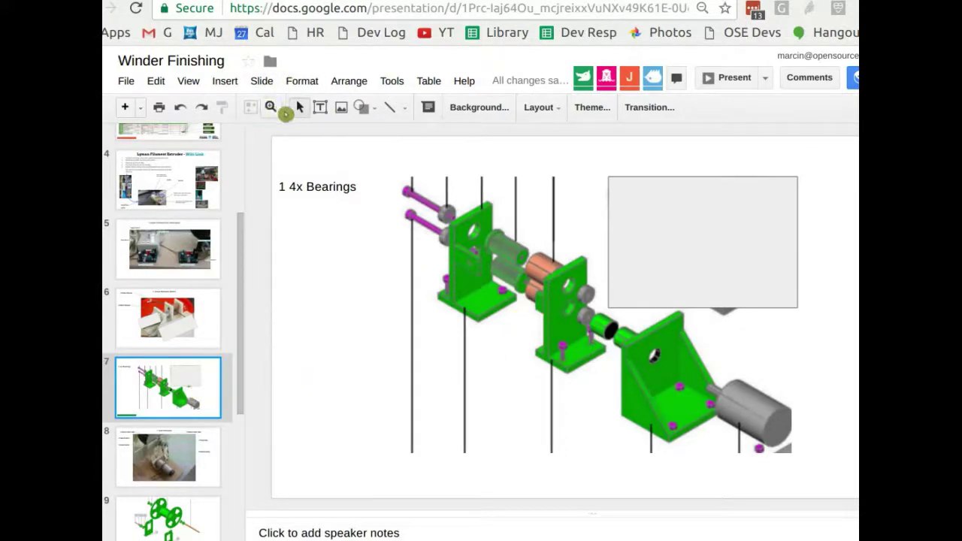
Step: Add a text box reading 25 on slide 7 of the presentation, below the 1 4x Bearings label
left_click(319, 107)
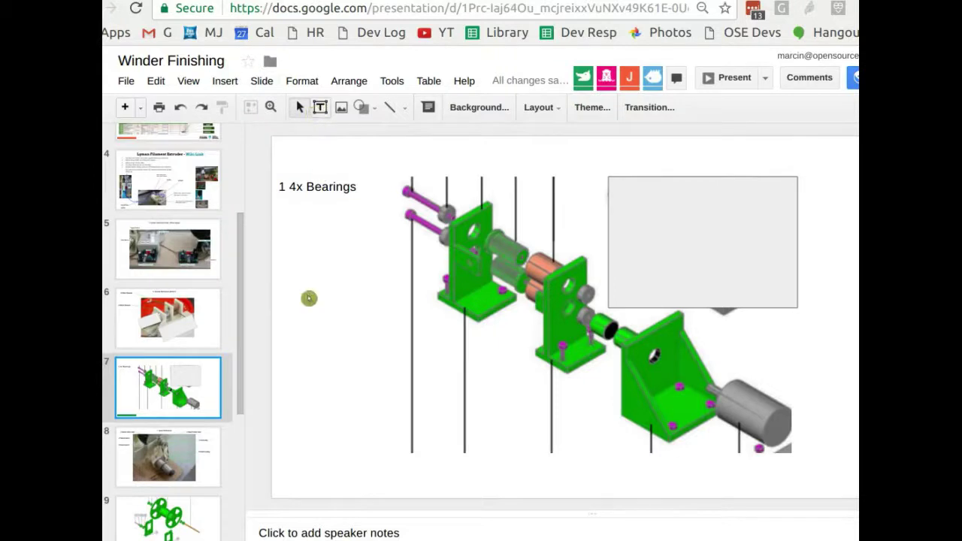
left_click(321, 317)
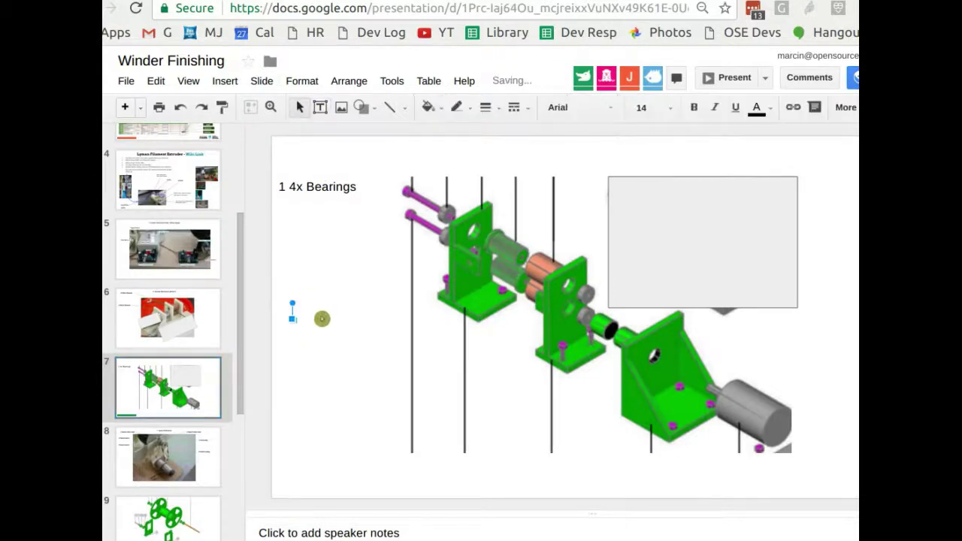
type("2")
key("Return")
type("5")
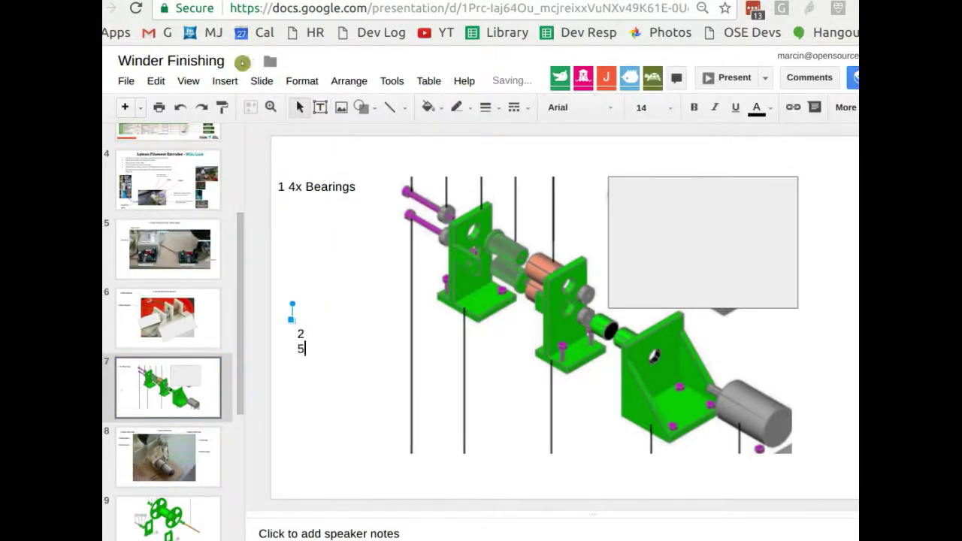
Step: Recheck the part index and enlarge the 25 text box on slide 7 so its number fits on one line
key("ctrl+Tab")
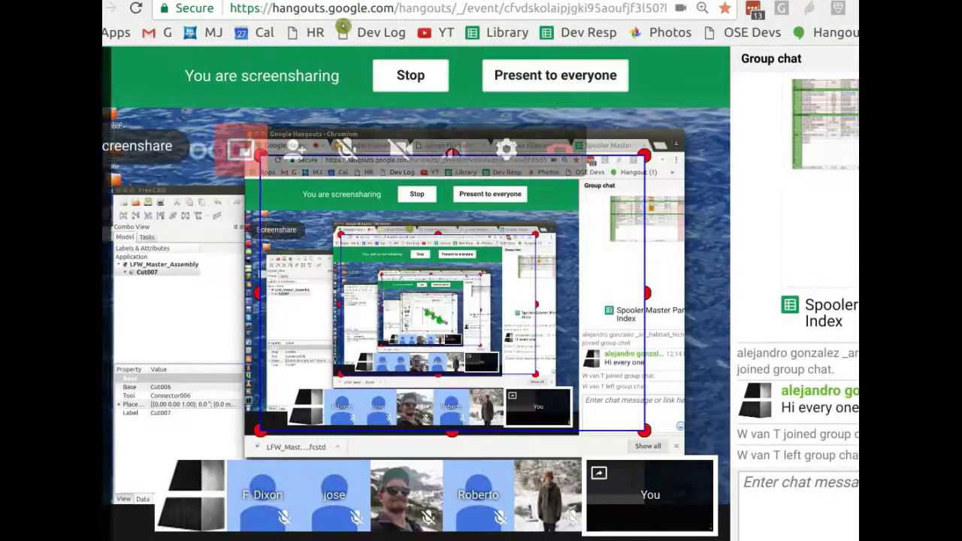
key("ctrl+Tab")
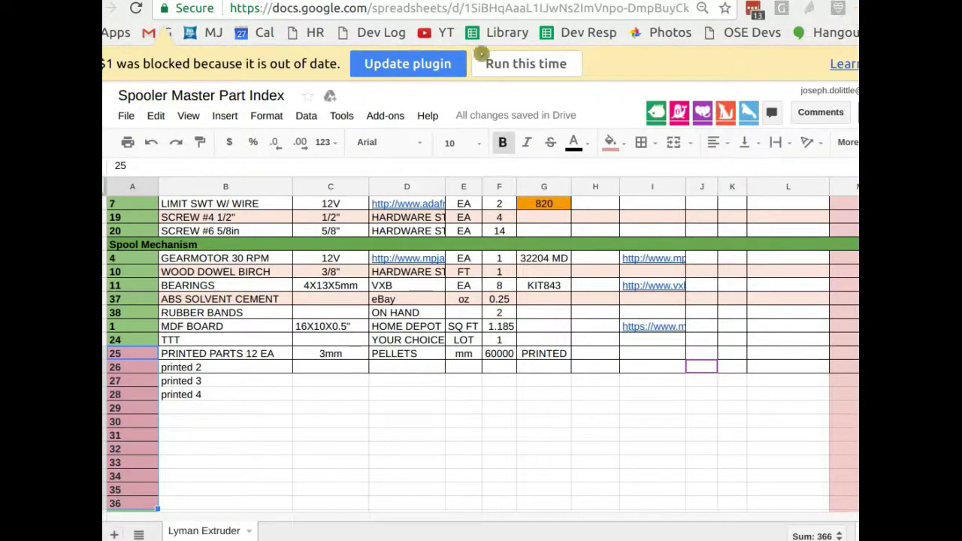
key("ctrl+Tab")
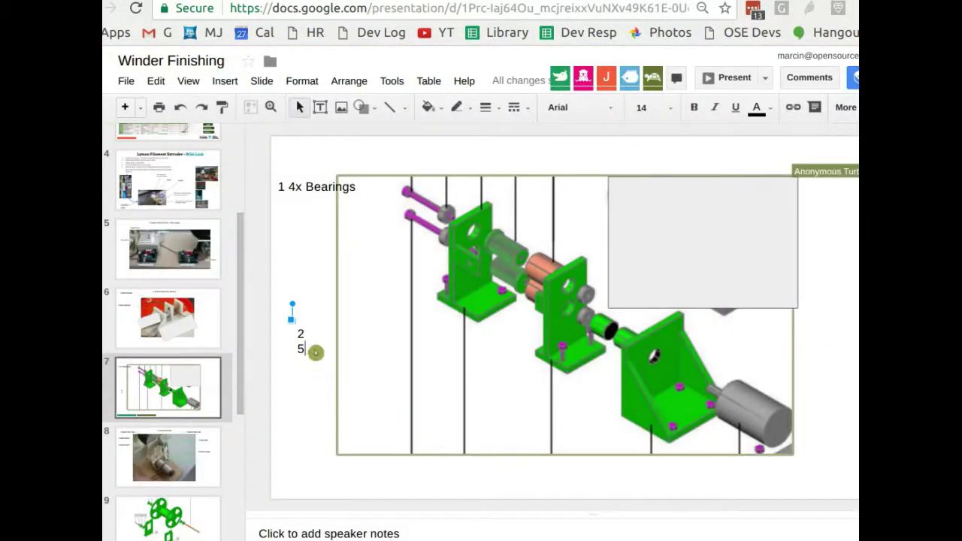
left_click_drag(294, 319, 442, 403)
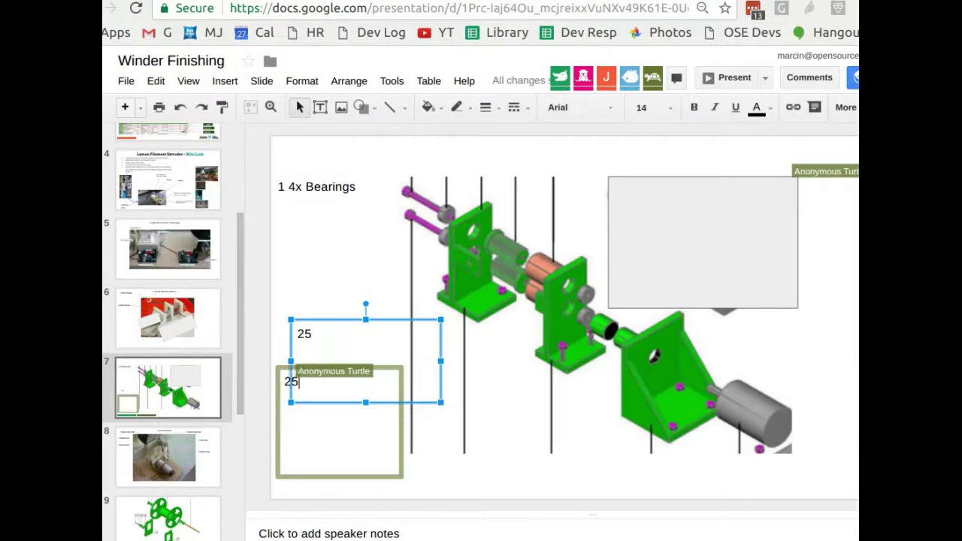
Step: Examine the exploded spool drawing on slide 9 and its neighbouring slides, and check the ongoing screenshare call
left_click(167, 527)
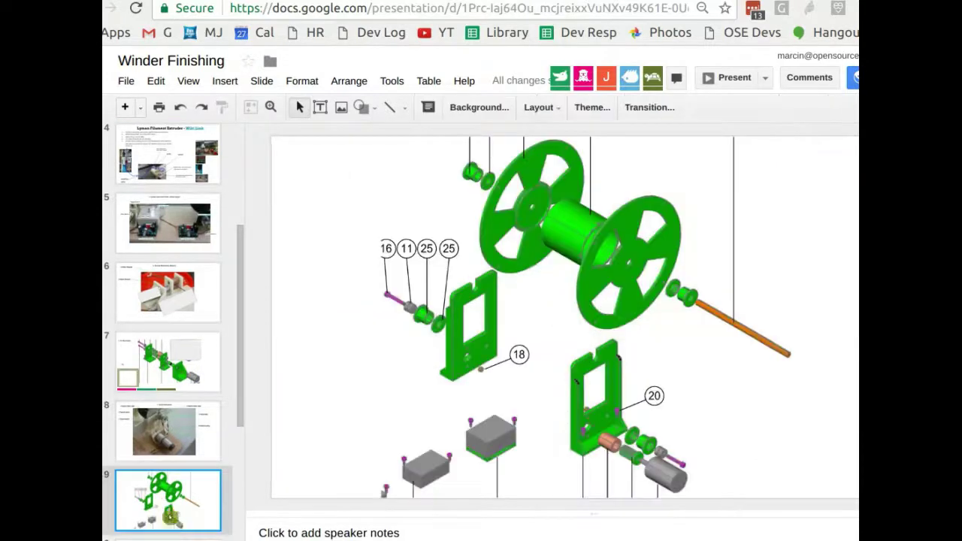
scroll(175, 485, "down", 5)
scroll(174, 484, "down", 1)
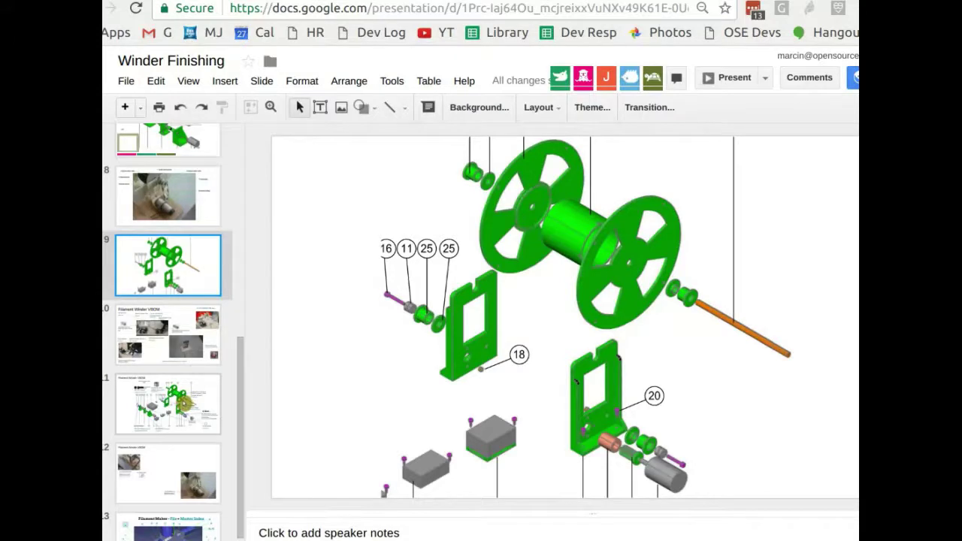
scroll(184, 404, "up", 3)
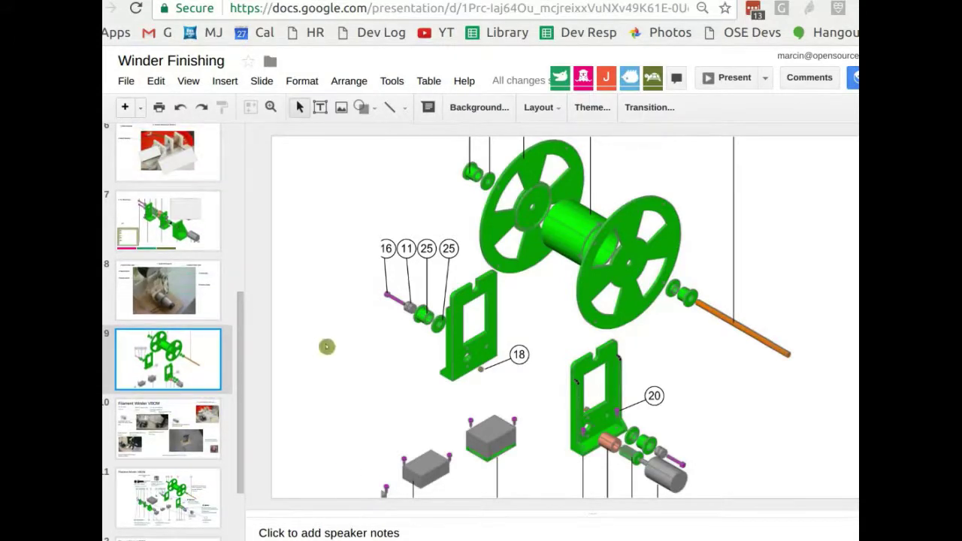
key("ctrl+Tab")
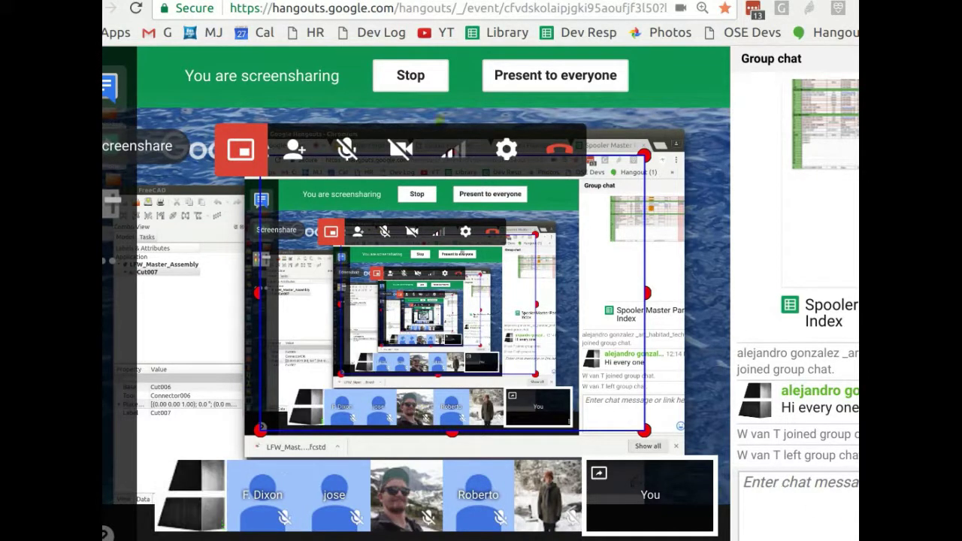
key("ctrl+Tab")
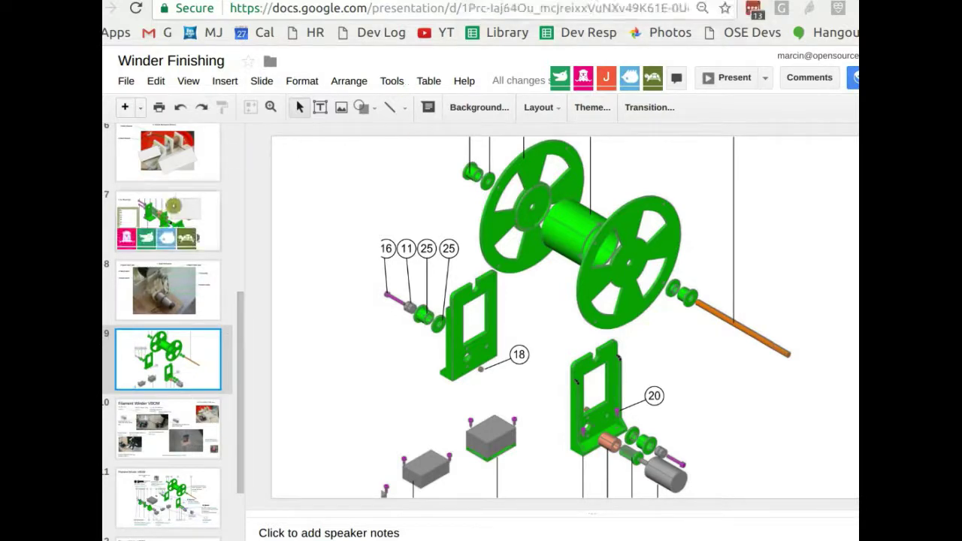
Step: On slide 7, move the number text box below the first bracket, replace its contents with 25 and shrink the box
left_click(172, 213)
left_click(361, 239)
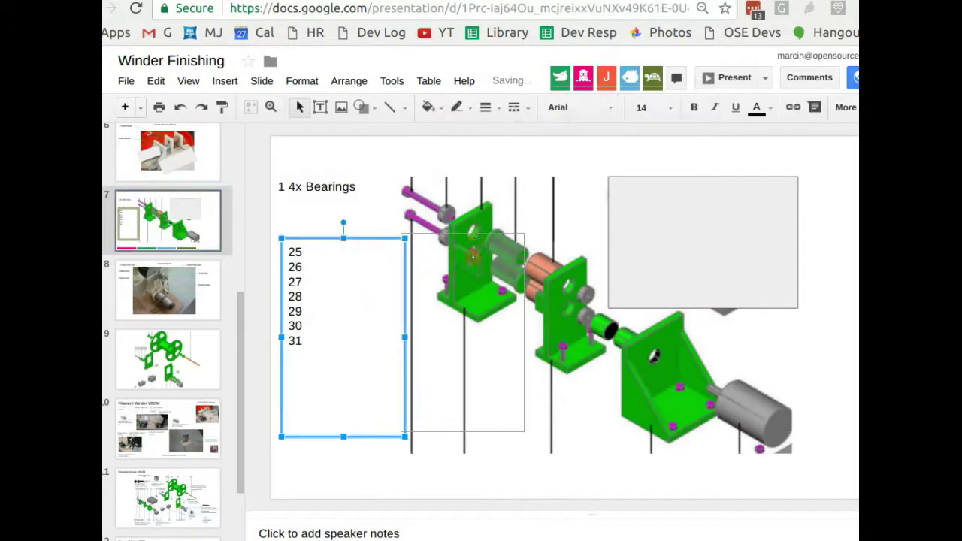
left_click_drag(361, 239, 484, 235)
left_click_drag(482, 303, 413, 350)
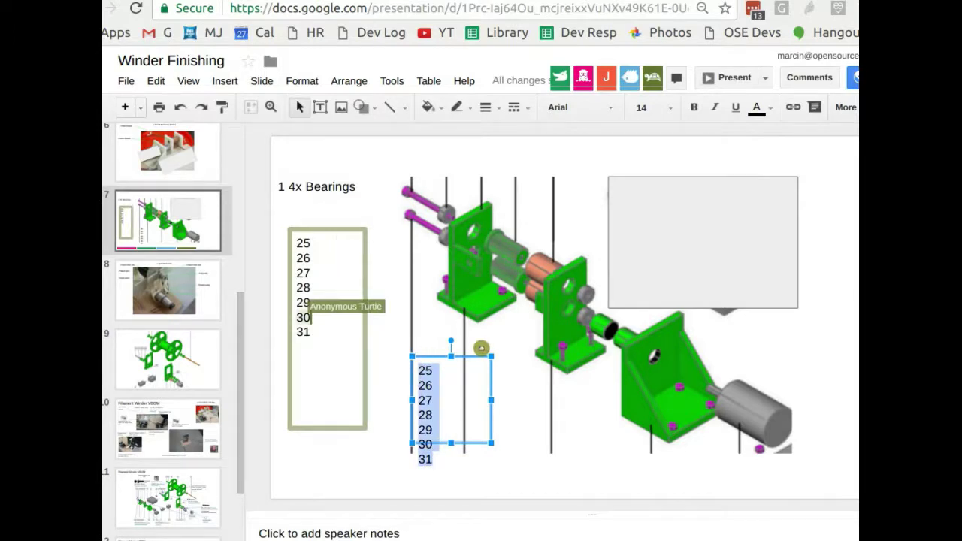
type("25")
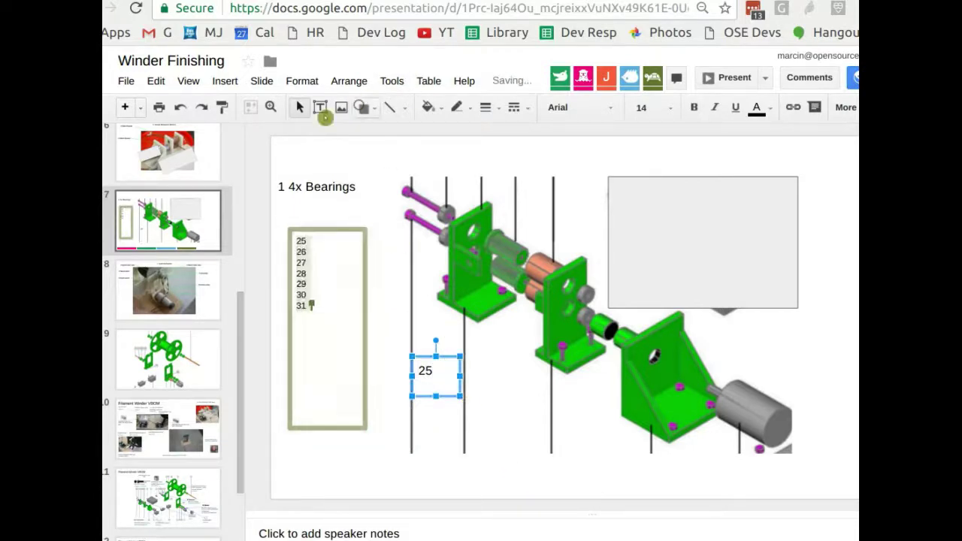
left_click(320, 108)
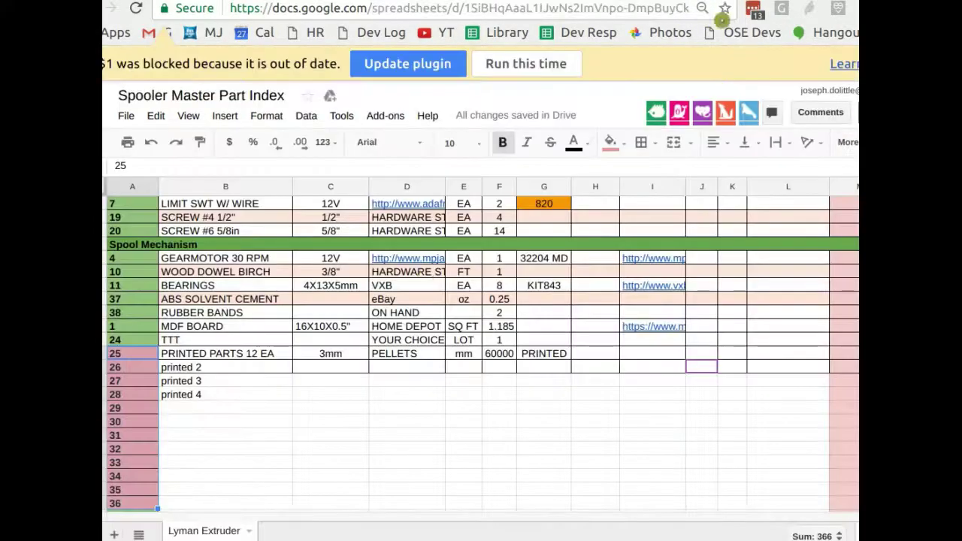
Step: Review the Tension Mechanism and Spool Mechanism rows of the Spooler Master Part Index and select index numbers 25 through 36
left_click(703, 2)
scroll(167, 389, "up", 1)
scroll(167, 389, "up", 6)
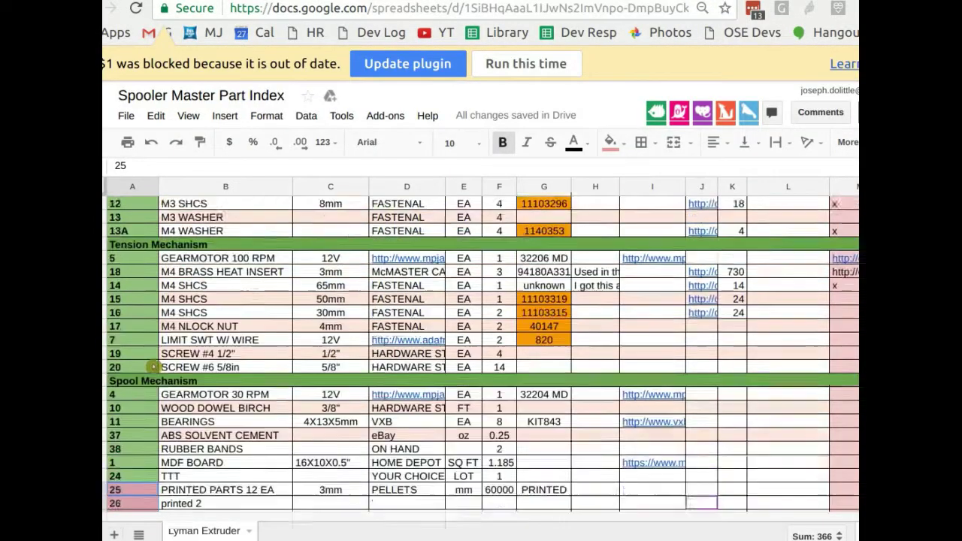
scroll(155, 359, "down", 3)
scroll(154, 359, "down", 2)
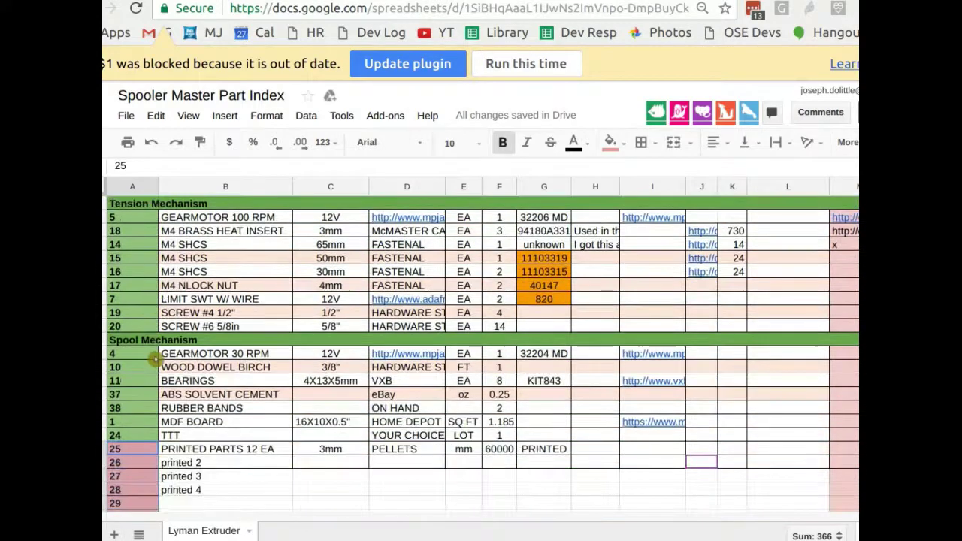
scroll(148, 420, "down", 2)
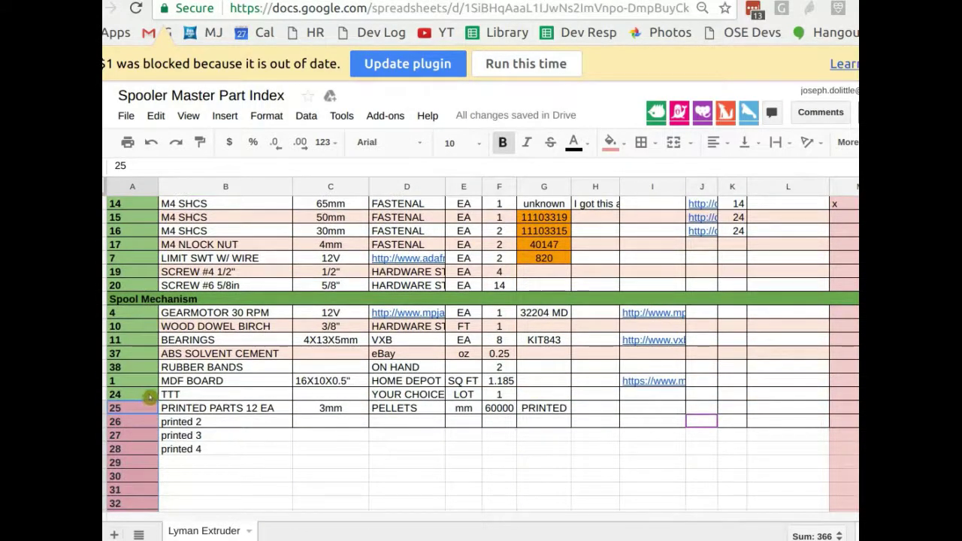
scroll(150, 396, "down", 5)
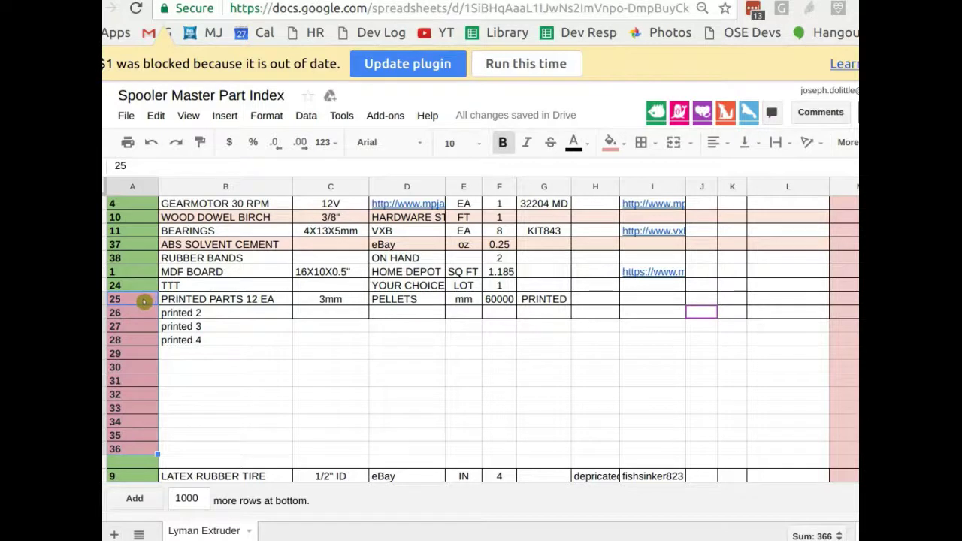
left_click(139, 449)
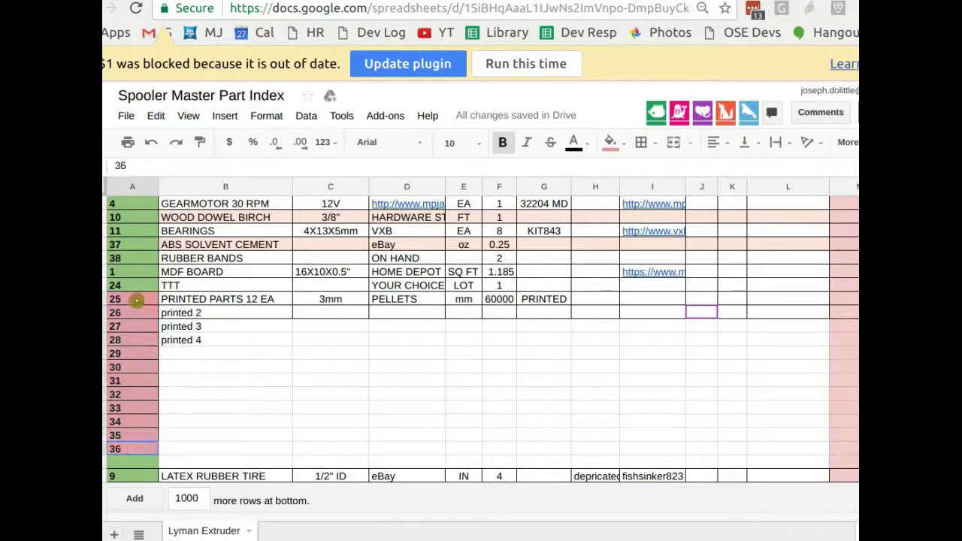
left_click(140, 301)
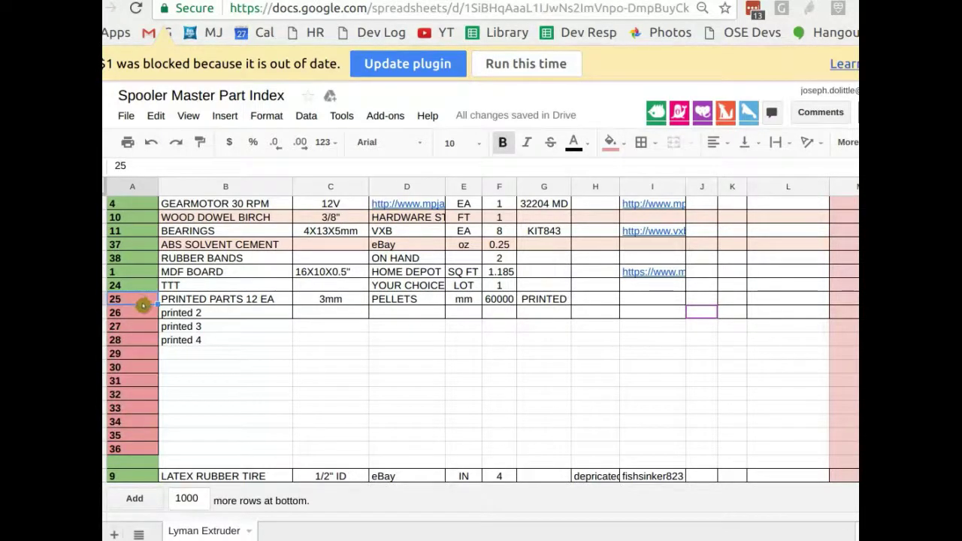
left_click_drag(136, 452, 135, 301)
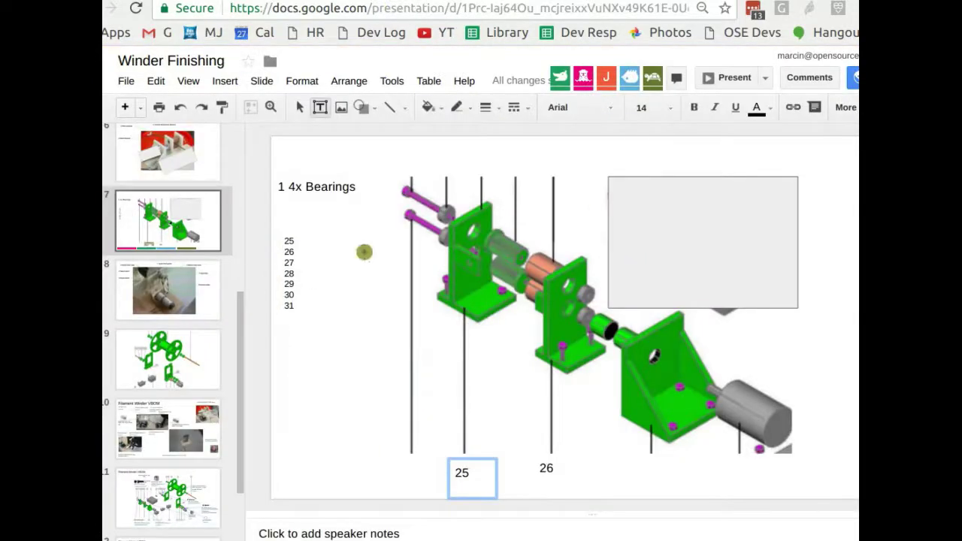
Step: Narrow the 25 label on slide 7 and move it up from the drawing's lower edge to beneath the first bracket
left_click(574, 470)
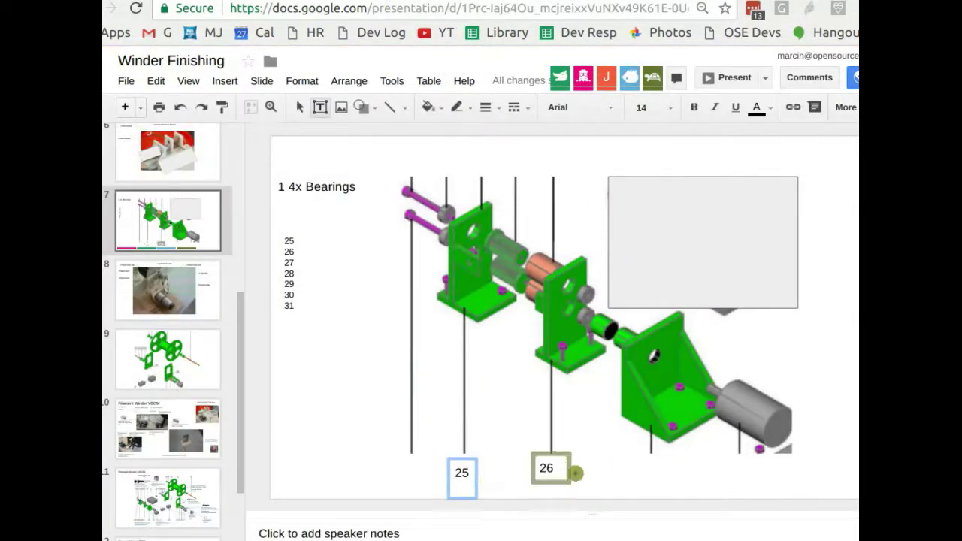
left_click_drag(573, 470, 476, 456)
left_click(382, 442)
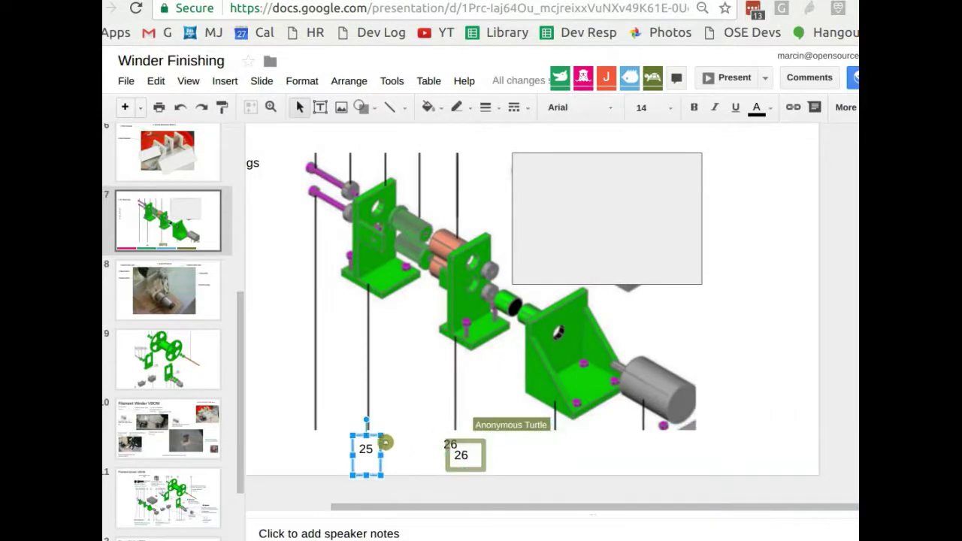
left_click_drag(382, 442, 357, 329)
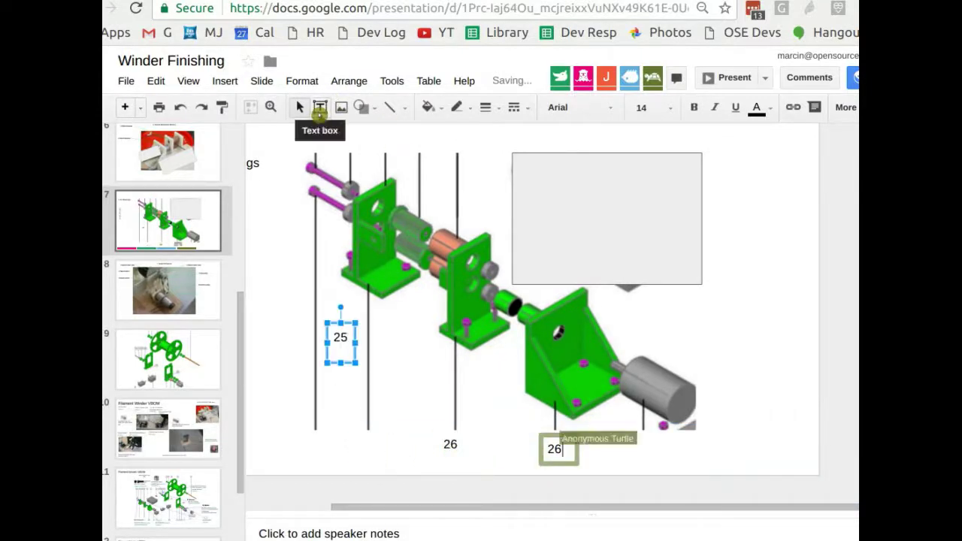
Step: Format the 25 label as 18 pt bold, widen its box and move it onto the first bracket's base
left_click(672, 116)
left_click(646, 305)
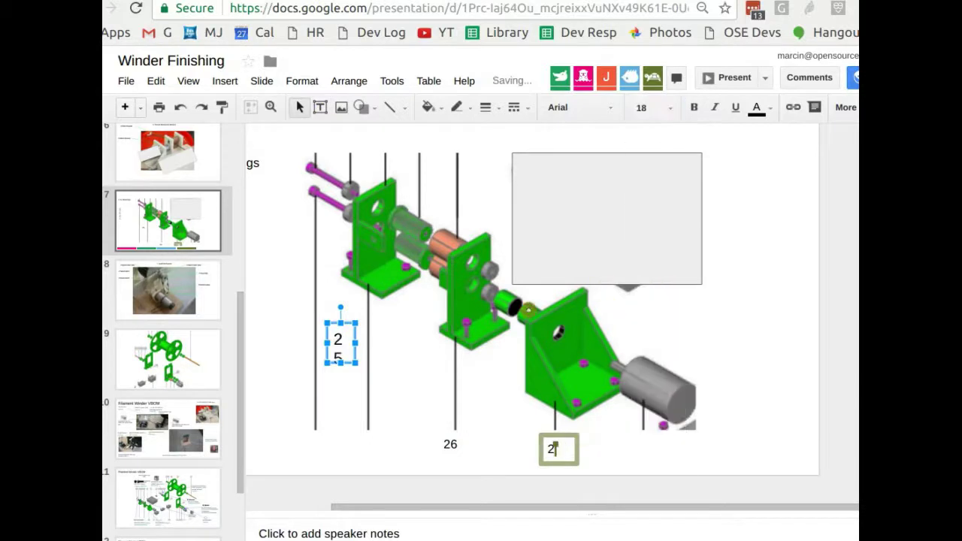
left_click_drag(357, 343, 401, 273)
key("ctrl+b")
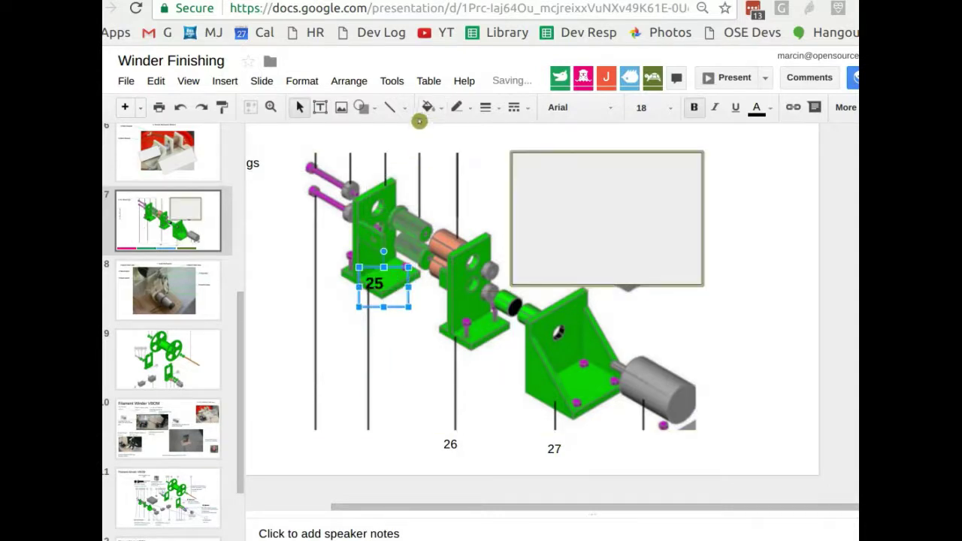
Step: Enlarge the 25 label to 30 pt and move it onto the face of the first bracket
left_click(670, 108)
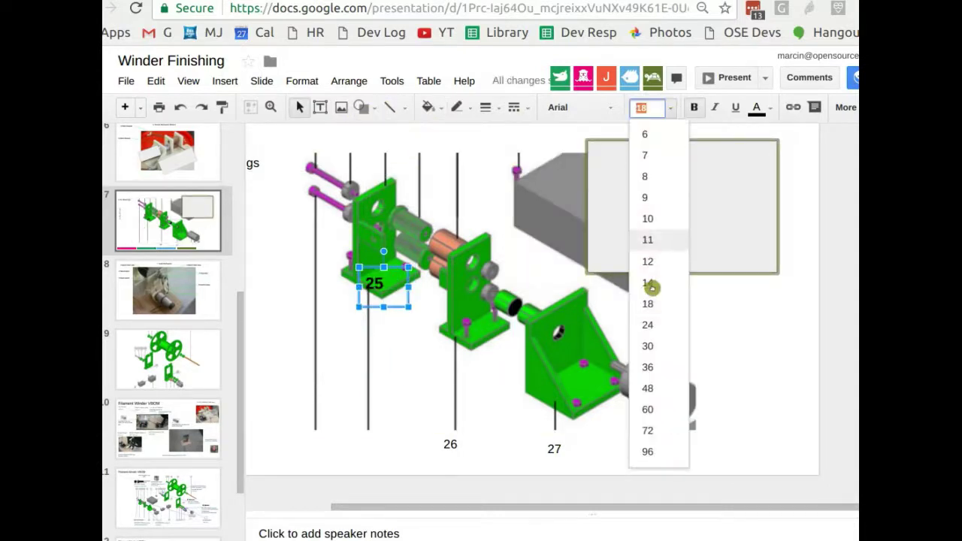
left_click(643, 343)
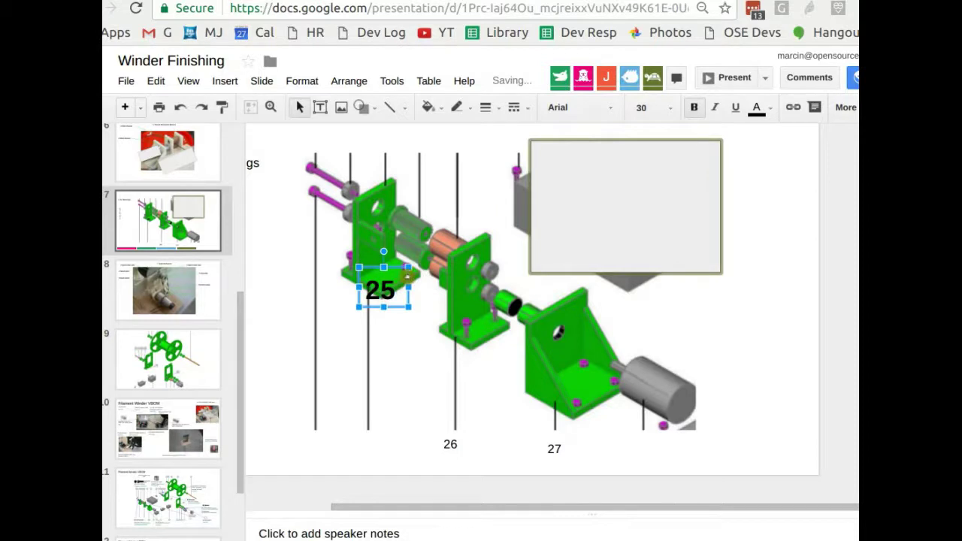
left_click_drag(400, 251, 400, 247)
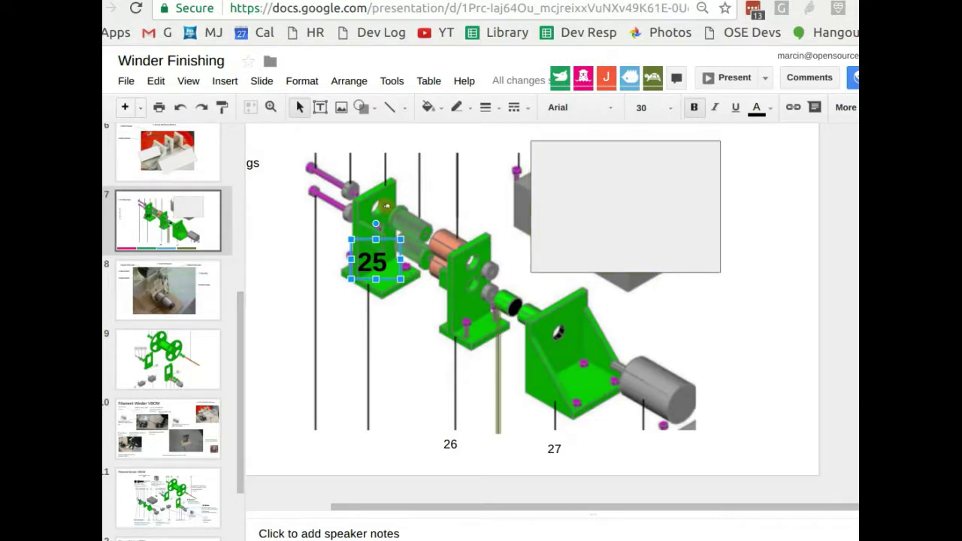
Step: Open the Lyman_Filament_Extruder wiki page in a new browser tab by replacing the page name in the HR manual's address
key("ctrl+Tab")
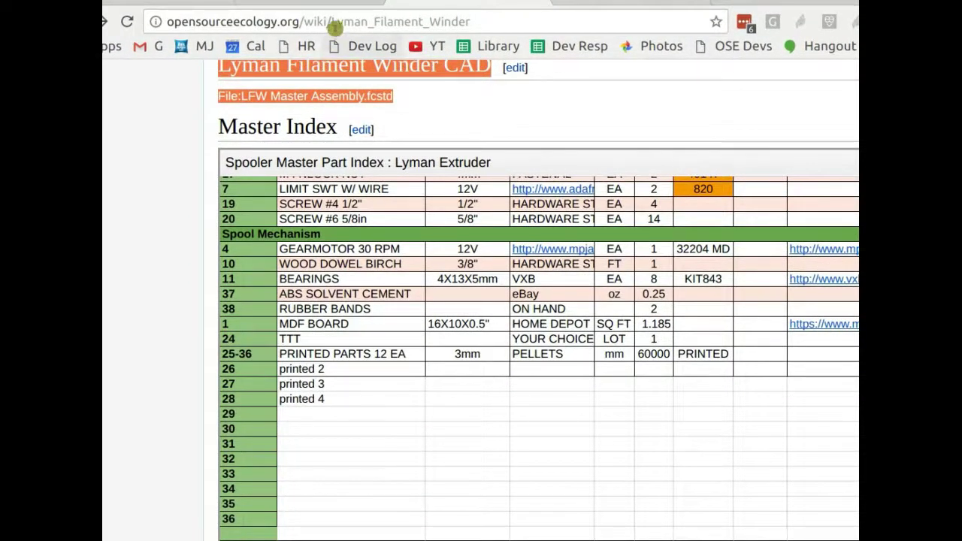
left_click_drag(332, 21, 405, 23)
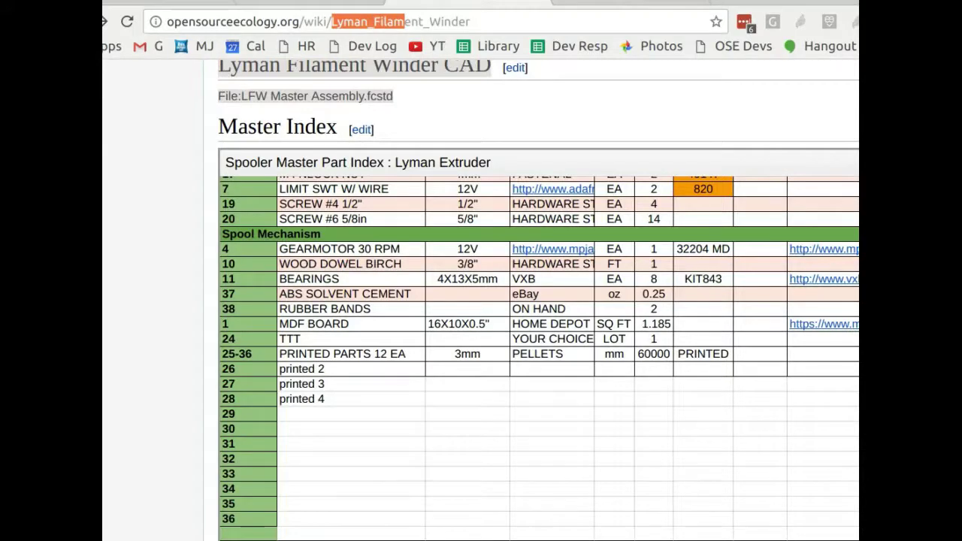
key("ctrl+t")
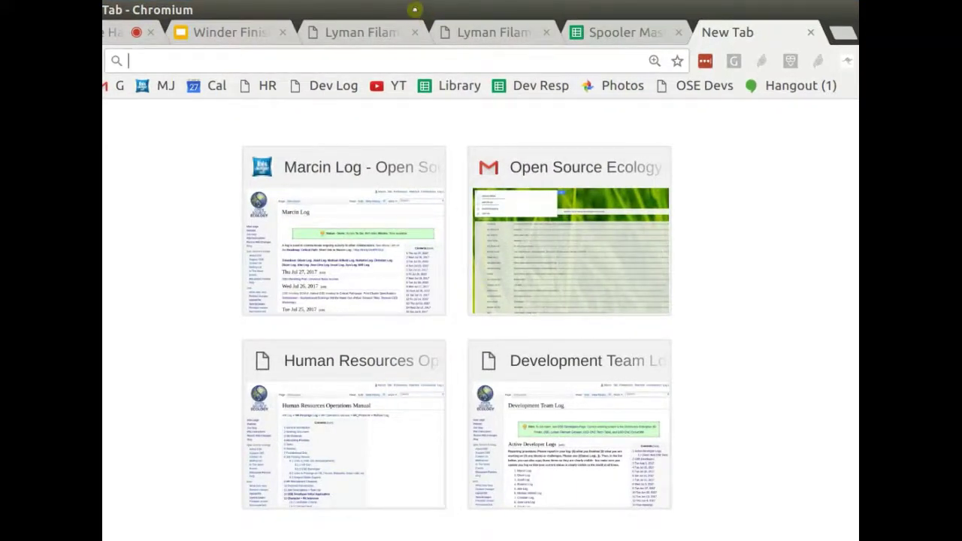
left_click(231, 80)
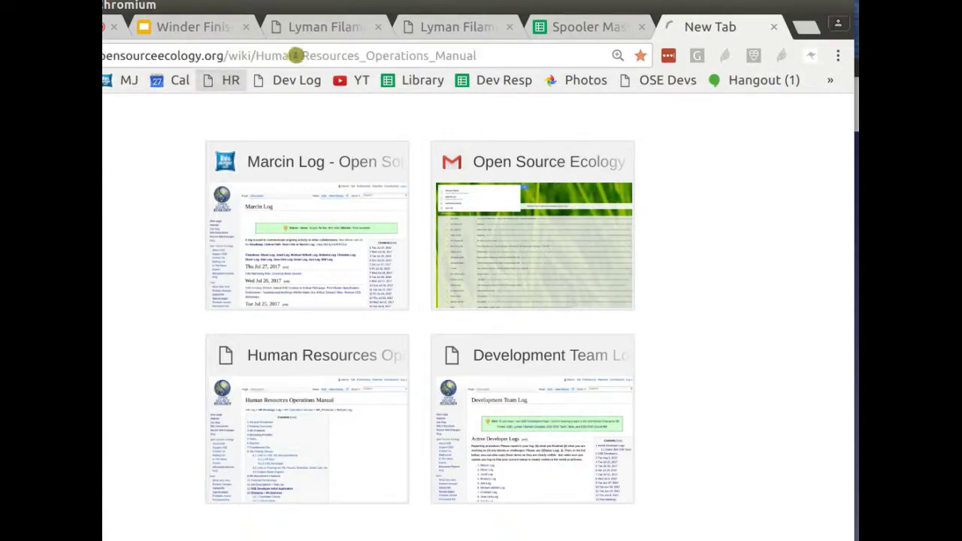
key("shift+End")
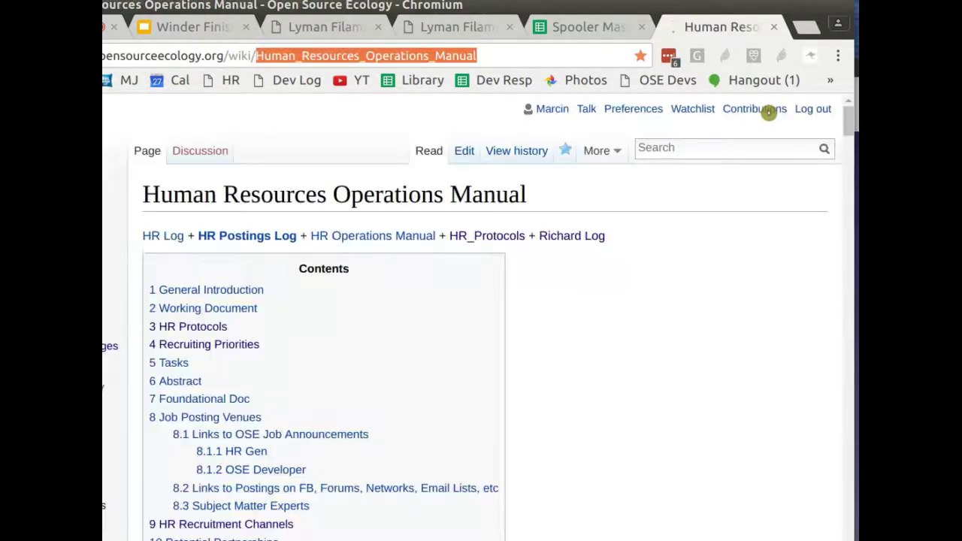
type("Ly")
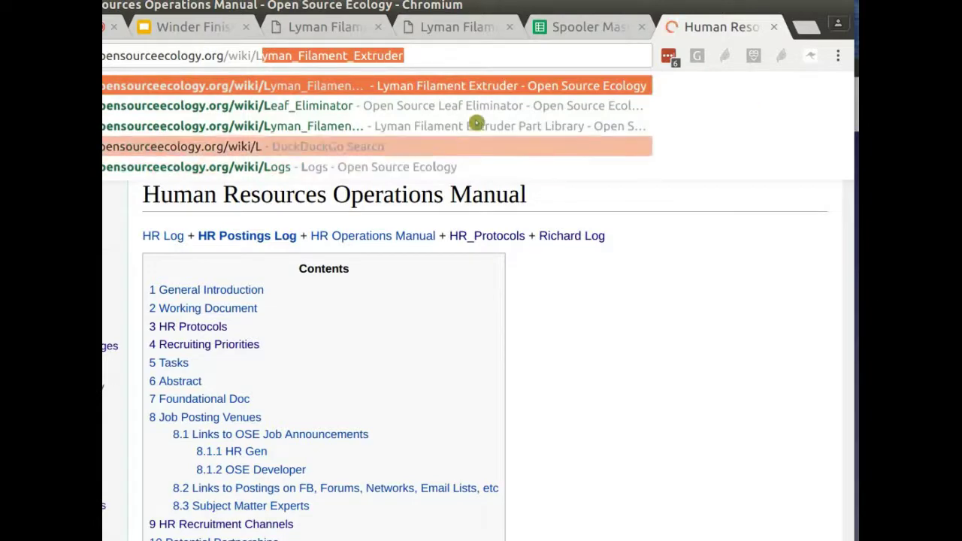
key("Return")
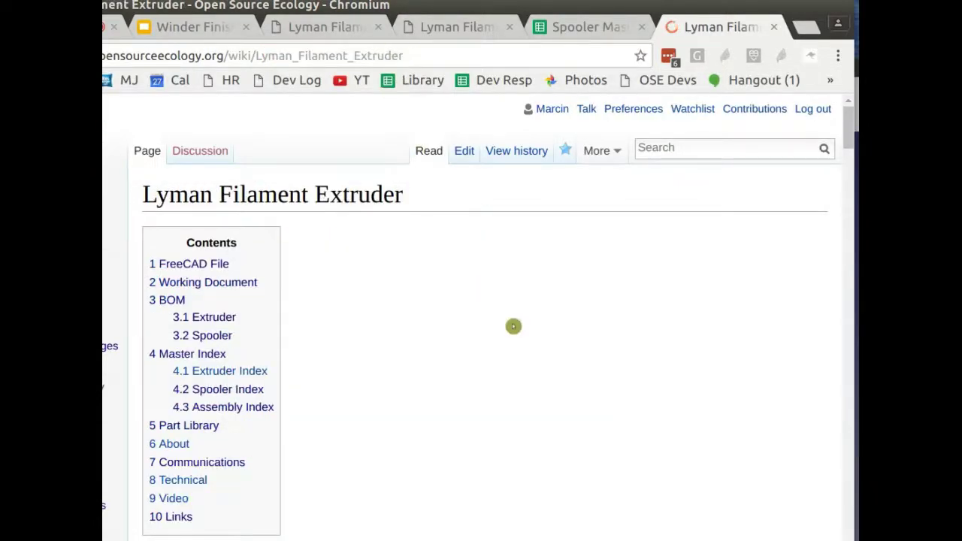
Step: Go to the Part Library section of the Lyman Filament Extruder page and select the section's web address
scroll(498, 322, "down", 5)
left_click(200, 144)
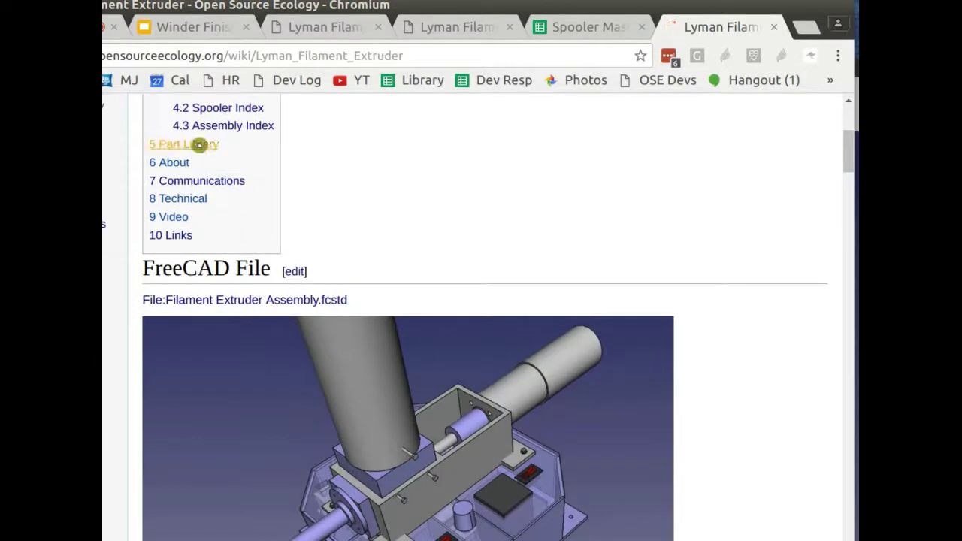
left_click(332, 55)
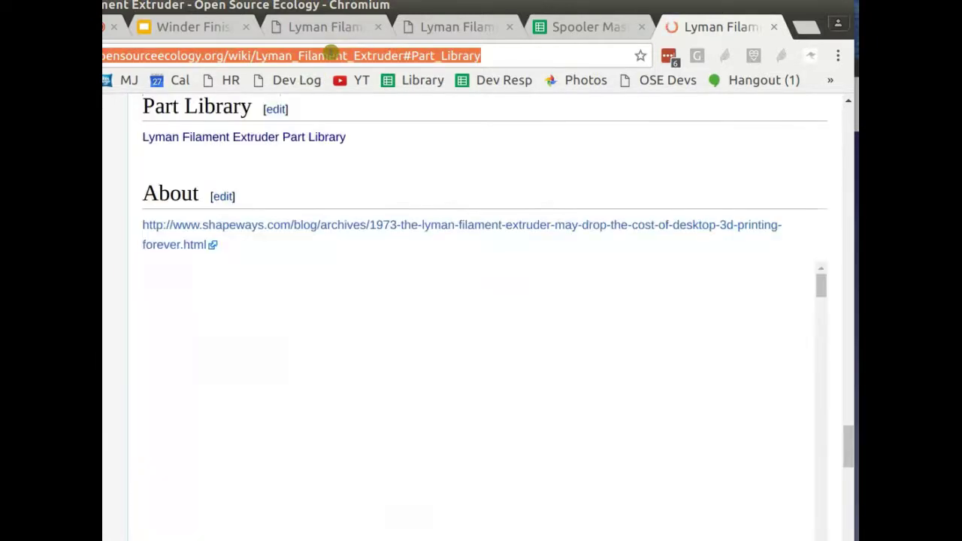
Step: On the first slide, add the sub-item "Use the Part Library as a starting point for measurements" under procedure step 2
left_click(205, 24)
scroll(121, 354, "up", 10)
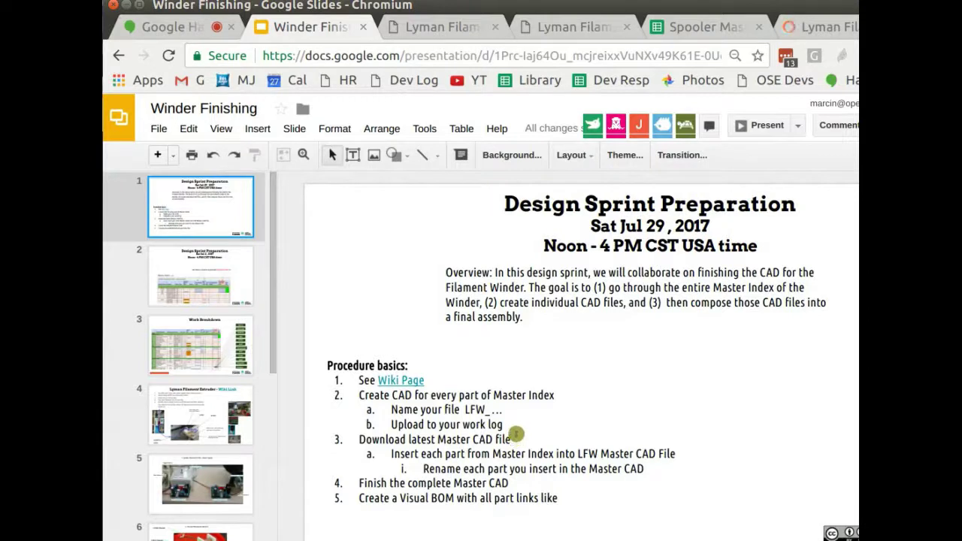
left_click(561, 396)
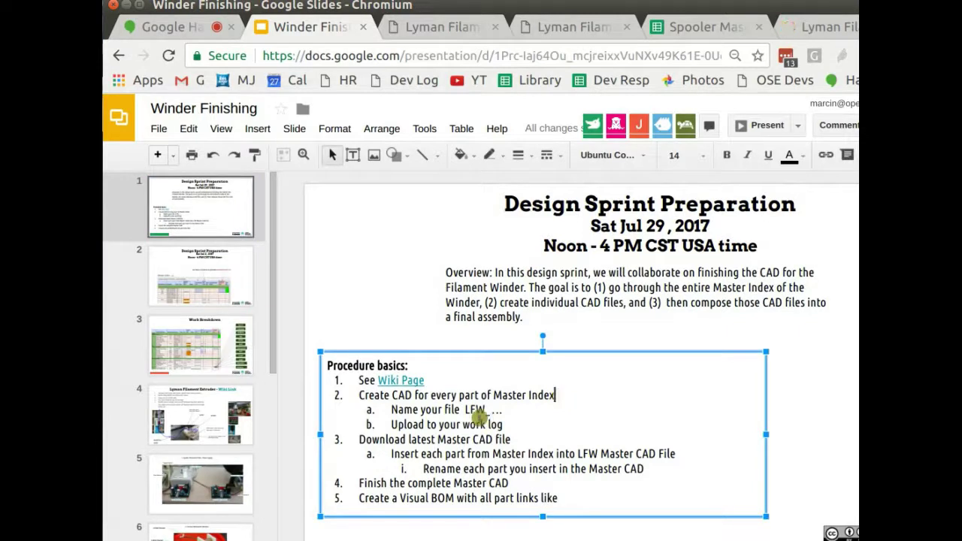
key("Return")
key("Tab")
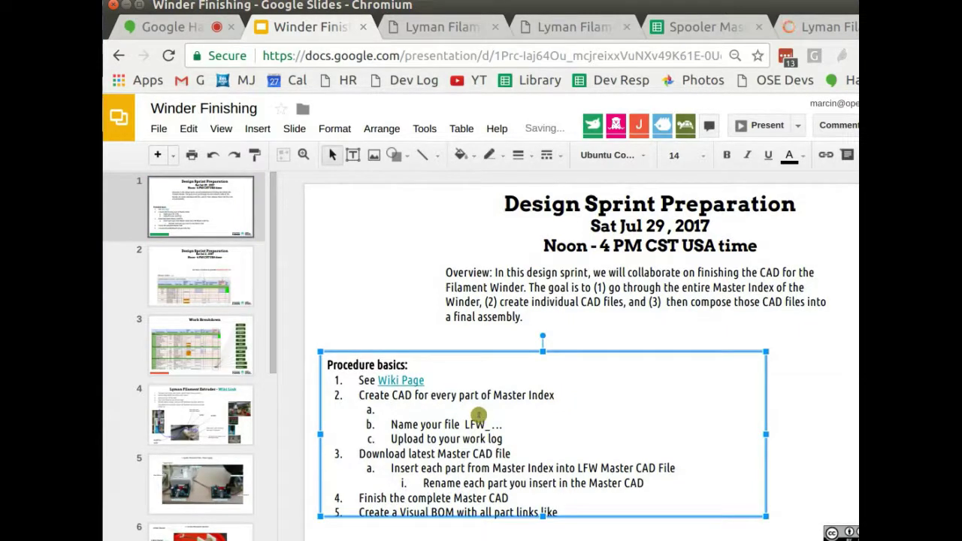
type("Use the P")
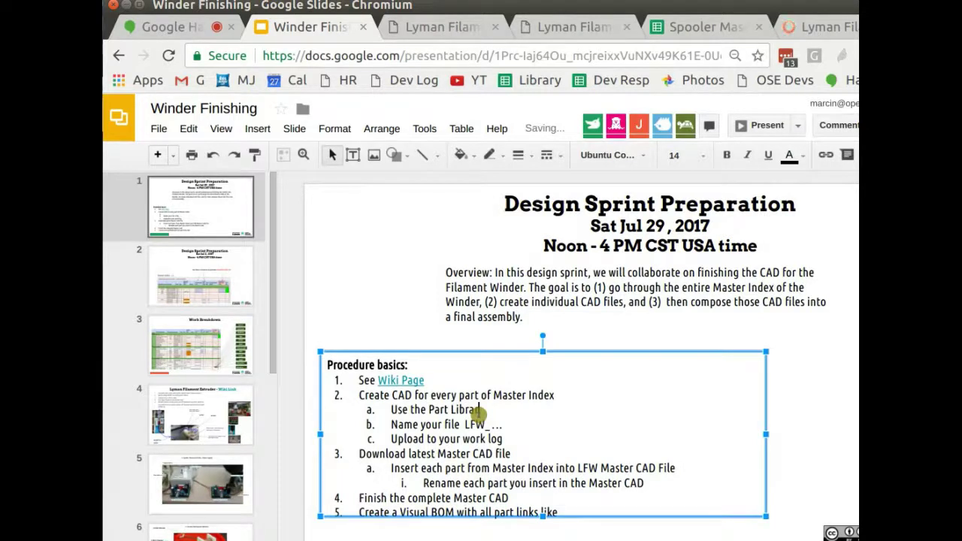
type("art Library as a starting point fo")
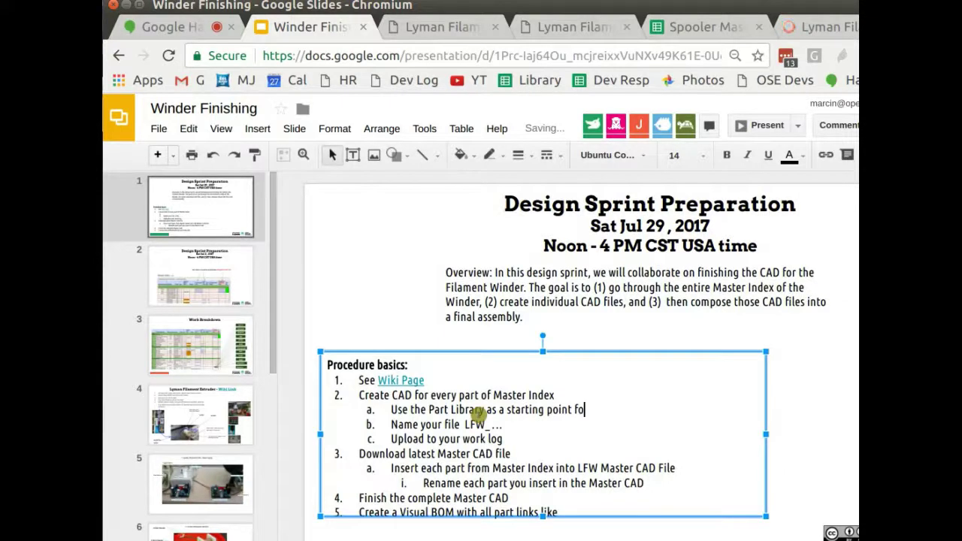
type("r measurements")
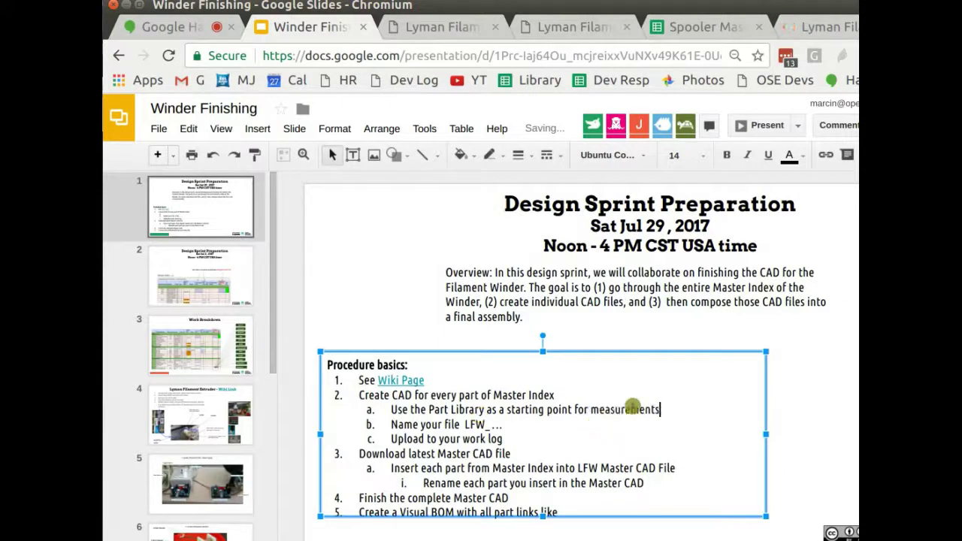
left_click_drag(655, 409, 486, 411)
left_click(437, 409)
left_click(825, 154)
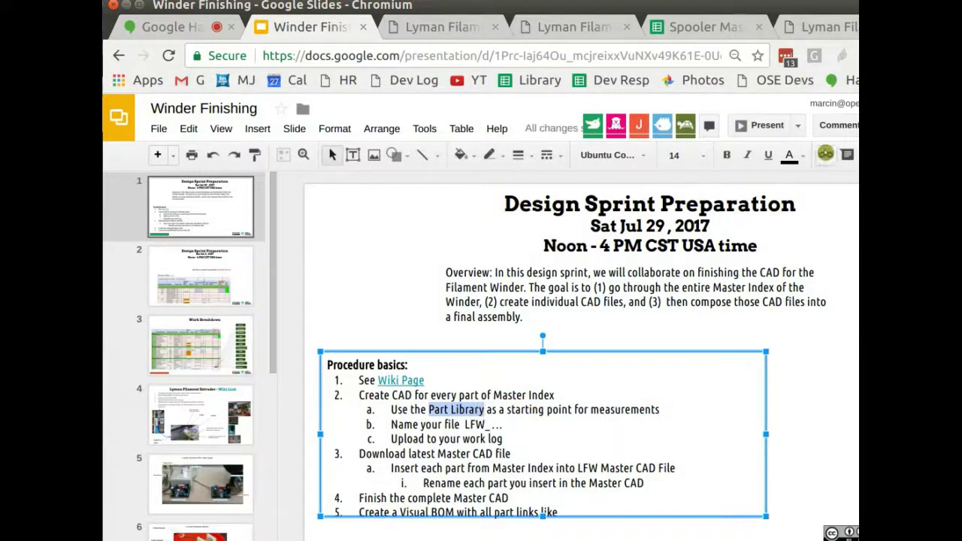
type("http://opensourceecology.org/wiki/Lyman_Filament_Extruder#Part_Library")
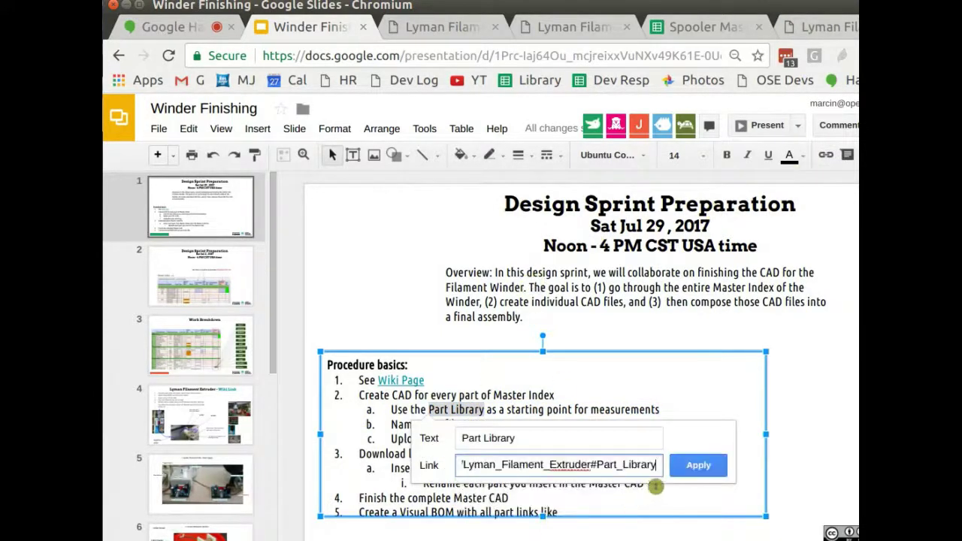
left_click(688, 464)
left_click(542, 395)
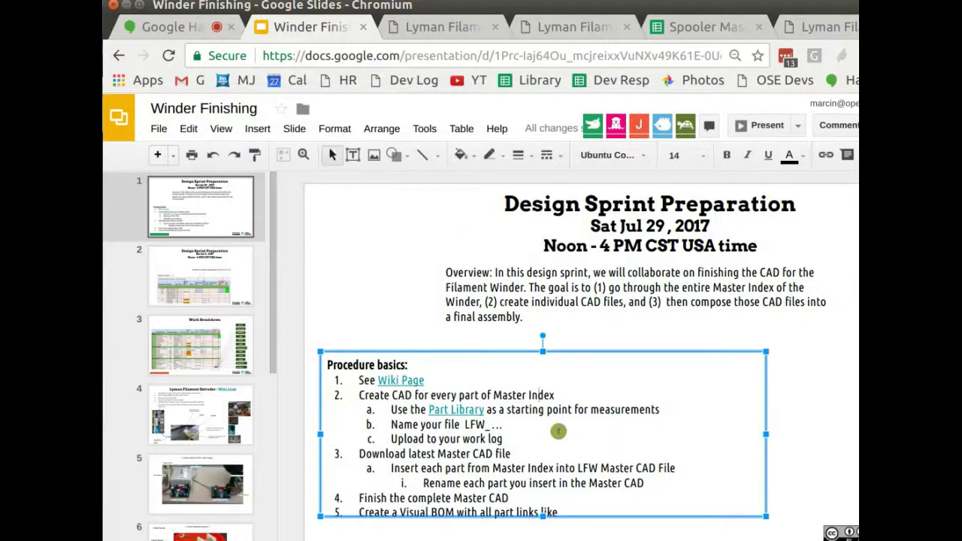
left_click(440, 27)
left_click(576, 27)
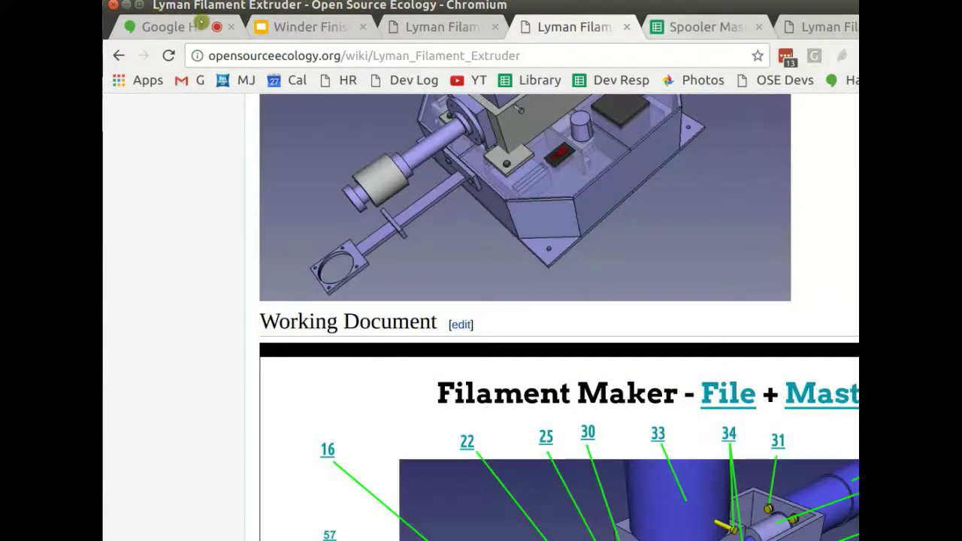
left_click(301, 27)
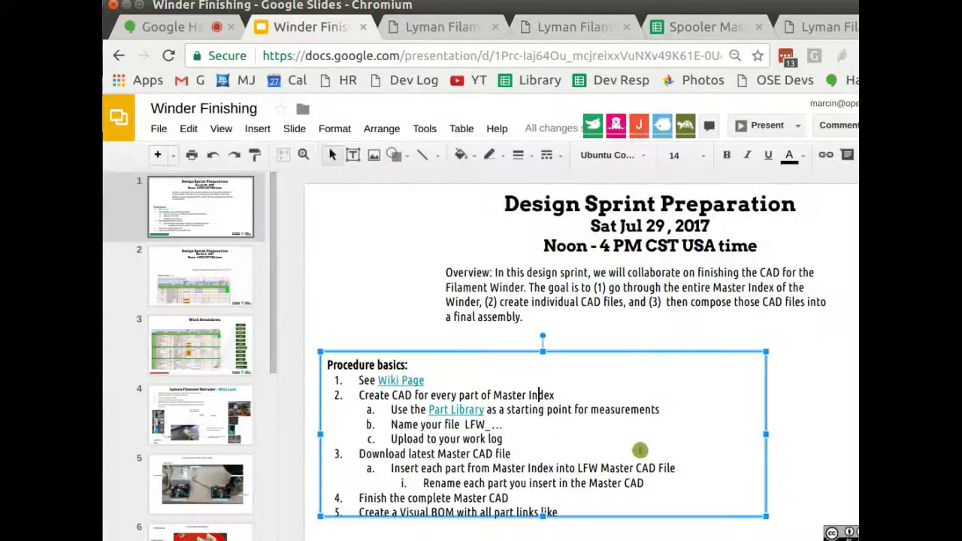
Step: On slide 7, adjust the 25 label's position and place a copy reading 26 on the second bracket
scroll(201, 338, "down", 5)
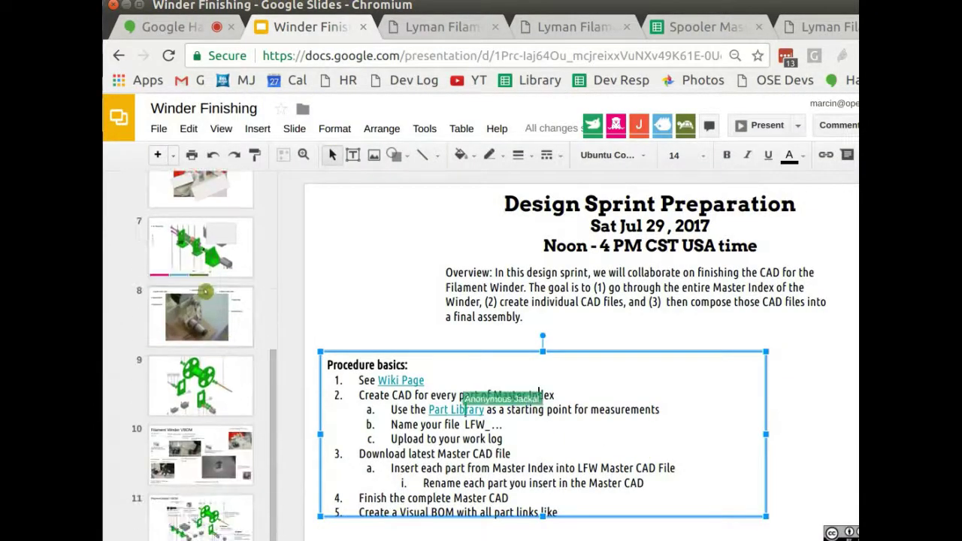
left_click(217, 526)
left_click(201, 247)
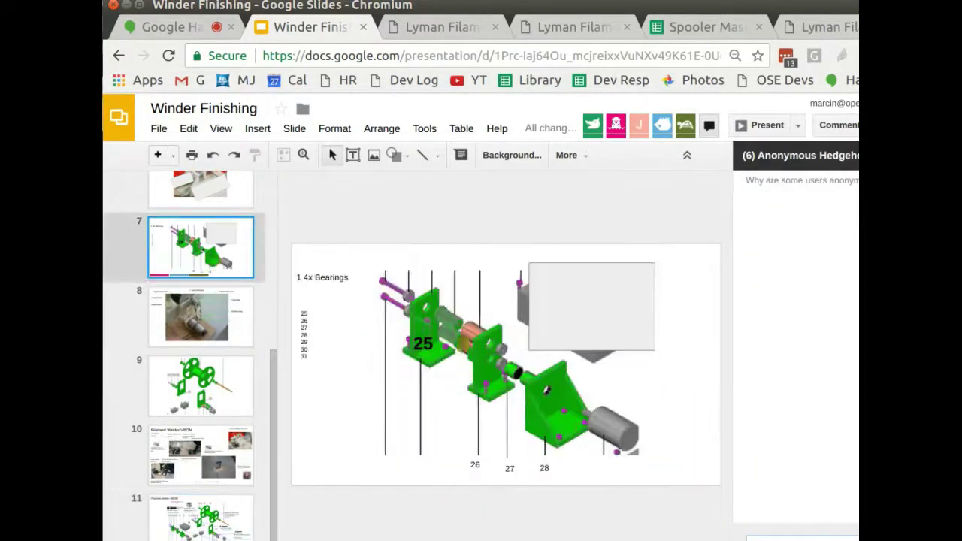
left_click_drag(441, 350, 380, 402)
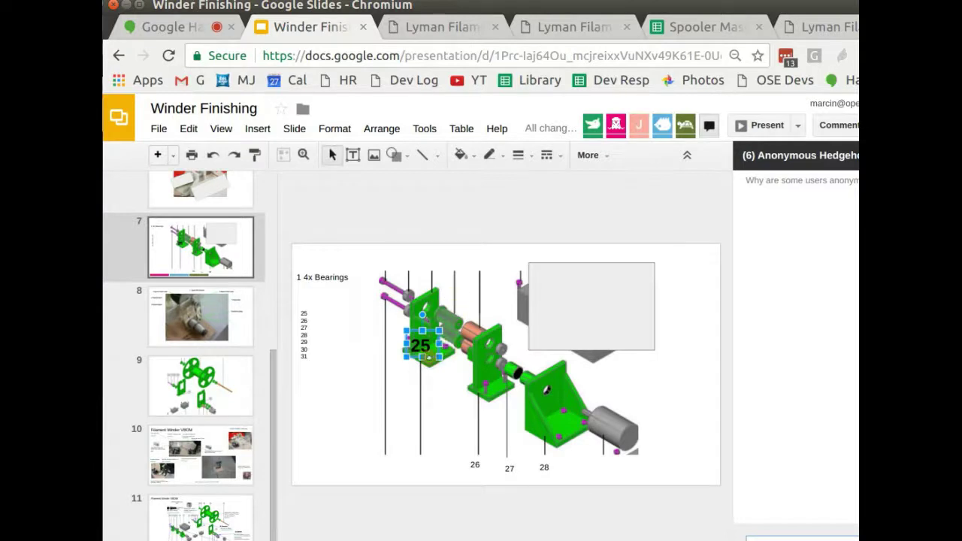
left_click_drag(417, 370, 494, 372)
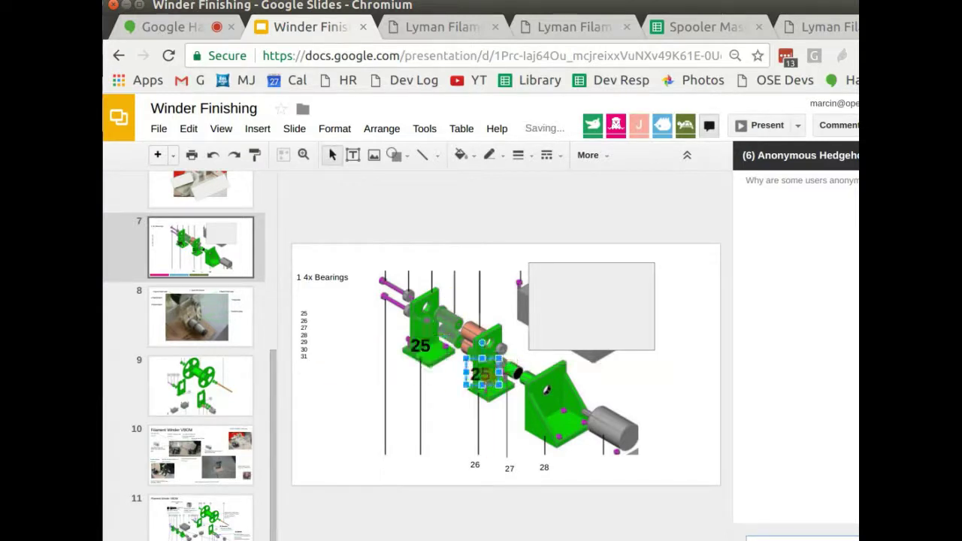
type("26")
Step: Place a copy of the 26 label beside it, change it to 27, and check the exploded drawings on slides 11 and 9
left_click_drag(498, 371, 519, 379)
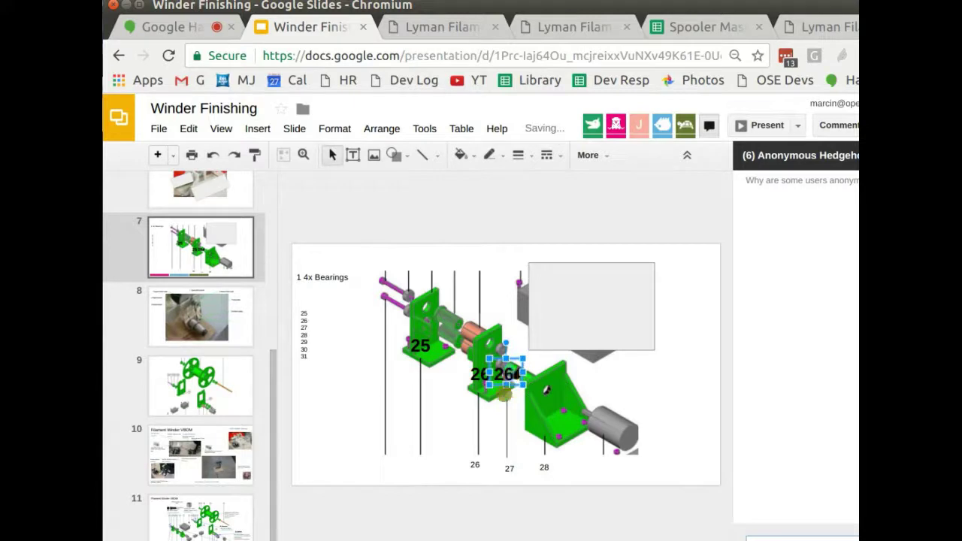
type("27")
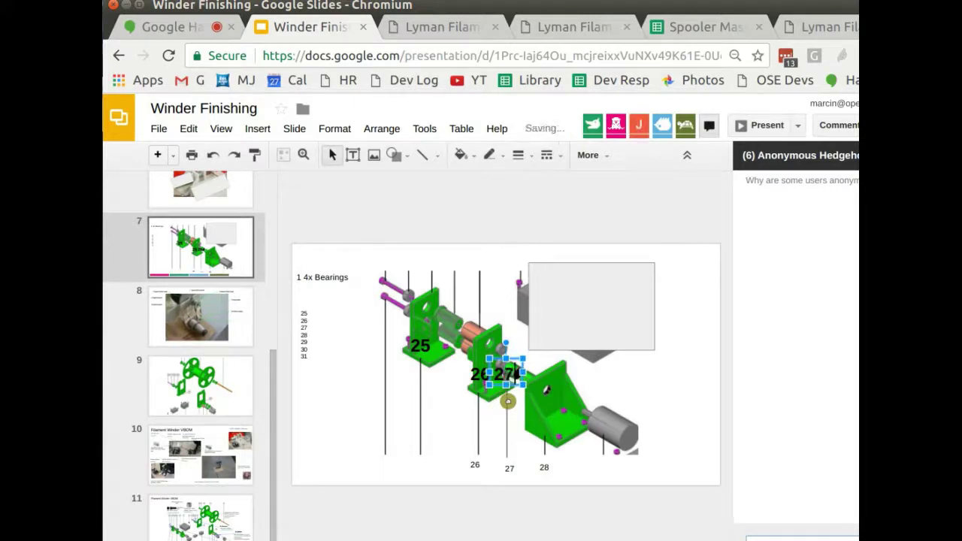
scroll(214, 475, "down", 1)
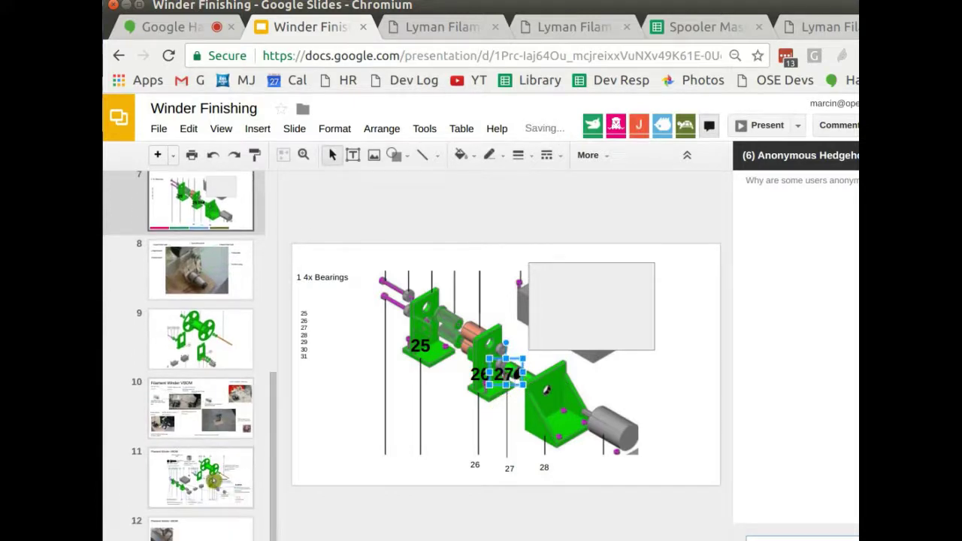
left_click(214, 479)
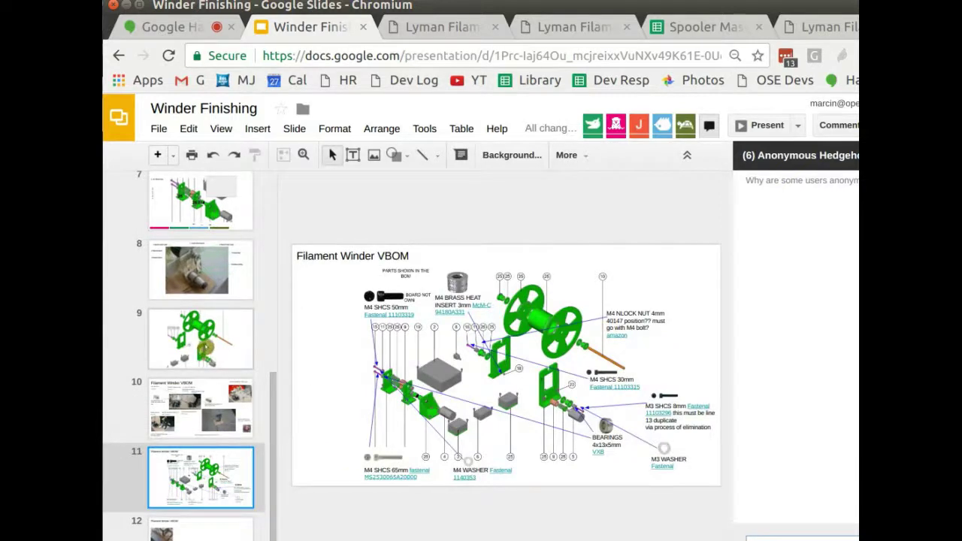
left_click(215, 340)
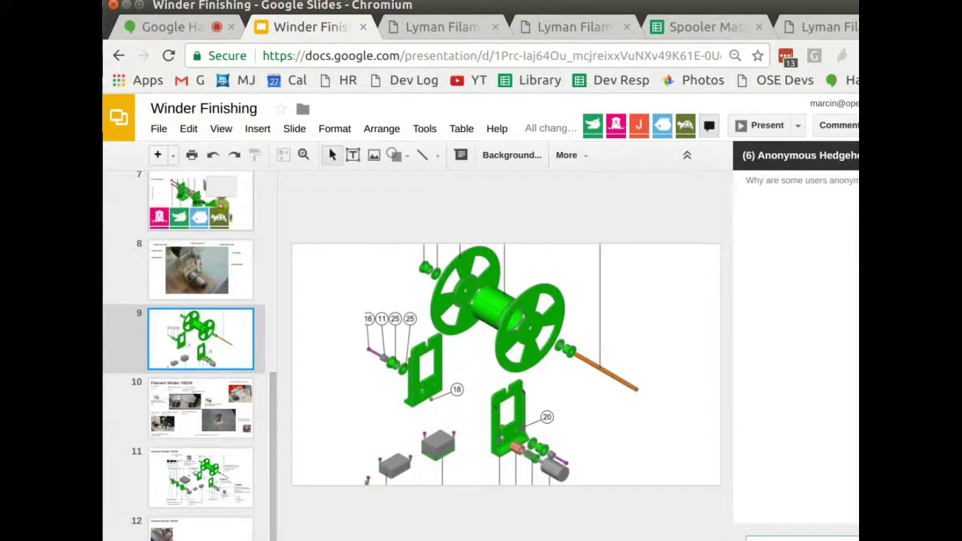
left_click(204, 212)
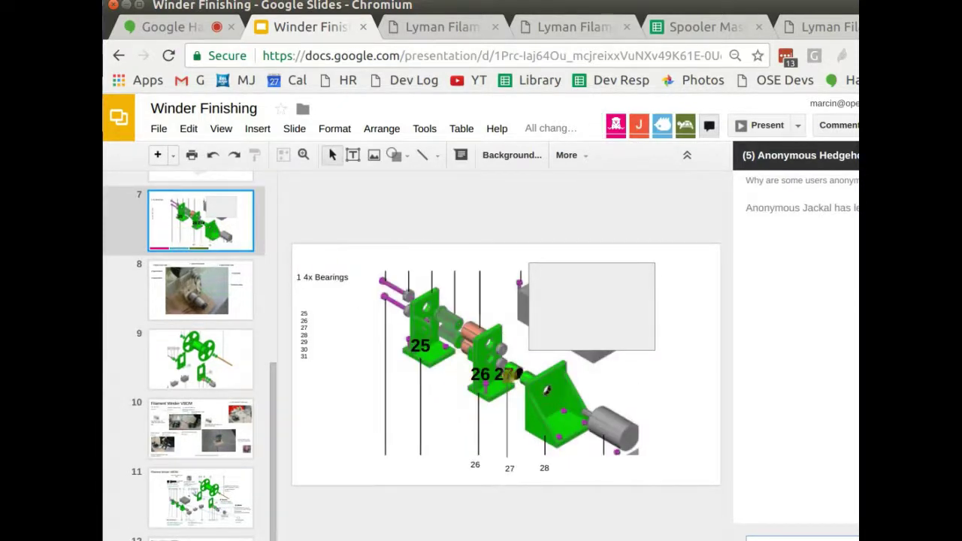
Step: Move the 27 label up beside the coupler and place a copy reading 28 on the third bracket
left_click(518, 373)
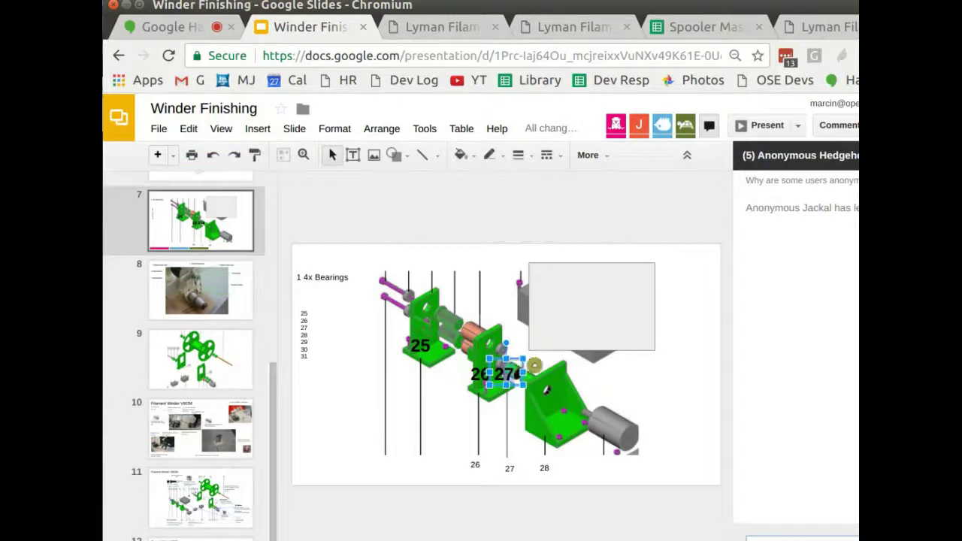
left_click_drag(515, 363, 568, 399)
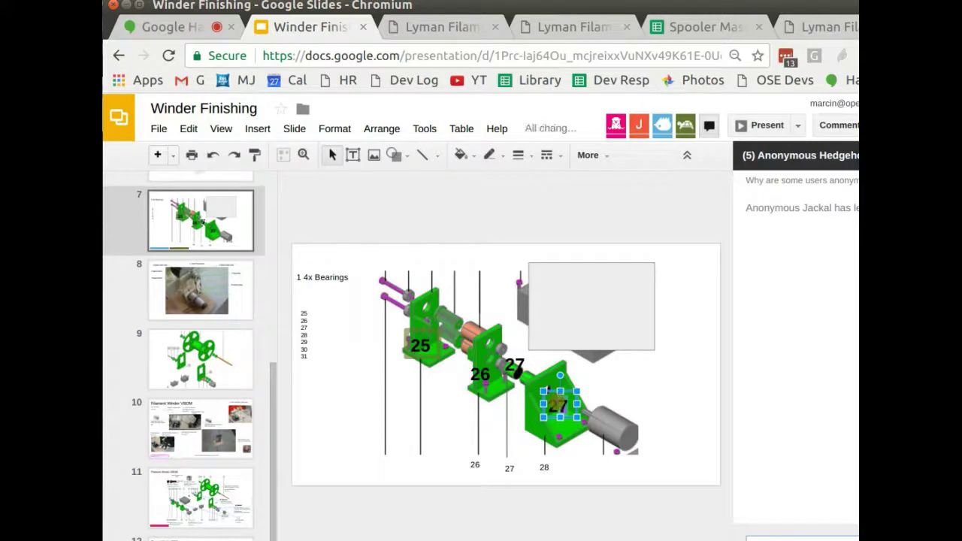
type("28")
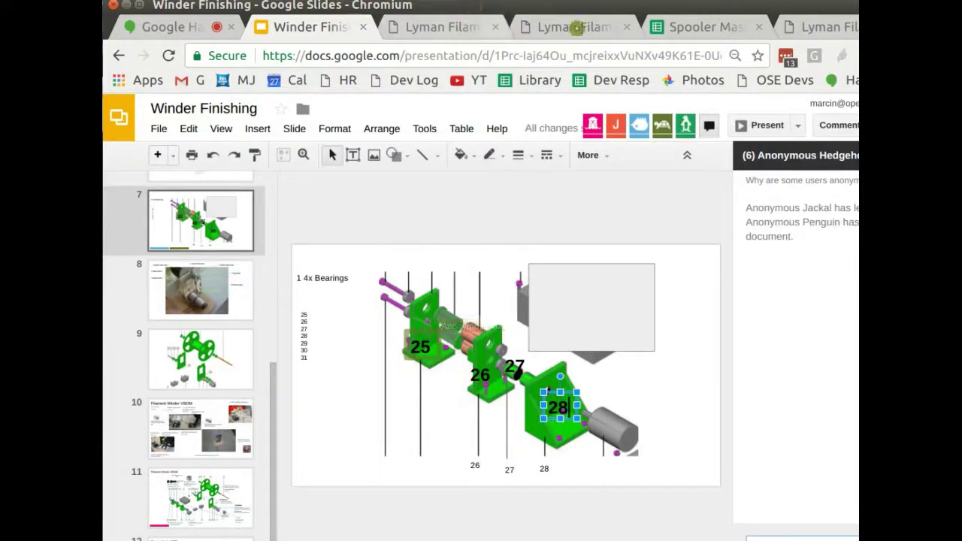
Step: Open the Lyman Filament Extruder Part Library wiki page, browse its parts down to the Spool Mechanism section and highlight that heading
left_click(827, 26)
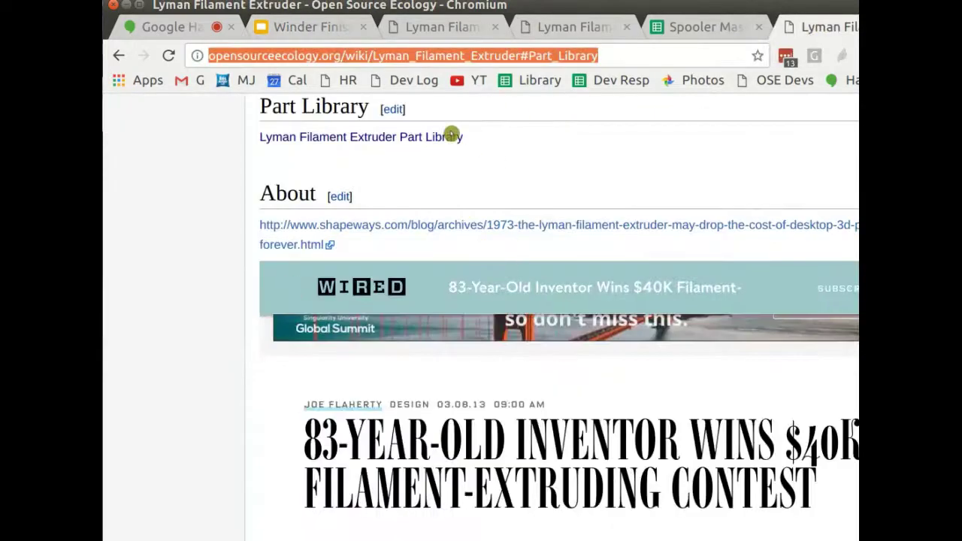
left_click(447, 140)
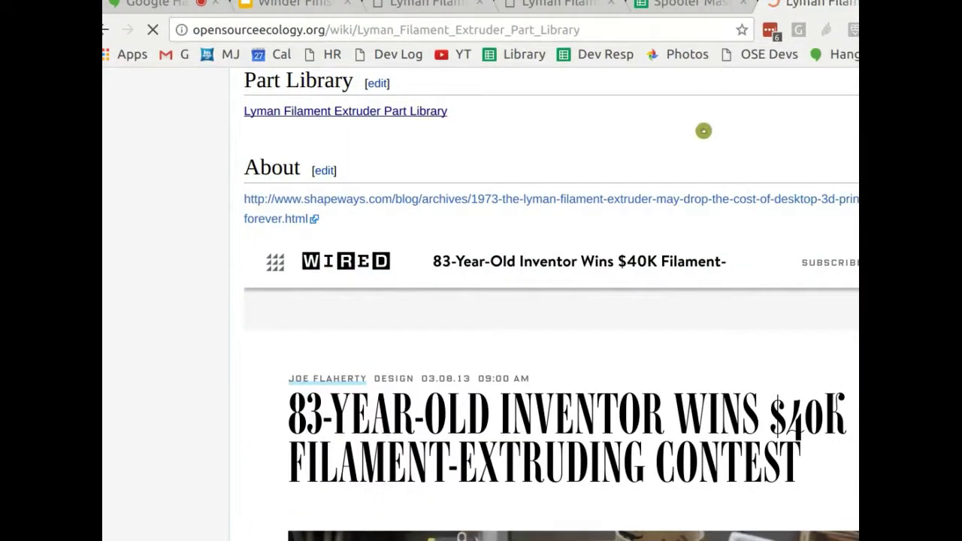
scroll(622, 244, "down", 20)
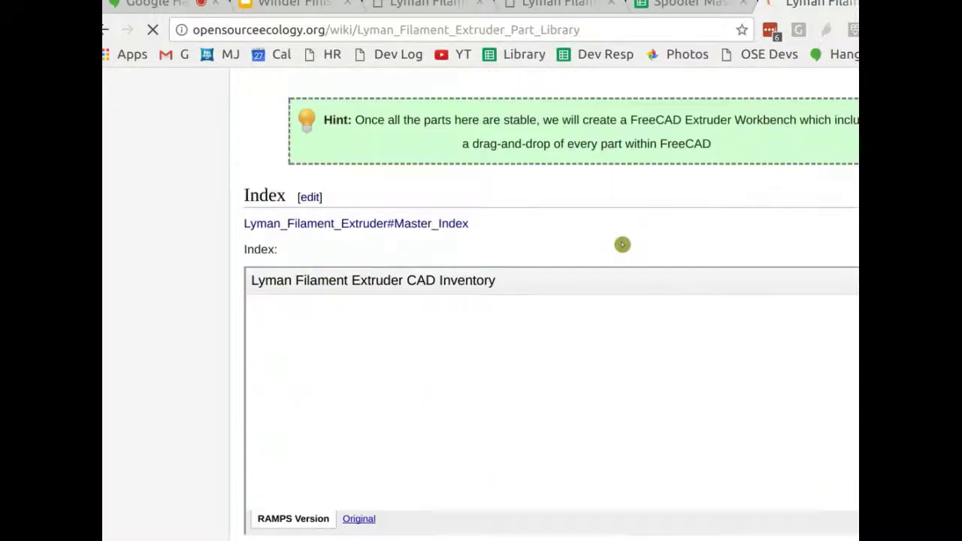
scroll(623, 245, "down", 14)
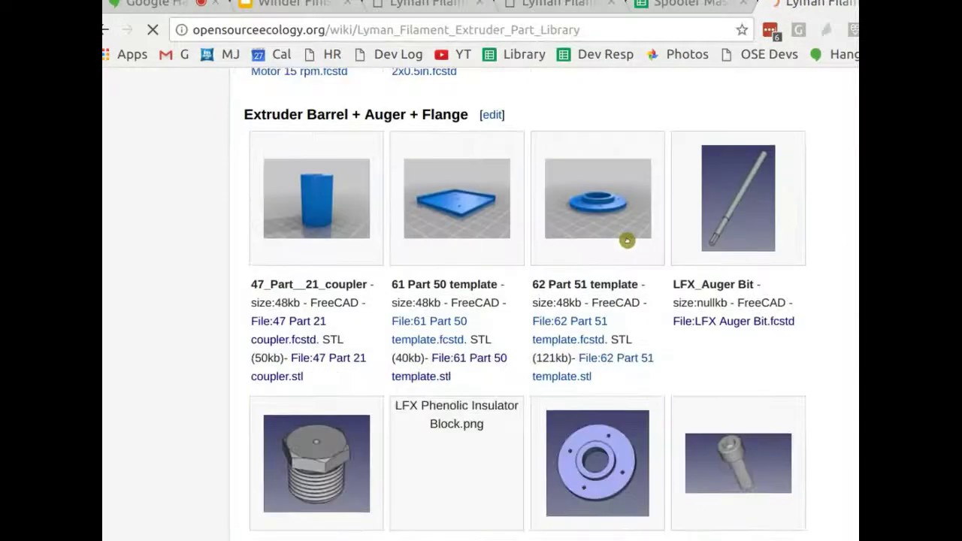
scroll(632, 240, "down", 3)
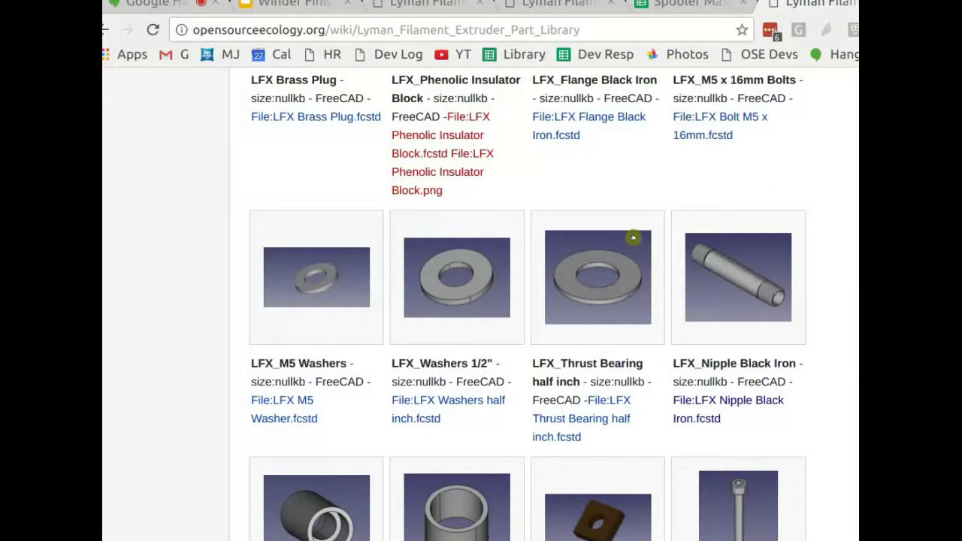
scroll(634, 237, "down", 9)
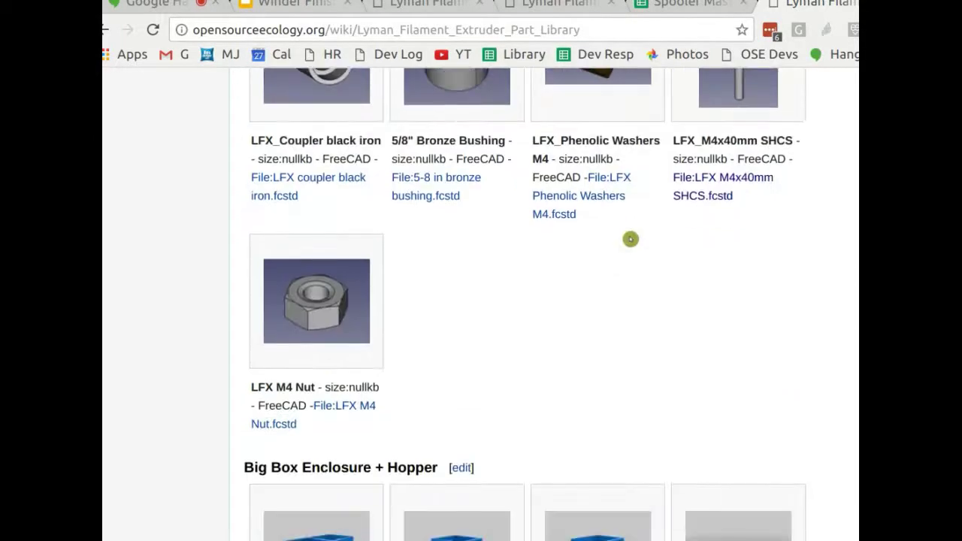
scroll(631, 239, "down", 13)
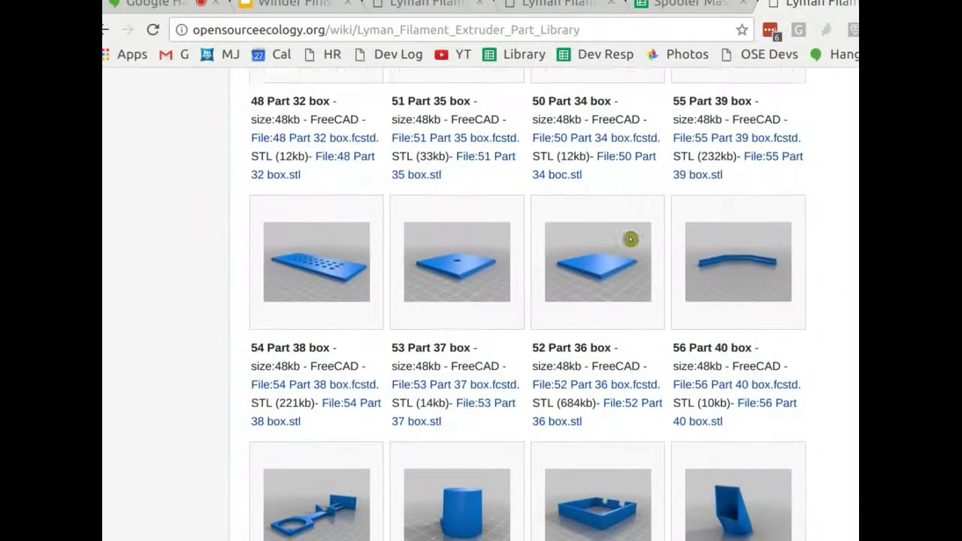
scroll(631, 239, "down", 11)
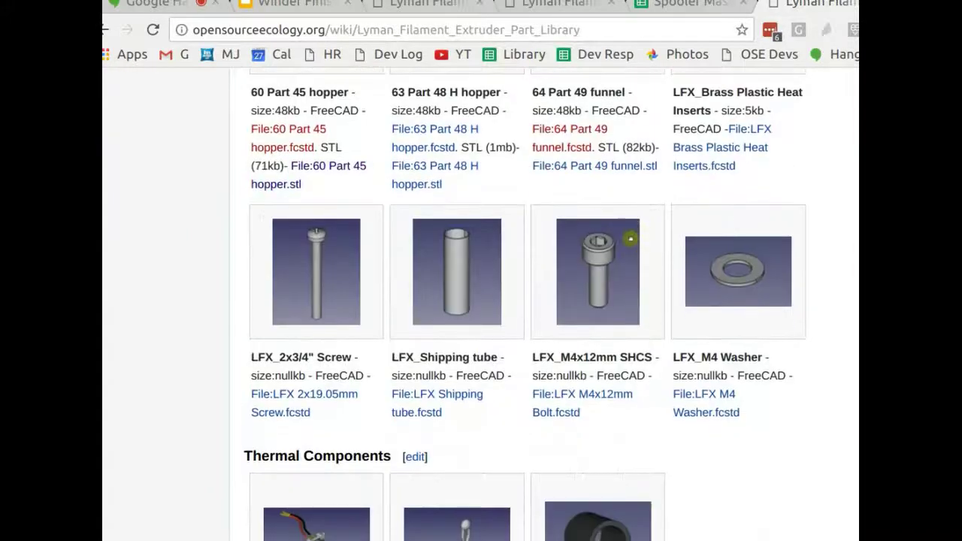
scroll(631, 237, "down", 10)
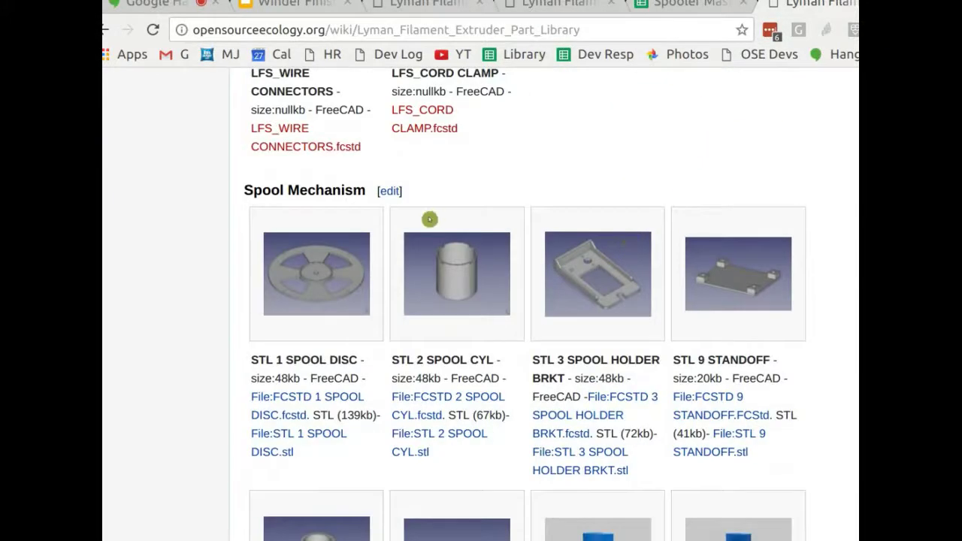
double_click(319, 191)
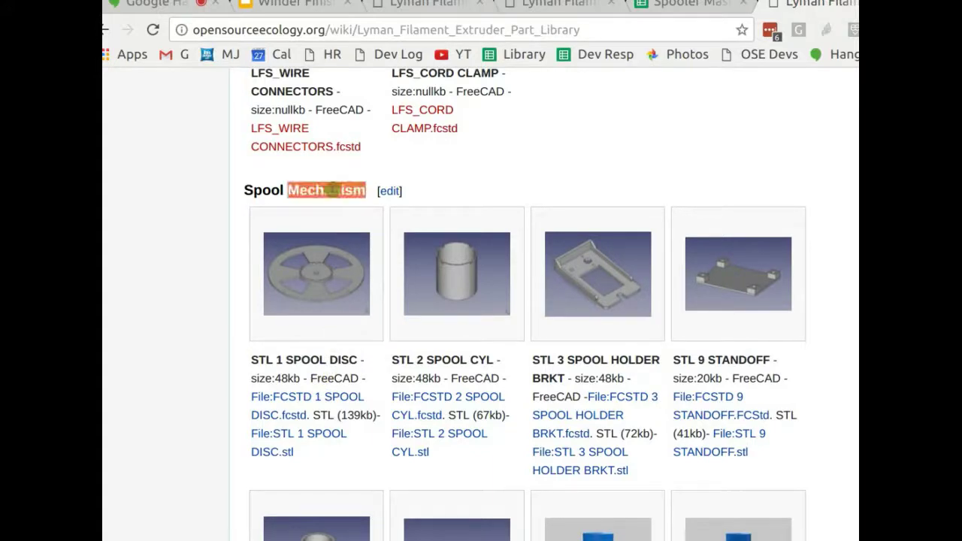
left_click(318, 191)
left_click_drag(243, 189, 387, 187)
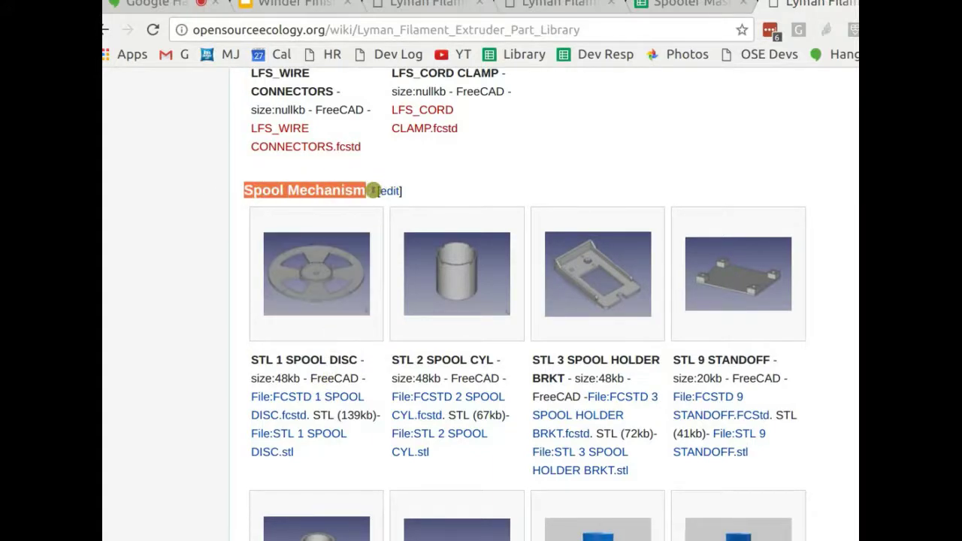
Step: Browse the Spool Mechanism parts in the library and open the FreeCAD file of STL 1 SPOOL DISC
scroll(615, 263, "down", 1)
scroll(616, 263, "down", 18)
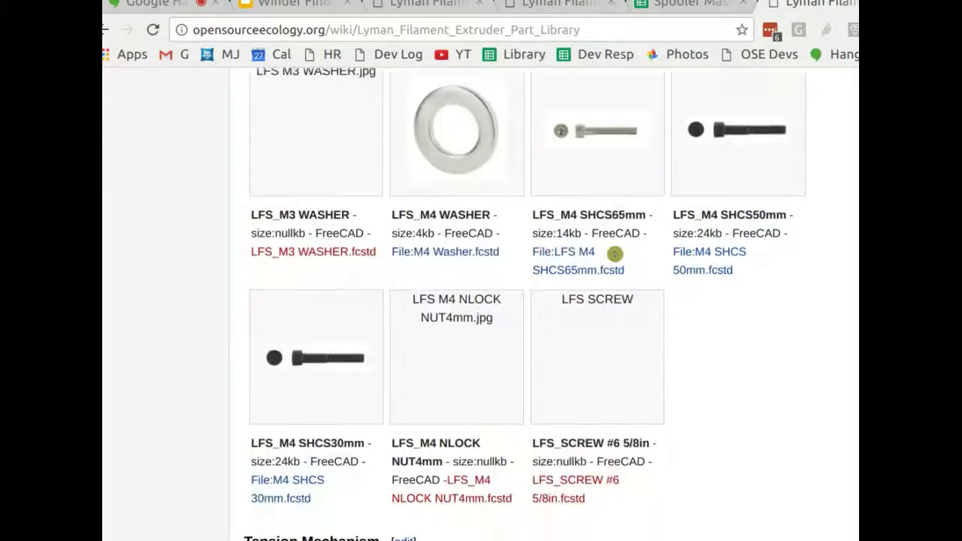
scroll(429, 228, "up", 2)
scroll(499, 298, "up", 6)
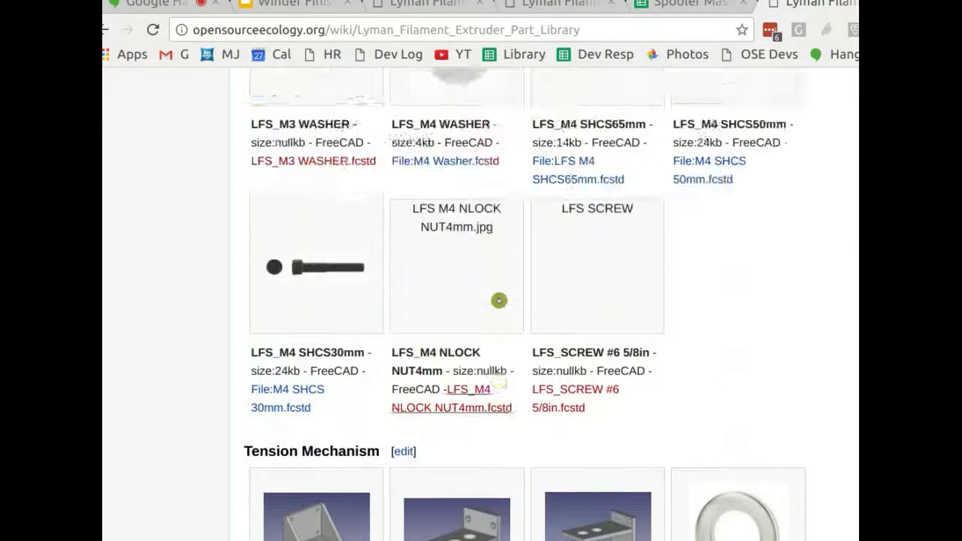
scroll(497, 292, "up", 6)
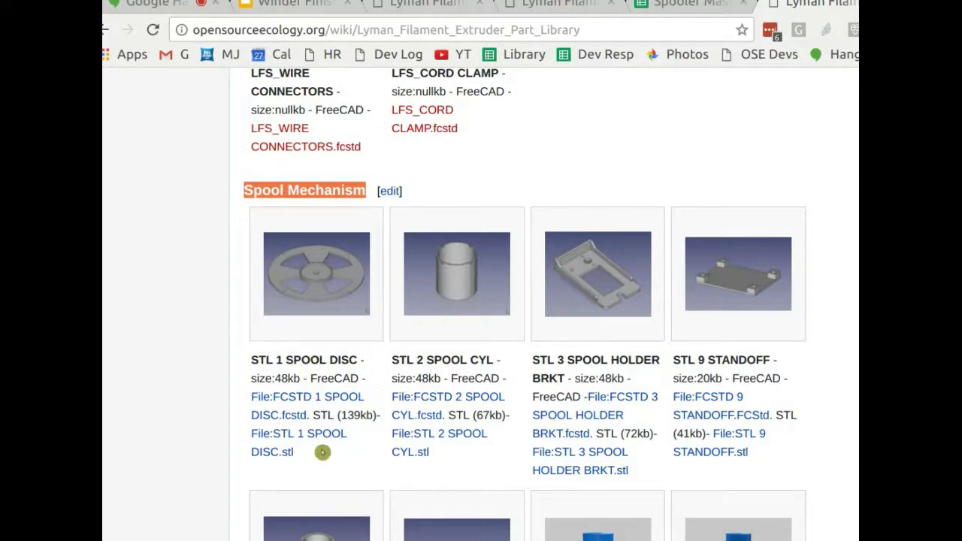
left_click(343, 397)
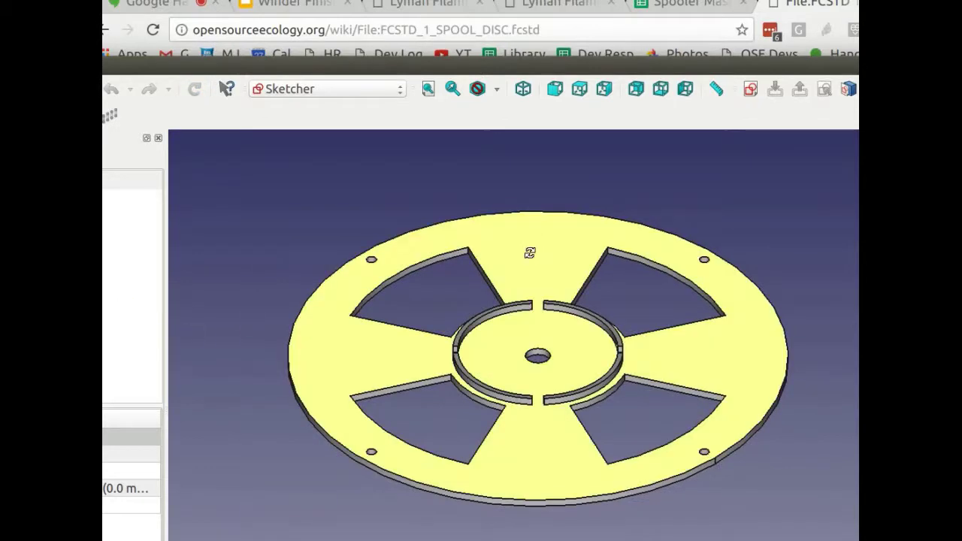
Step: Inspect the spool disc model in FreeCAD from several angles, including its edge and hub ring, and dismiss the file properties
left_click_drag(528, 247, 451, 356)
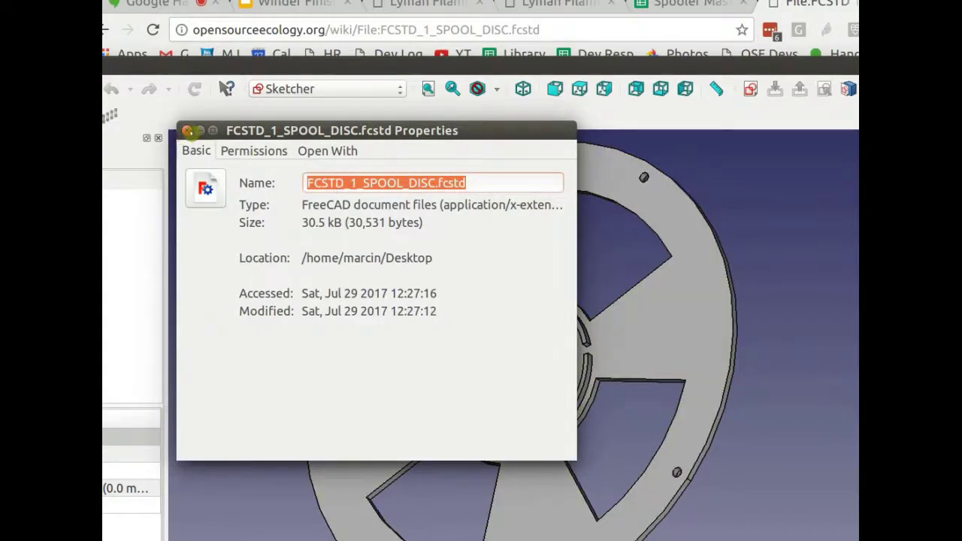
left_click(187, 131)
left_click_drag(797, 300, 326, 428)
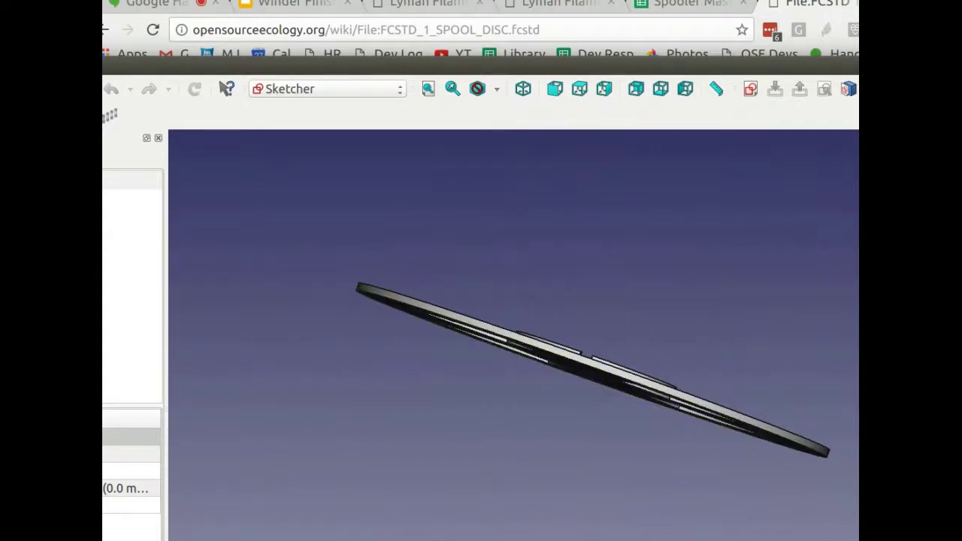
left_click(549, 342)
left_click_drag(435, 331, 369, 360)
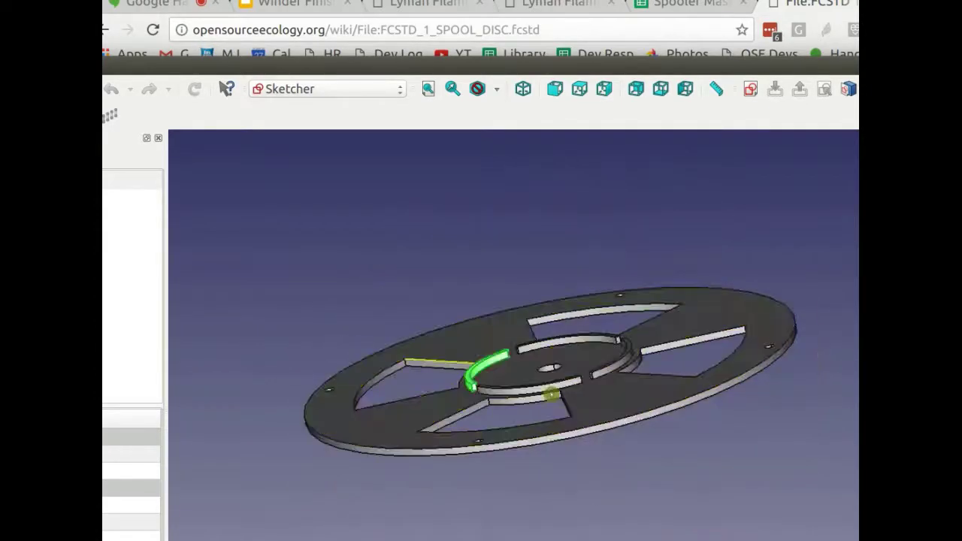
left_click_drag(586, 339, 577, 364)
Step: Switch back to the browser and open the Spooler Master Part Index at its header rows
key("alt+Tab")
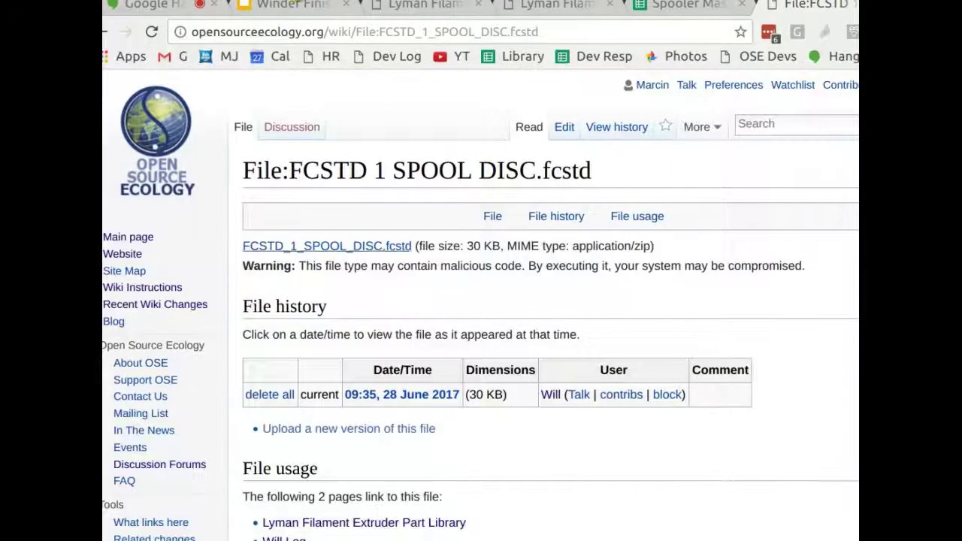
left_click(279, 21)
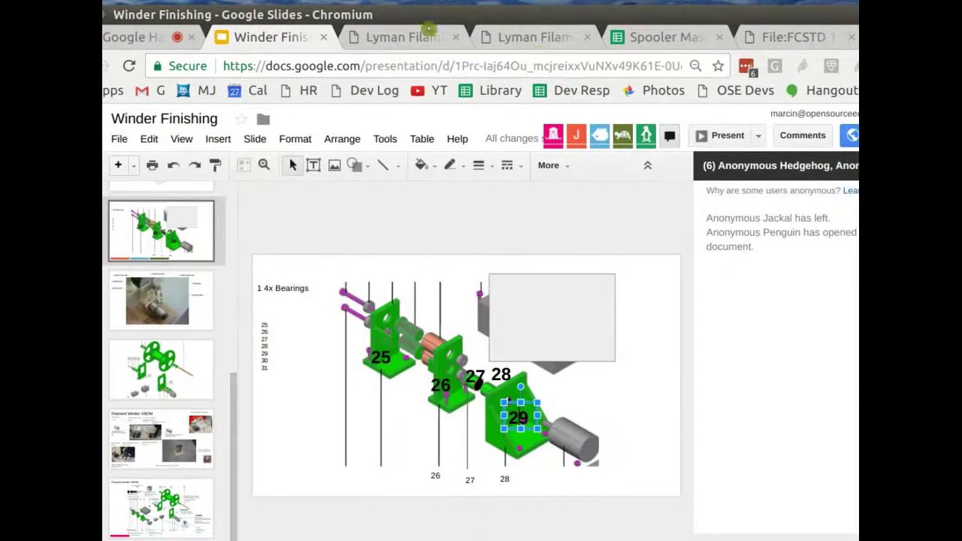
left_click(557, 21)
left_click(673, 36)
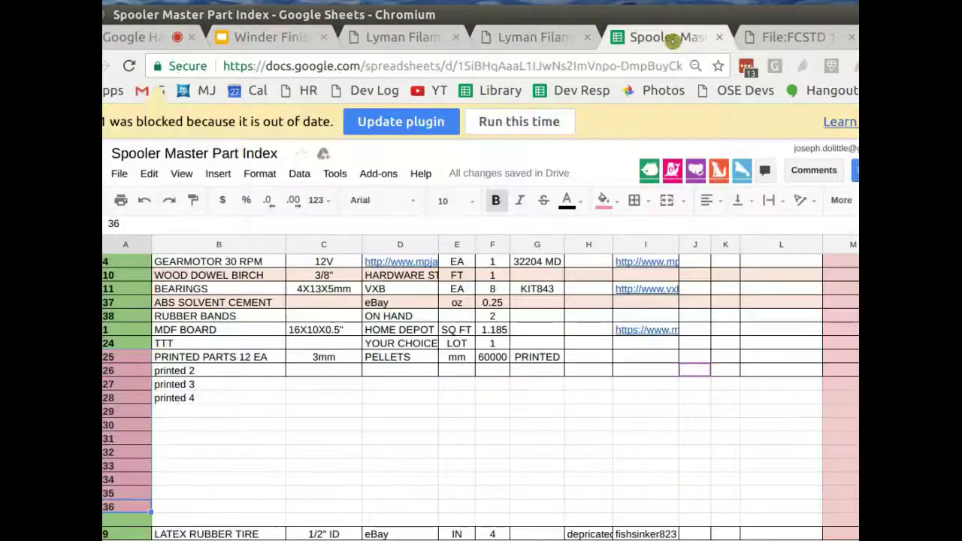
scroll(735, 391, "up", 1)
scroll(737, 389, "up", 7)
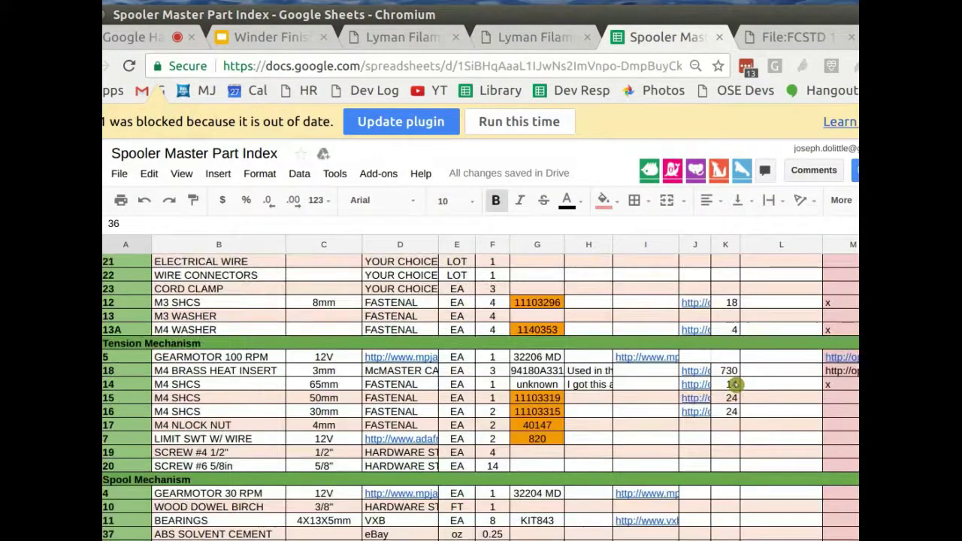
mouse_move(700, 270)
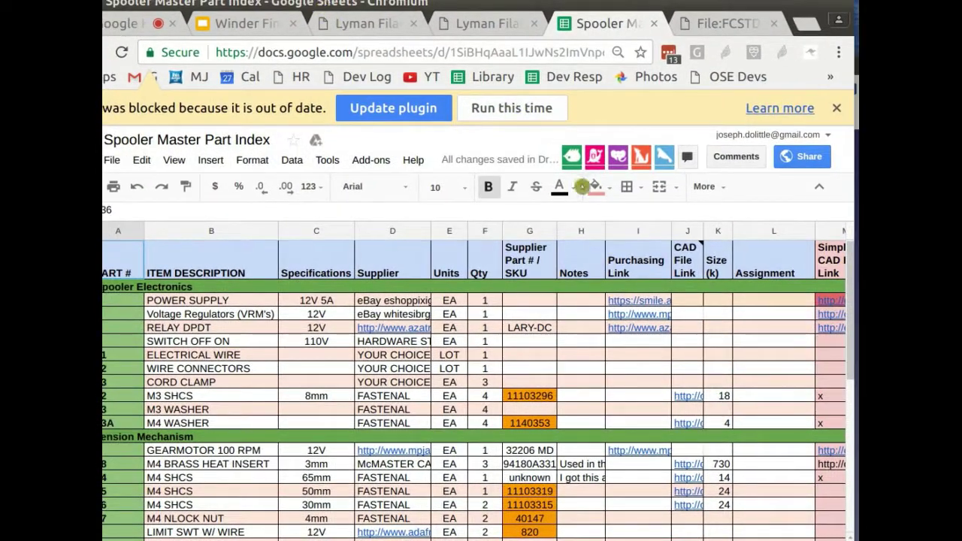
Step: Review the index's CAD link and size columns, down to the printed parts rows of the Spool Mechanism section
scroll(691, 242, "right", 3)
scroll(692, 243, "down", 1)
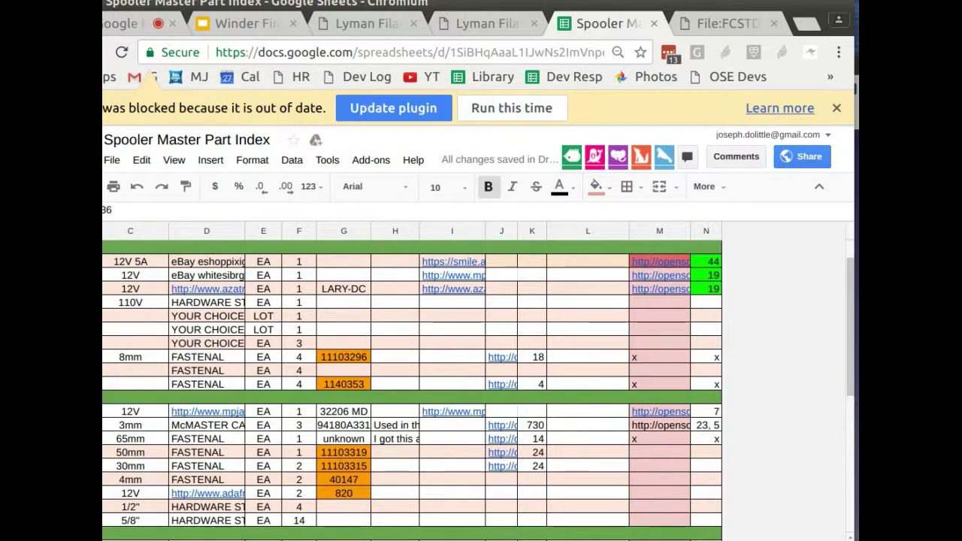
scroll(471, 301, "left", 3)
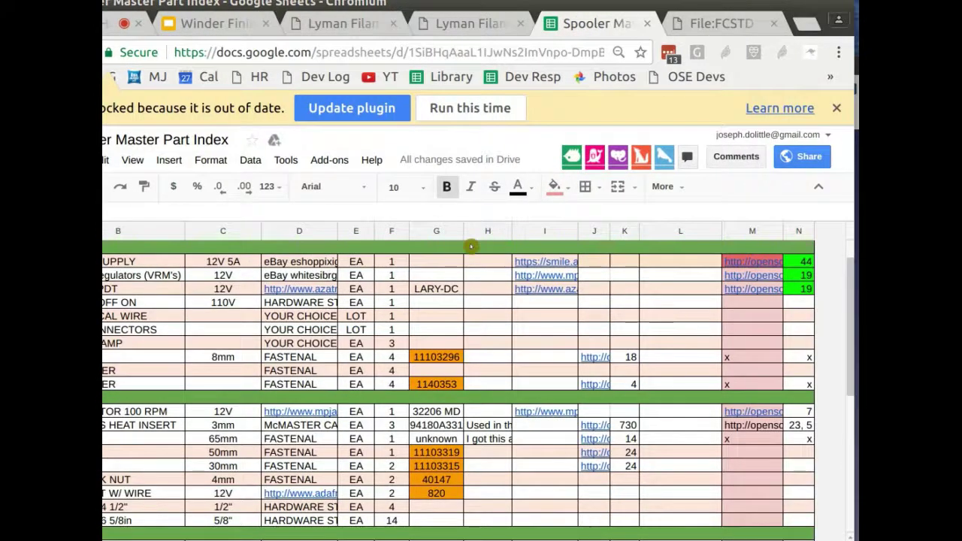
scroll(471, 246, "left", 2)
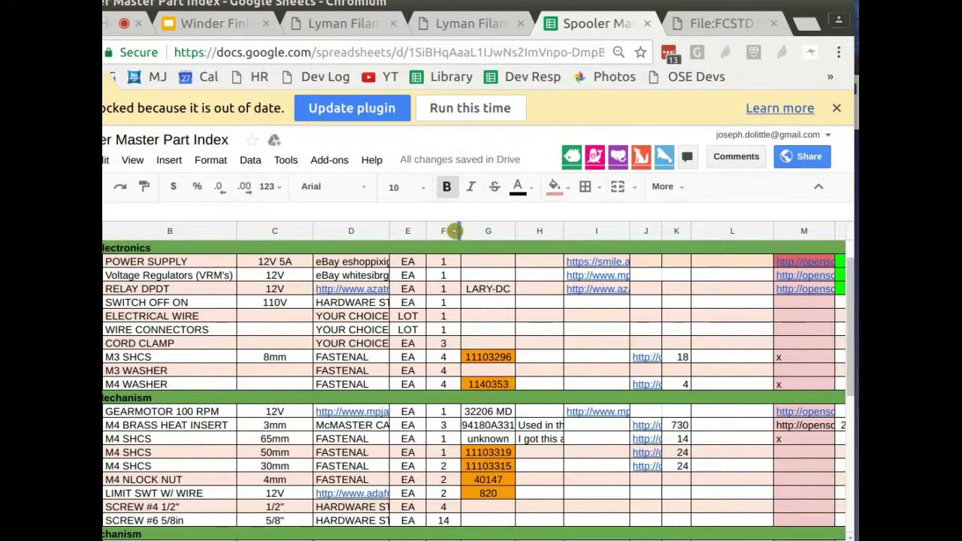
scroll(454, 231, "down", 1)
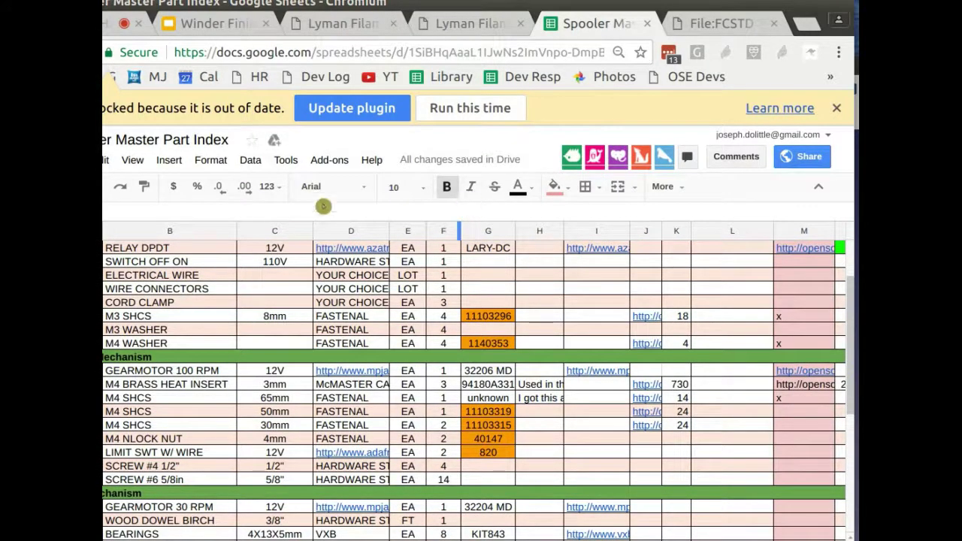
scroll(387, 292, "down", 6)
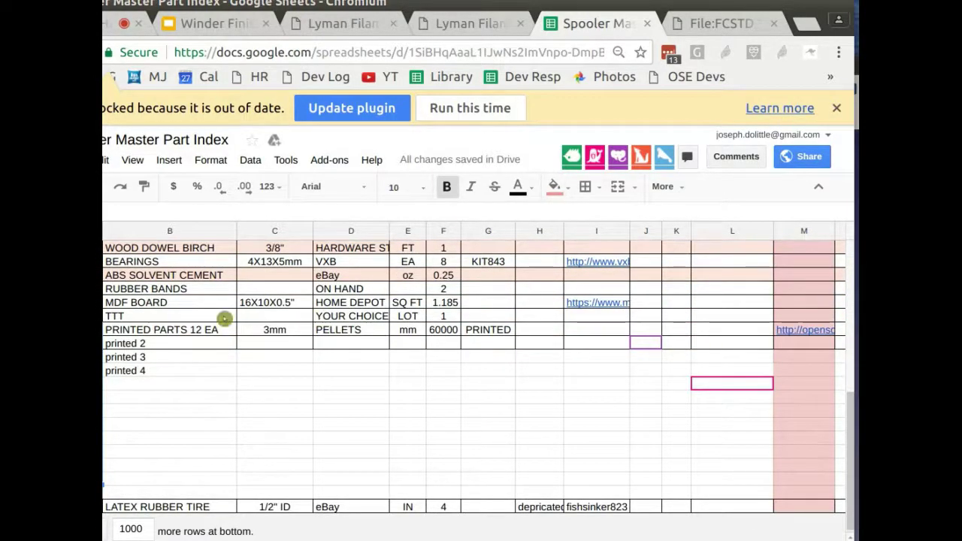
Step: Highlight the printed parts' description and assignment cells, and open the CAD link in the Spool Disc row
left_click(164, 330)
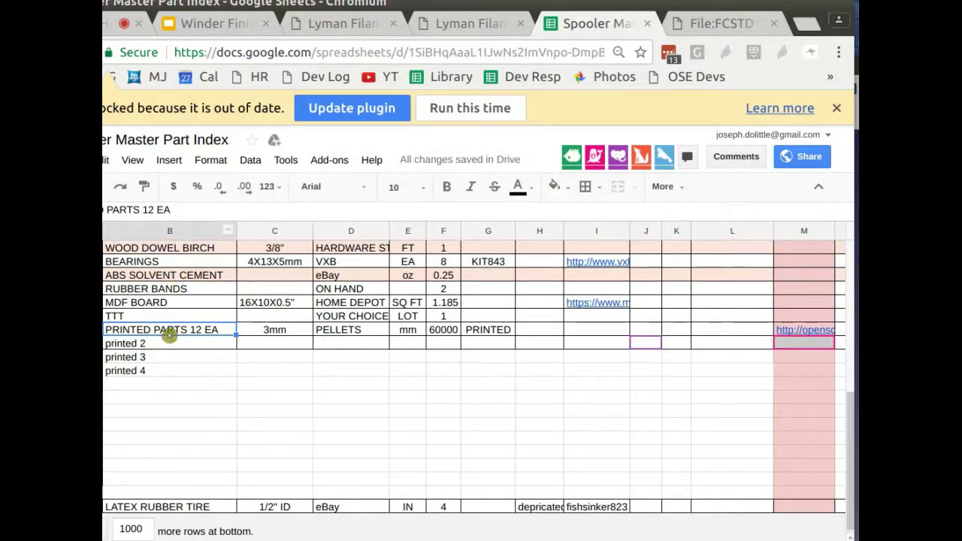
left_click_drag(170, 333, 169, 484)
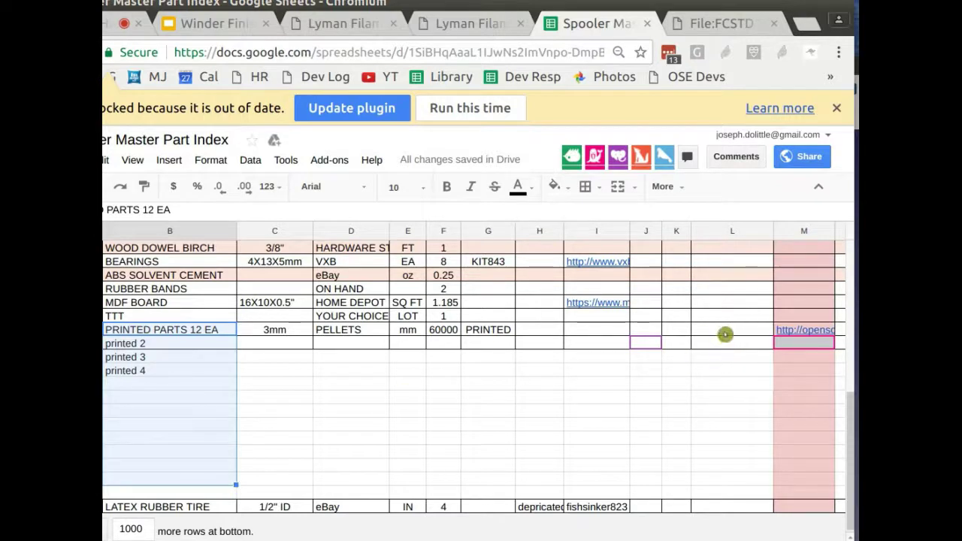
left_click_drag(724, 335, 726, 386)
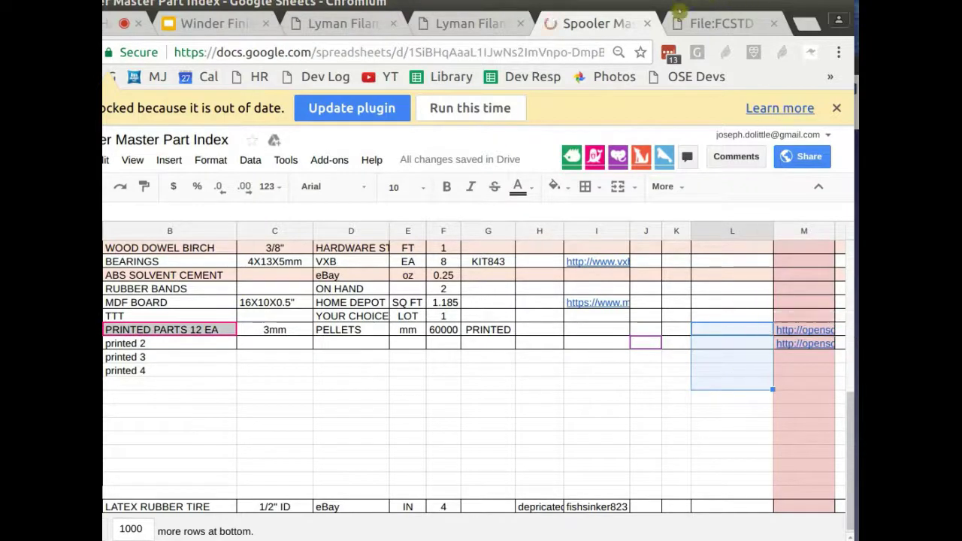
left_click(786, 331)
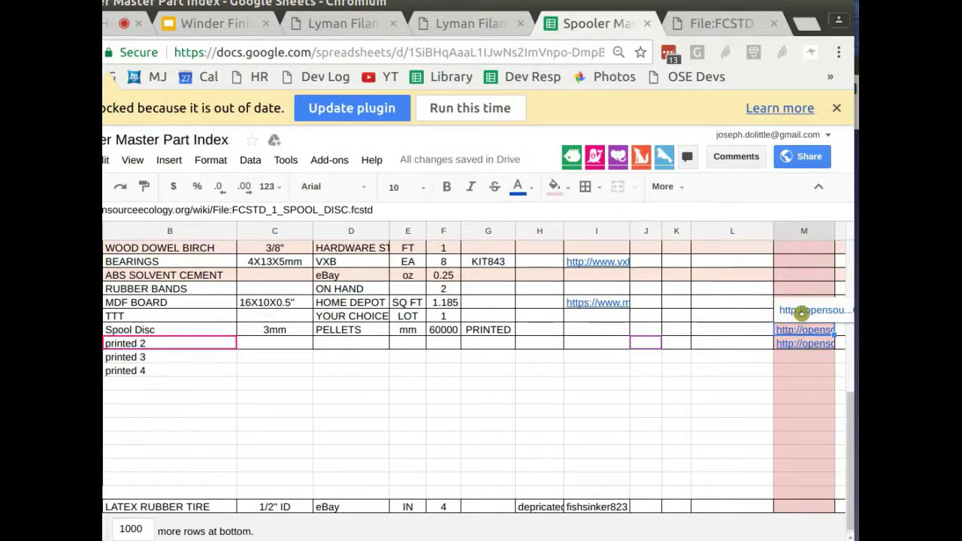
left_click(803, 311)
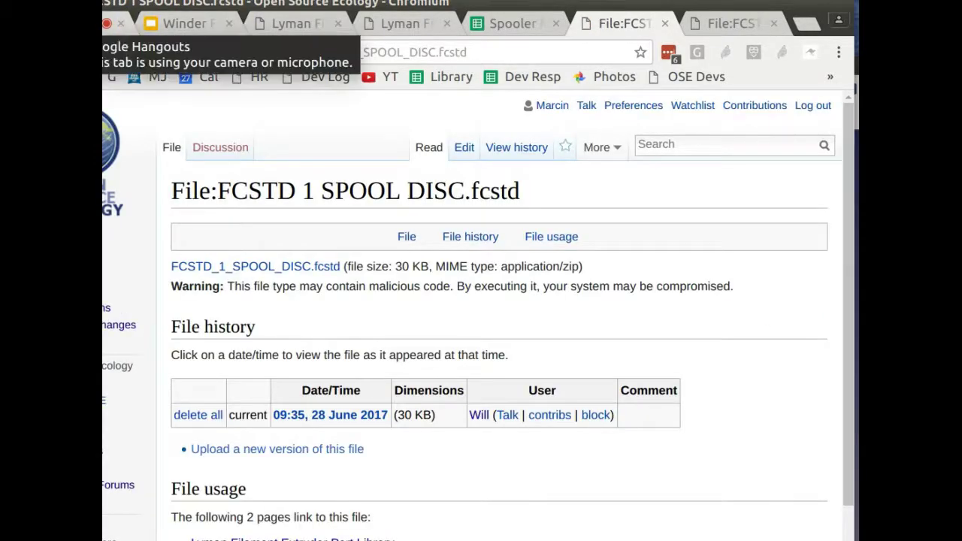
Step: Check the Hangouts call and the Winder Finishing slides, and close the Lyman Filament Winder and Lyman Filament Extruder wiki pages
left_click(111, 28)
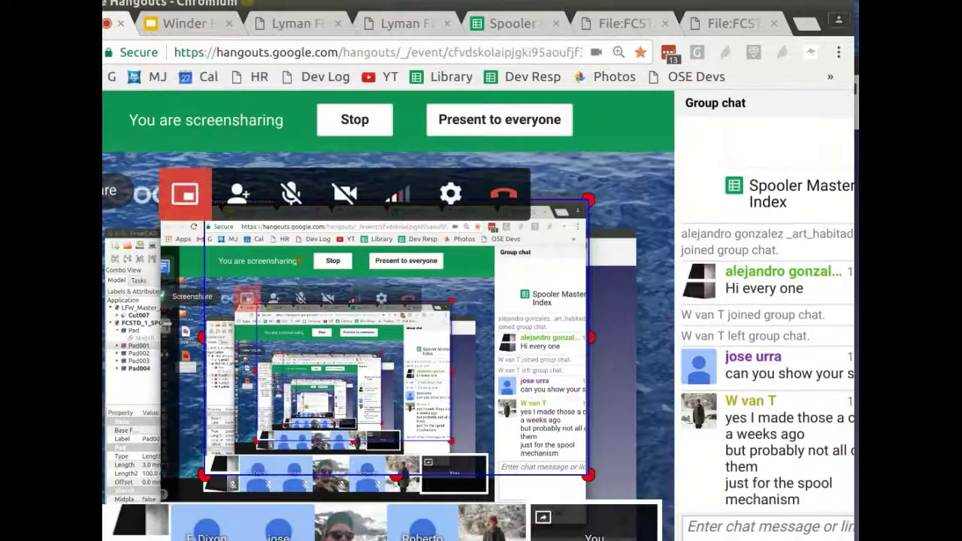
left_click(178, 24)
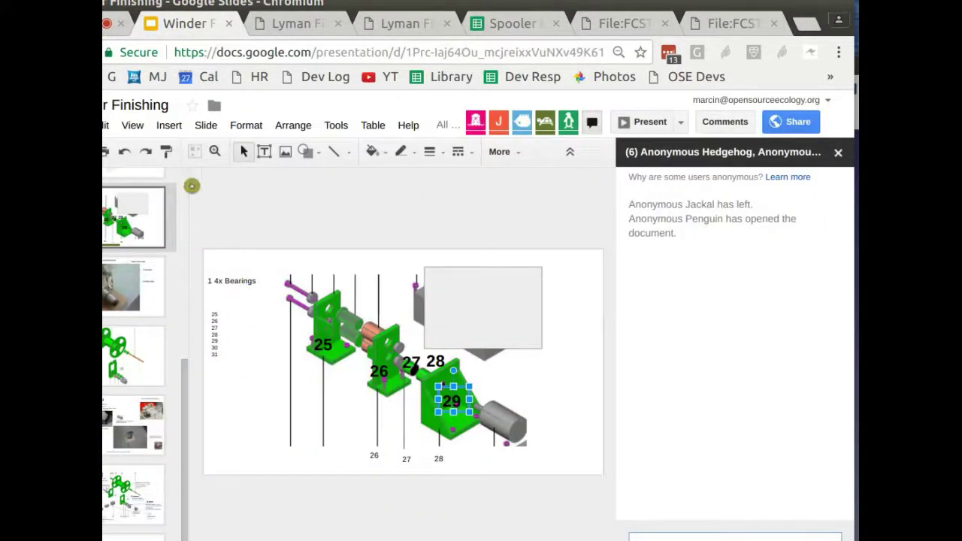
left_click(279, 23)
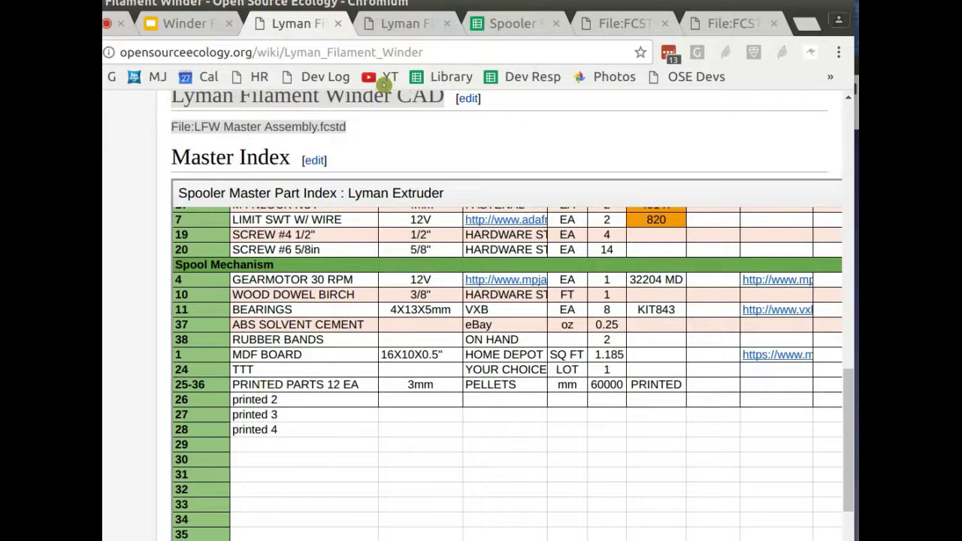
left_click(340, 24)
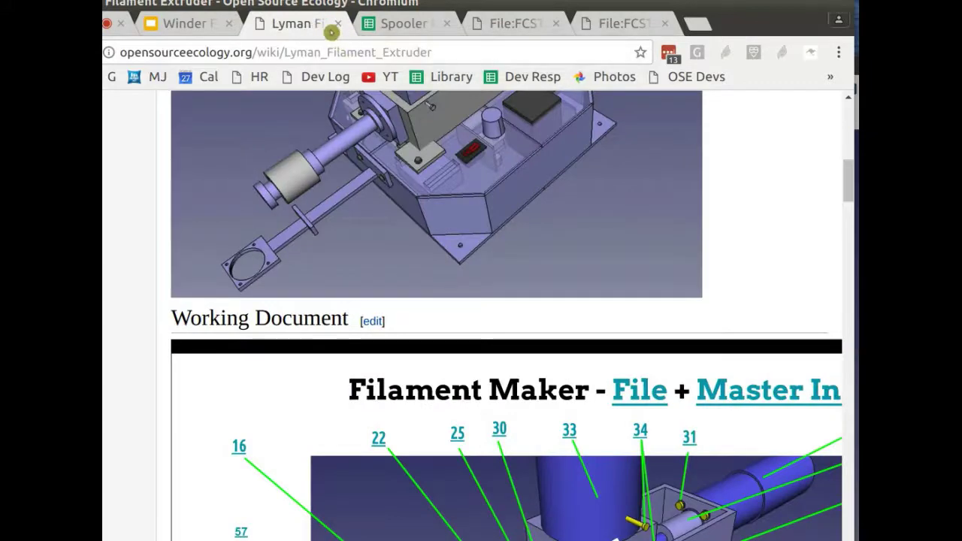
left_click(337, 25)
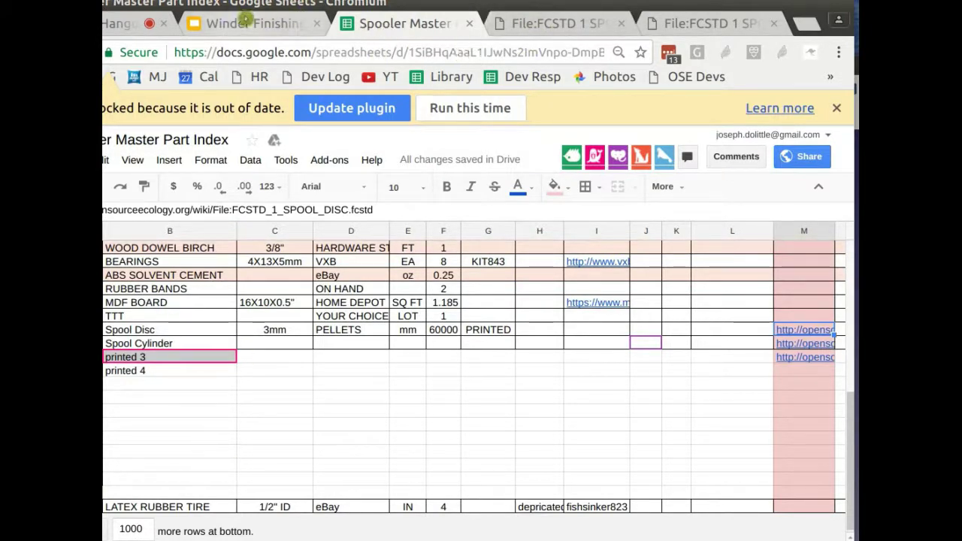
Step: On slide 7 of Winder Finishing, delete the small 26, 27 and 28 numbers beneath the exploded drawing
left_click(151, 480)
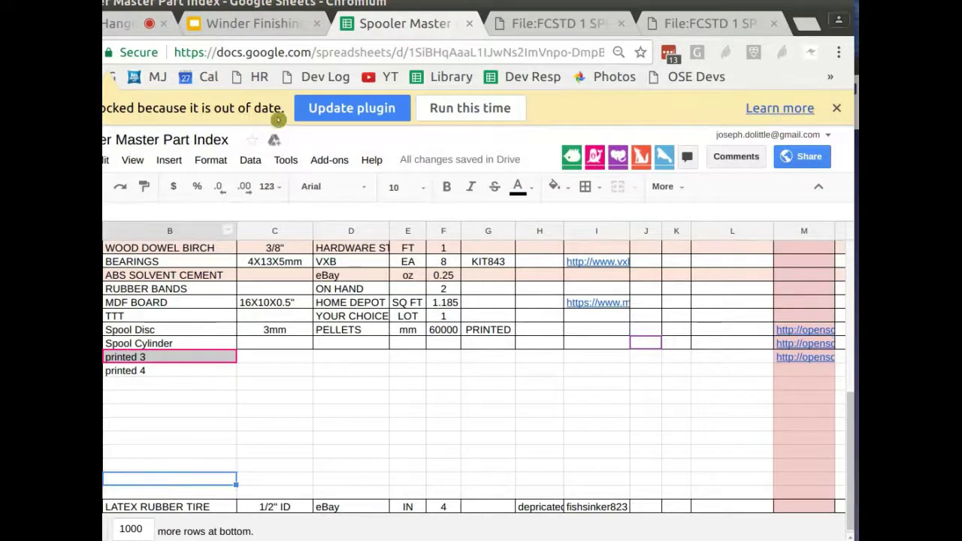
left_click(243, 25)
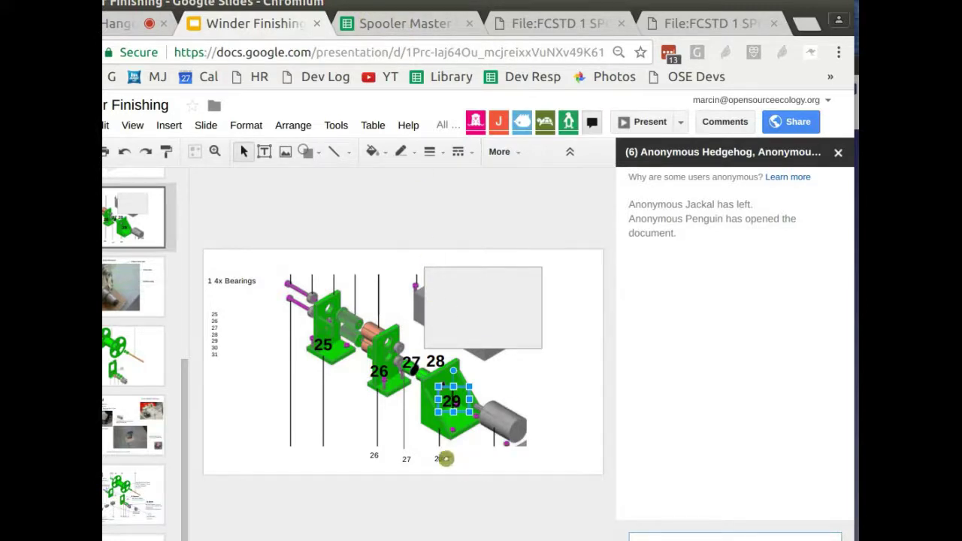
left_click(444, 459)
key("Delete")
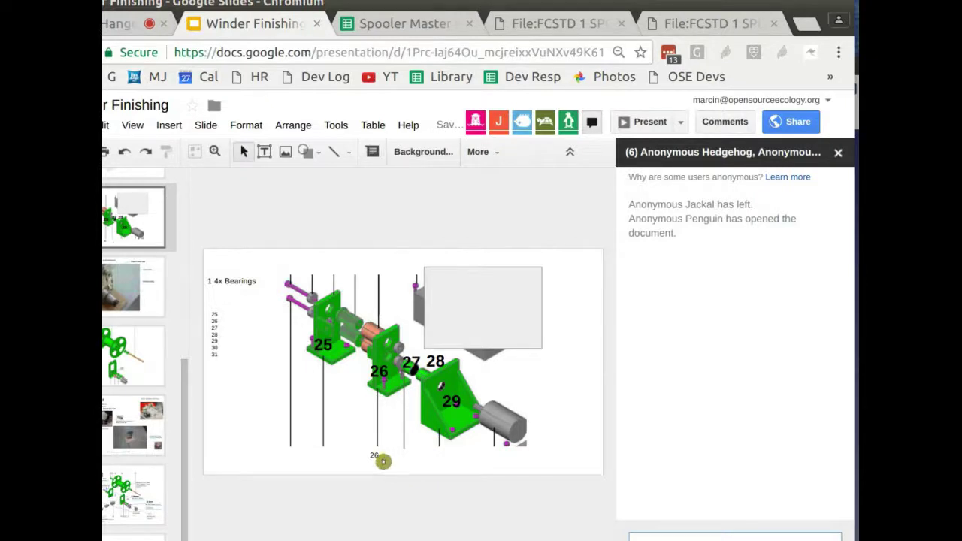
Step: Copy the 25 label from slide 7 onto the spool disc on slide 9, and add a 26 label beside it
left_click(128, 491)
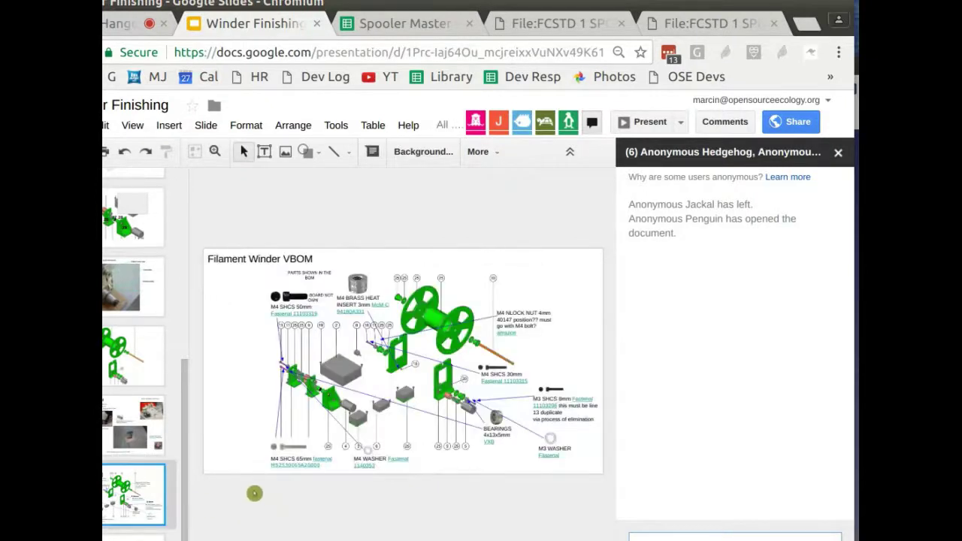
left_click(134, 374)
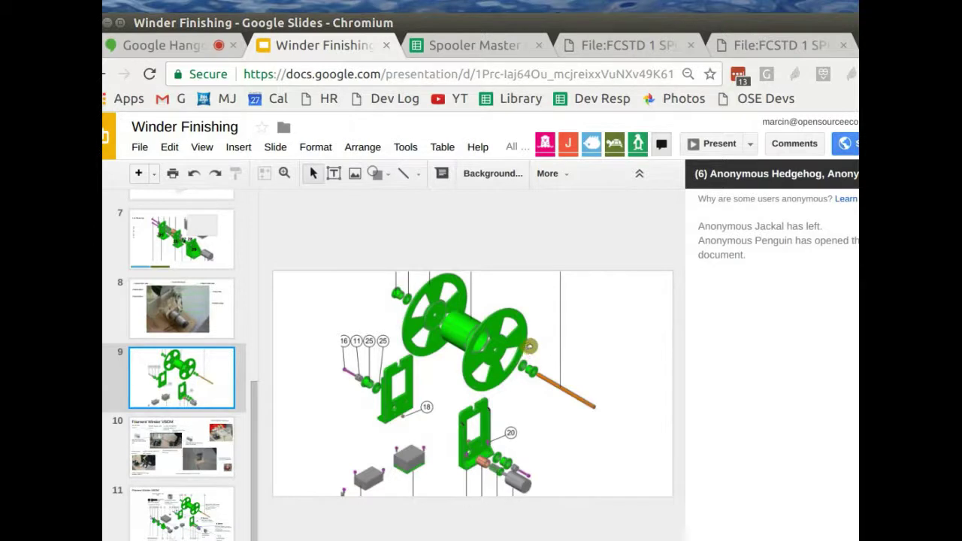
left_click(212, 255)
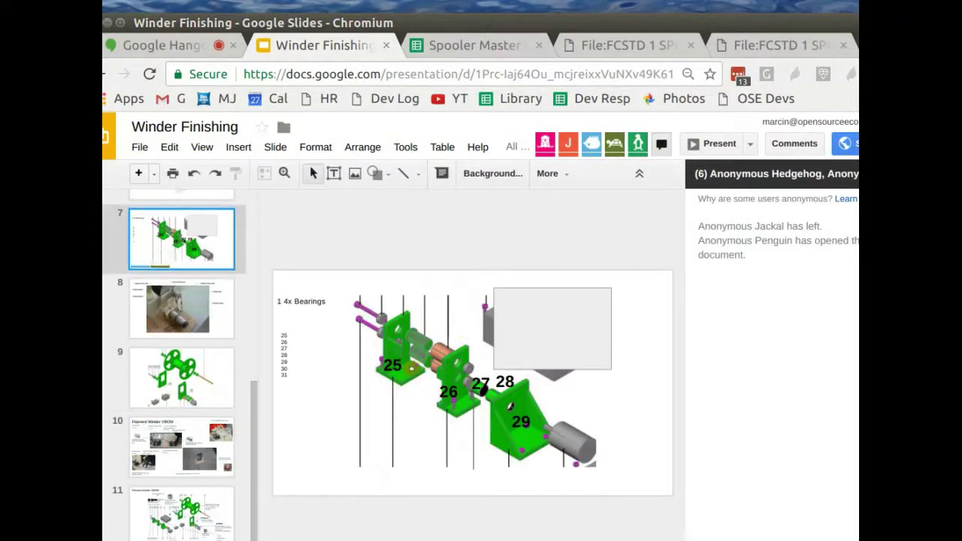
left_click(412, 368)
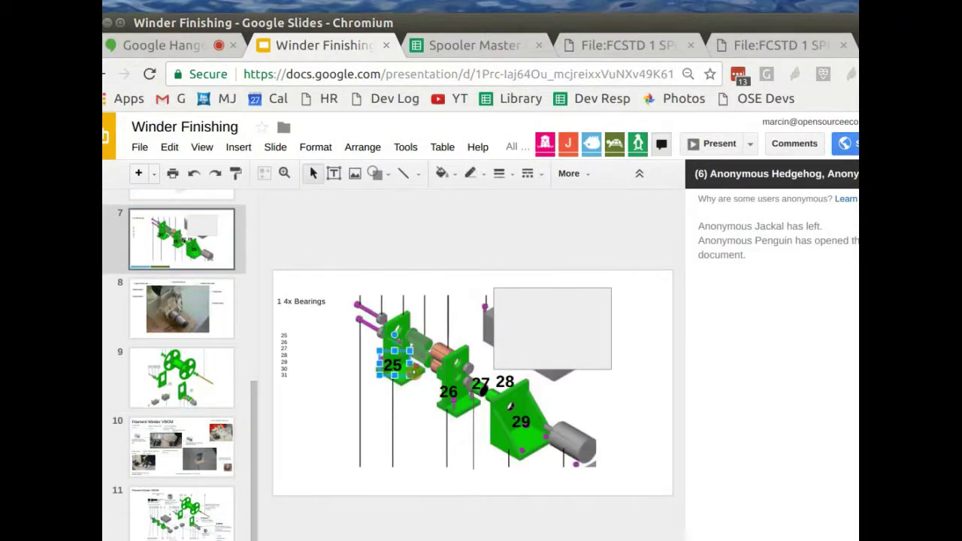
key("ctrl+z")
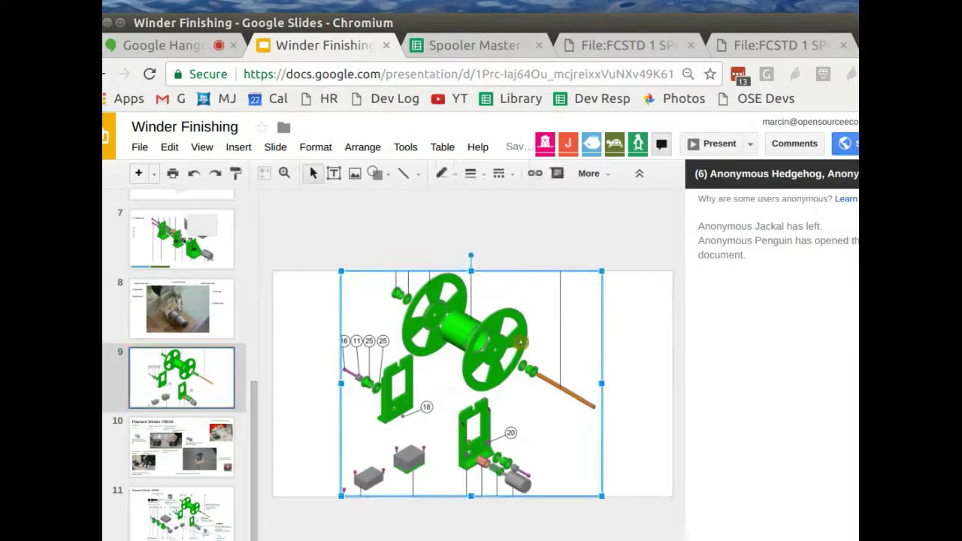
key("ctrl+v")
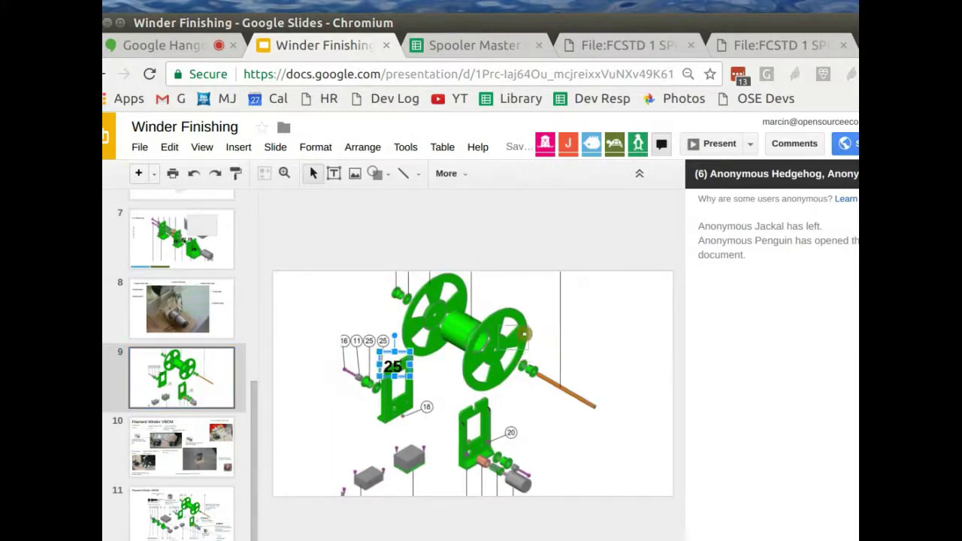
left_click_drag(510, 340, 586, 330)
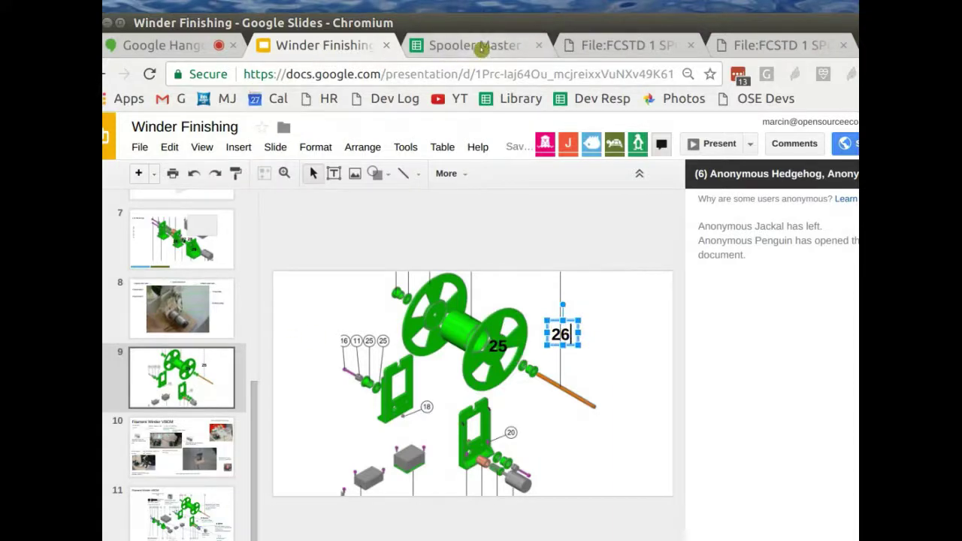
Step: Check the Spool Cylinder row in the Spooler Master Part Index, and move the 26 label onto the spool's cylinder on slide 9
left_click(482, 47)
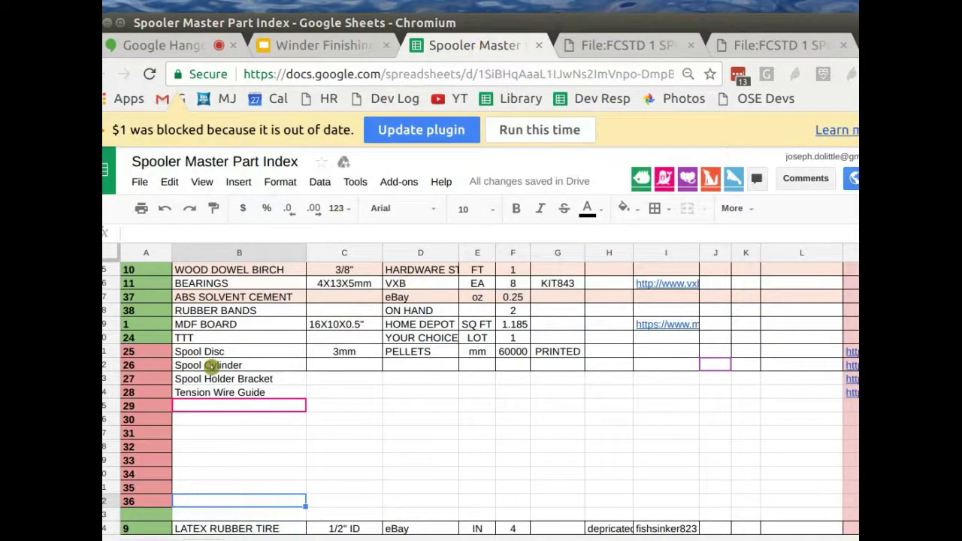
left_click(216, 366)
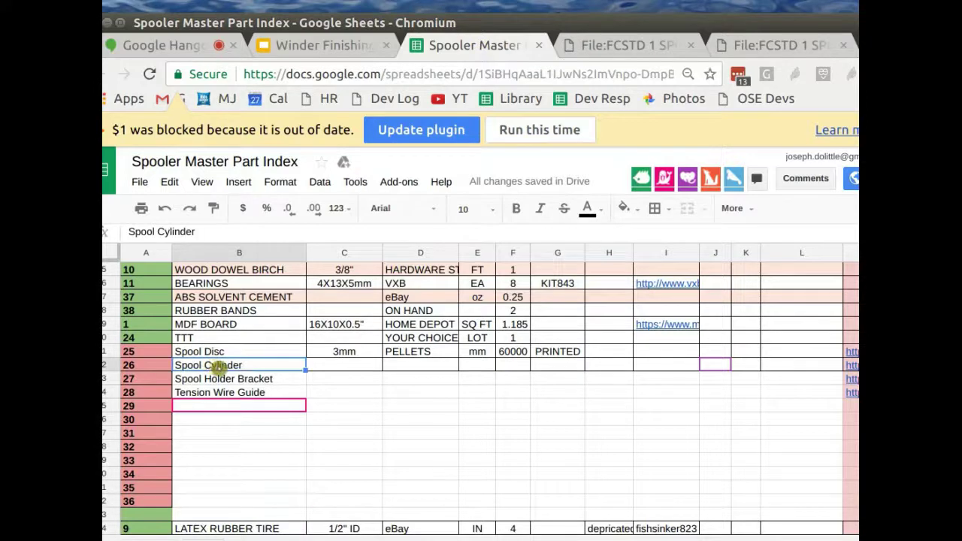
left_click(316, 45)
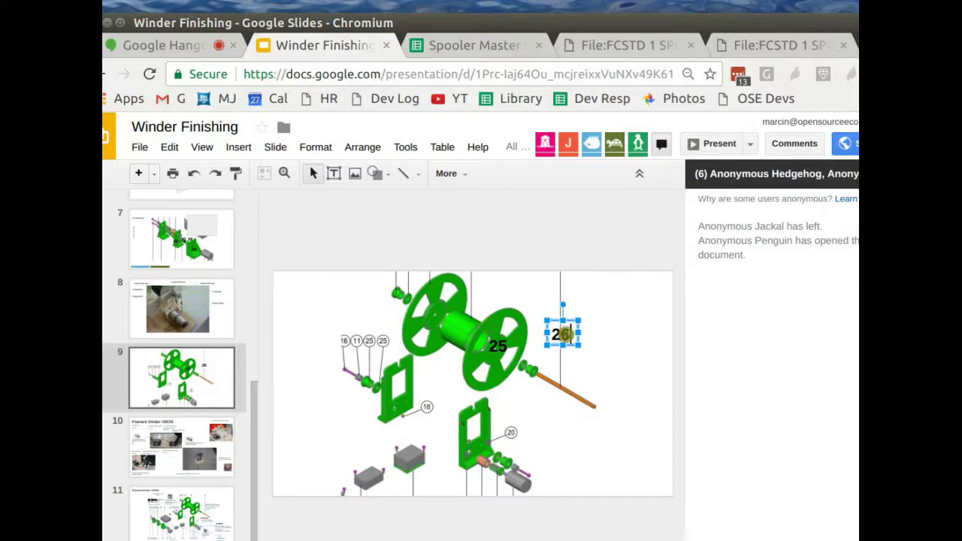
left_click(580, 331)
left_click(579, 331)
left_click_drag(575, 328, 471, 323)
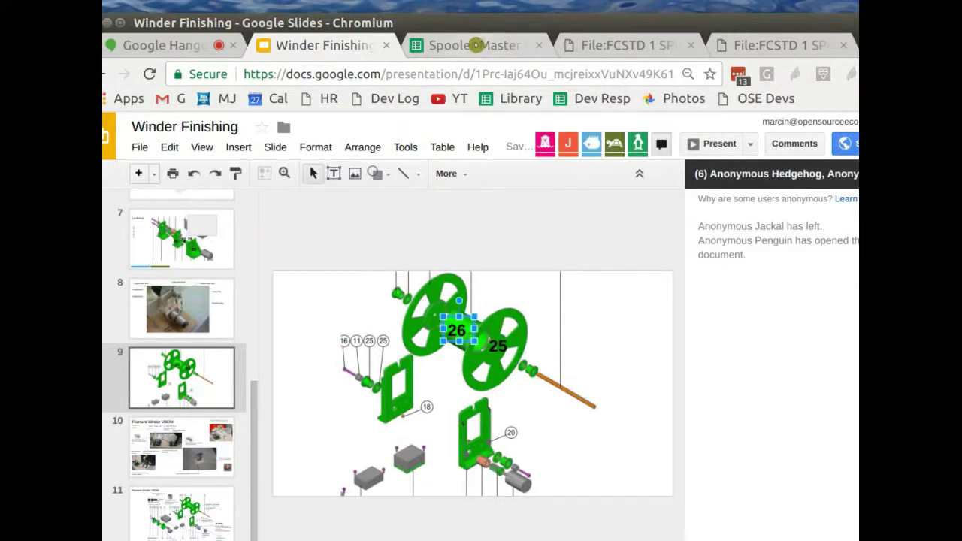
Step: Check the part index for the Spool Holder Bracket, and place a 27 label on the lower bracket on slide 9
left_click(476, 45)
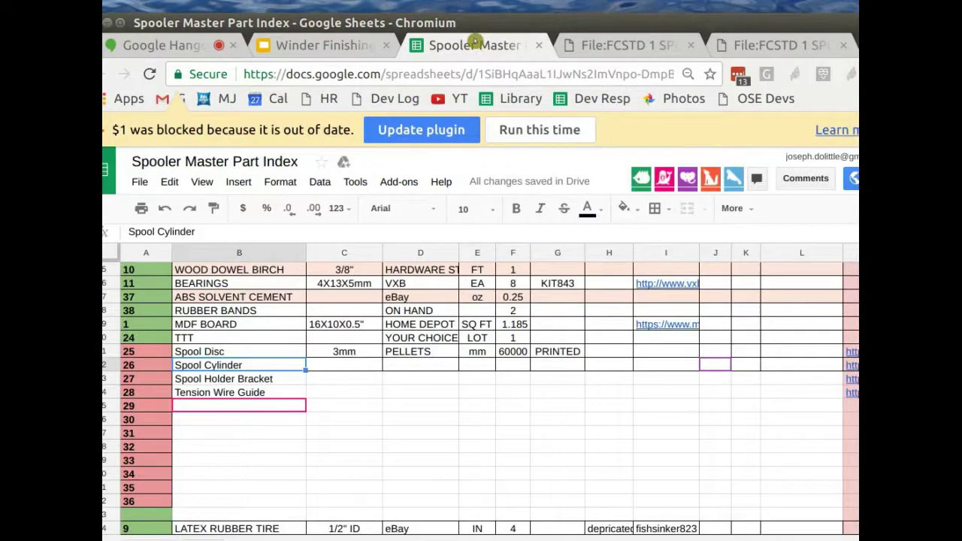
left_click(403, 47)
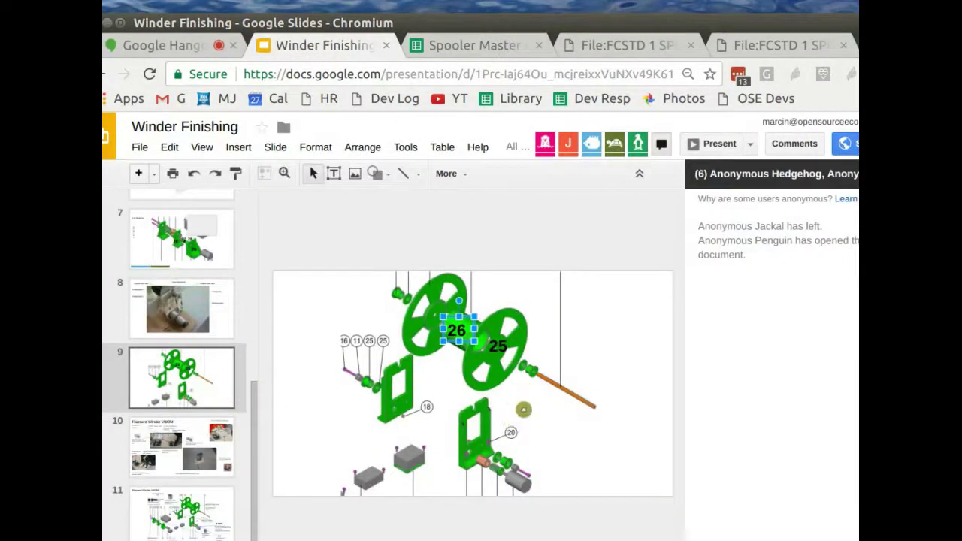
left_click_drag(473, 328, 481, 427)
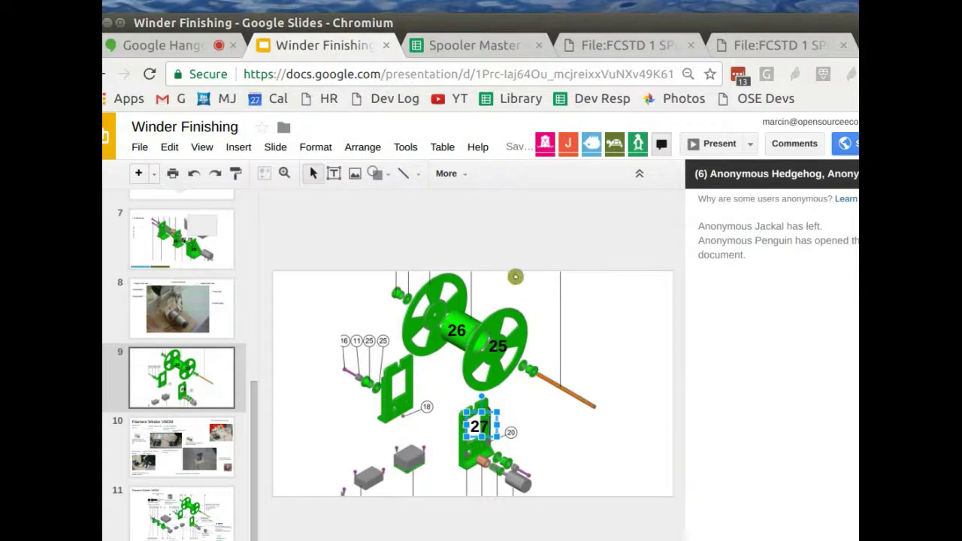
Step: Close the two FCSTD file pages, compare slide 9 with the part index, and select the Tension Wire Guide description
left_click(466, 50)
left_click(677, 48)
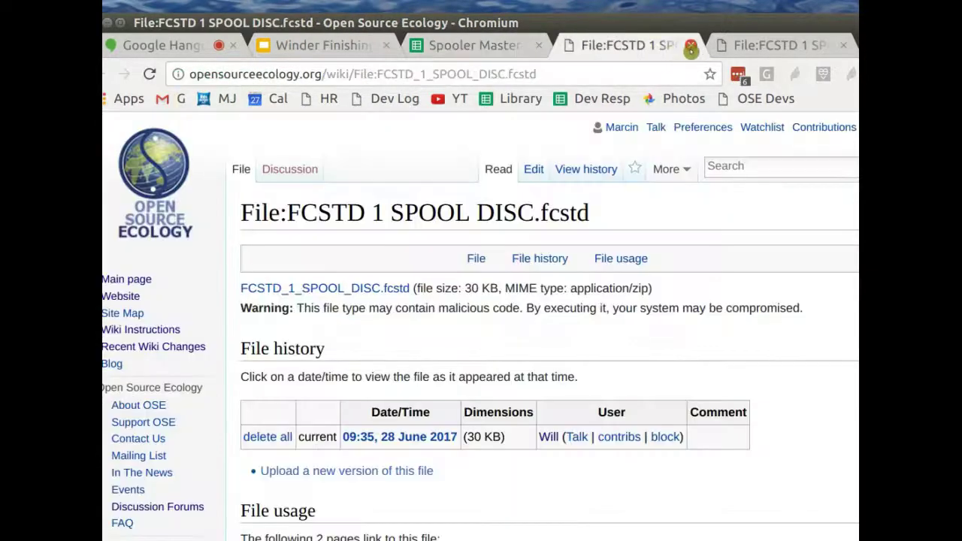
left_click(691, 46)
left_click(691, 46)
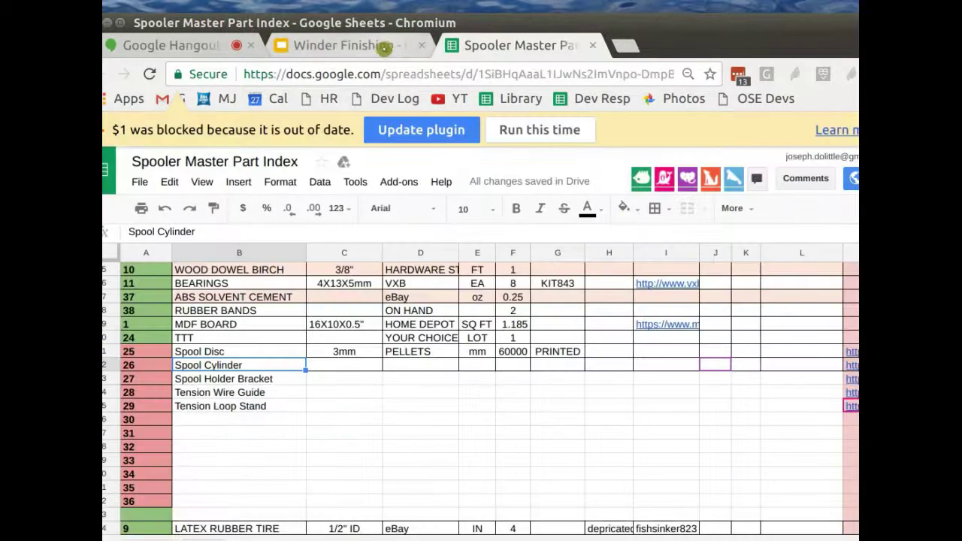
left_click(384, 48)
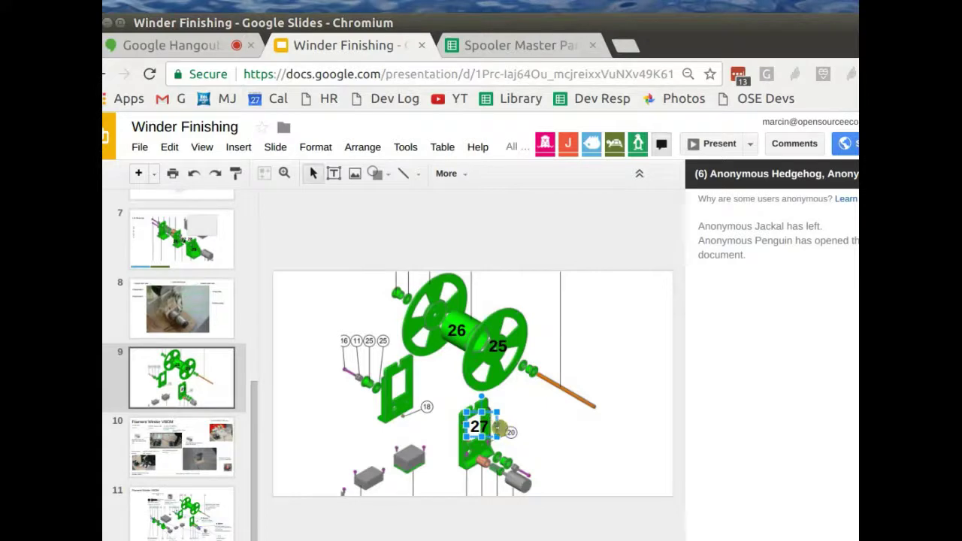
left_click(524, 46)
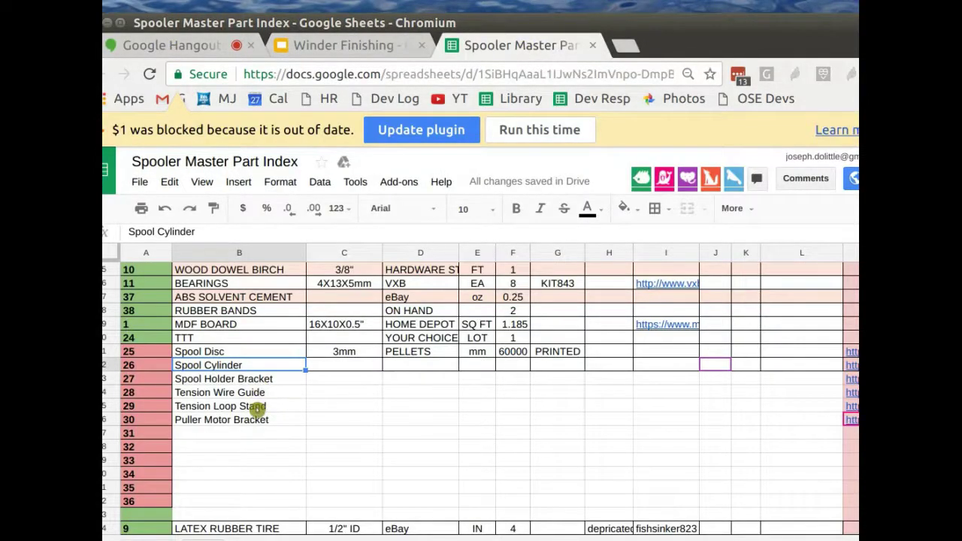
left_click(260, 396)
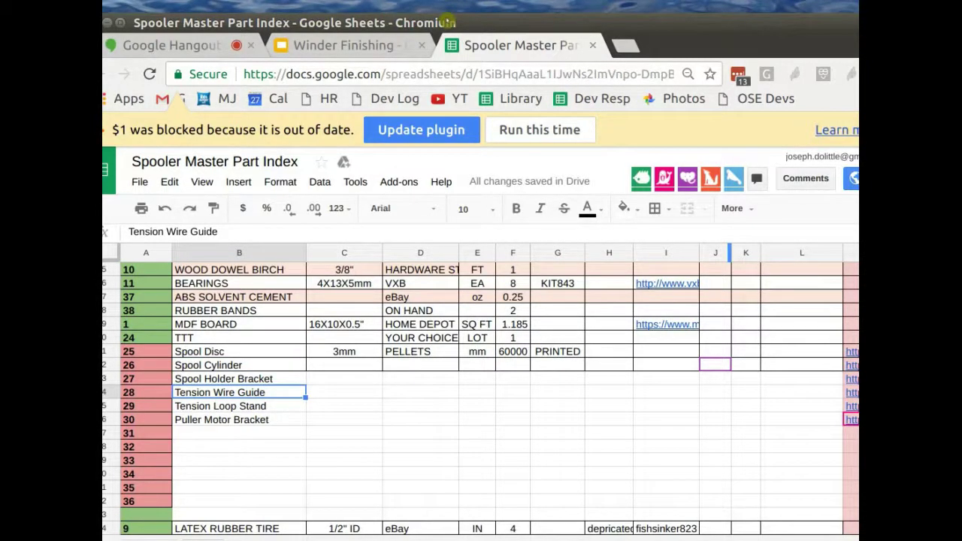
Step: Open the Lyman Filament Extruder Part Library wiki page in a new browser tab
key("ctrl+t")
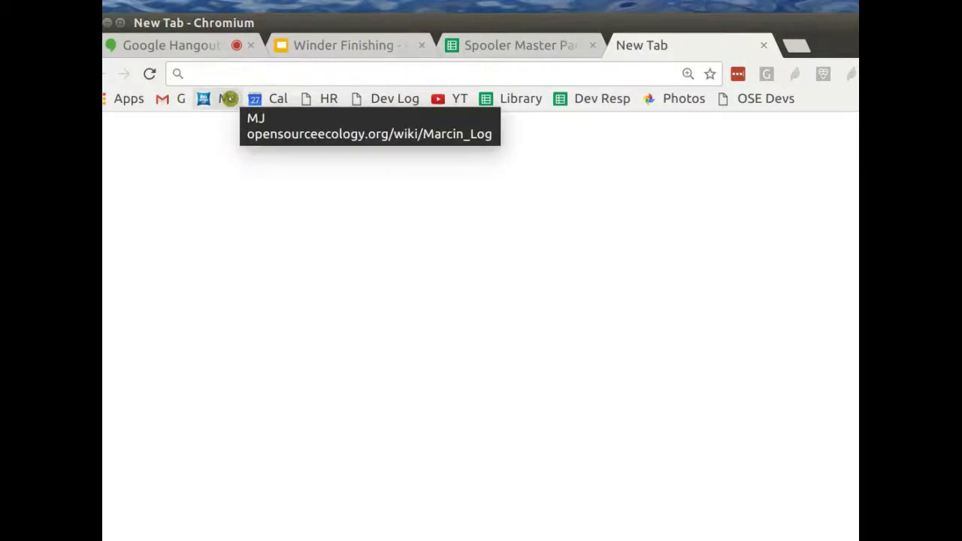
right_click(227, 99)
left_click(245, 108)
left_click(768, 42)
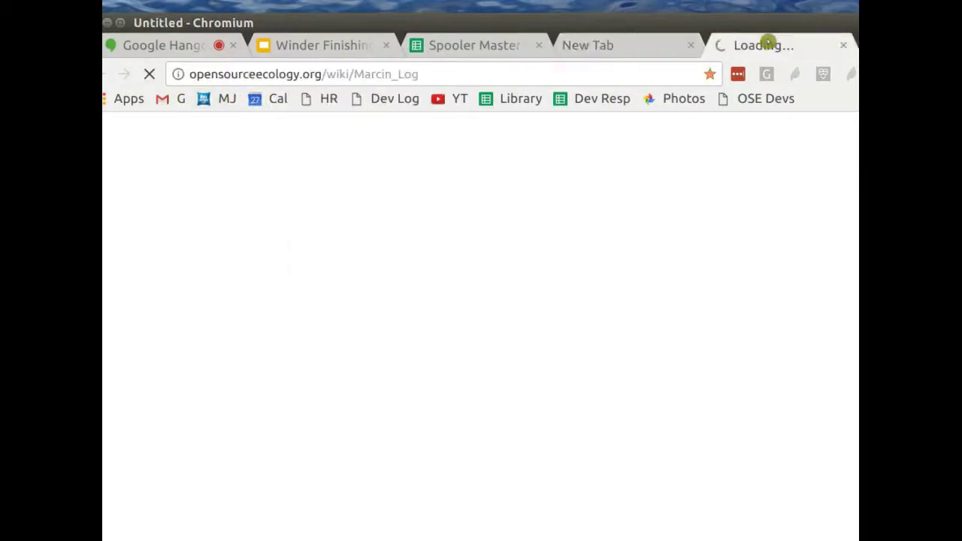
left_click_drag(352, 72, 531, 98)
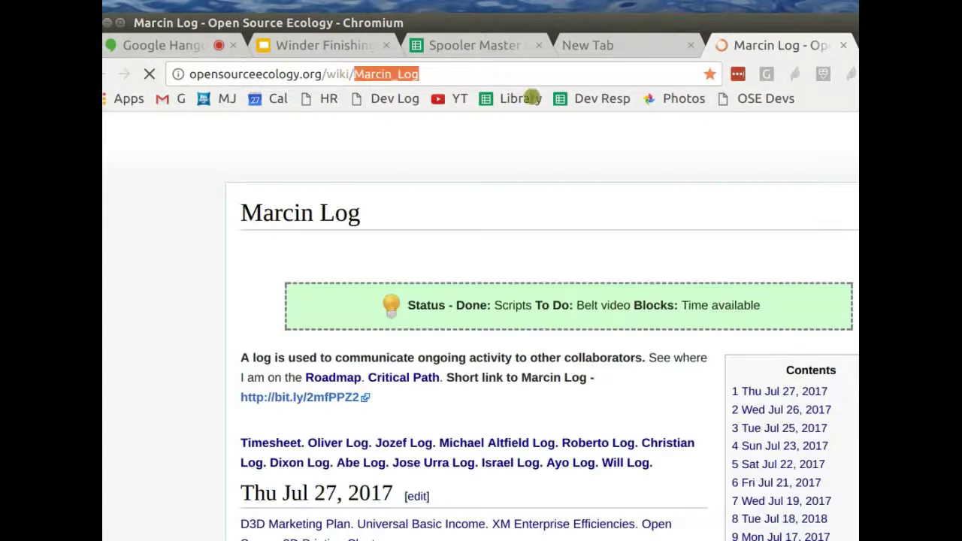
type("Lym")
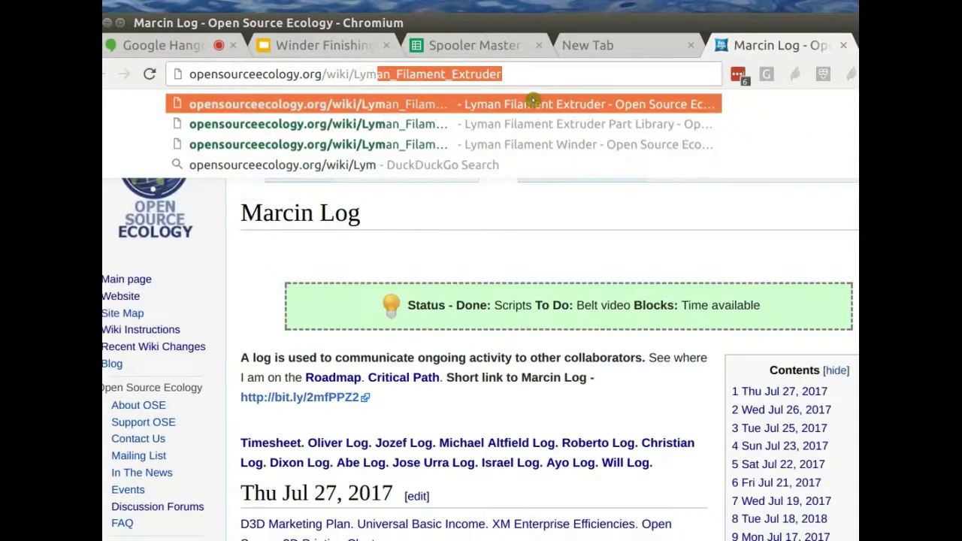
key("Down")
key("Return")
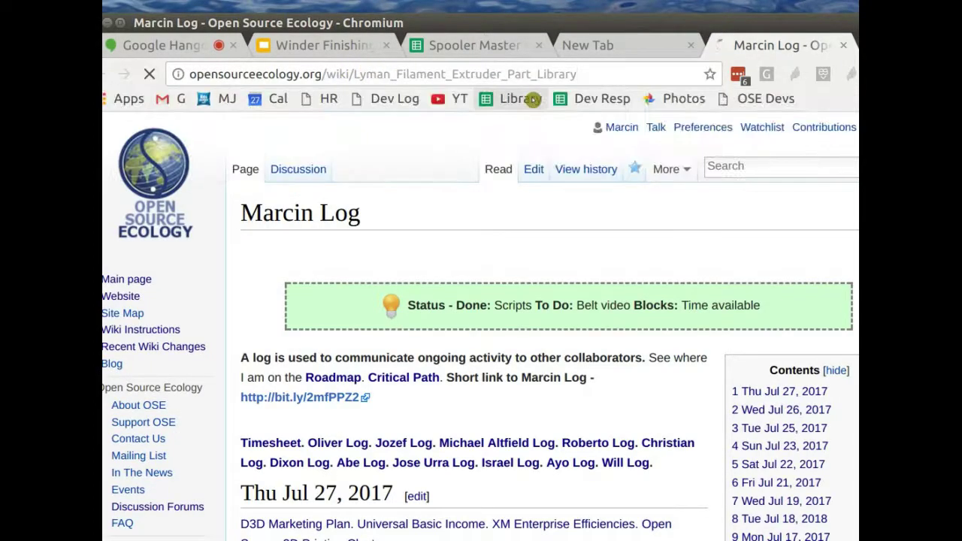
Step: Look through the part library's index and galleries down to the spooler unsorted section for the winder's printed parts
scroll(489, 226, "down", 10)
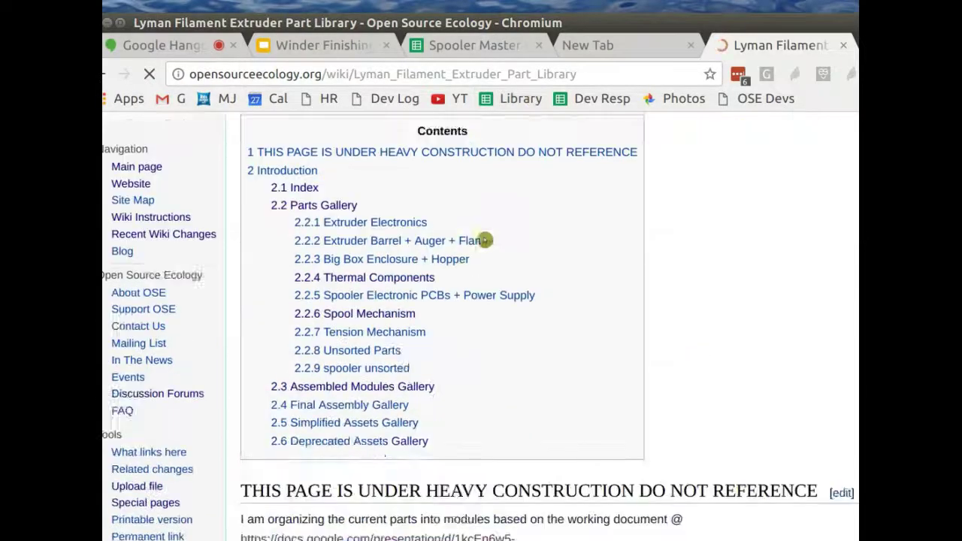
scroll(490, 233, "down", 20)
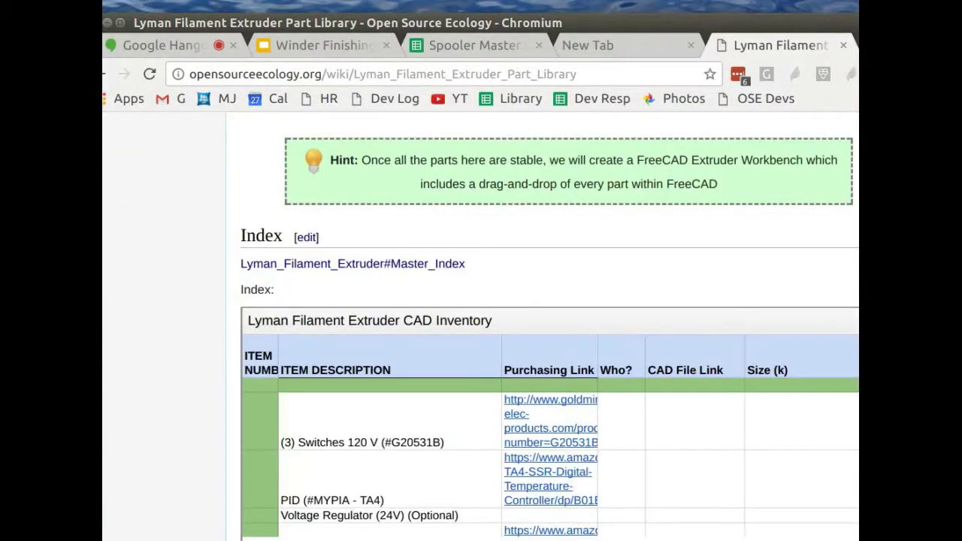
scroll(558, 290, "down", 6)
scroll(560, 294, "up", 3)
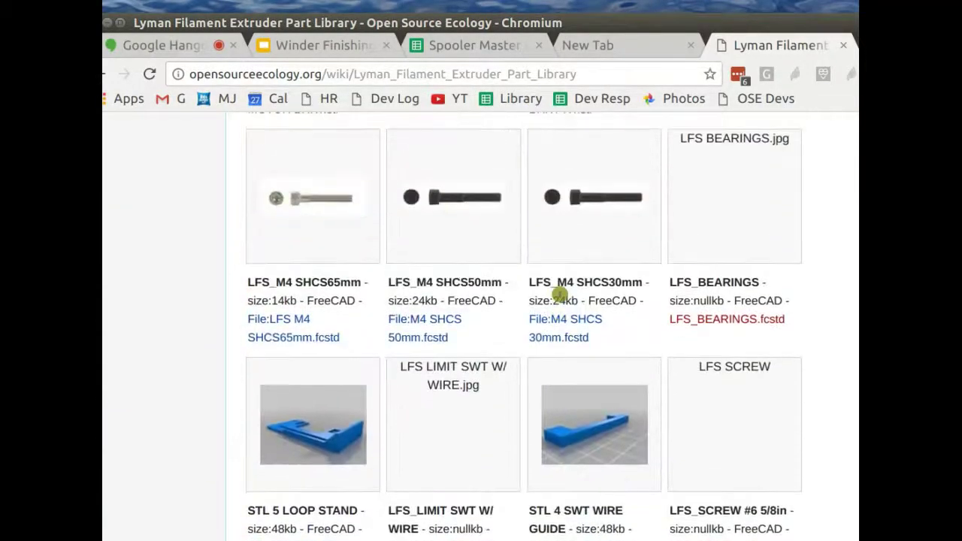
scroll(561, 295, "up", 3)
scroll(562, 294, "down", 6)
scroll(564, 295, "up", 6)
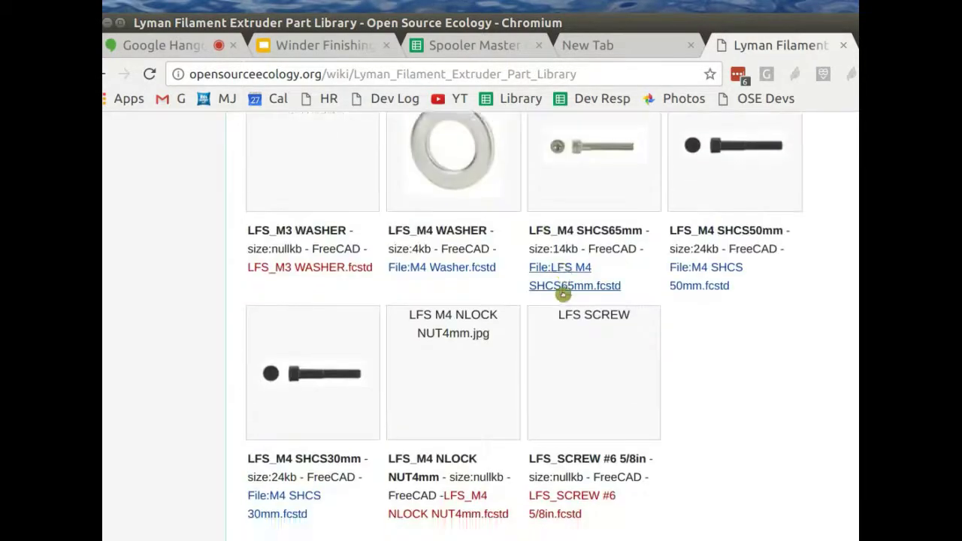
scroll(564, 295, "down", 15)
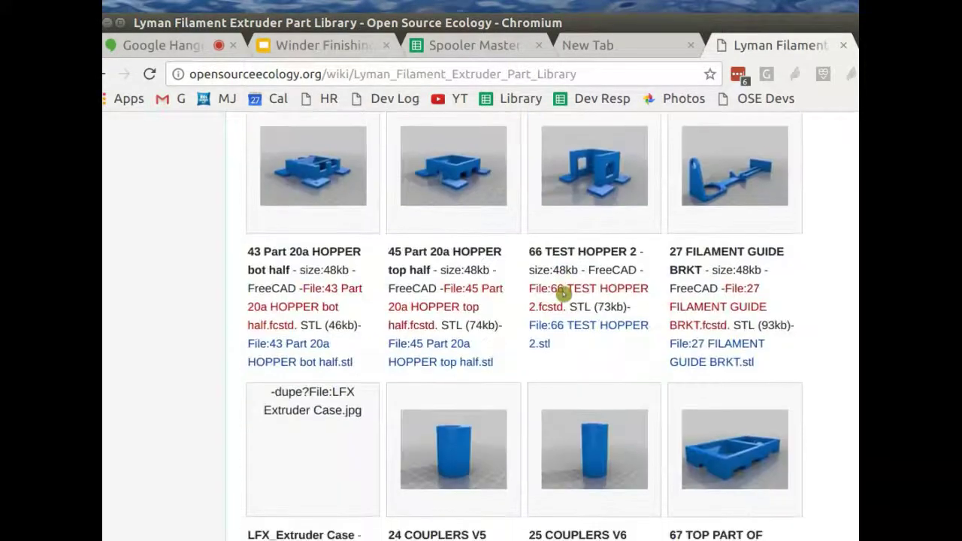
scroll(564, 294, "down", 14)
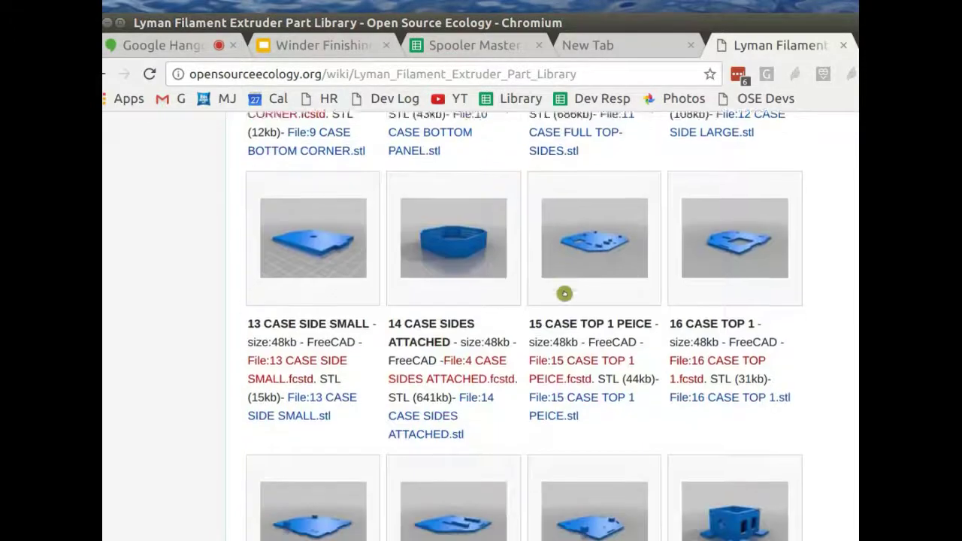
scroll(564, 294, "down", 14)
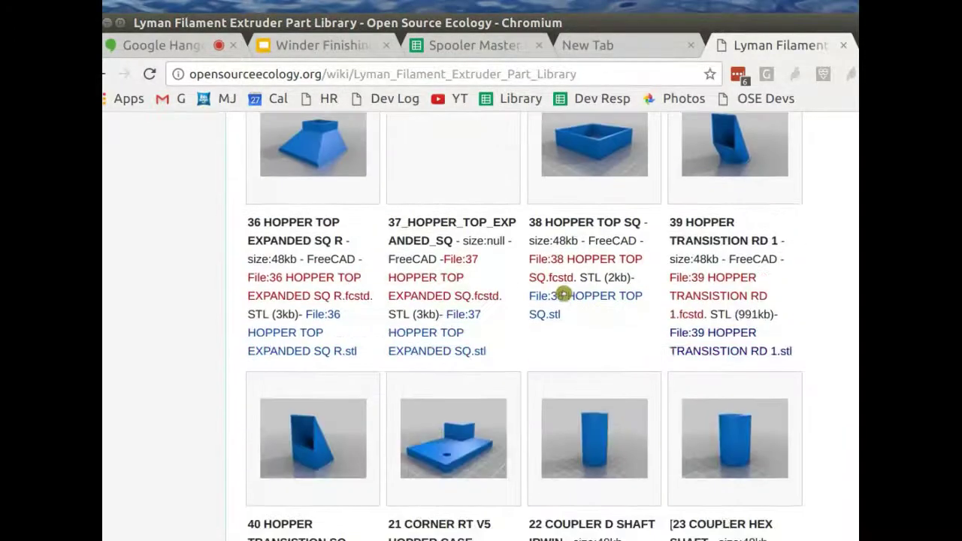
scroll(564, 294, "down", 7)
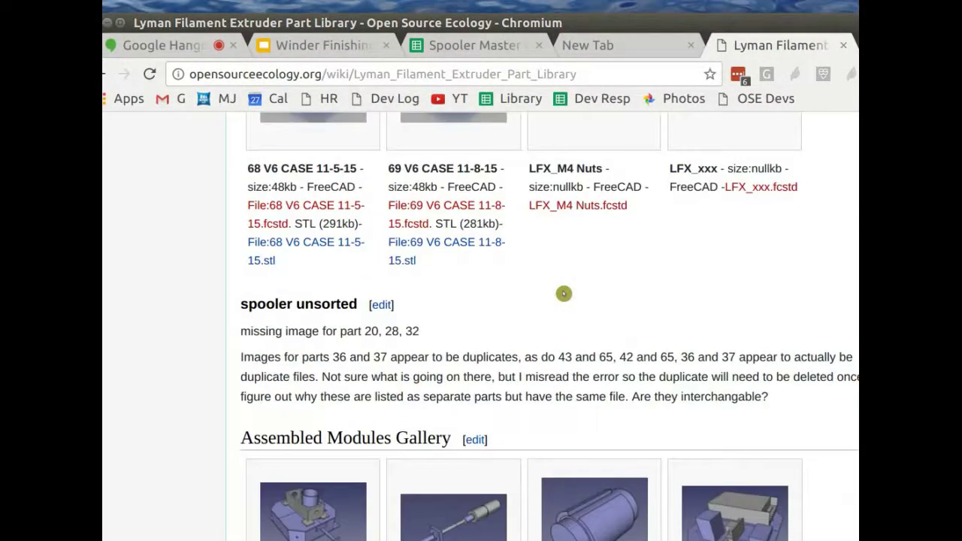
Step: Go back through the Unsorted Parts and Tension Mechanism galleries, and examine the printed parts in the Spool Mechanism gallery
scroll(564, 294, "up", 12)
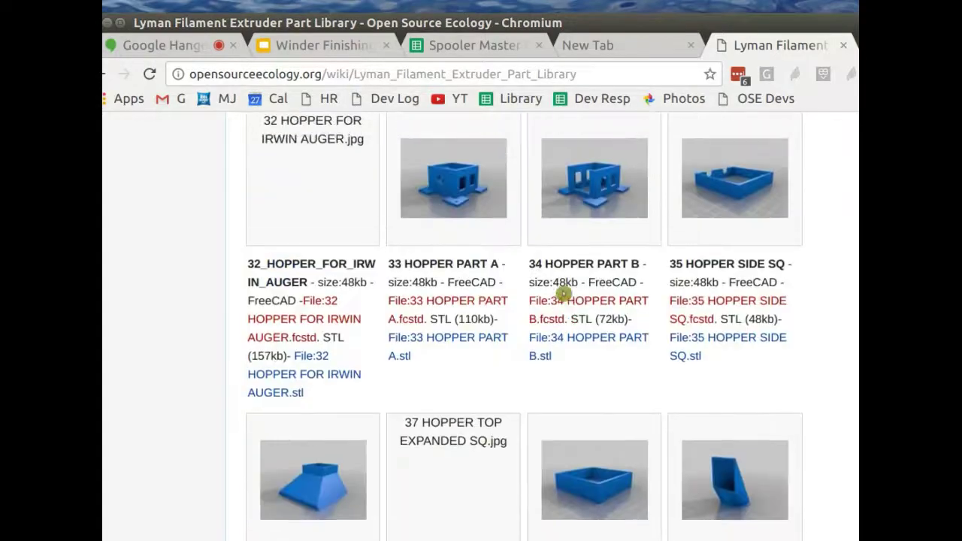
scroll(564, 294, "up", 12)
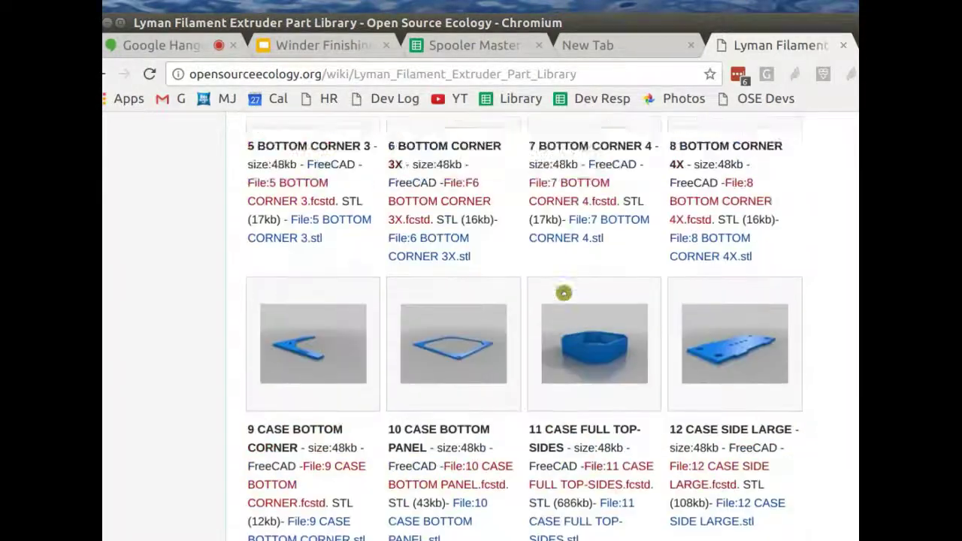
scroll(564, 293, "up", 5)
scroll(564, 294, "down", 10)
scroll(564, 293, "up", 3)
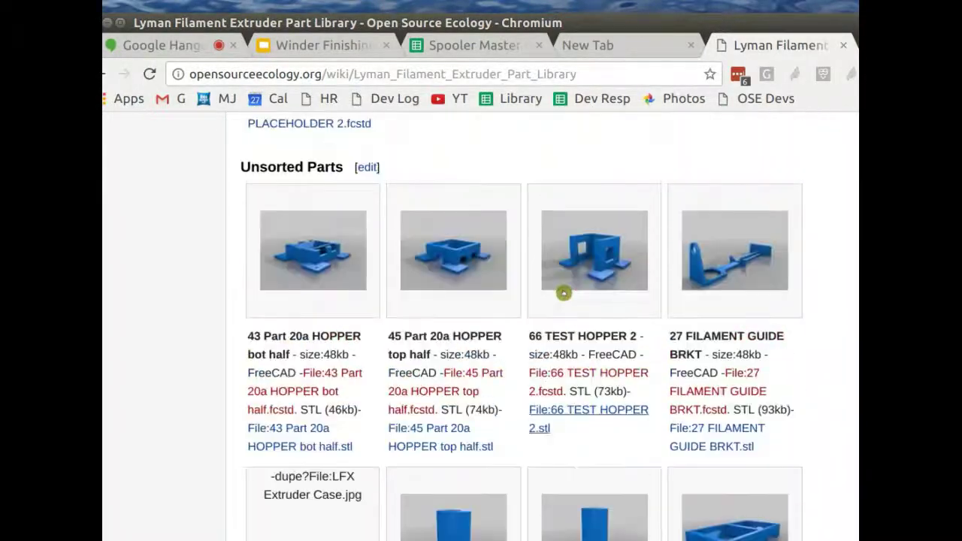
scroll(564, 293, "up", 10)
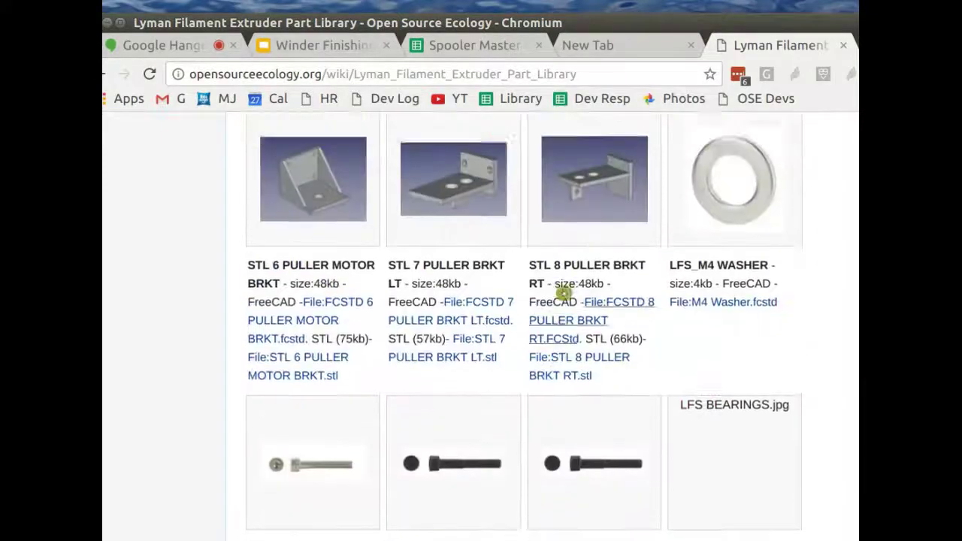
scroll(564, 293, "down", 8)
right_click(564, 293)
left_click(240, 224)
scroll(229, 224, "up", 2)
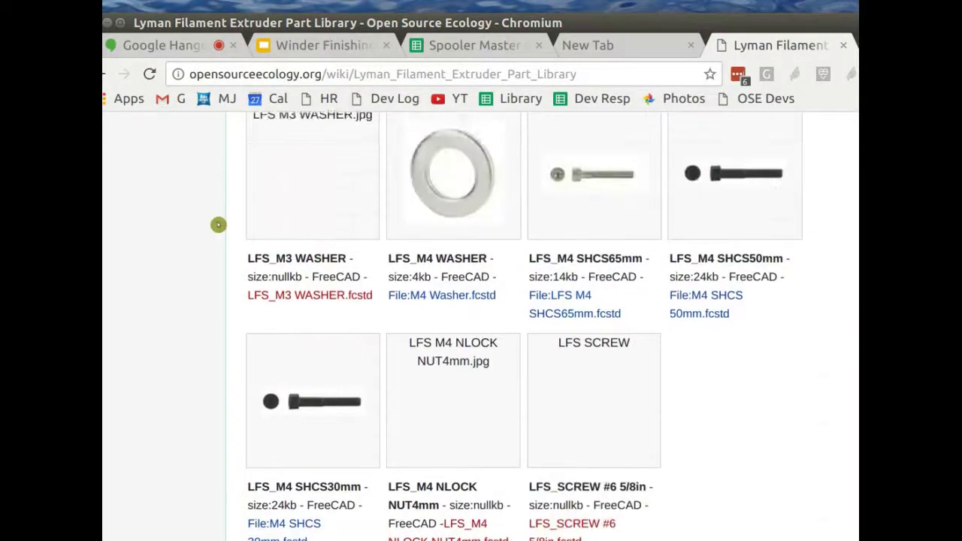
scroll(218, 224, "up", 12)
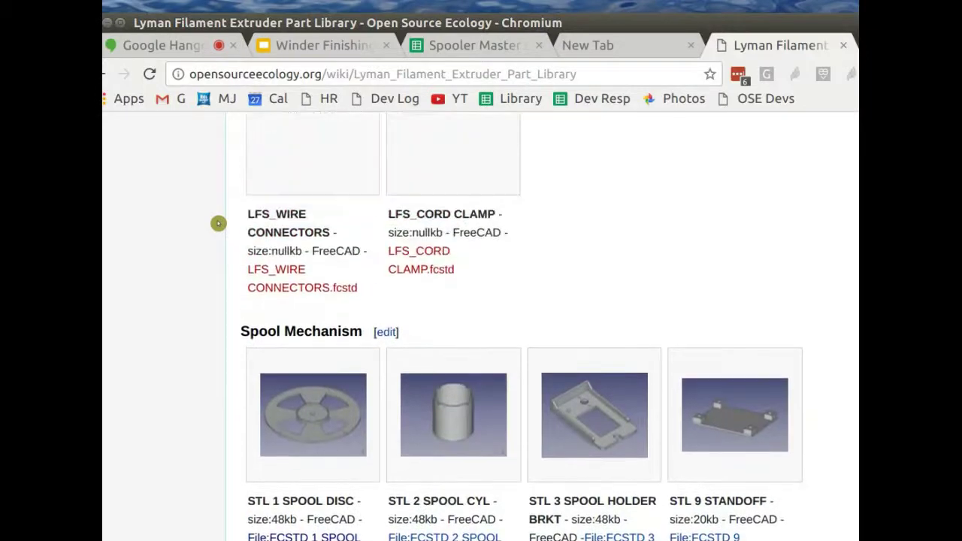
scroll(218, 221, "down", 4)
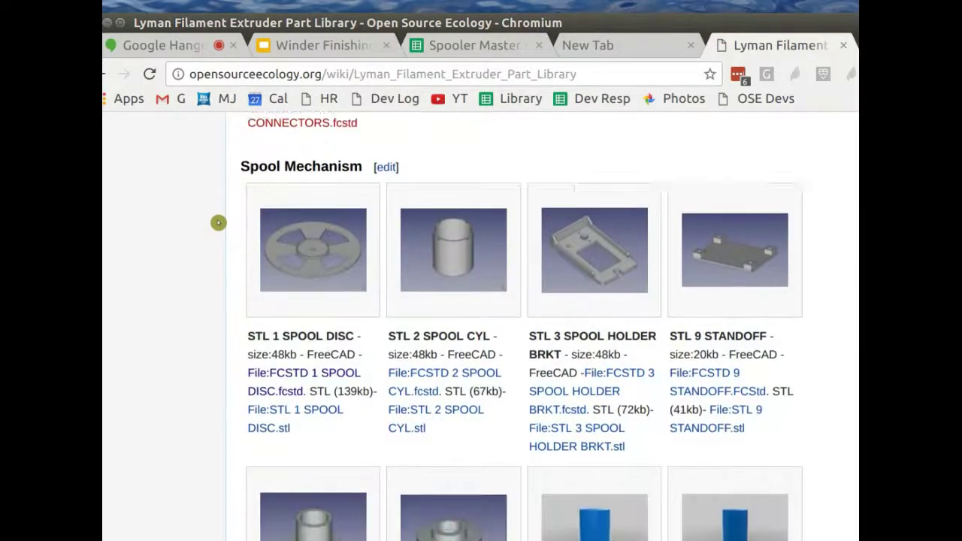
scroll(218, 223, "down", 3)
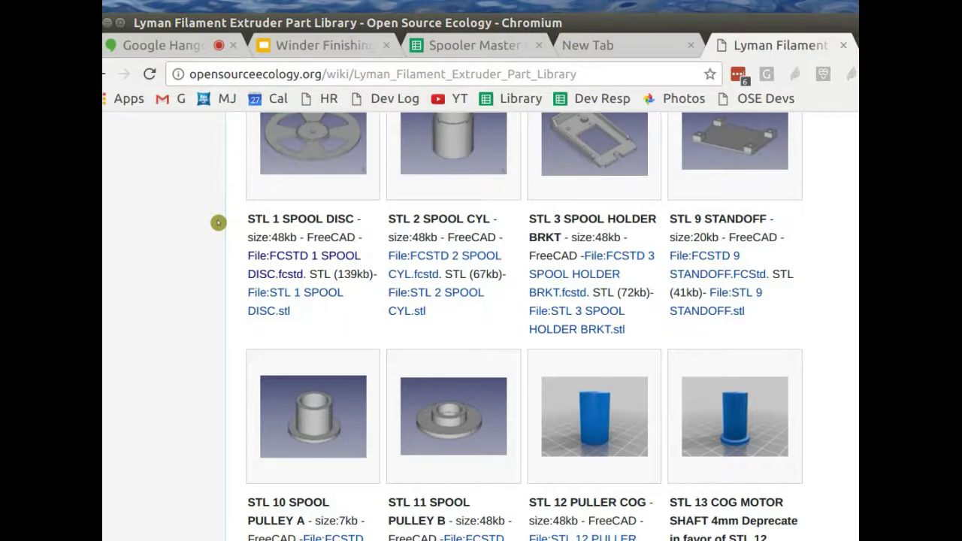
scroll(567, 419, "up", 1)
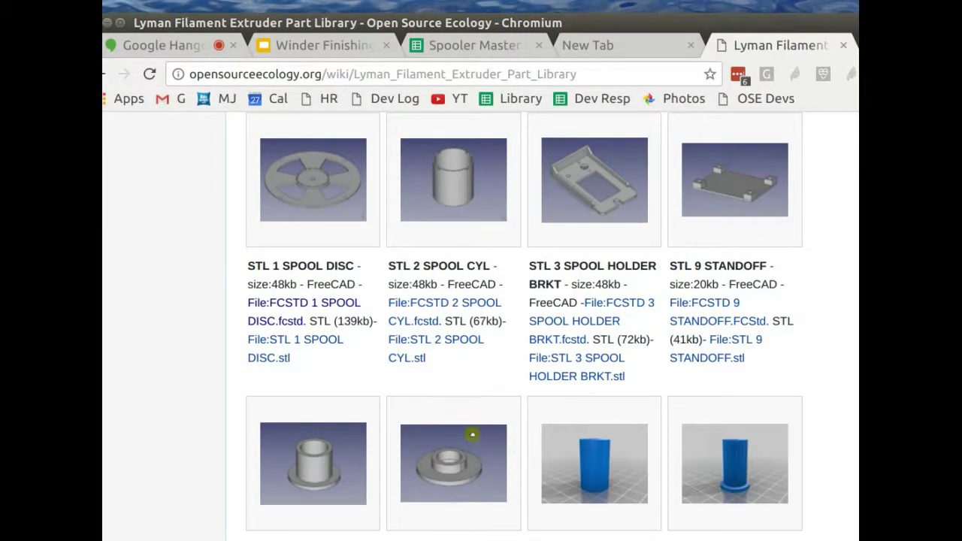
scroll(473, 432, "down", 1)
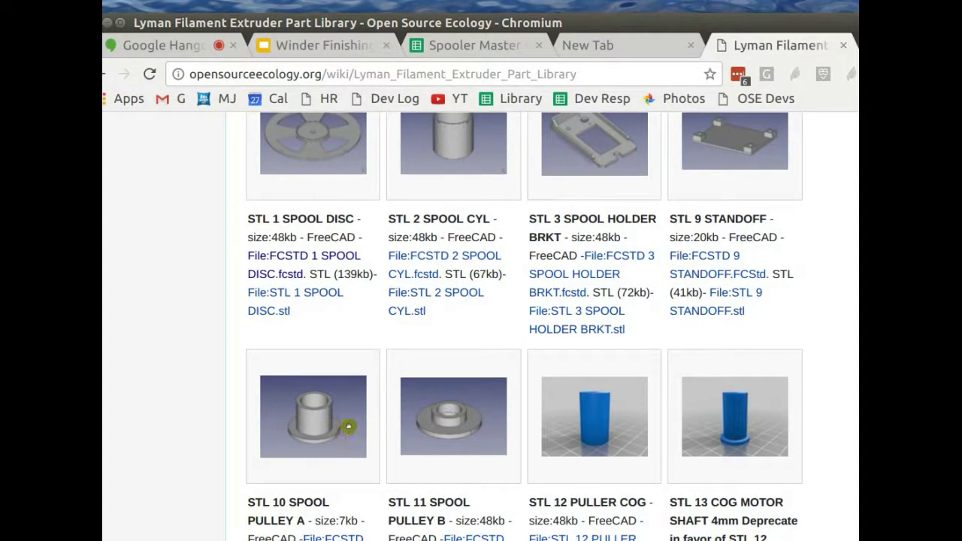
Step: Close the empty browser tab and return to the Spooler Master Part Index
left_click(583, 47)
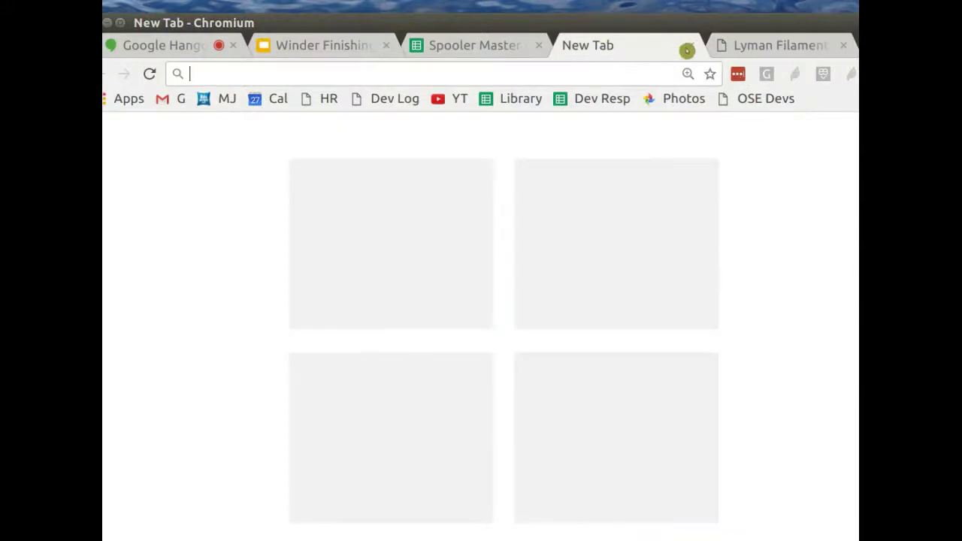
left_click(689, 46)
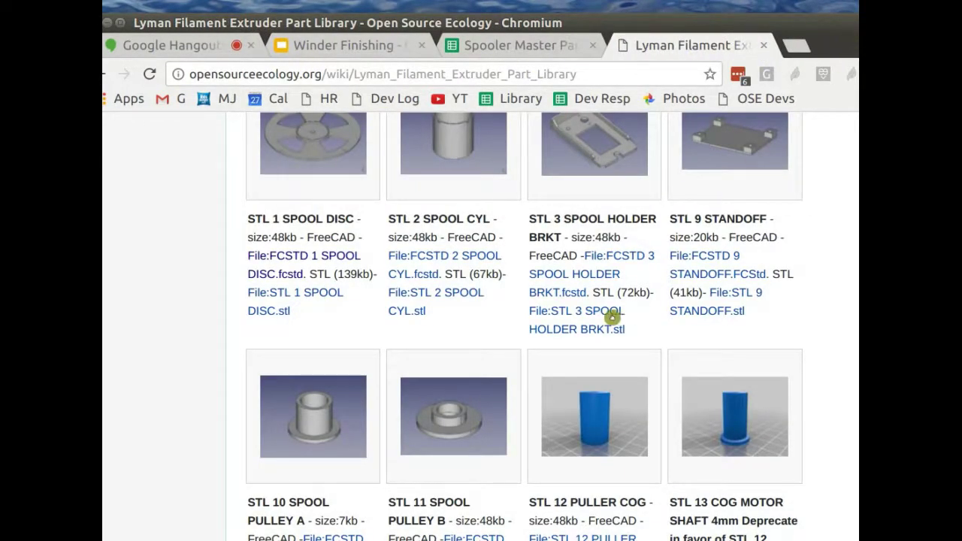
scroll(609, 318, "up", 1)
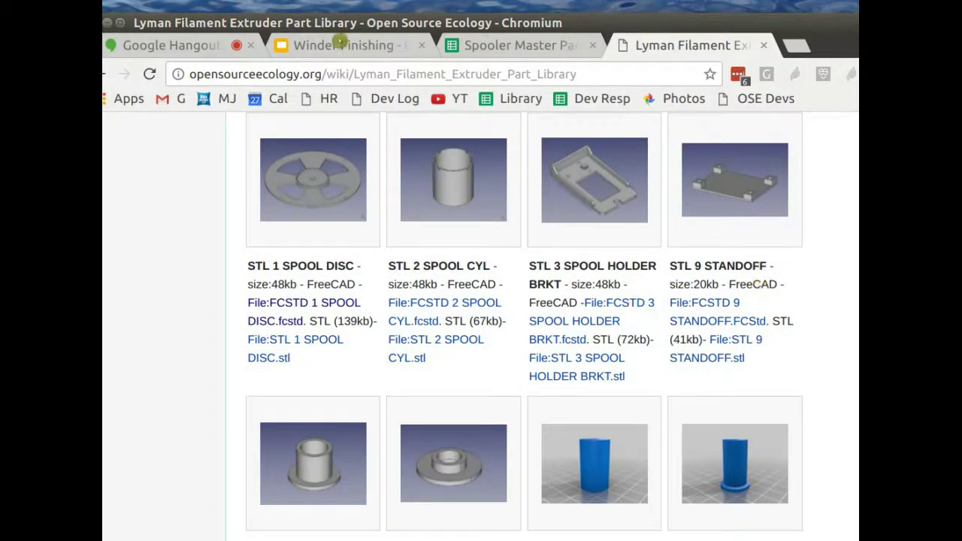
key("ctrl+Page_Up")
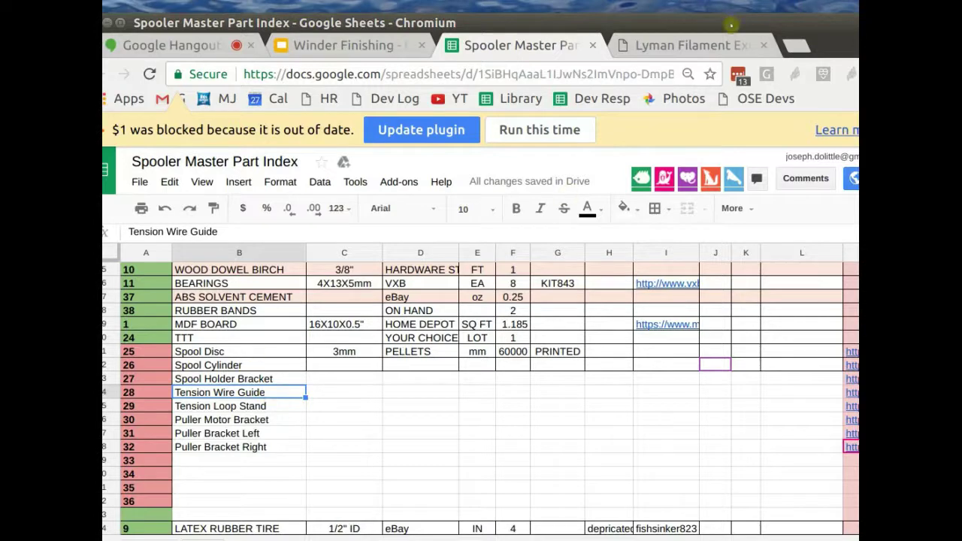
Step: Reopen the part library and examine the Tension Mechanism gallery for the puller brackets, loop stand and wire guide
left_click(680, 44)
scroll(628, 343, "down", 2)
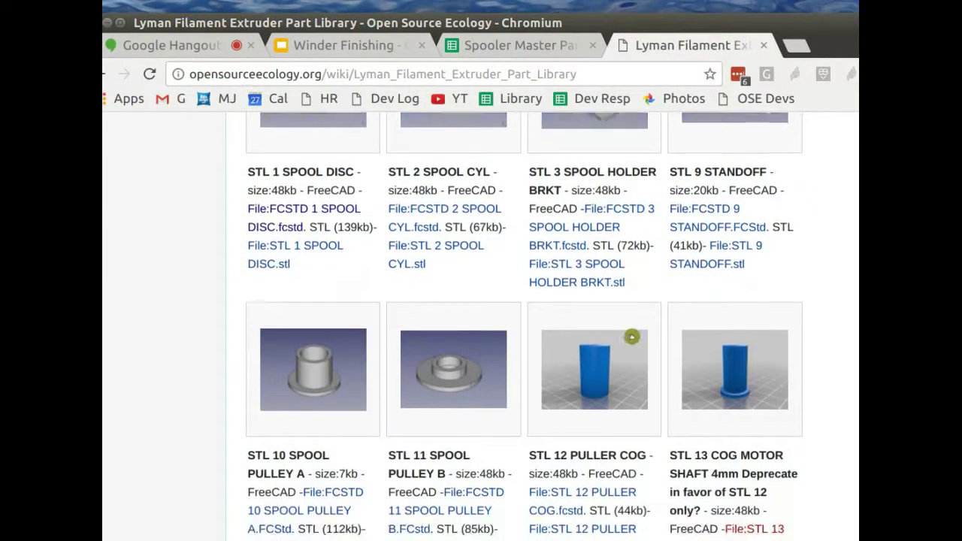
scroll(631, 337, "down", 10)
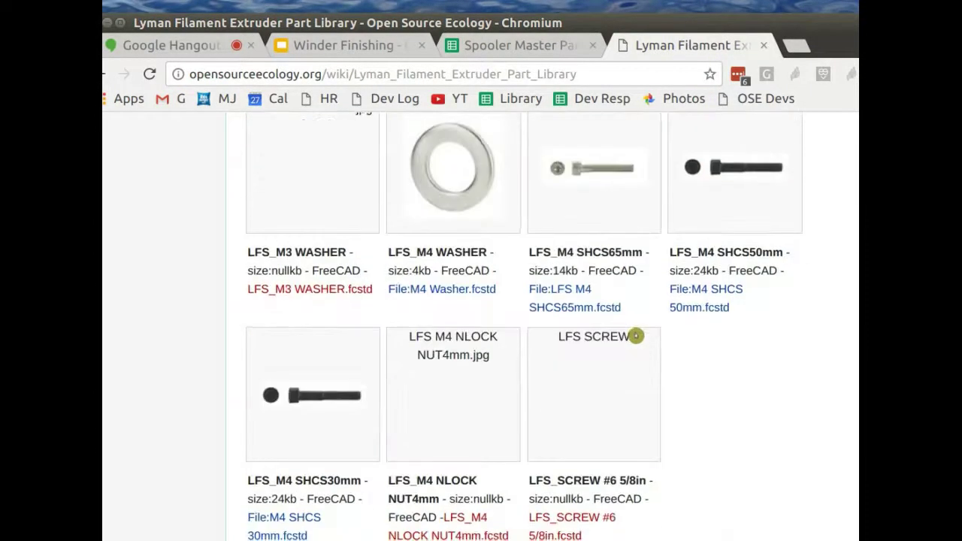
scroll(636, 336, "up", 5)
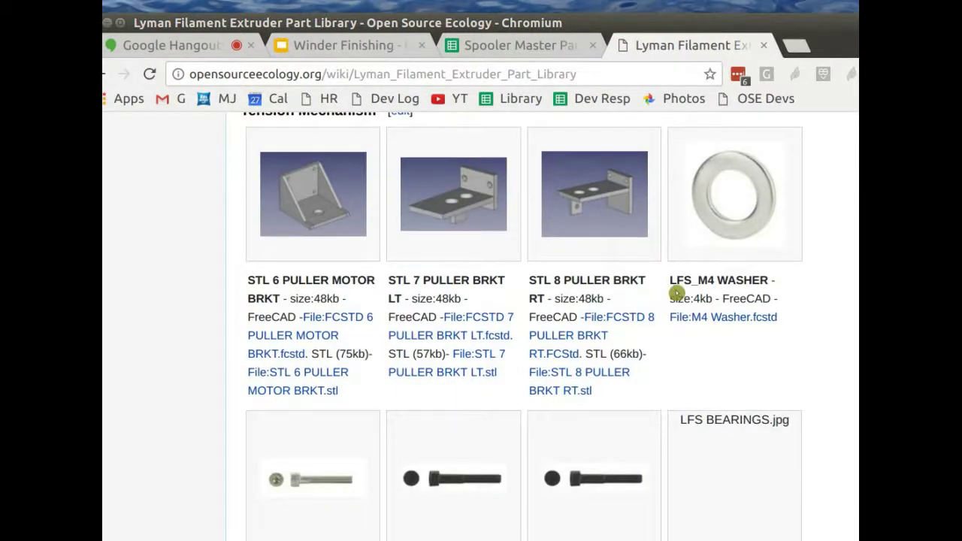
scroll(677, 293, "down", 4)
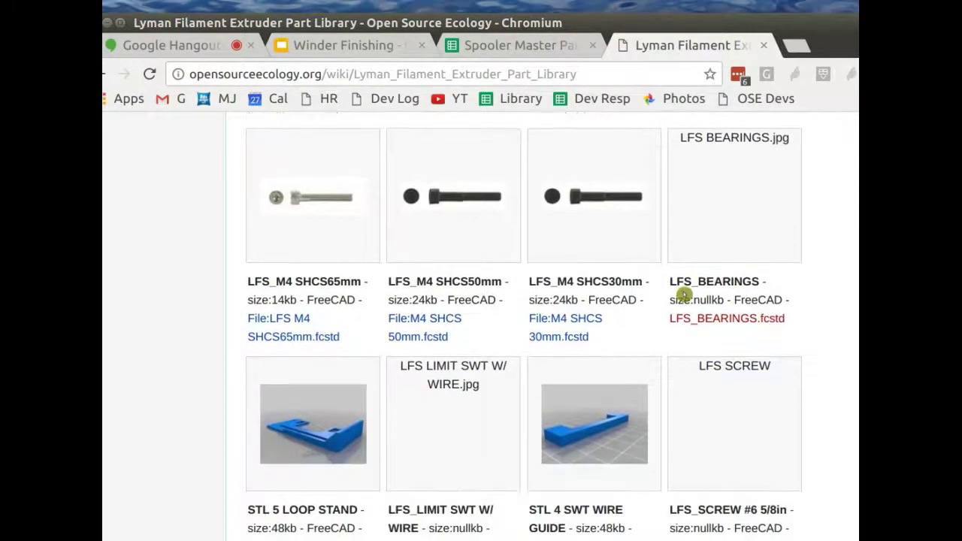
scroll(680, 290, "down", 3)
scroll(685, 294, "up", 10)
Step: On slide 7 of the Winder Finishing presentation, move the blank rectangle off the grey block toward the slide's edge, and open slide 10
left_click(381, 47)
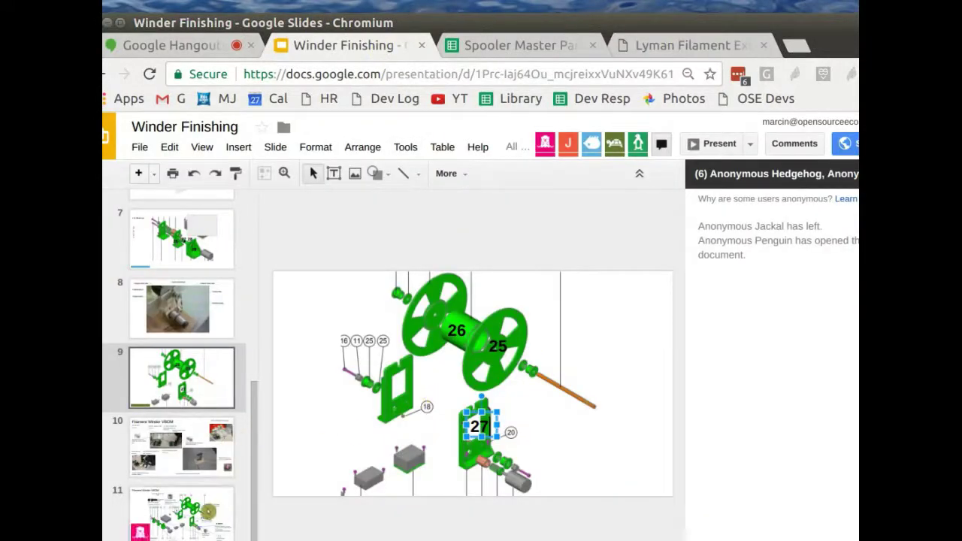
left_click(209, 240)
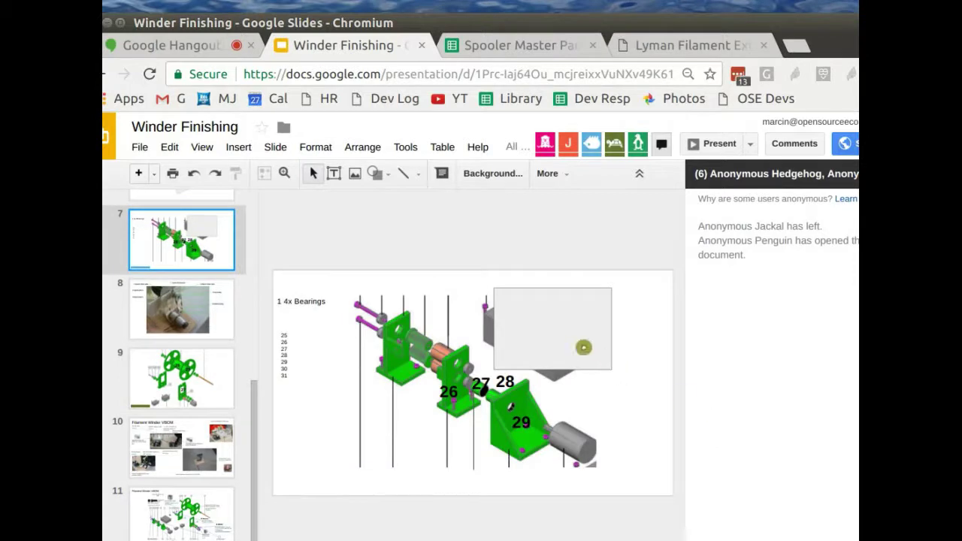
left_click_drag(584, 347, 704, 362)
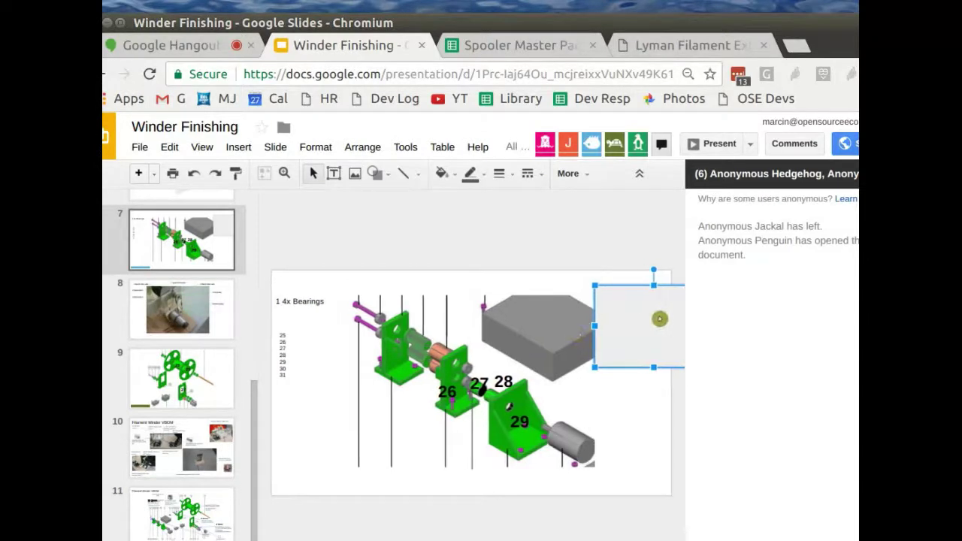
key("Escape")
key("Page_Down")
key("Page_Up")
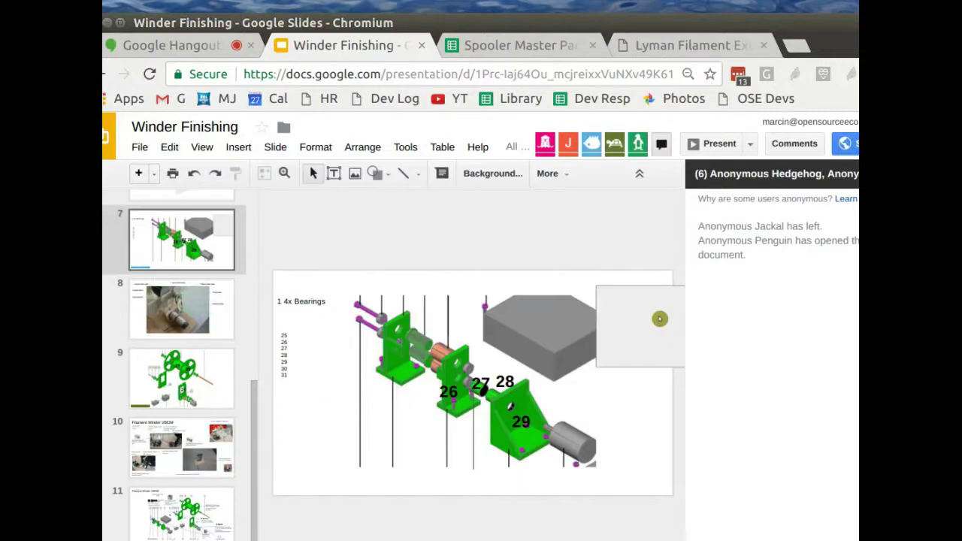
key("Page_Down")
key("Page_Up")
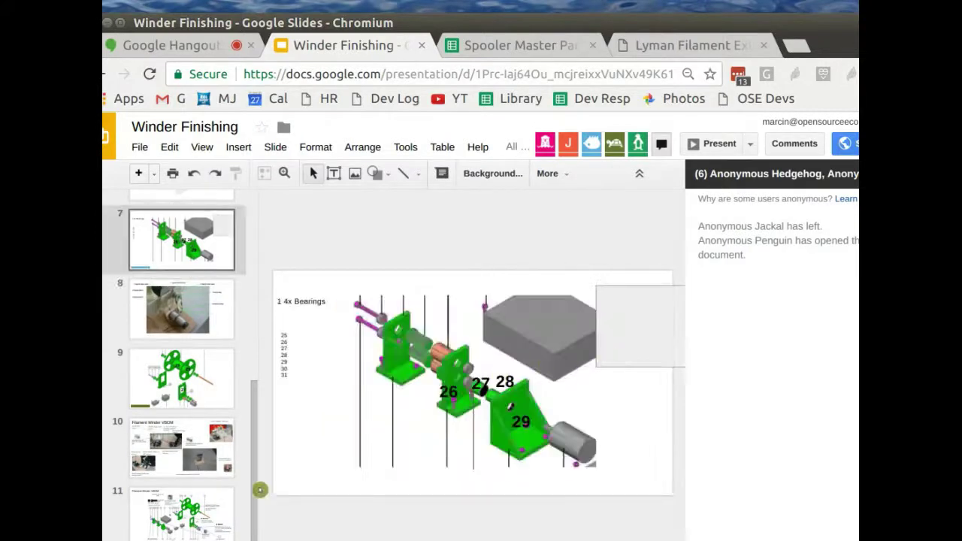
left_click(185, 461)
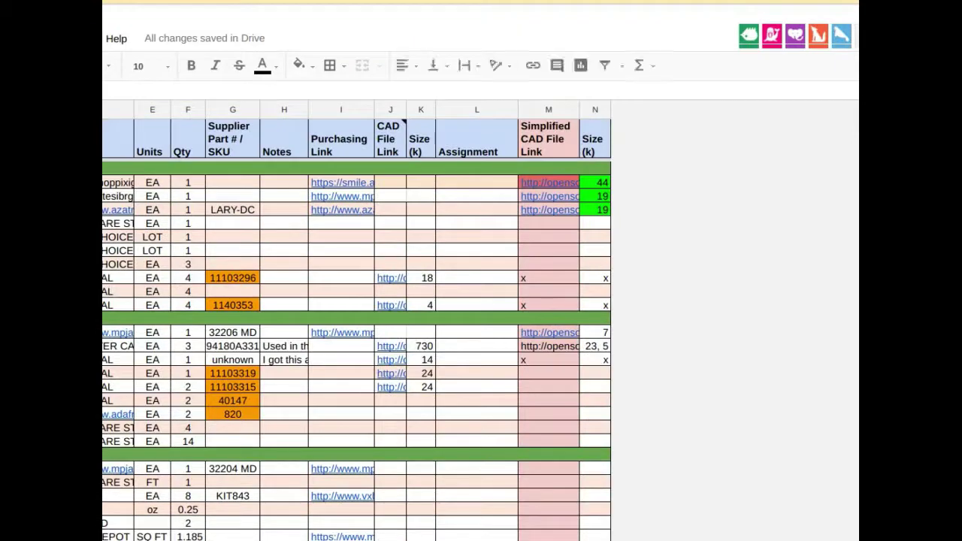
Step: Examine the CAD file link columns for the printed parts in the Spooler Master Part Index, and select an empty Assignment cell beside them
scroll(357, 346, "down", 4)
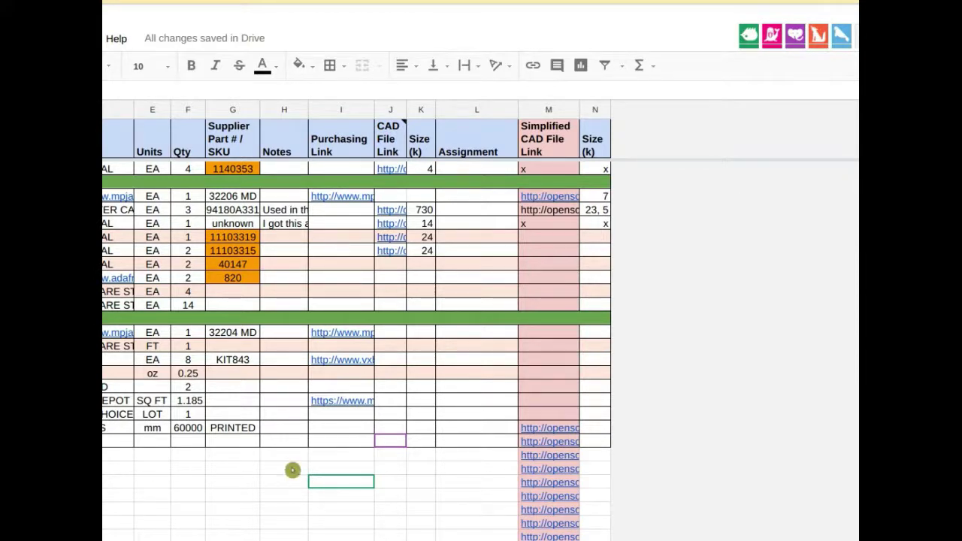
left_click(461, 431)
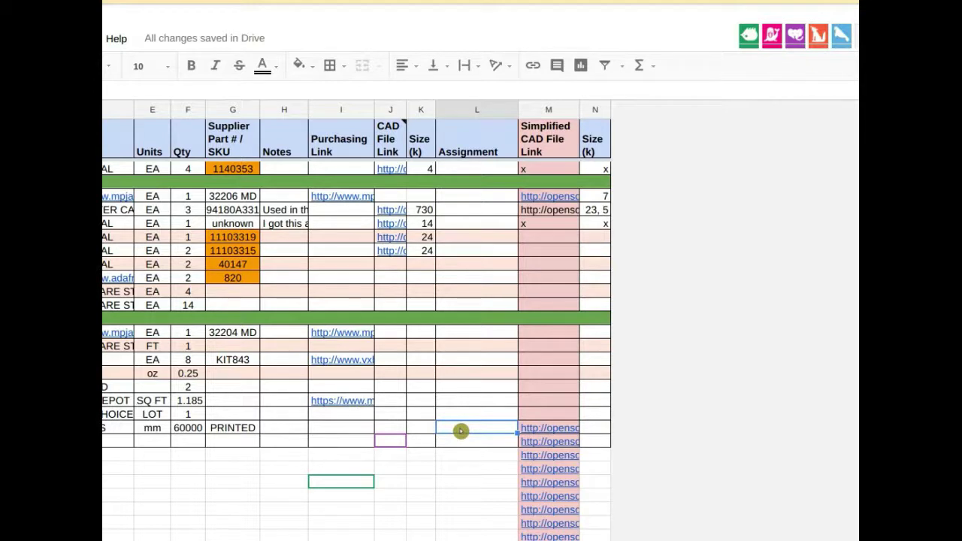
left_click(463, 111)
left_click(481, 517)
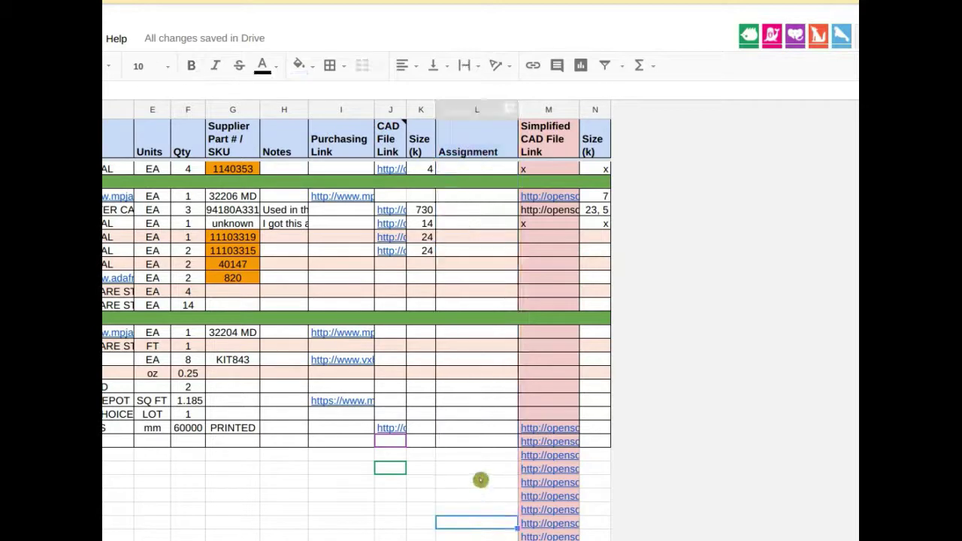
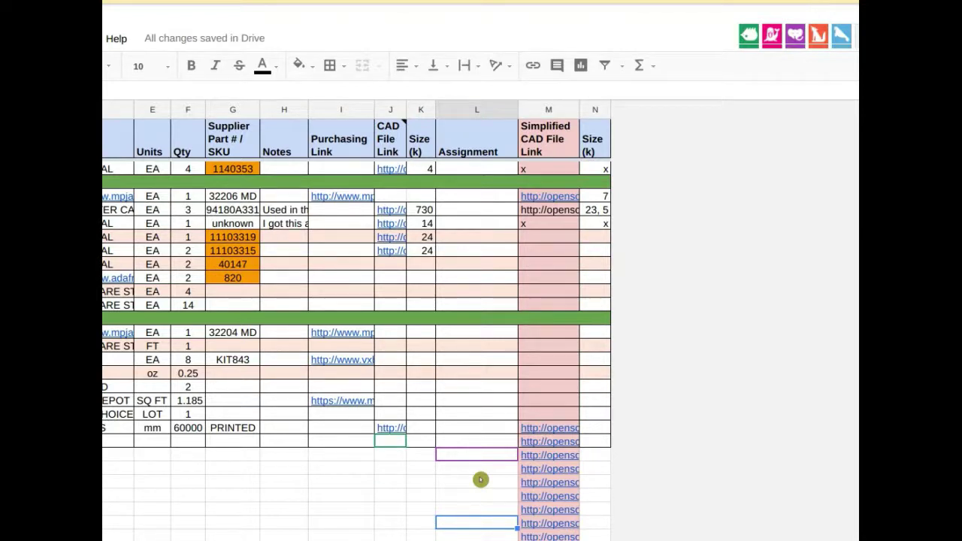
scroll(600, 229, "up", 1)
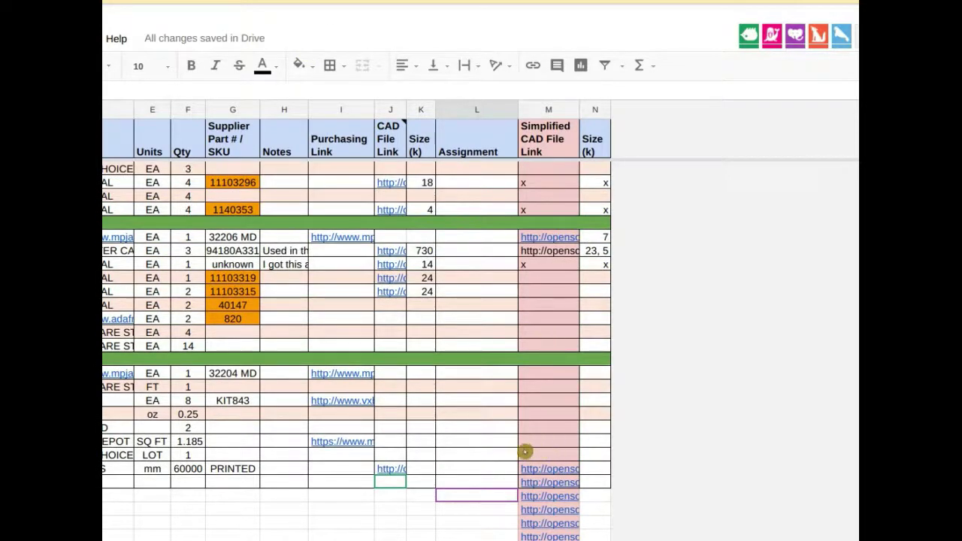
scroll(525, 452, "down", 1)
scroll(523, 448, "down", 2)
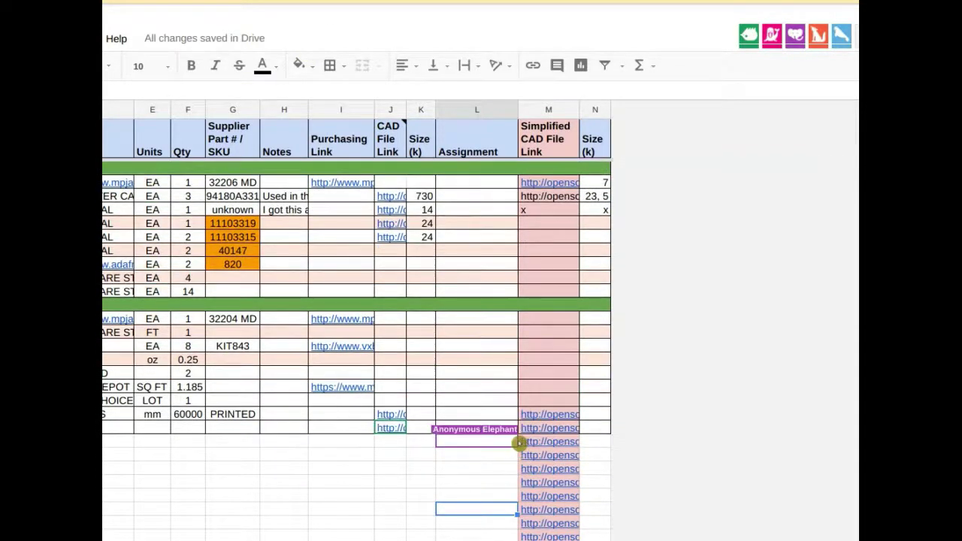
scroll(501, 404, "up", 3)
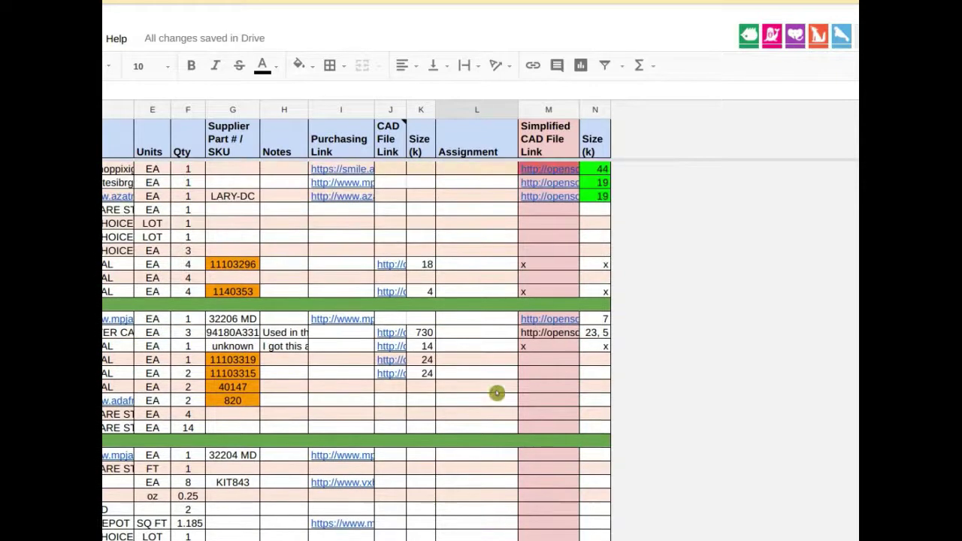
scroll(497, 393, "up", 1)
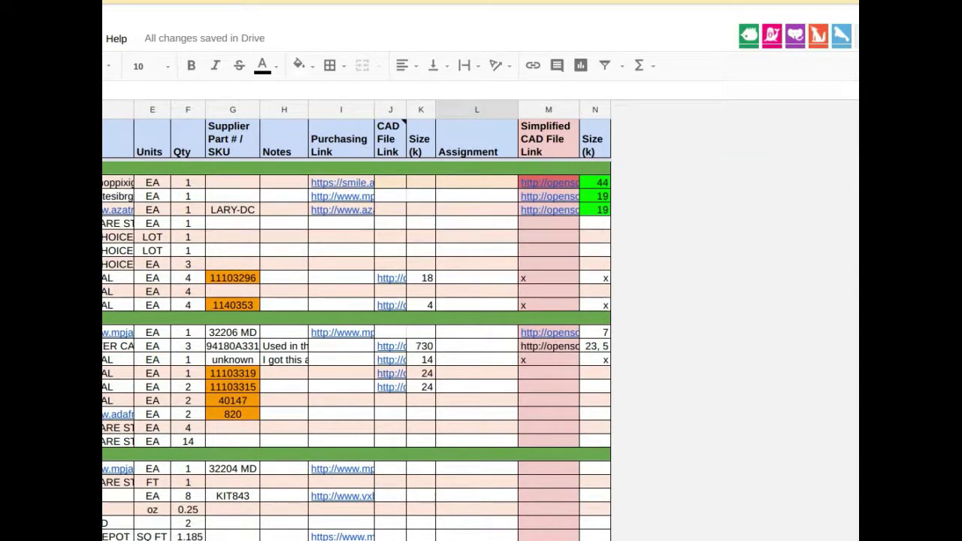
left_click(585, 211)
left_click(557, 224)
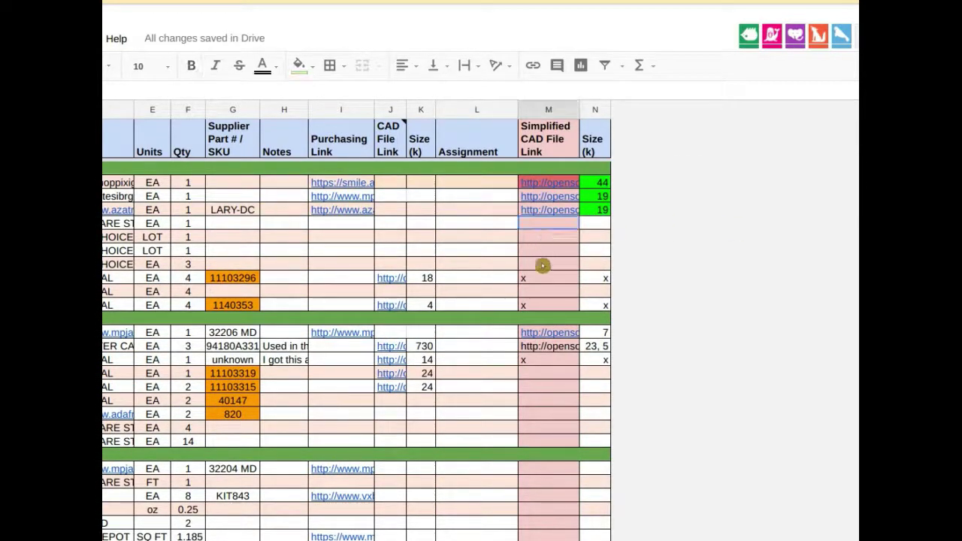
double_click(546, 225)
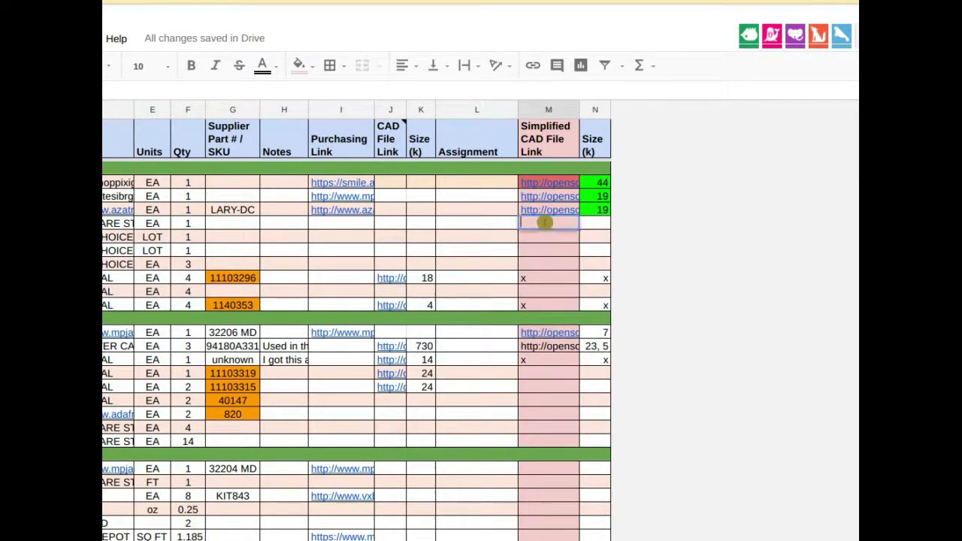
scroll(586, 368, "down", 4)
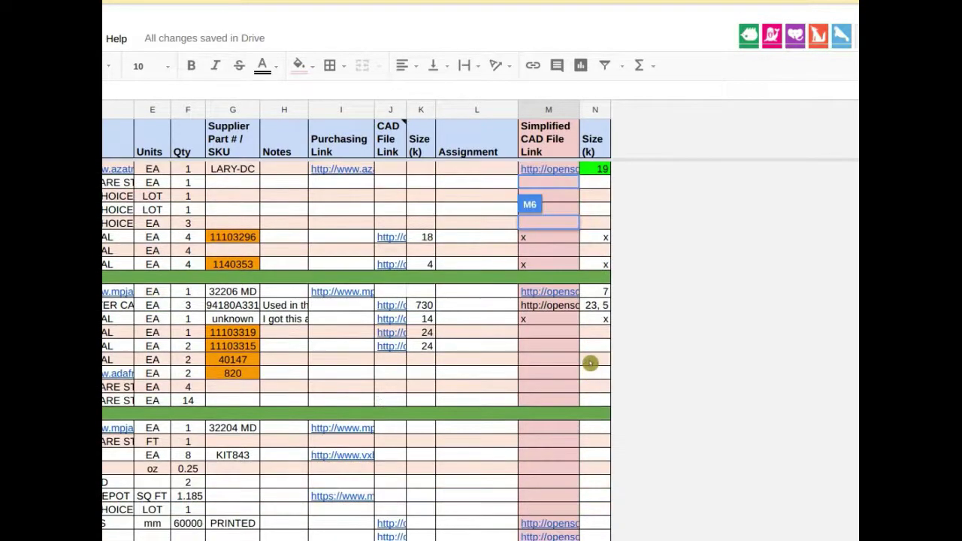
type("x")
Step: Fill ten linked cells in the Simplified CAD File Link column with bright green, starting at the PRINTED part's row
left_click_drag(556, 401, 557, 512)
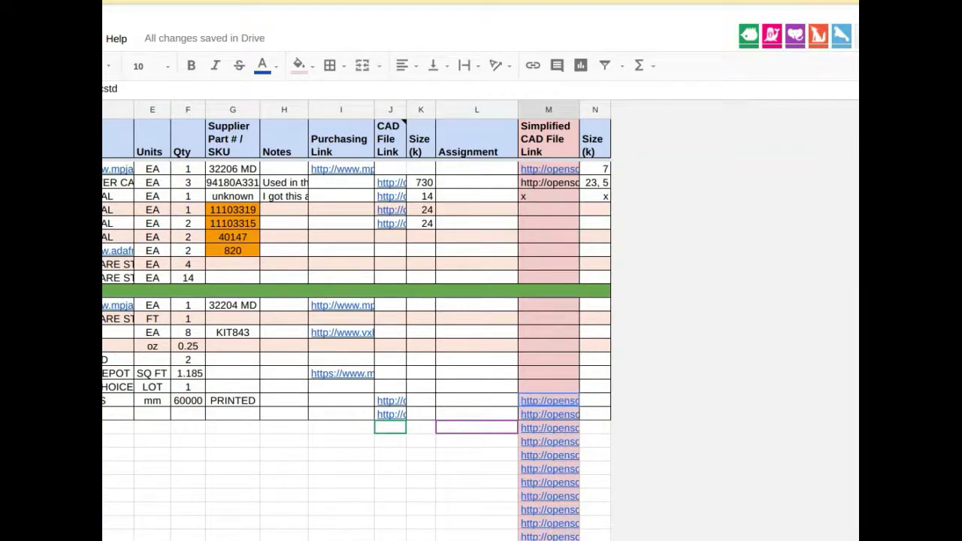
left_click(302, 70)
left_click(364, 133)
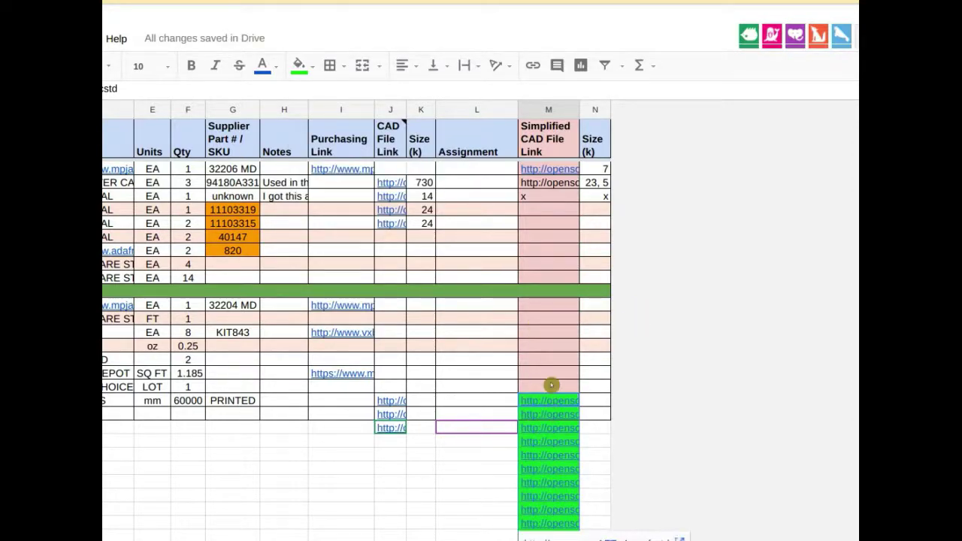
Step: Fill the empty cell M6 in the Simplified CAD File Link column with bright green
scroll(552, 384, "up", 3)
scroll(570, 351, "up", 3)
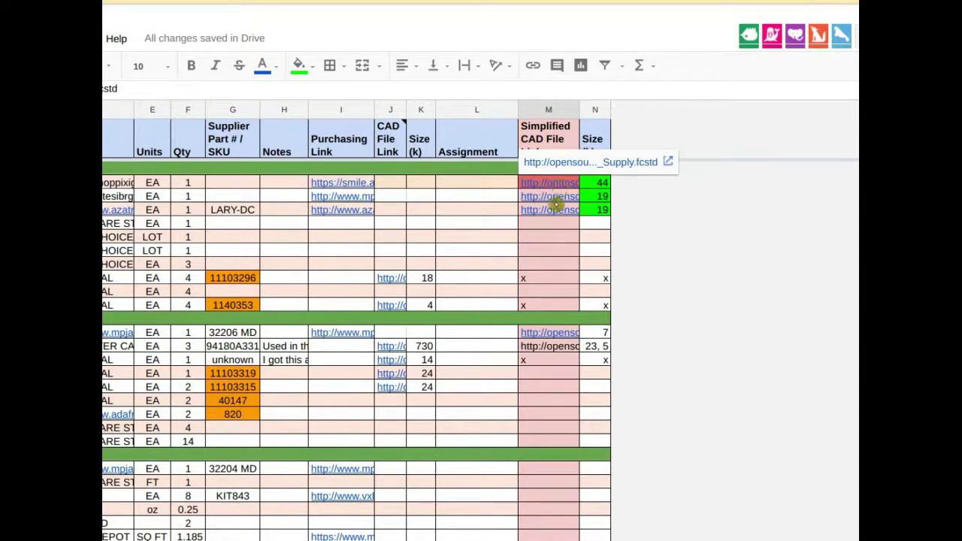
left_click(551, 228)
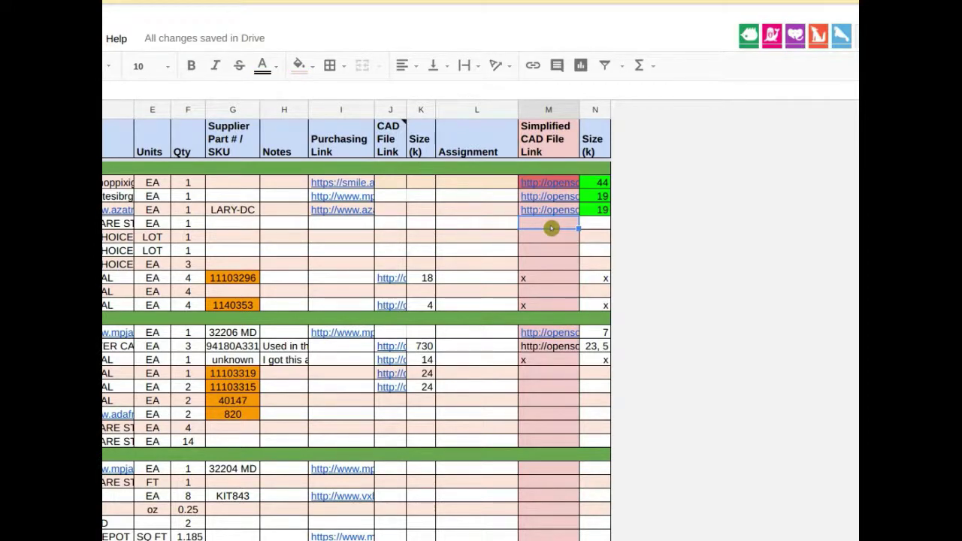
left_click(298, 65)
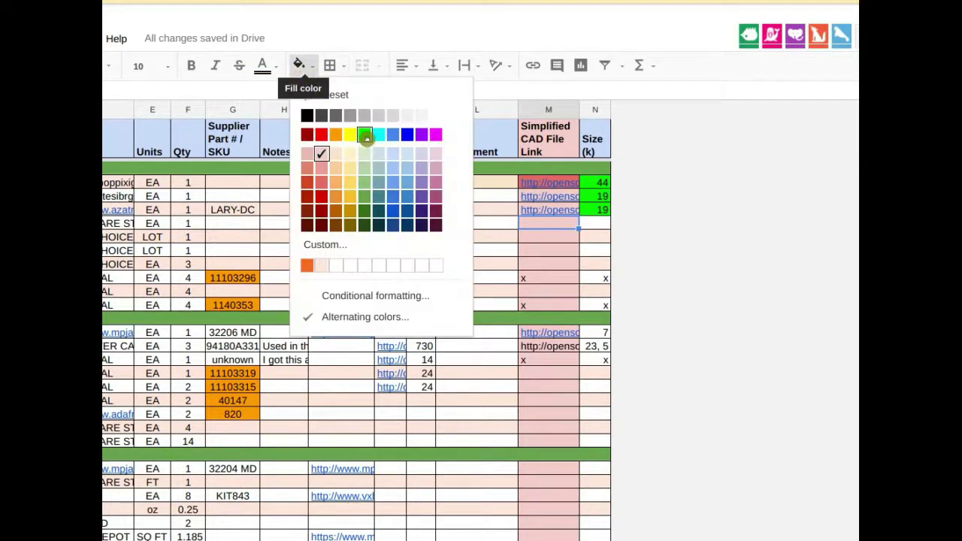
left_click(365, 136)
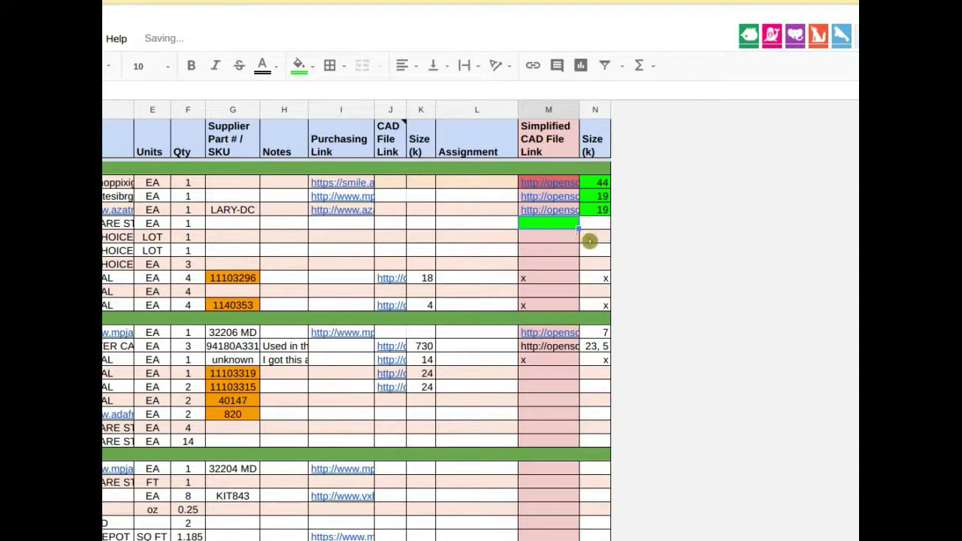
Step: Copy the green cell M6 down the Simplified CAD File Link column through M12, overwriting the x entries
scroll(563, 488, "down", 3)
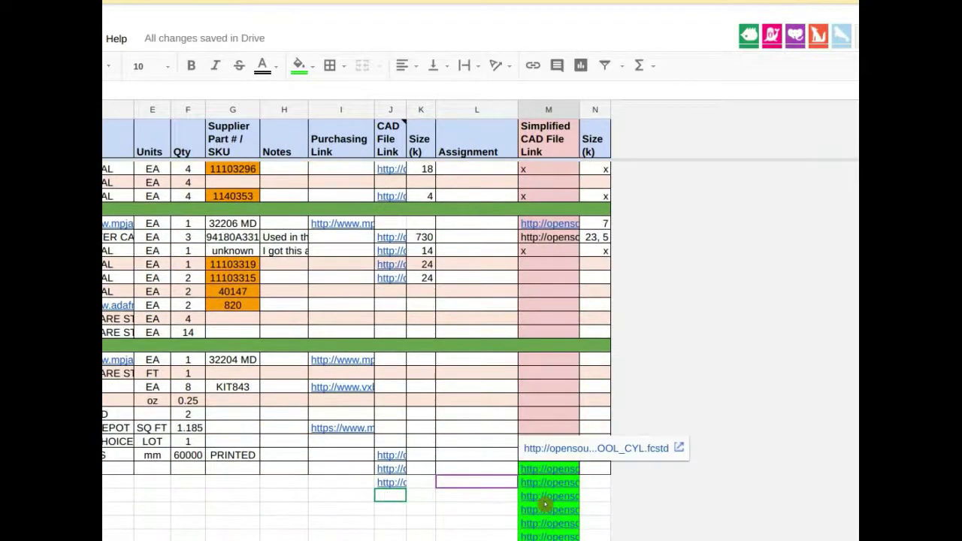
scroll(546, 502, "down", 2)
scroll(548, 498, "up", 2)
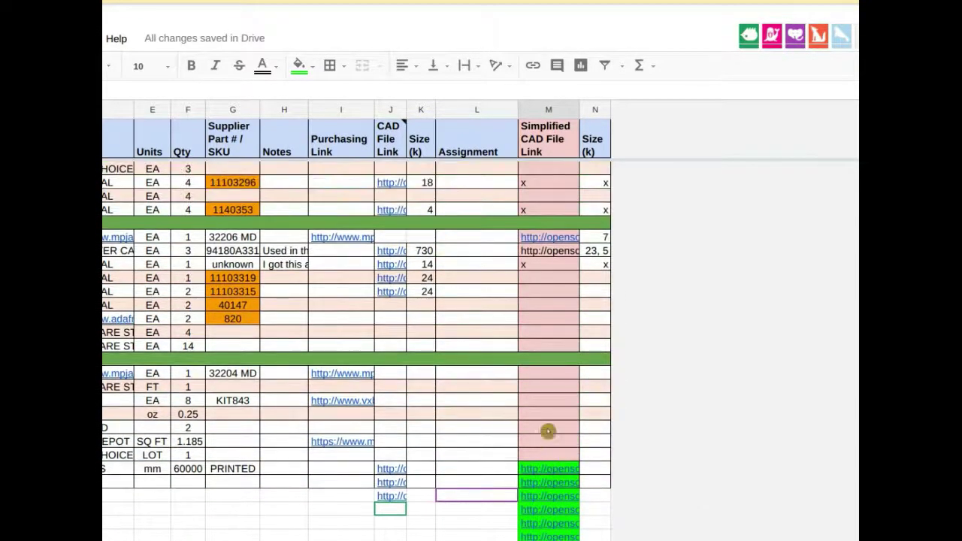
scroll(548, 431, "up", 3)
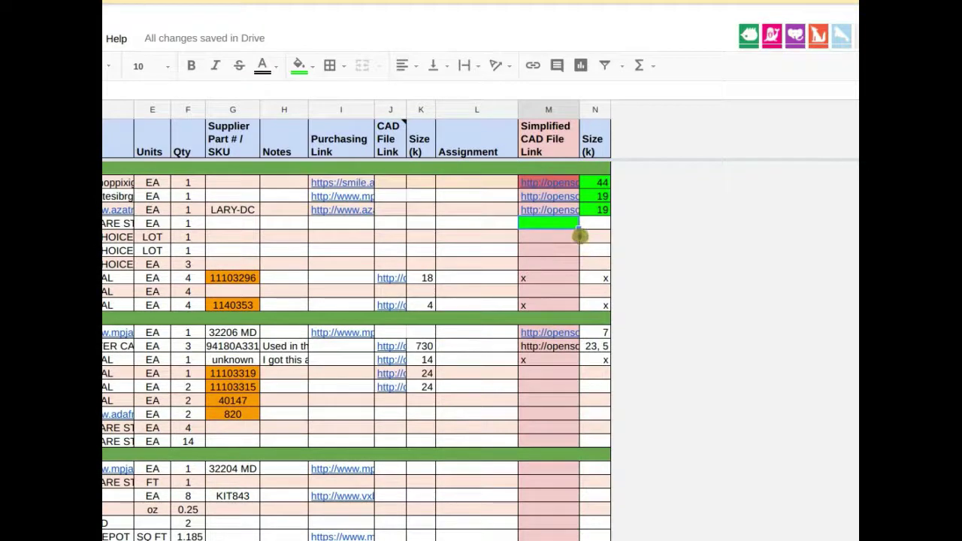
left_click_drag(580, 236, 579, 305)
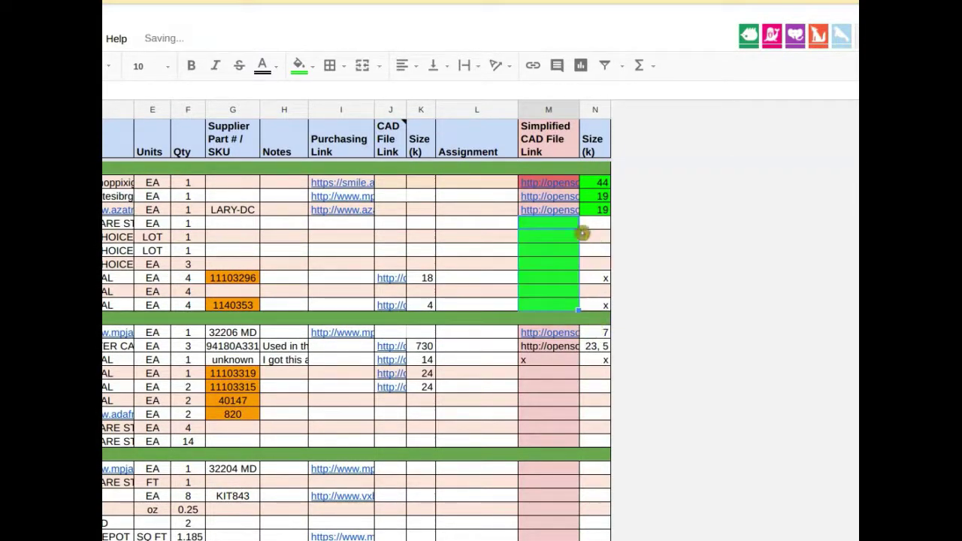
key("ctrl+z")
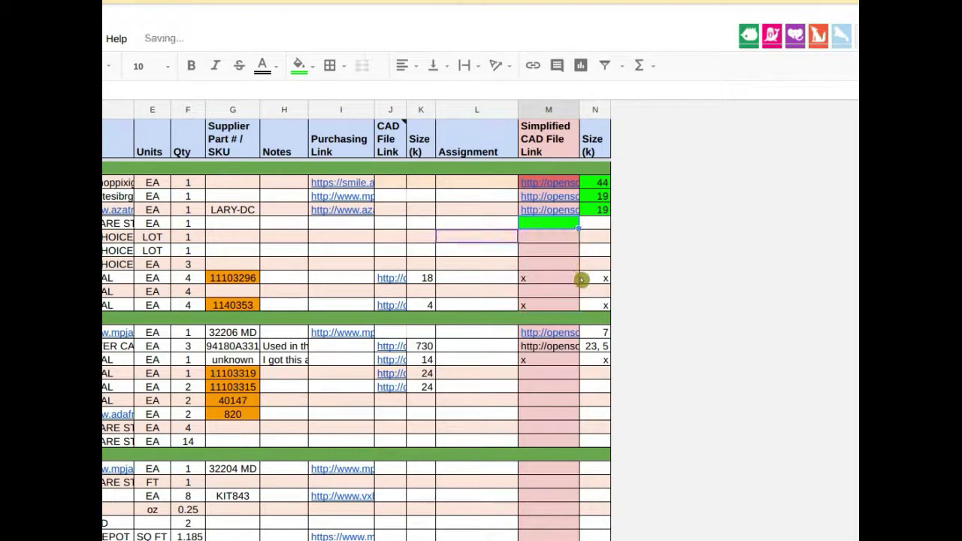
left_click_drag(579, 227, 573, 272)
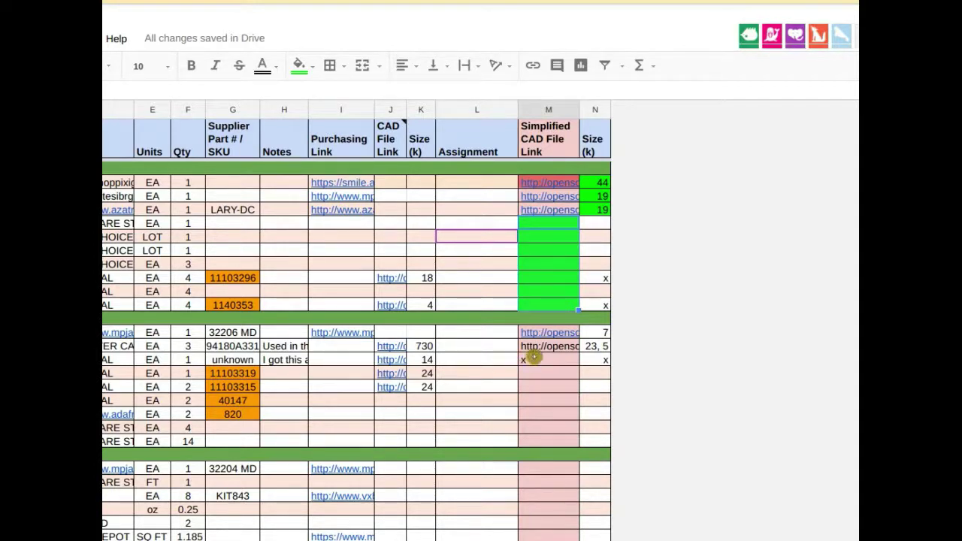
Step: Look at the Filament Winder VBOM slide, and return to the Master Part Index to review the green link cells
key("alt+Tab")
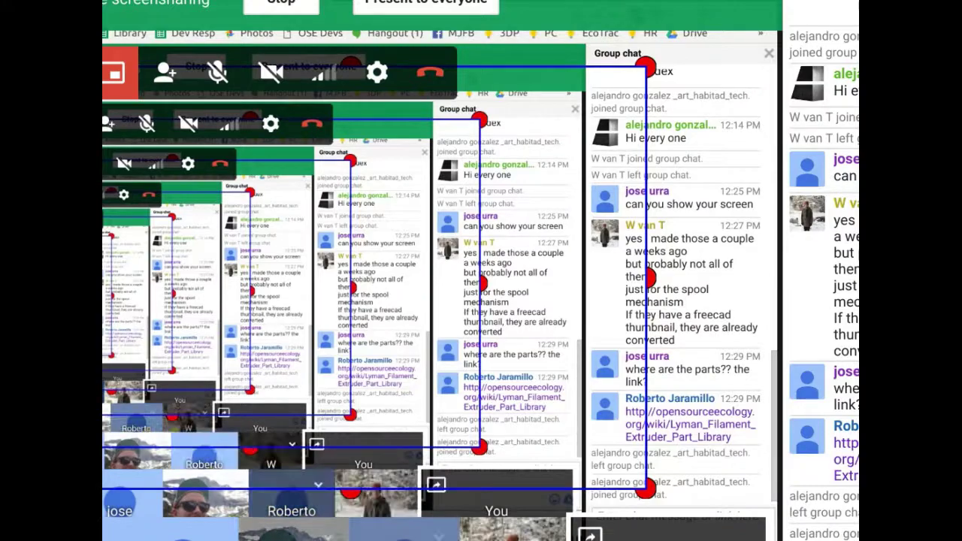
key("alt+Tab")
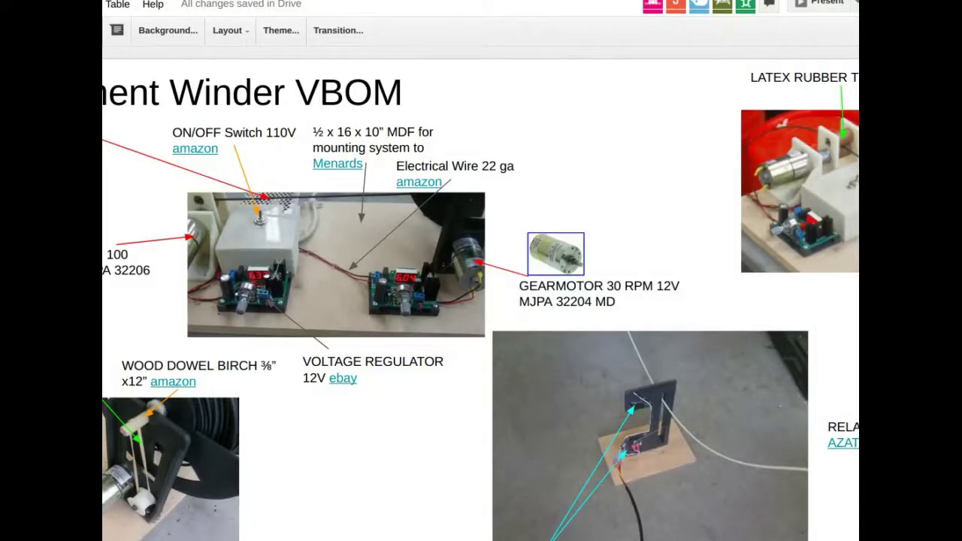
key("ctrl+Tab")
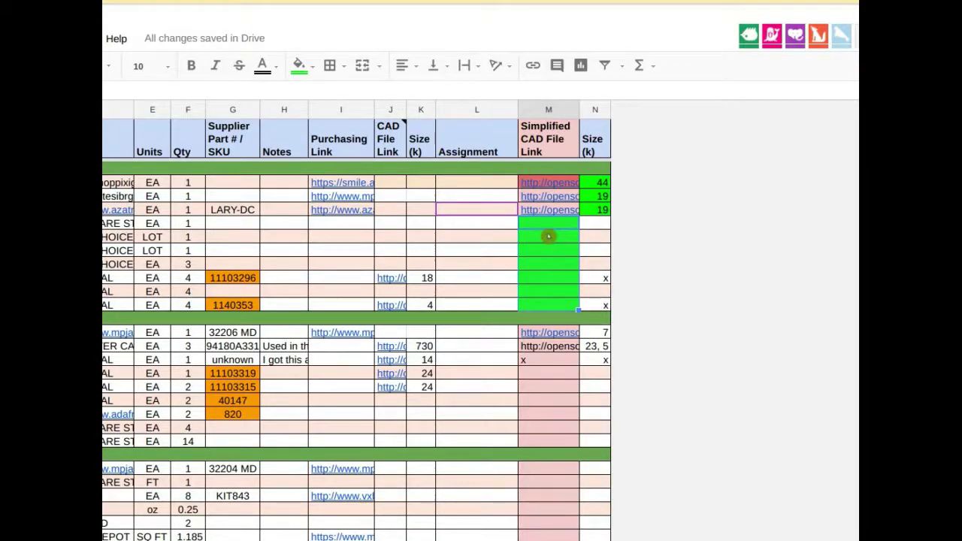
scroll(575, 335, "down", 3)
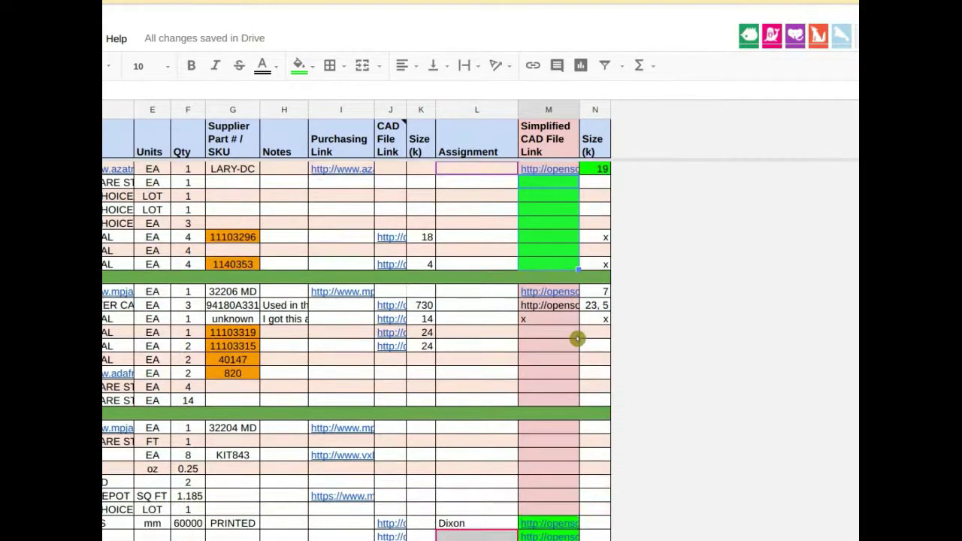
scroll(575, 335, "up", 2)
scroll(576, 334, "up", 1)
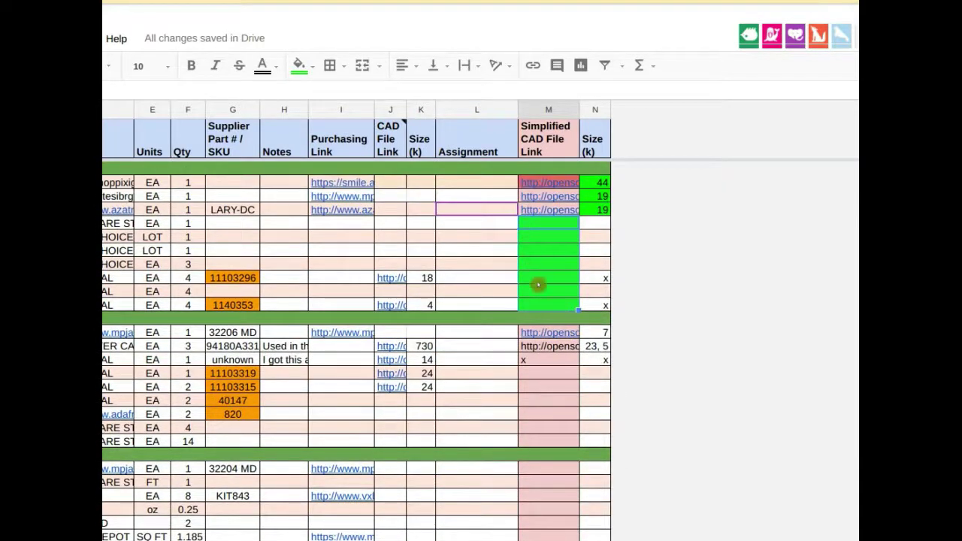
left_click(557, 228)
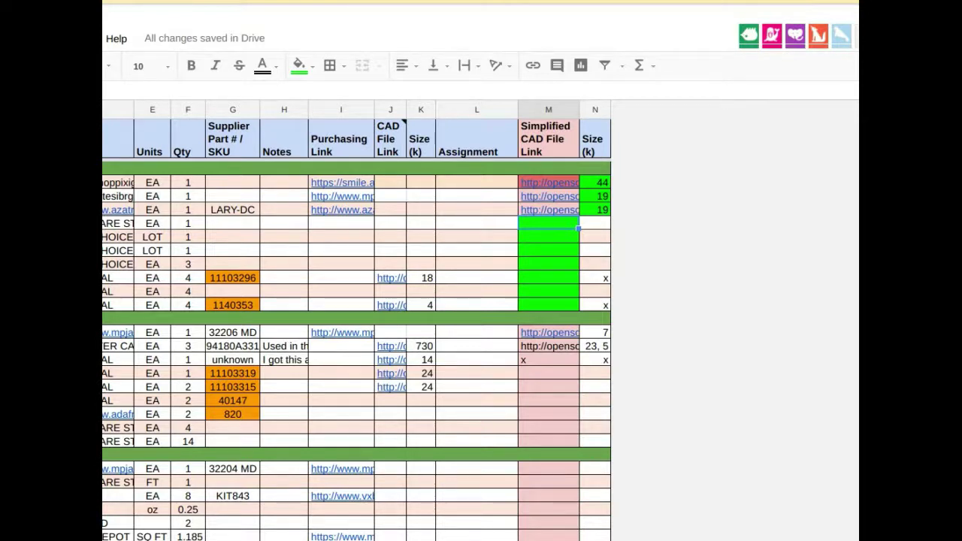
key("Home")
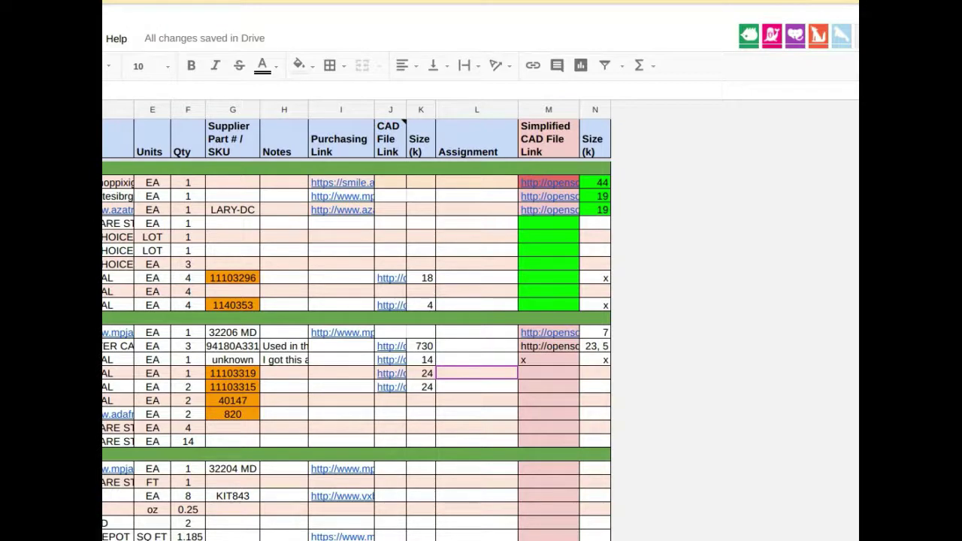
Step: Reset the fill color of cell M7 in the Simplified CAD File Link column
left_click(536, 252)
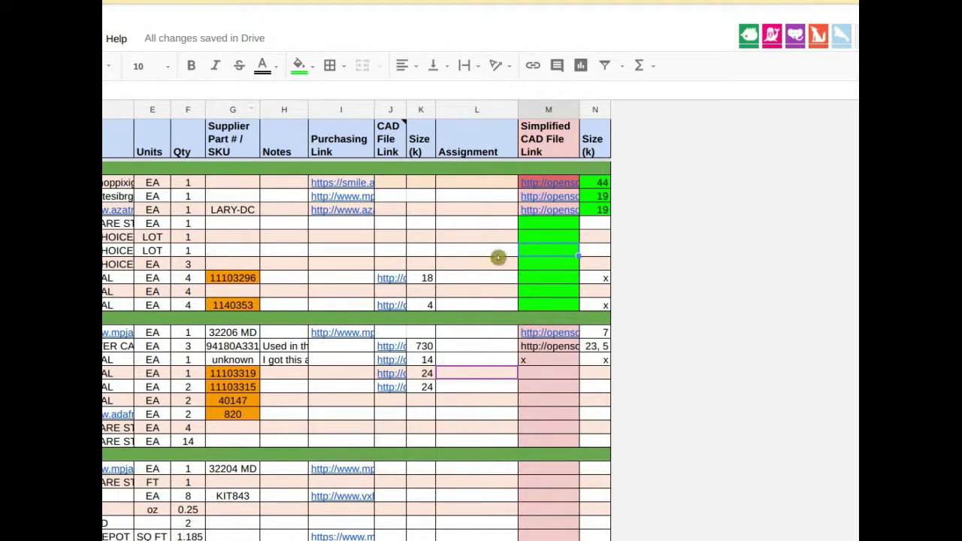
left_click(533, 240)
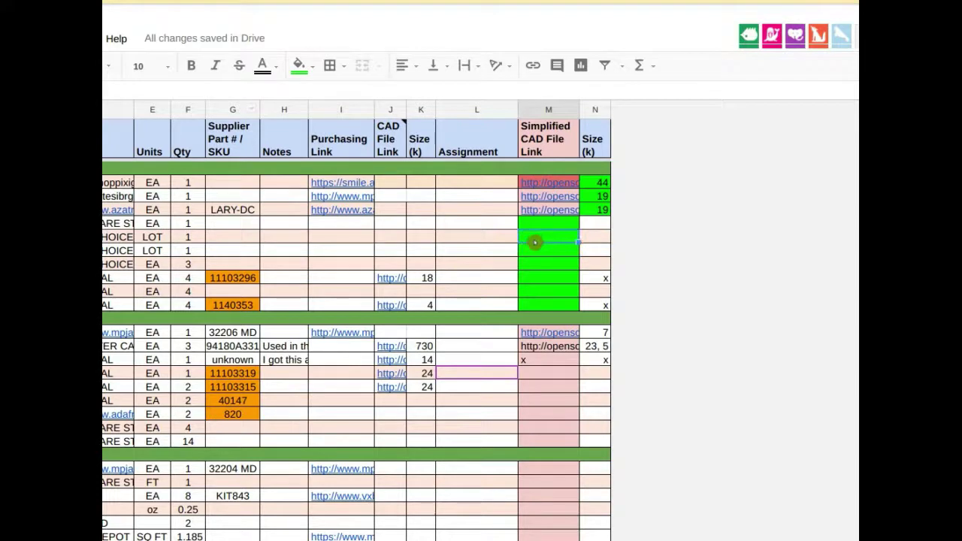
left_click(298, 66)
left_click(338, 94)
key("Right")
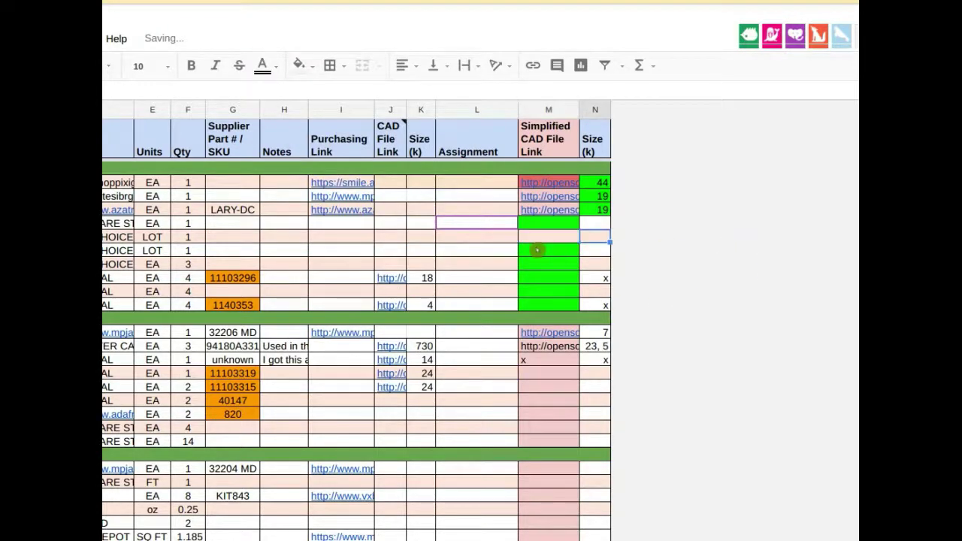
Step: Clear the green fill from cell M8 by resetting its fill color
left_click(542, 238)
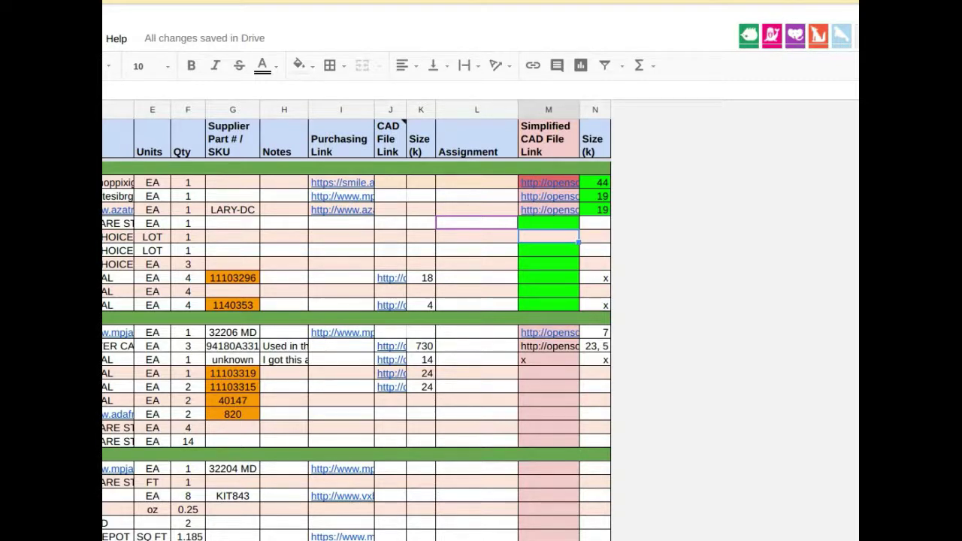
left_click(527, 254)
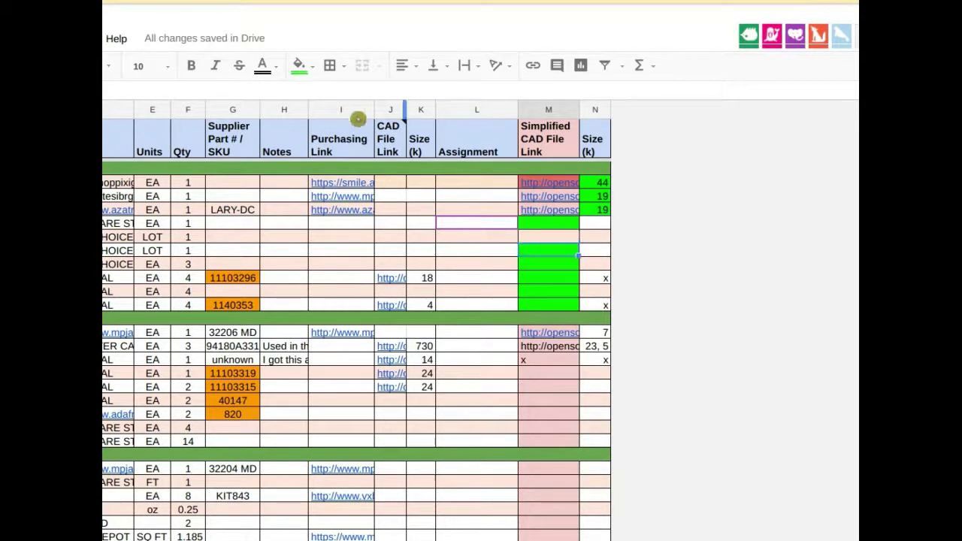
left_click(308, 69)
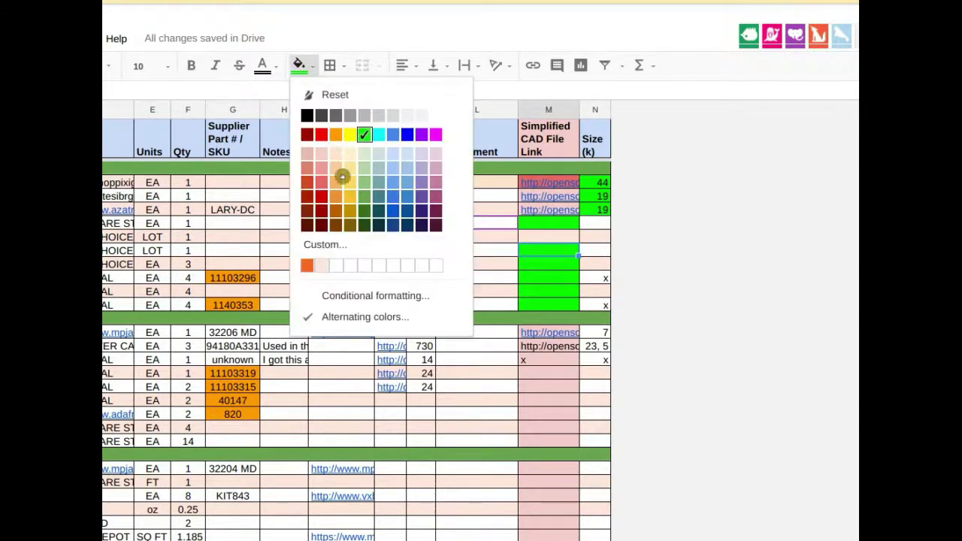
left_click(334, 95)
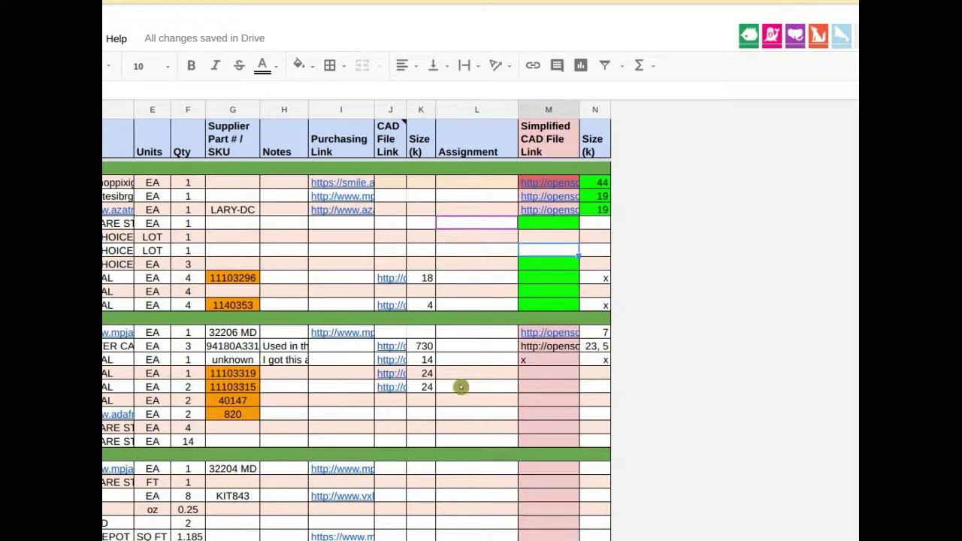
mouse_move(549, 339)
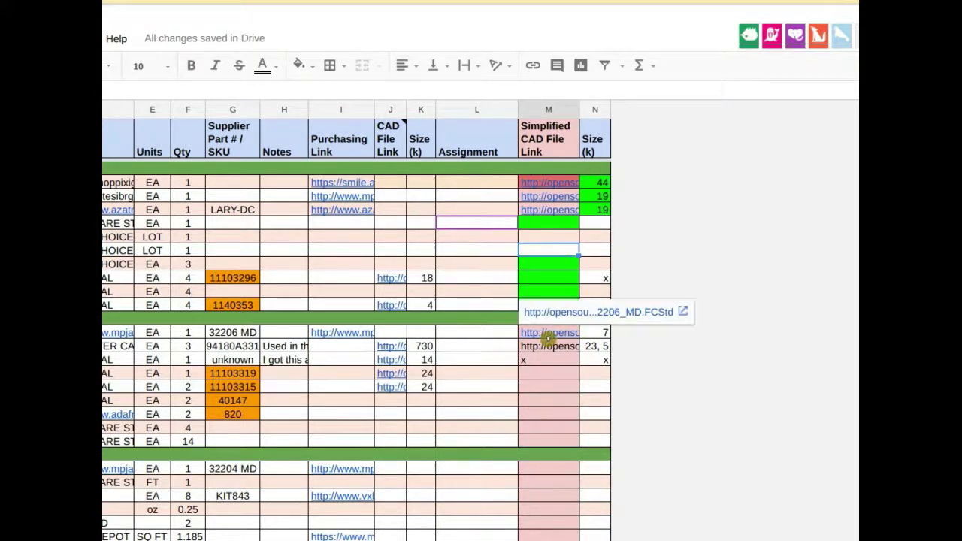
Step: Fill the linked cells M3 to M5 in the Simplified CAD File Link column with bright green
left_click(566, 316)
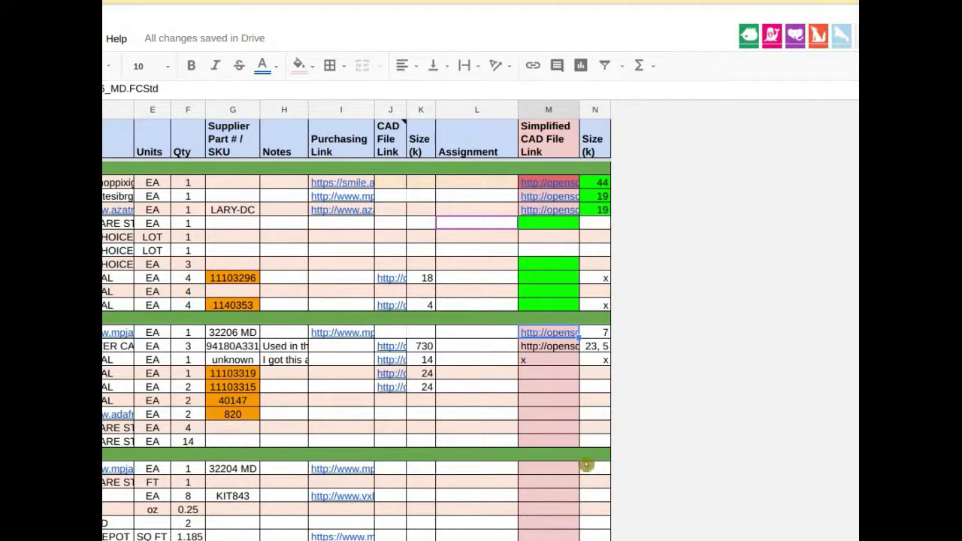
left_click_drag(554, 186, 555, 209)
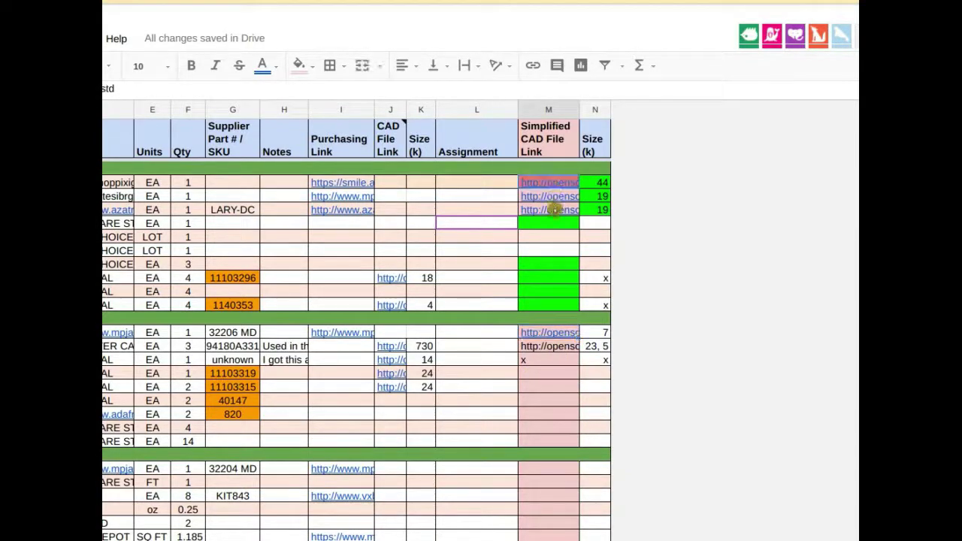
left_click(301, 65)
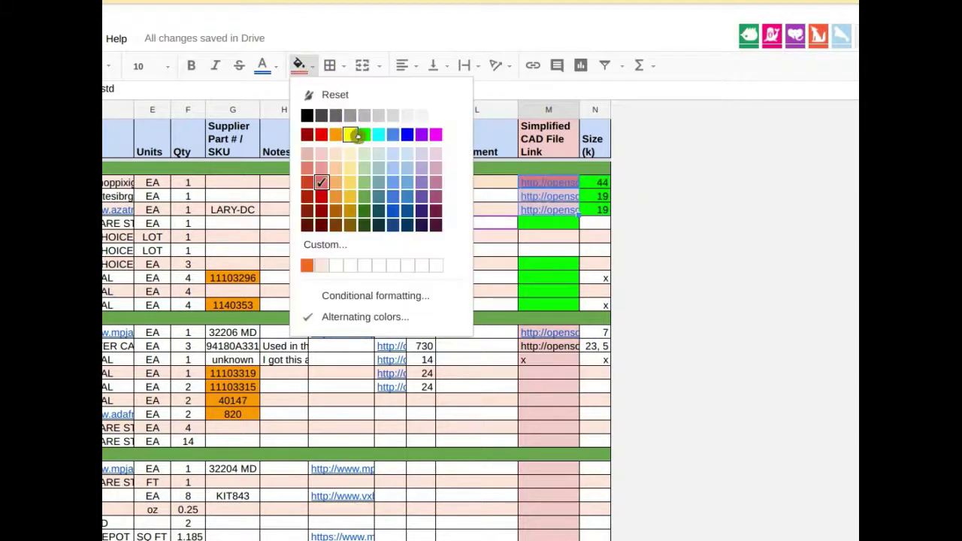
left_click(362, 135)
Step: Apply the same bright green fill to the linked cells M14 and M15
left_click(554, 336)
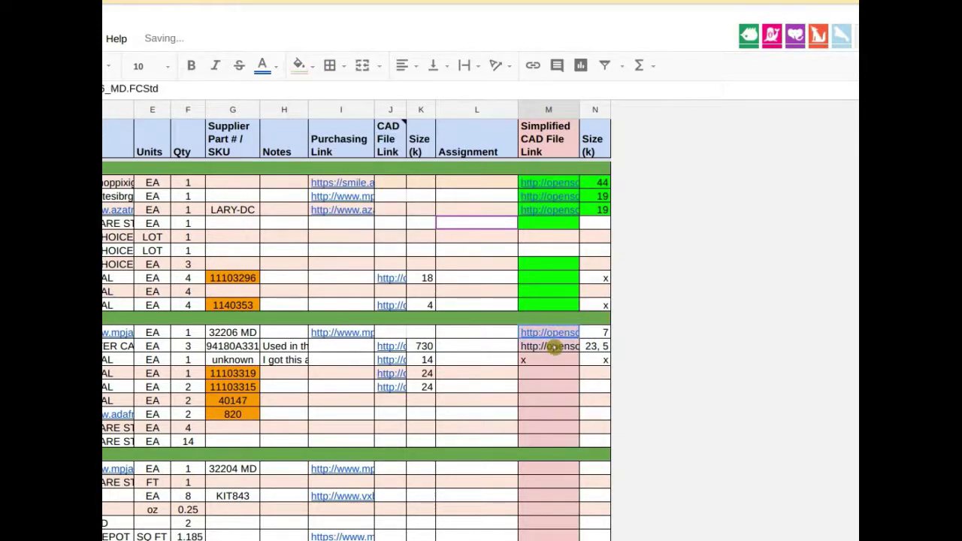
left_click(554, 348, "shift")
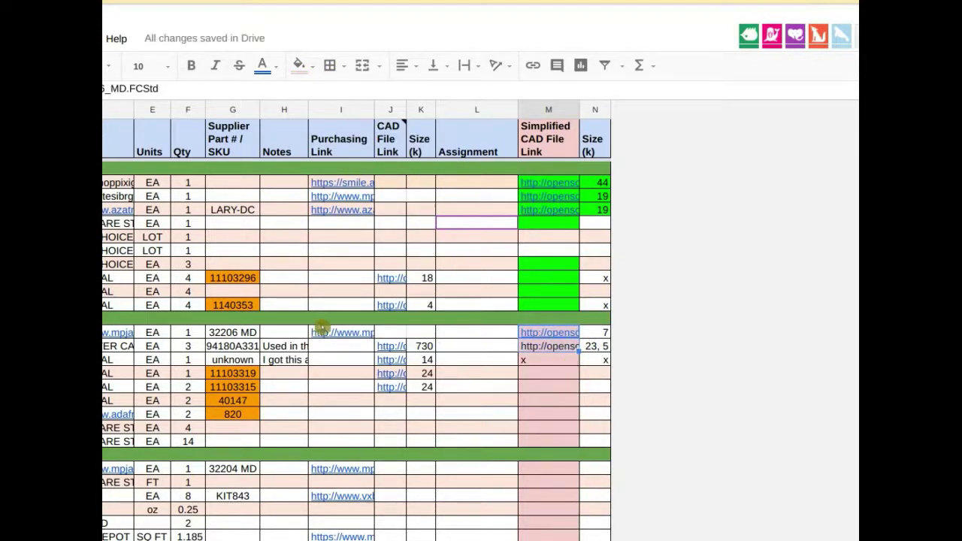
left_click(298, 65)
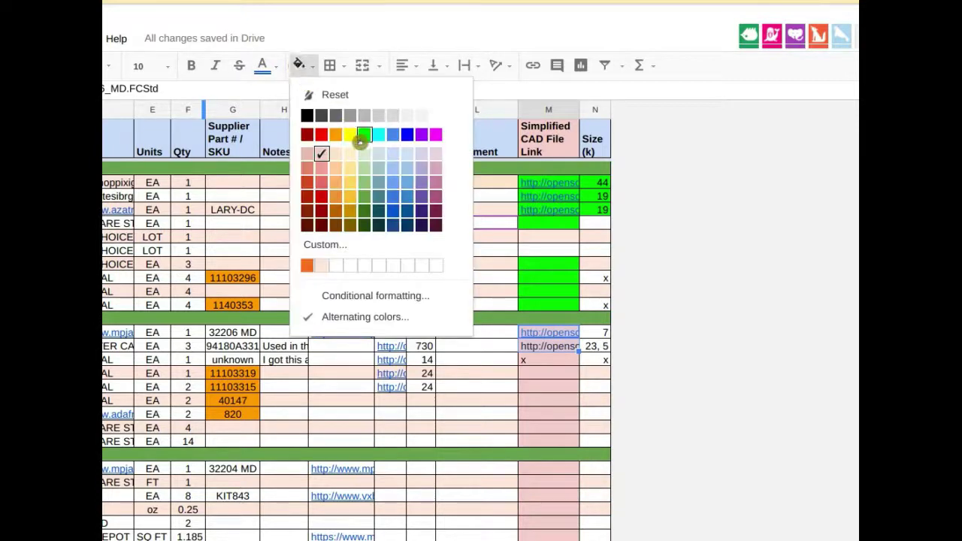
left_click(365, 135)
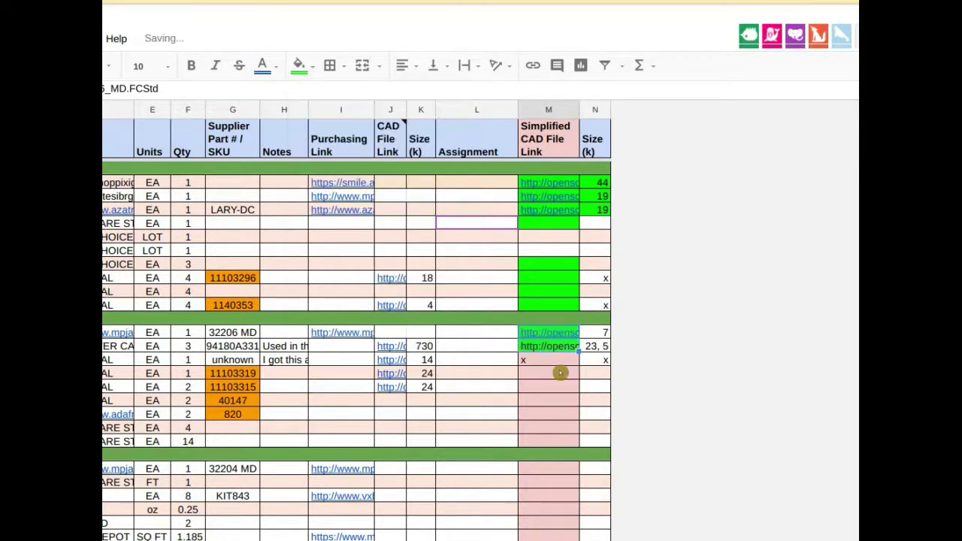
Step: Fill cells M7 and M8 in the Simplified CAD File Link column with red
left_click_drag(548, 239, 547, 251)
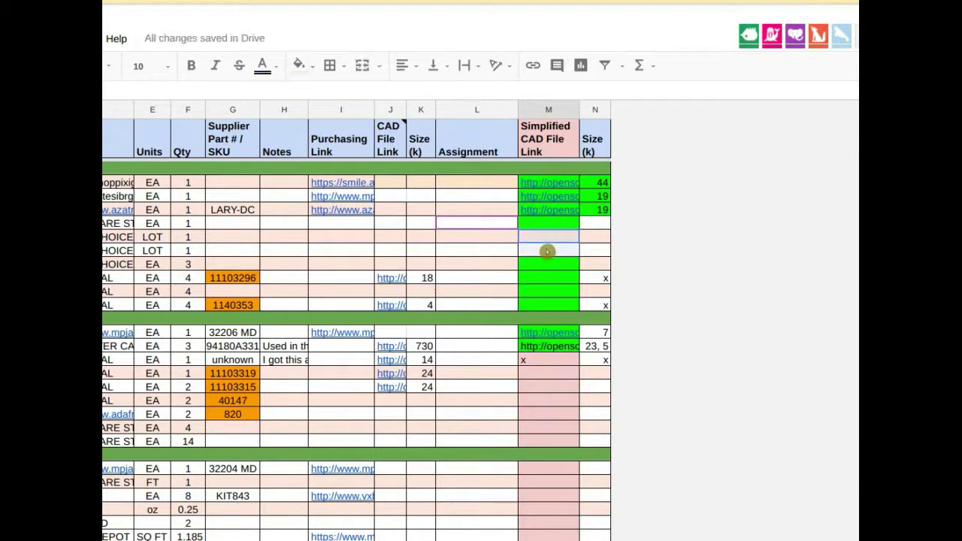
left_click(298, 66)
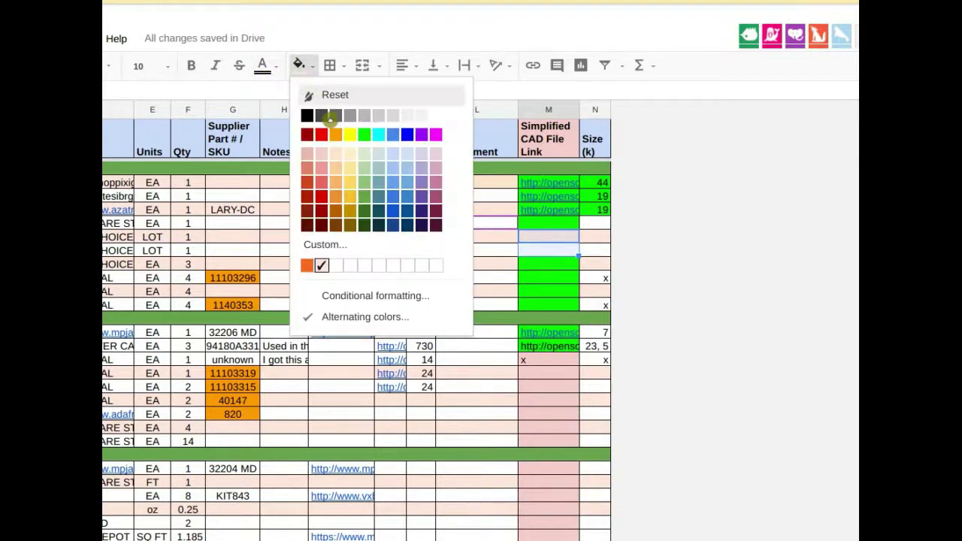
left_click(322, 135)
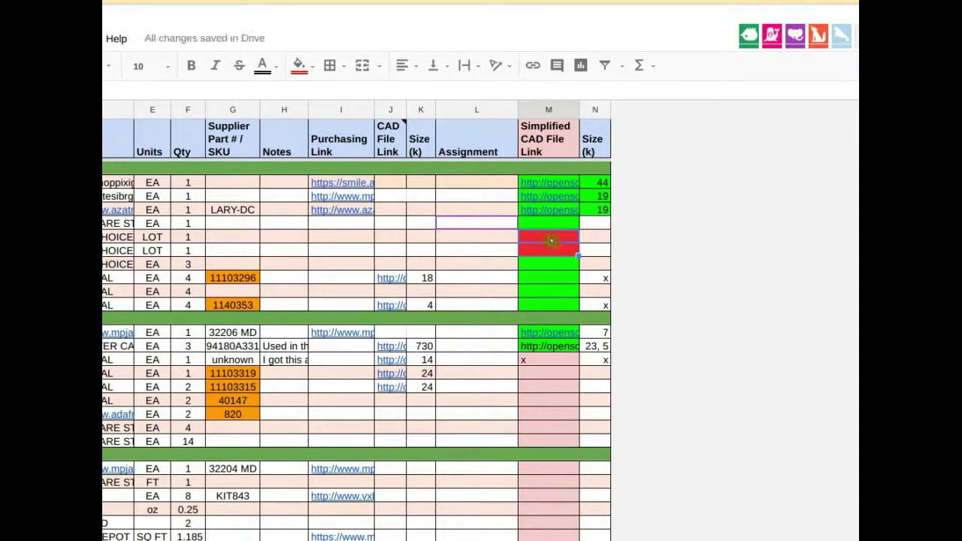
Step: Review the cells in the Simplified CAD File Link column that still have the pink fill, down to the linked printed parts
left_click(552, 361)
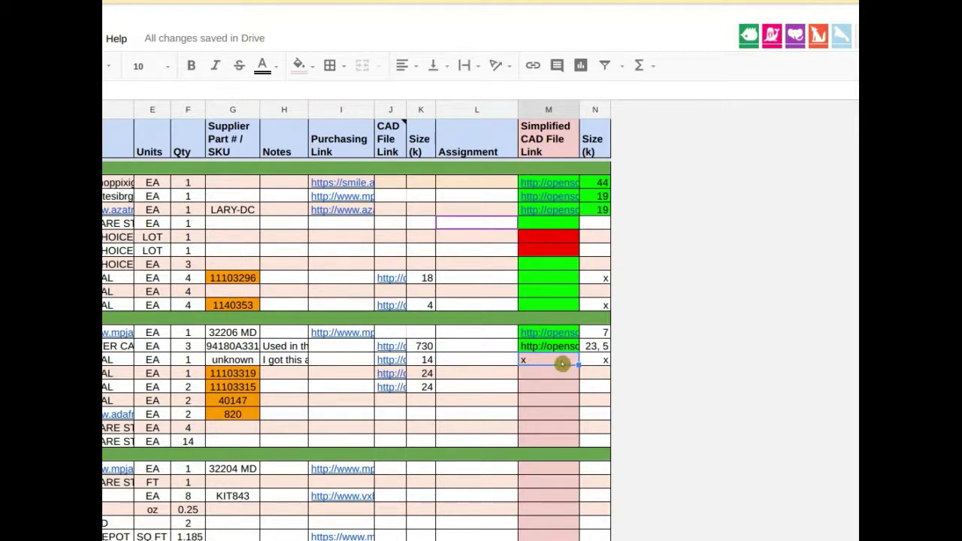
key("Down")
key("Down")
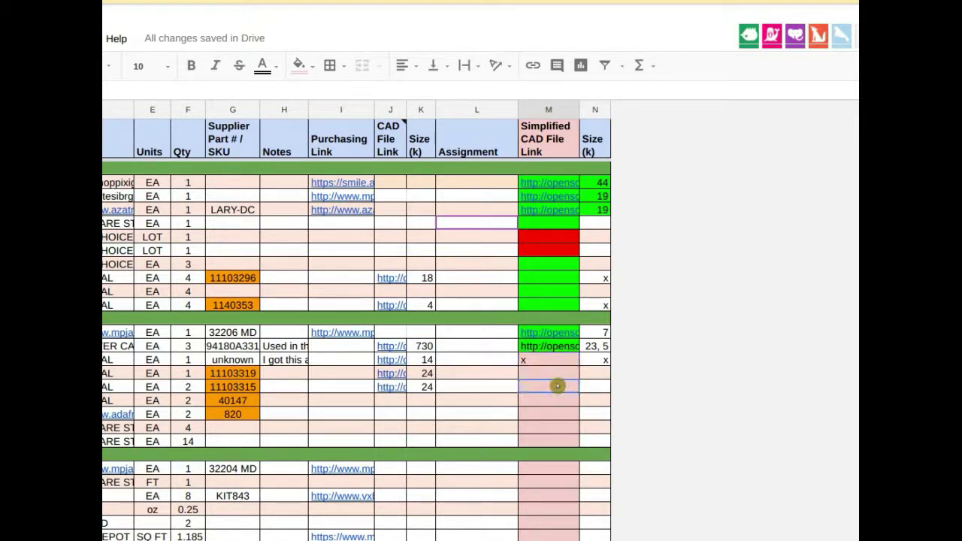
left_click_drag(560, 365, 558, 428)
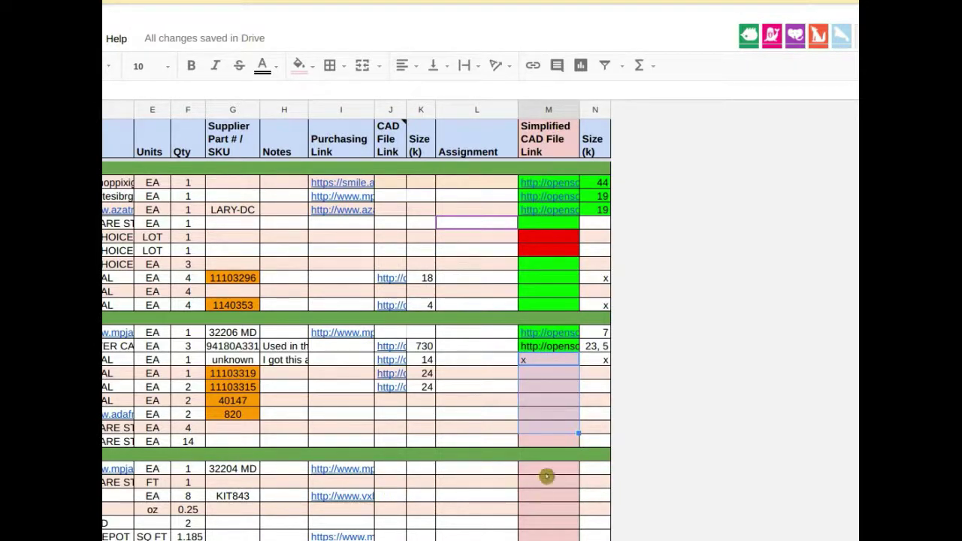
left_click(546, 473)
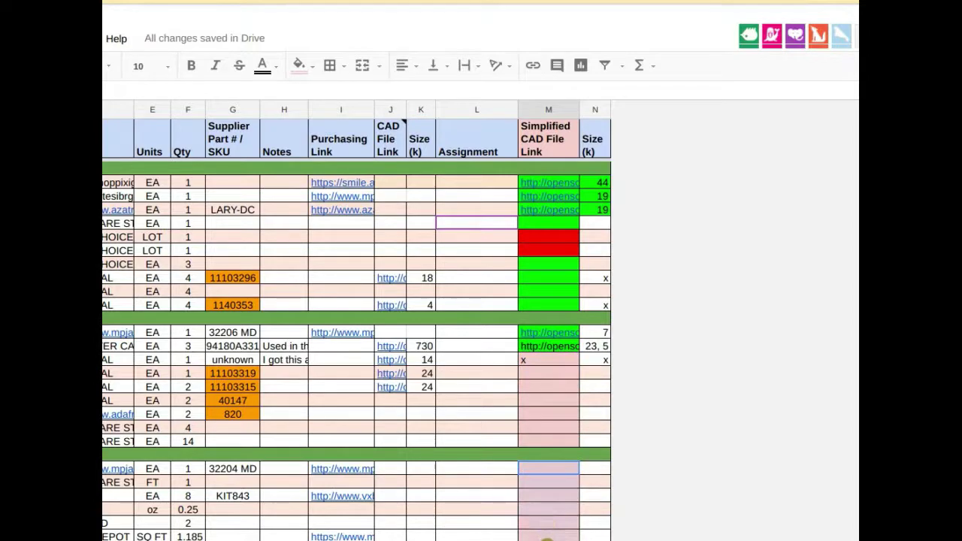
left_click(548, 537, "shift")
scroll(328, 449, "down", 1)
scroll(329, 449, "down", 5)
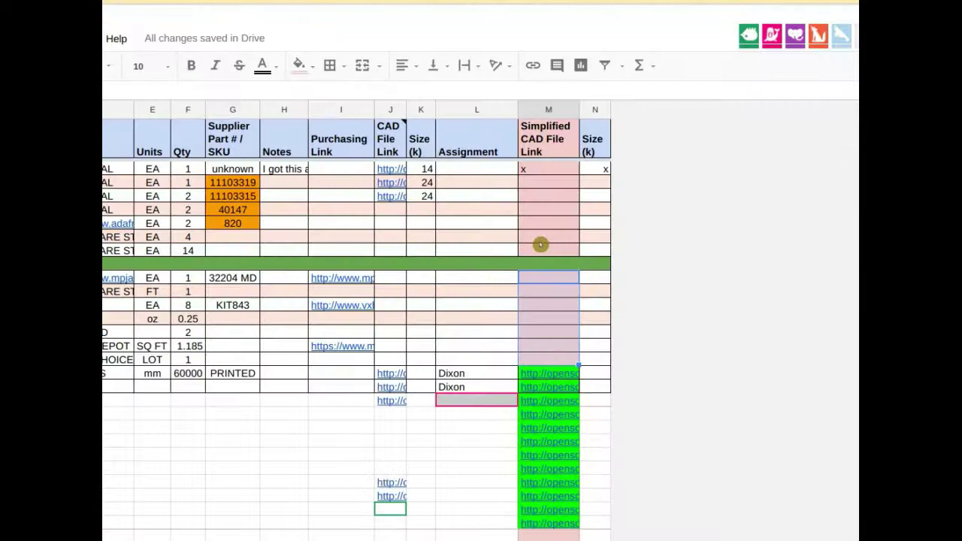
scroll(542, 240, "up", 5)
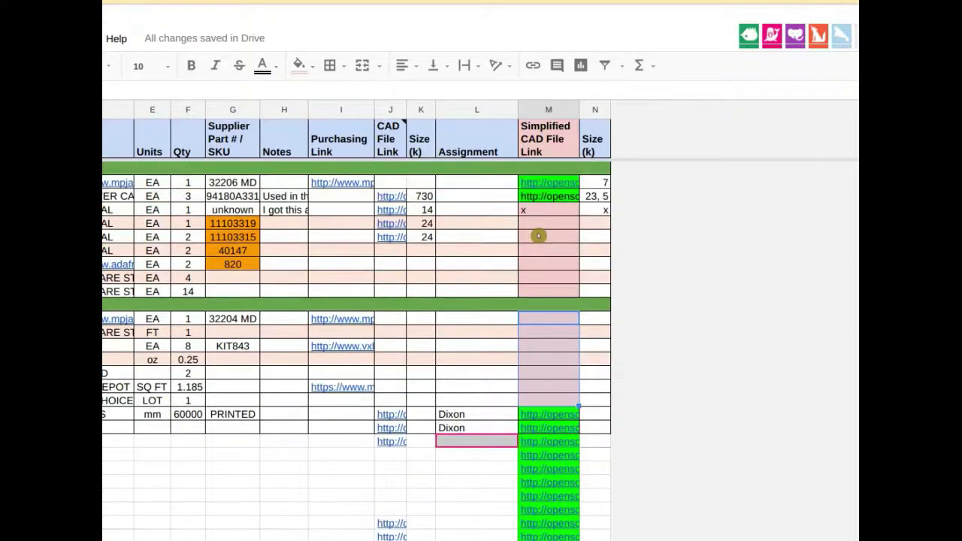
scroll(543, 246, "up", 1)
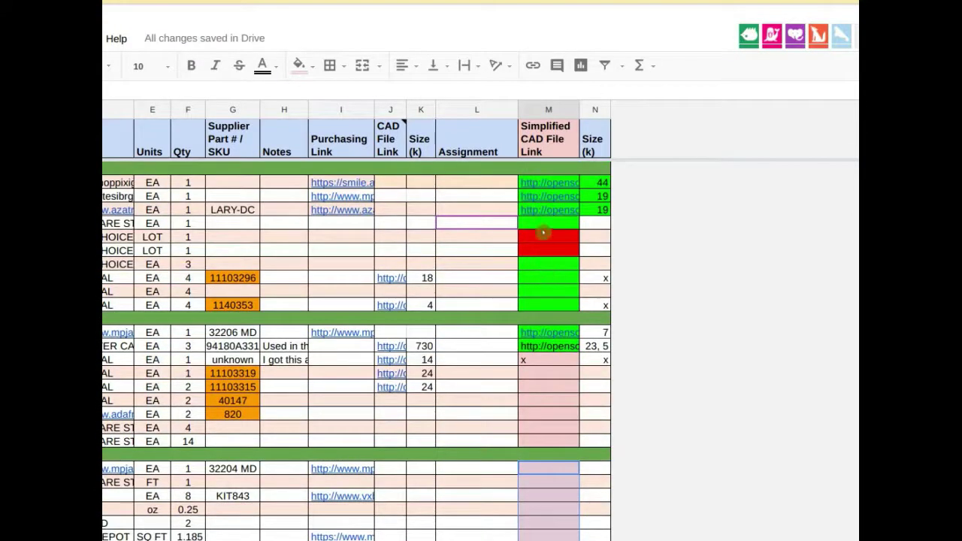
Step: Enter the same assignee's first name in the green cells M6 and M9 of the Simplified CAD File Link column
left_click(548, 223)
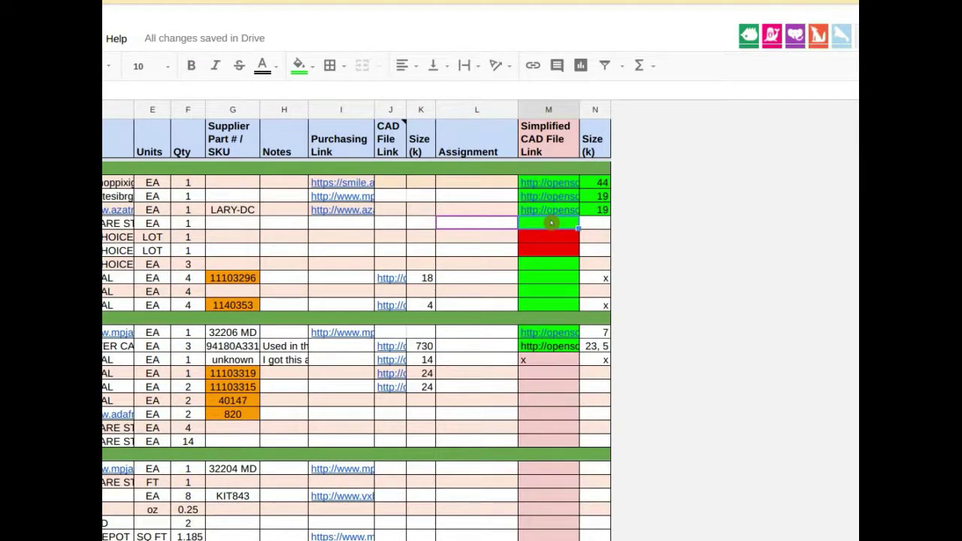
type("jose")
left_click(542, 264)
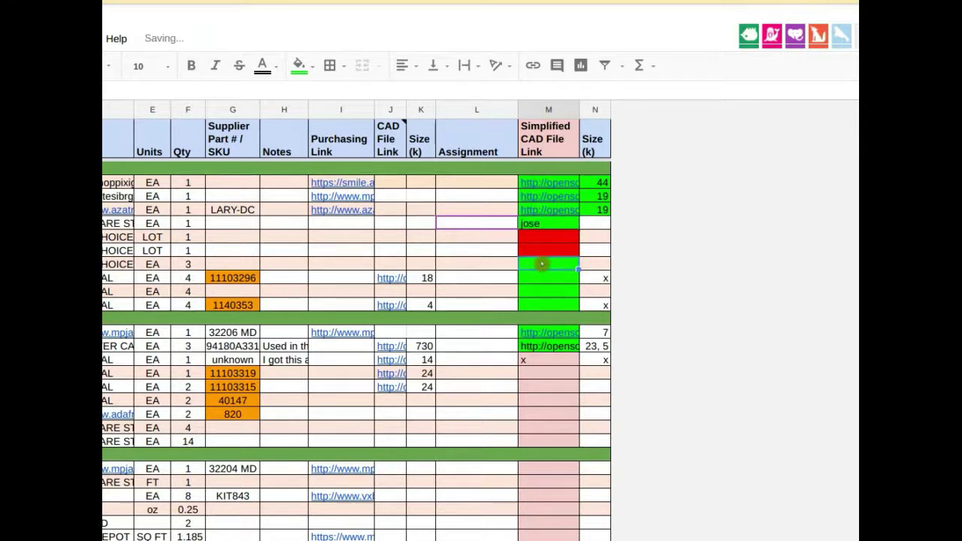
type("jose")
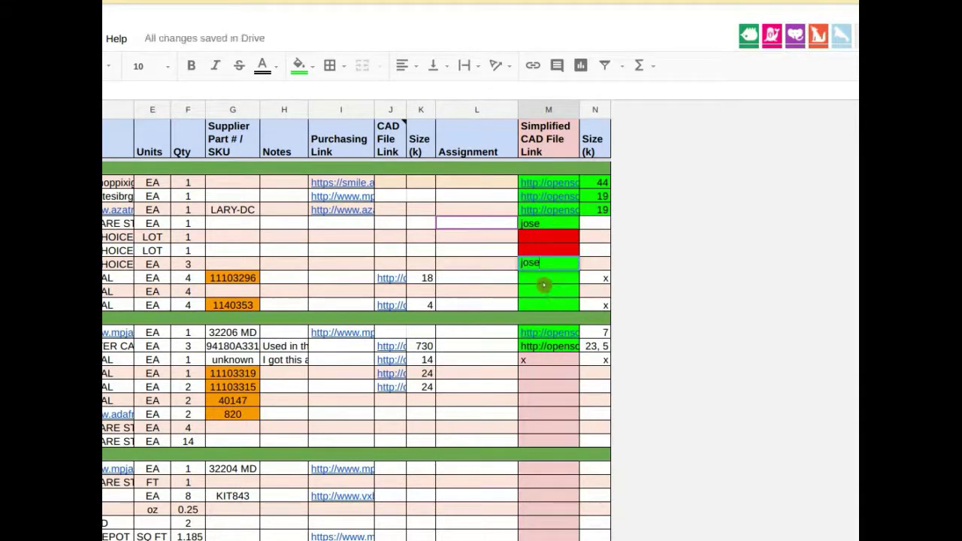
left_click(542, 284)
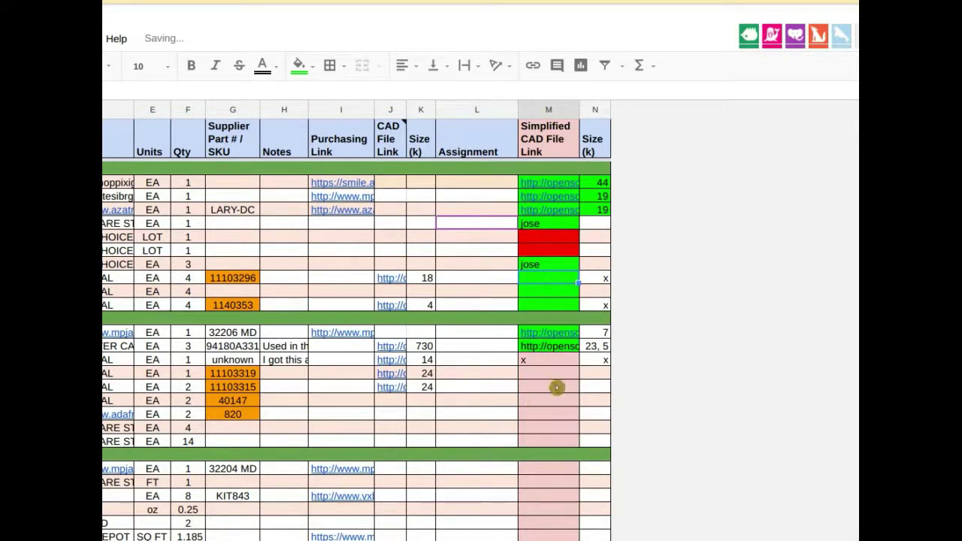
Step: Replace the x in M16 with another assignee's first name, and enter the same name in M17
left_click(541, 363)
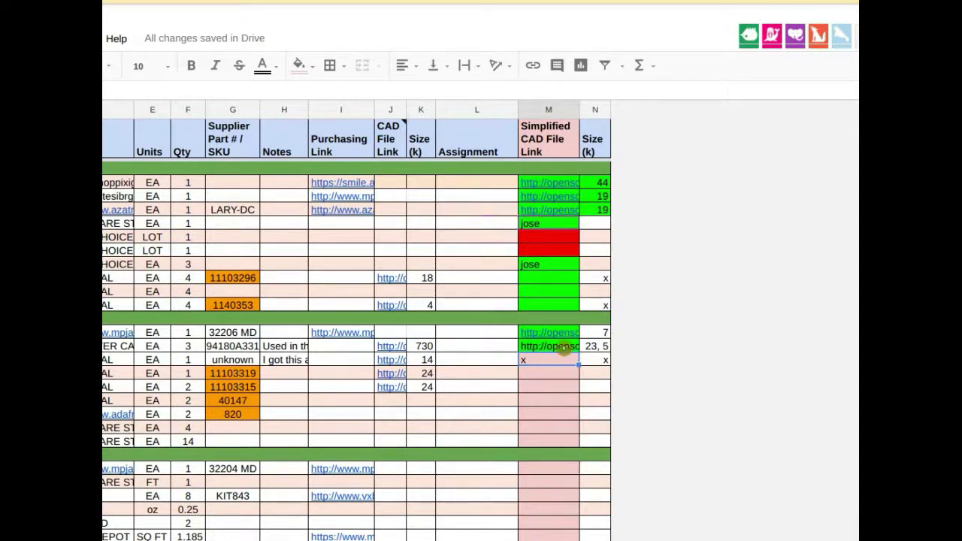
left_click(544, 278)
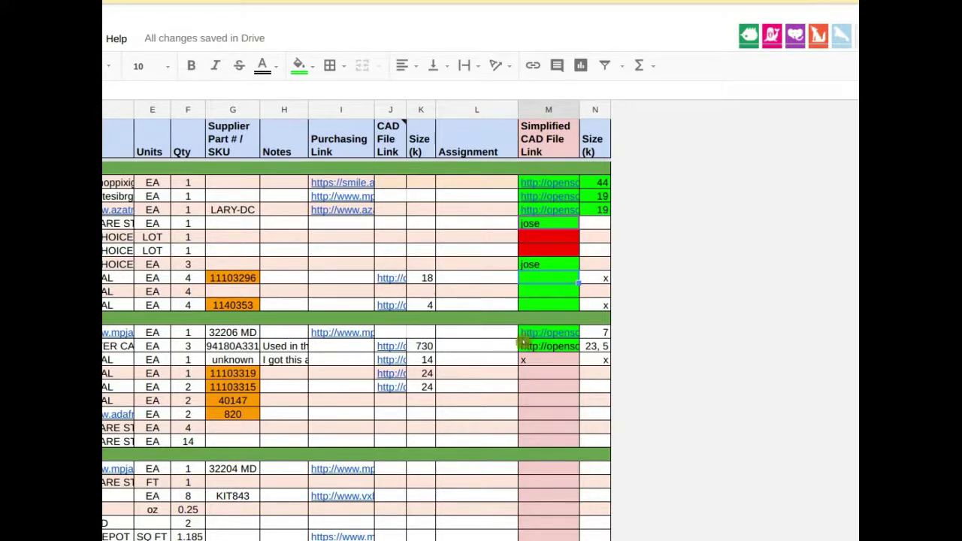
left_click(539, 360)
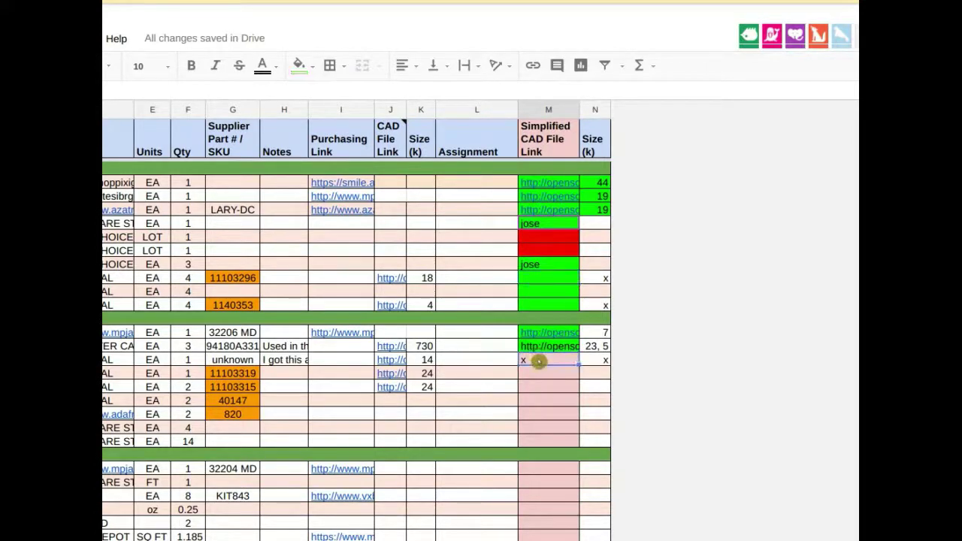
type("alejandro")
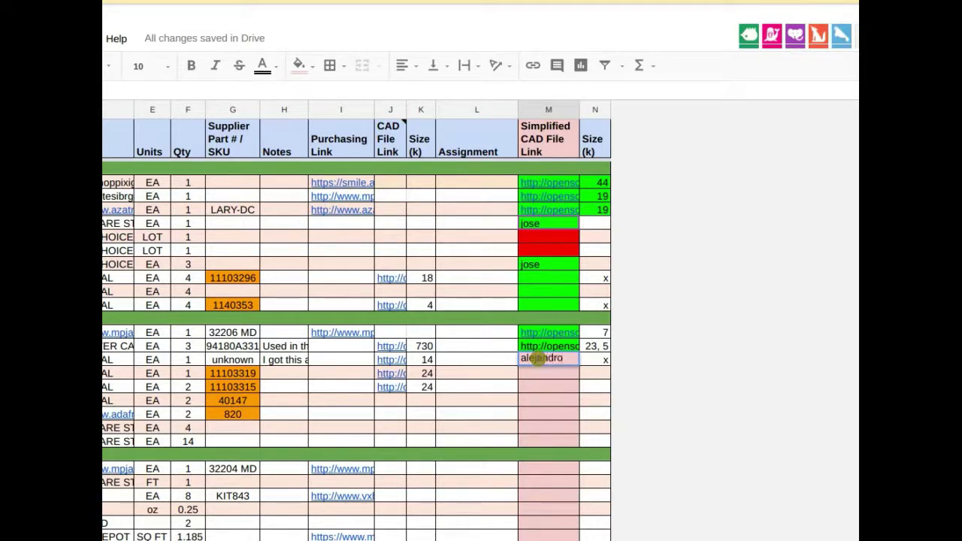
key("Return")
type("ale")
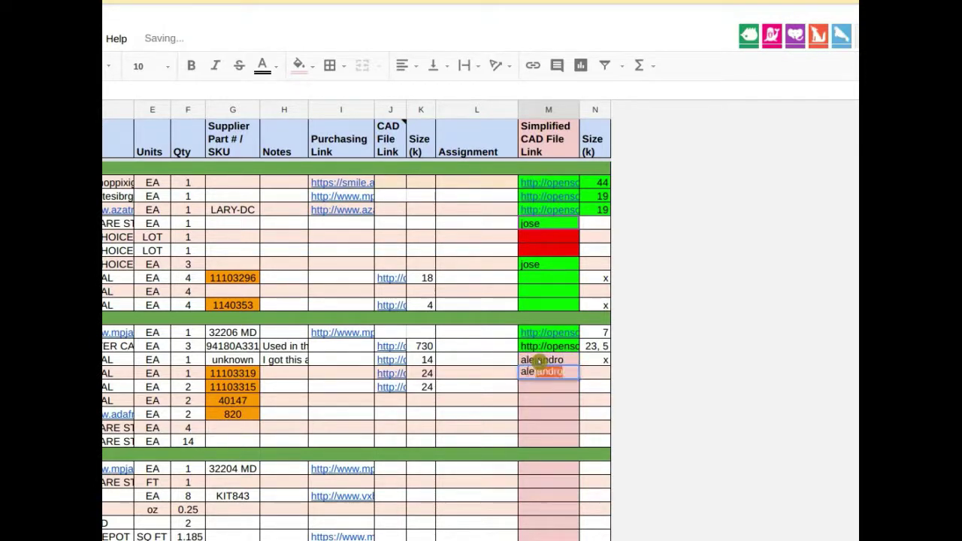
key("Return")
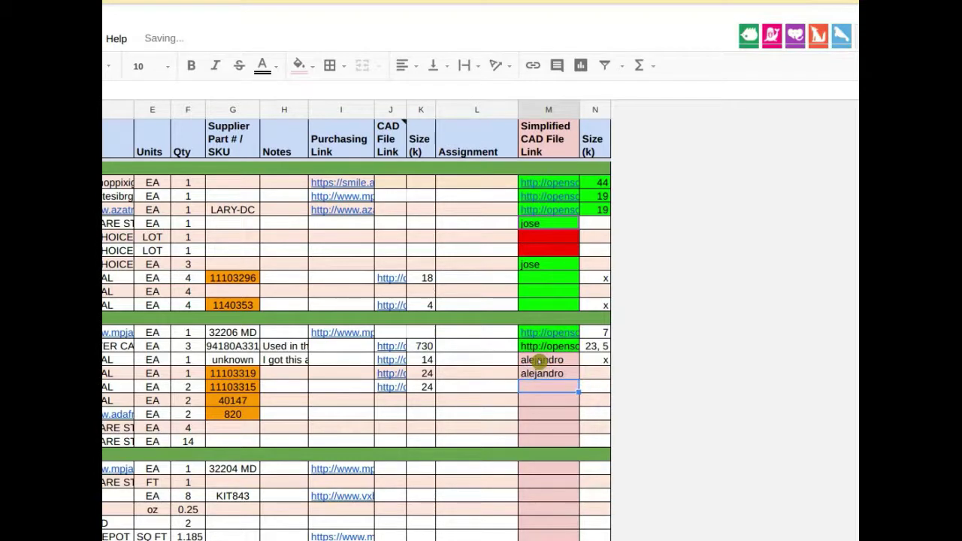
Step: Enter a third assignee's first name in cells M18 and M19
type("will")
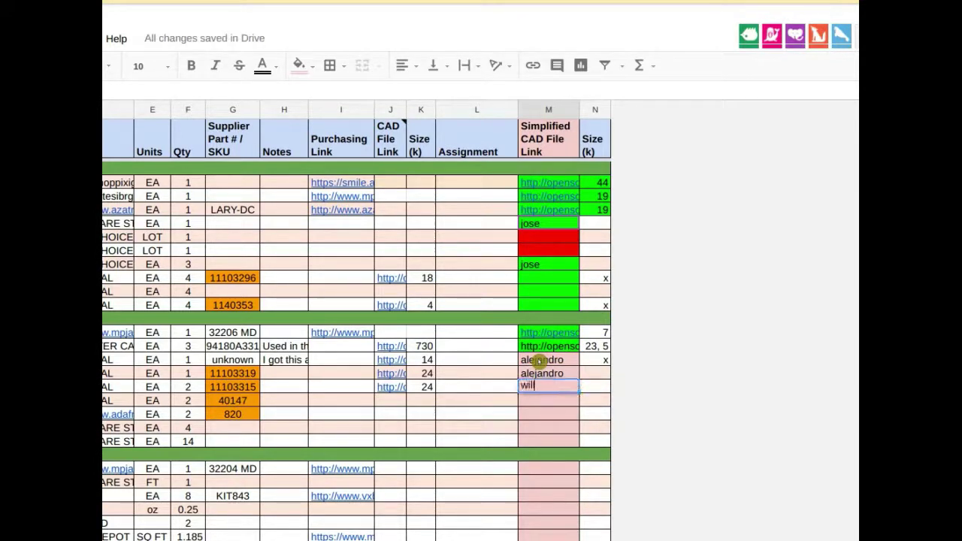
key("Return")
type("willl")
key("Return")
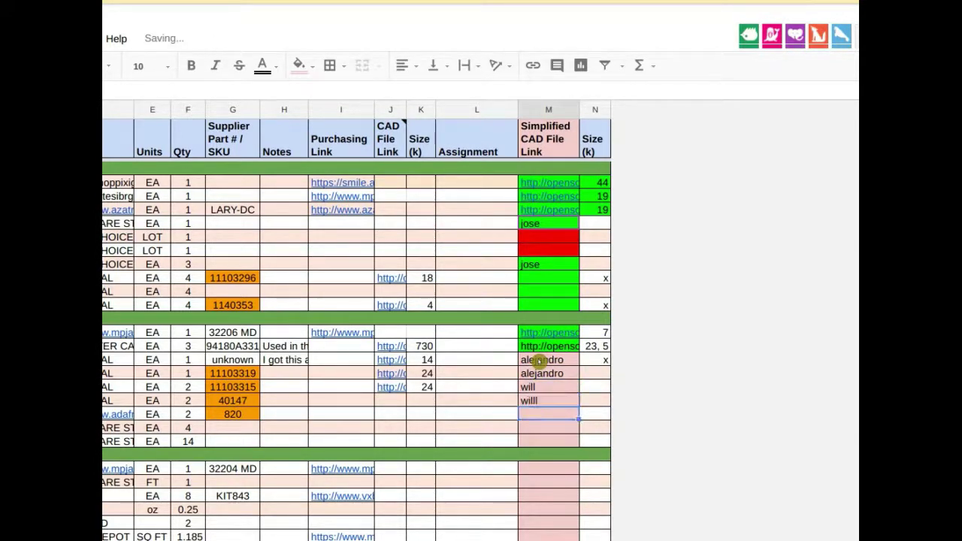
Step: Enter a fourth assignee's first name in M20 and M21, and a fifth assignee's first name in M22
key("Return")
type("joz")
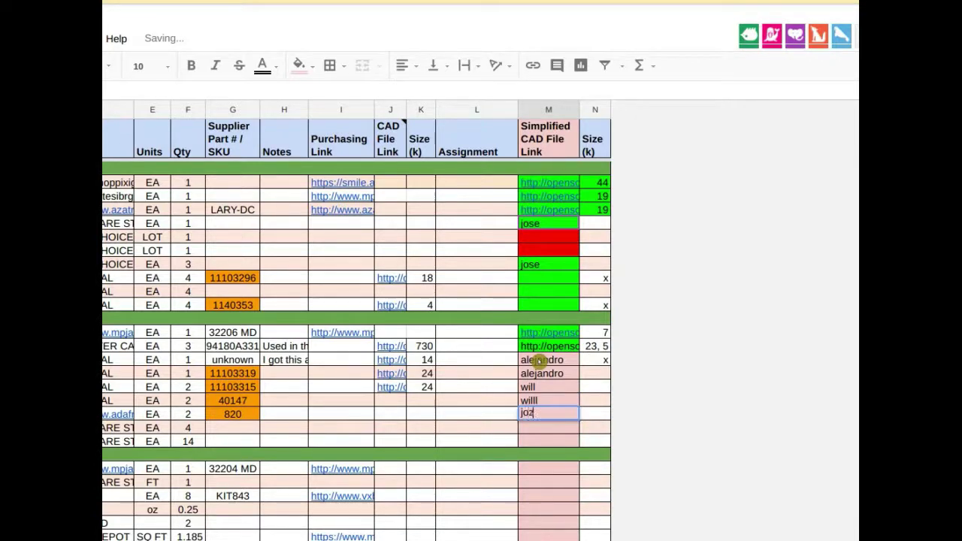
type("ef")
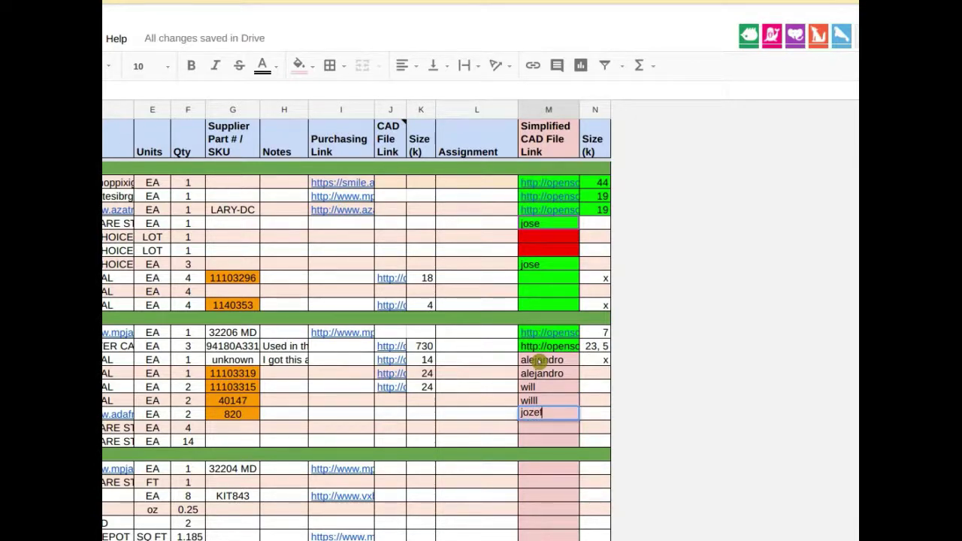
key("Return")
key("Return")
type("jozef")
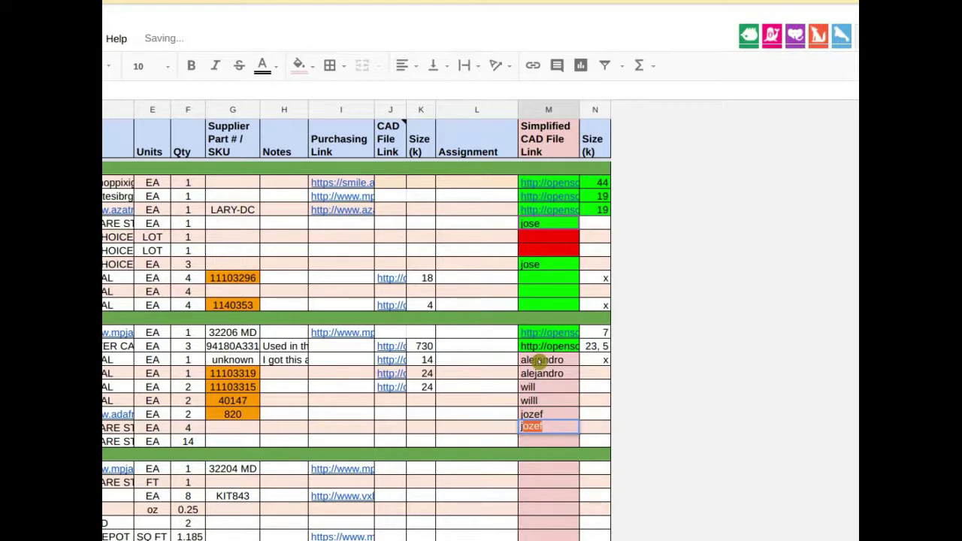
key("Return")
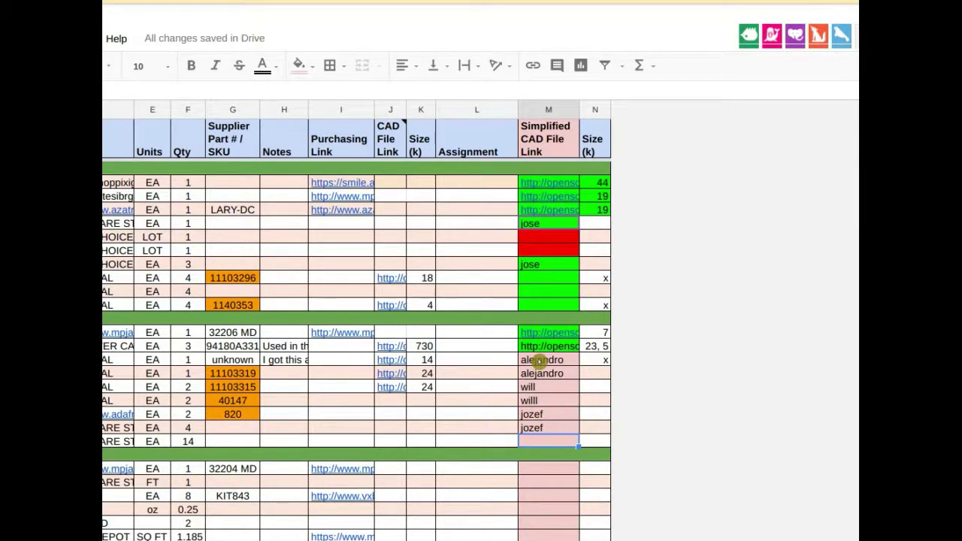
type("roberto")
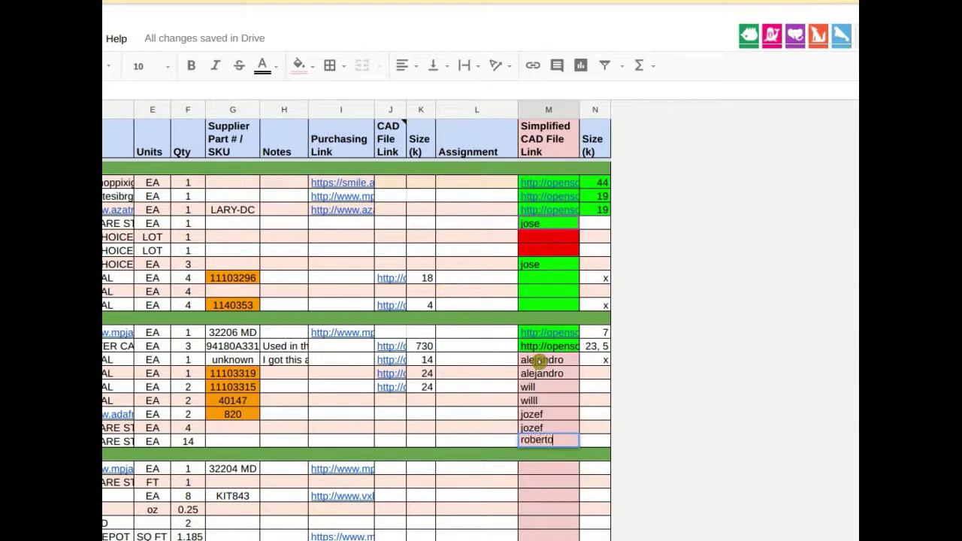
key("Tab")
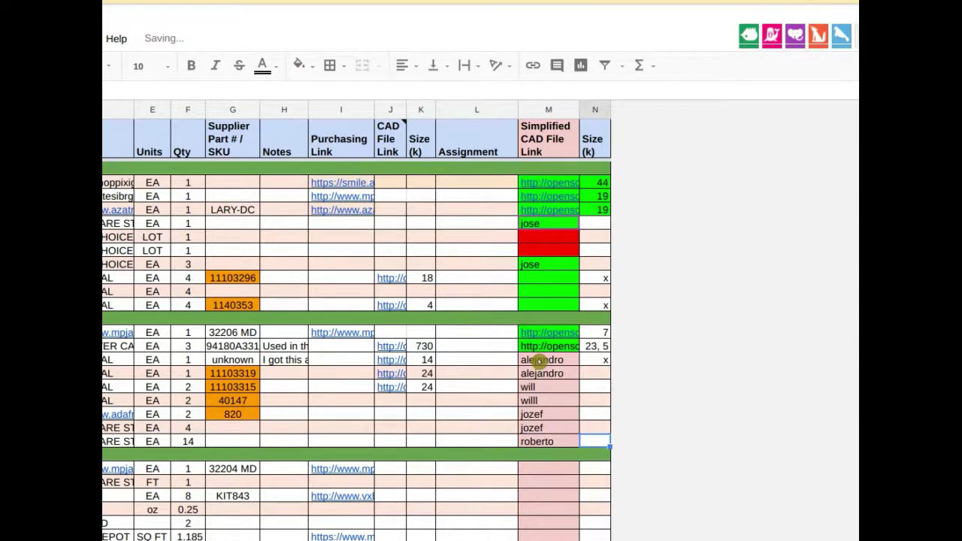
Step: Enter the first name of M22's assignee in cell M24, and a sixth assignee's first name in M25 and M26
left_click(540, 468)
type("roberto")
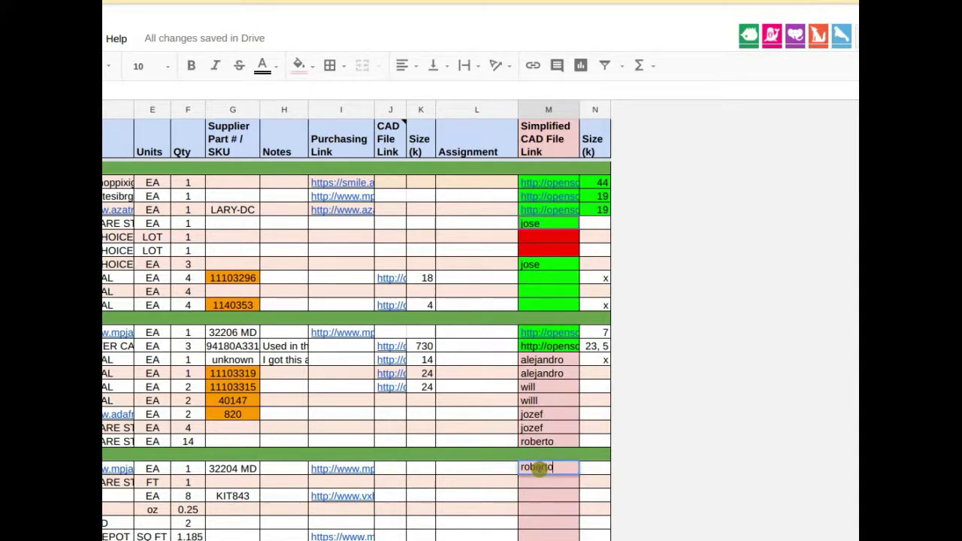
key("Return")
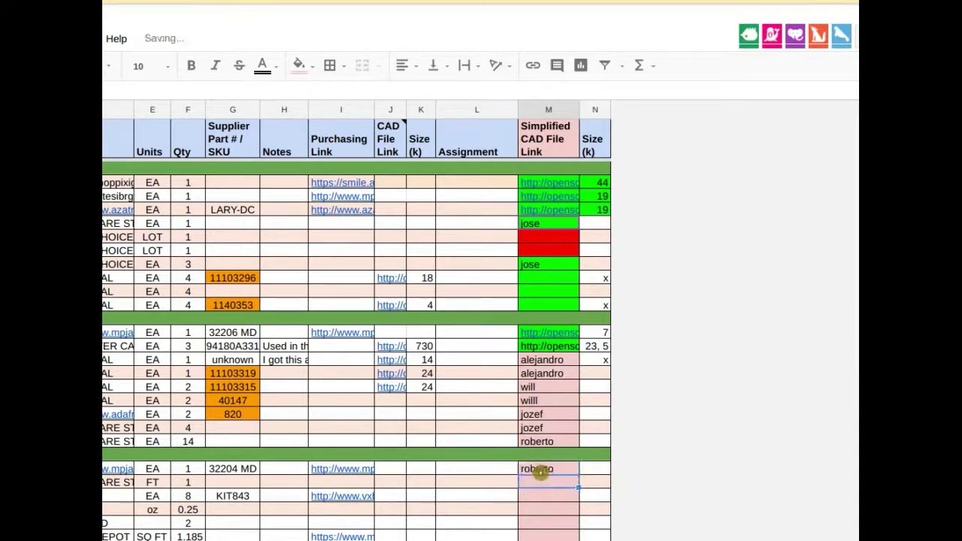
type("dixon")
key("Return")
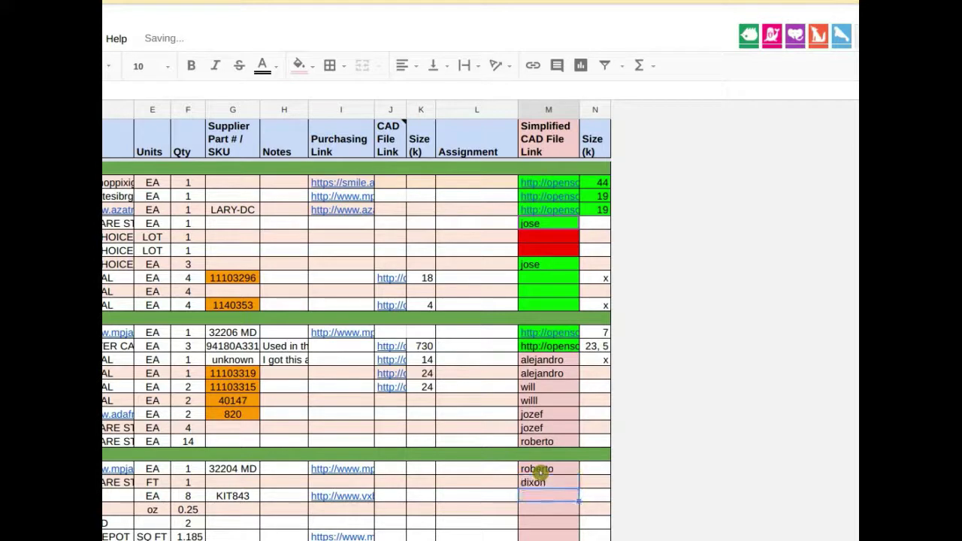
type("dixon")
key("Return")
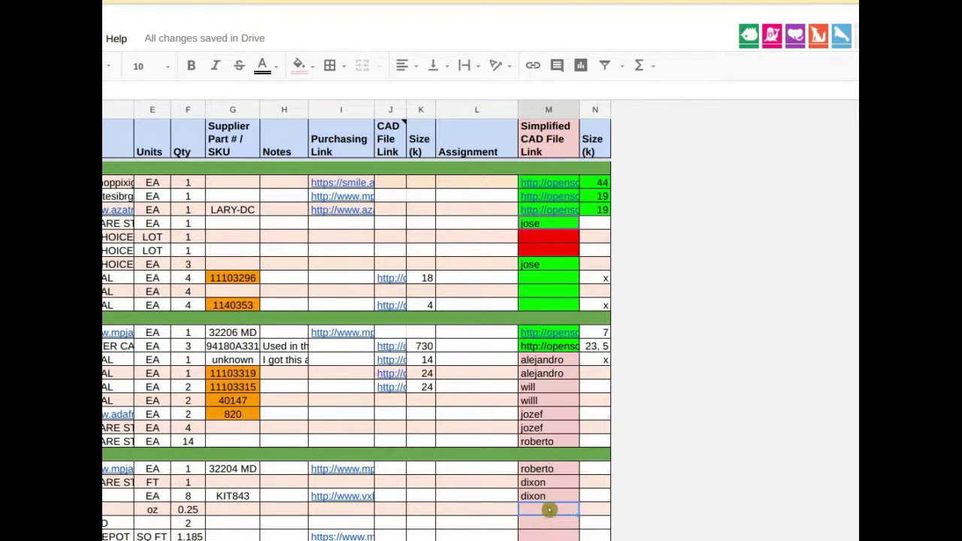
Step: Fill cell M27 of the Simplified CAD File Link column, in the 0.25 oz part's row, with red
left_click(301, 65)
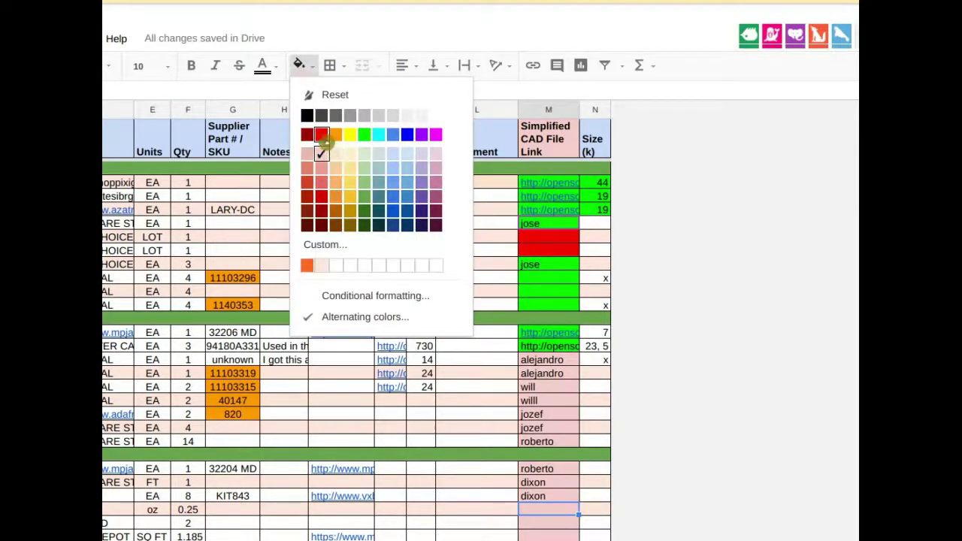
left_click(322, 136)
Step: Consult the Filament Winder VBOM slide and enter the first name of M24's assignee in cell M28 of the part index
left_click(539, 527)
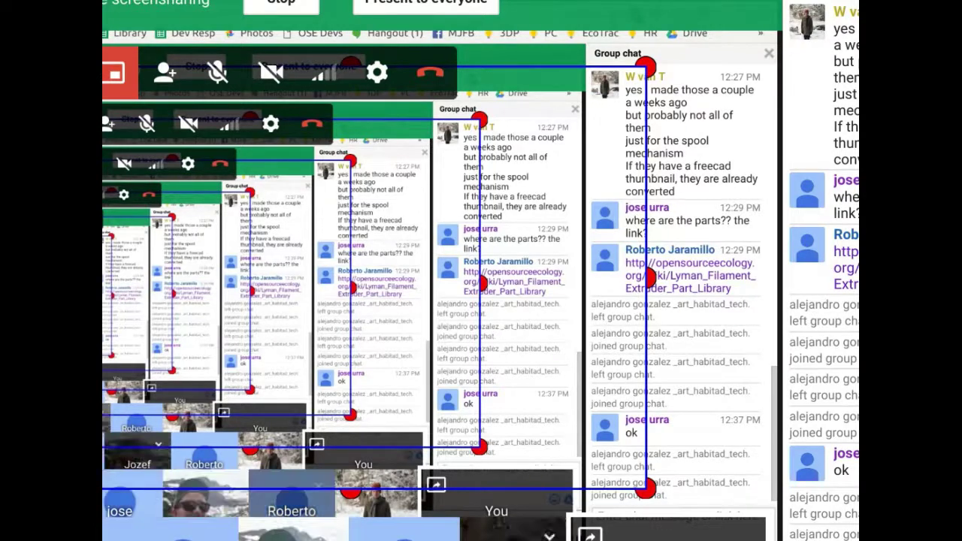
key("alt+Tab")
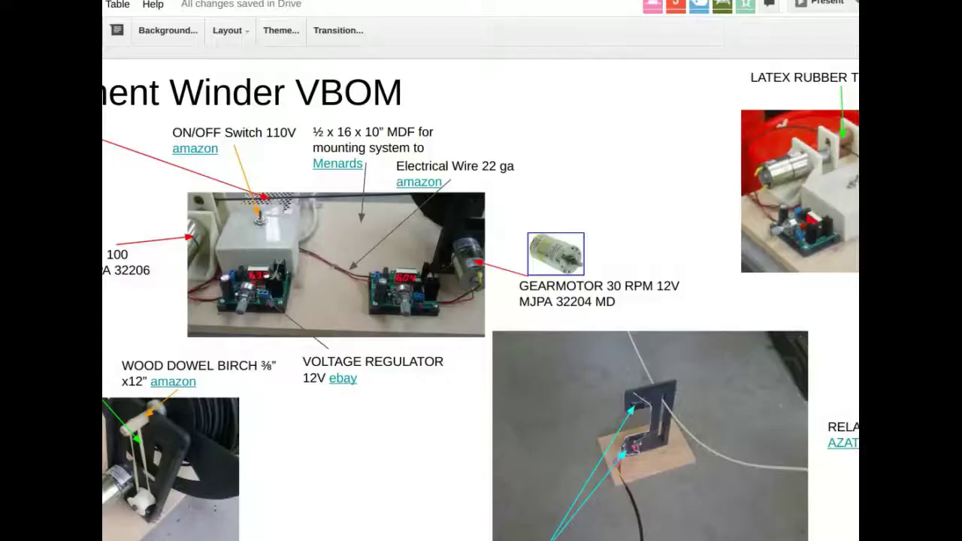
key("ctrl+Tab")
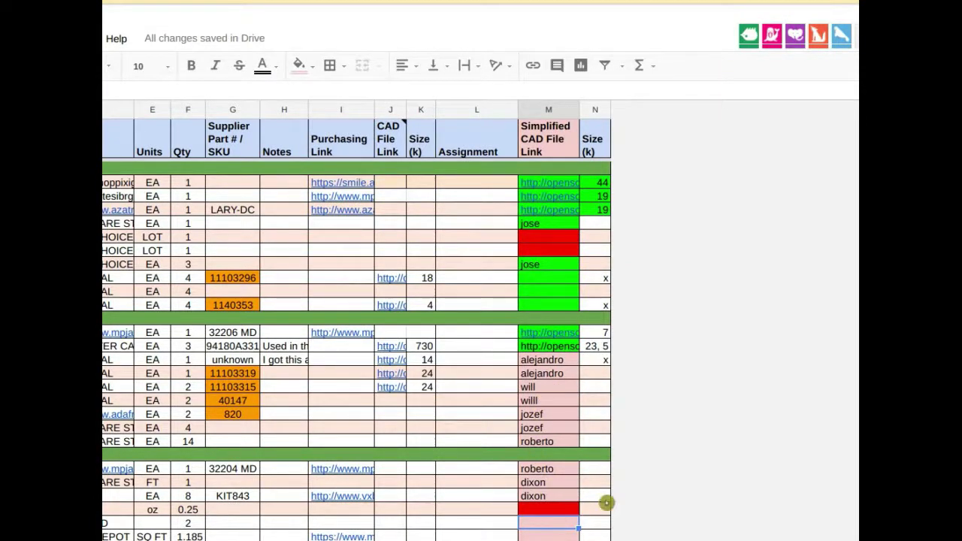
scroll(810, 417, "down", 1)
scroll(809, 417, "down", 5)
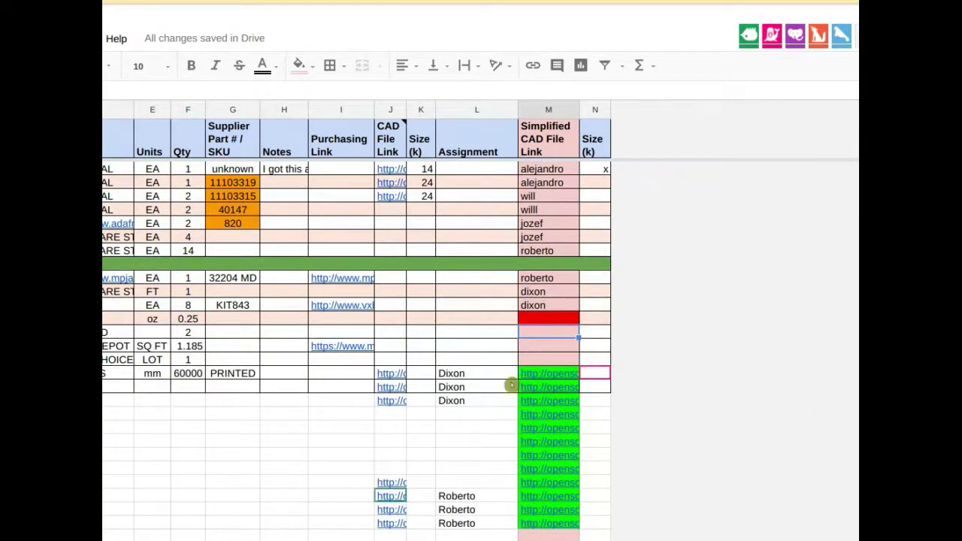
scroll(566, 350, "up", 1)
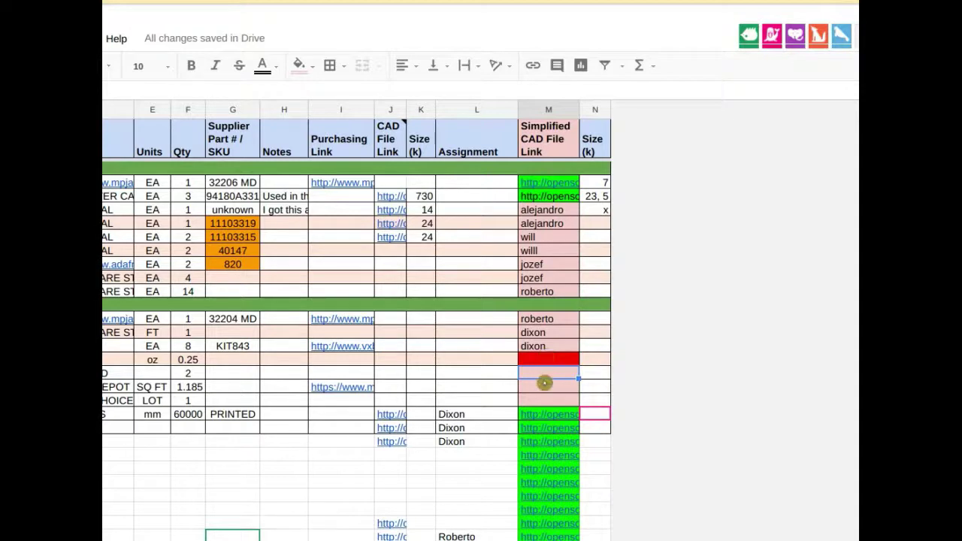
type("rob")
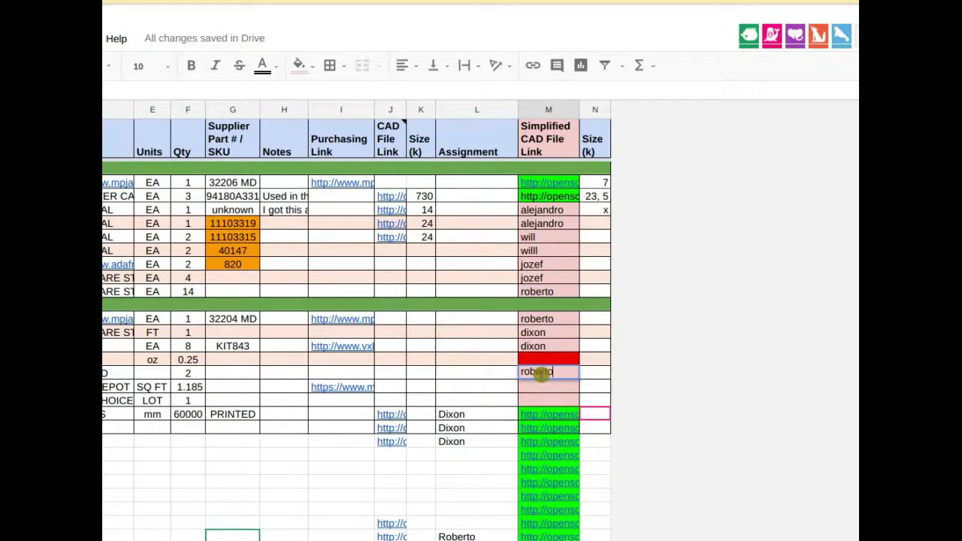
Step: Enter the assignees' first names in the Simplified CAD File Link cells of the rubber bands and MDF board rows
type("erto")
key("Return")
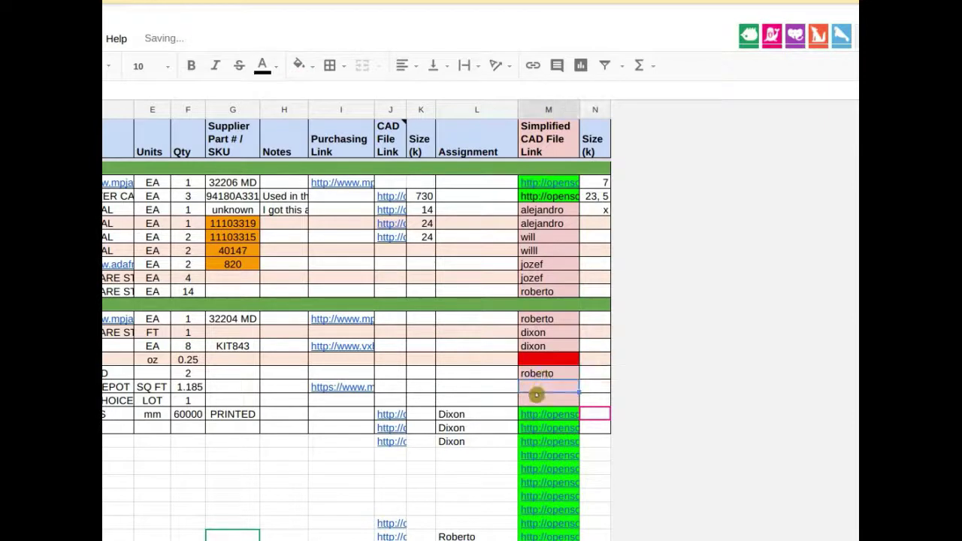
type("w")
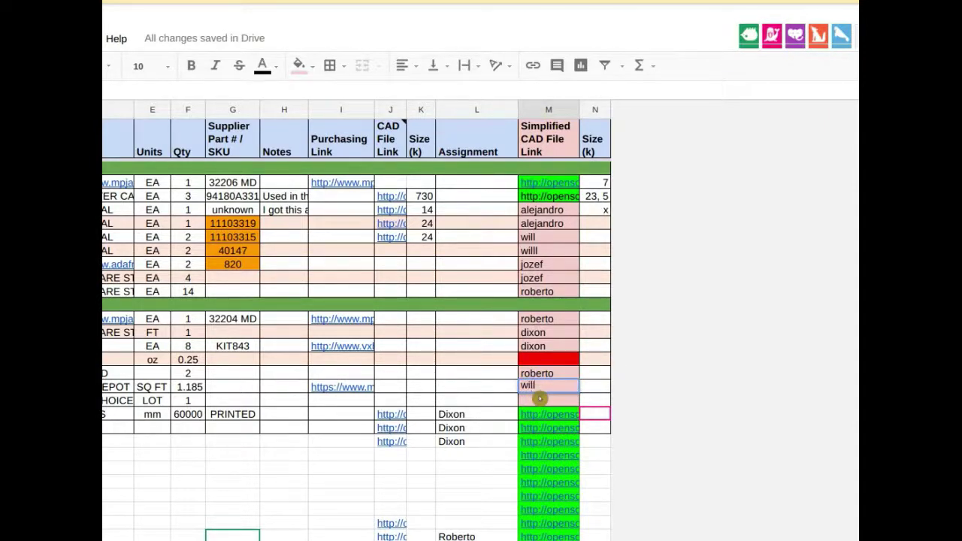
type("ill")
left_click(155, 402)
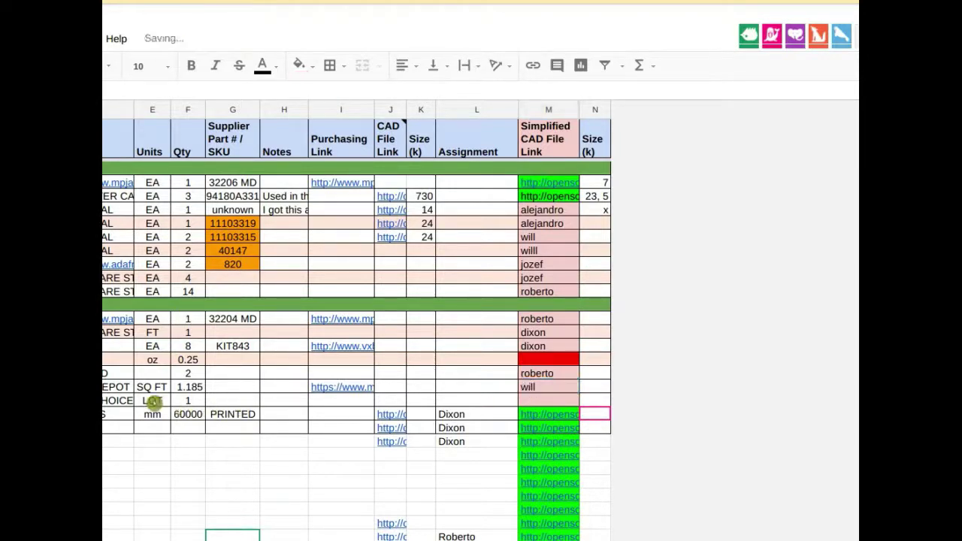
Step: Fill the empty Simplified CAD File Link cell of the TTT row, measured in LOT, with red
key("Left")
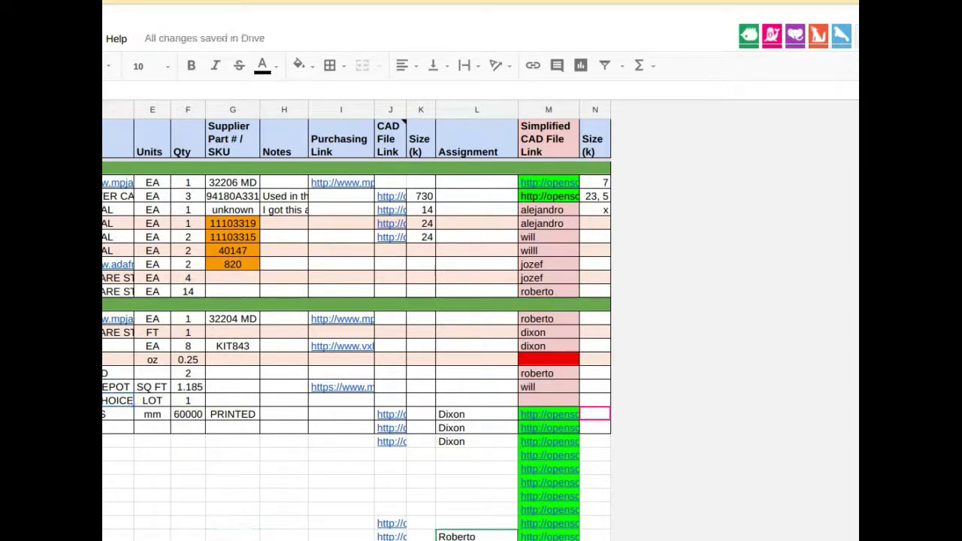
left_click(551, 407)
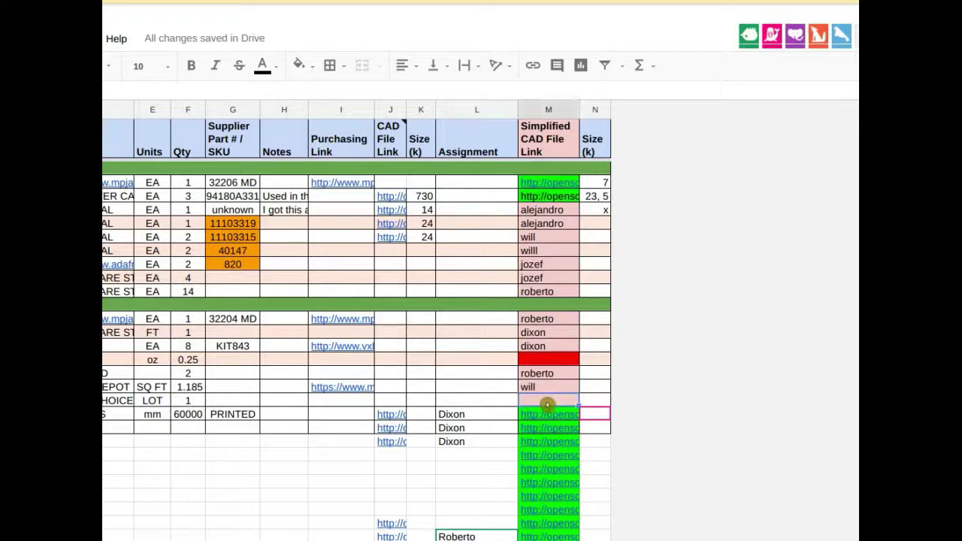
left_click(300, 66)
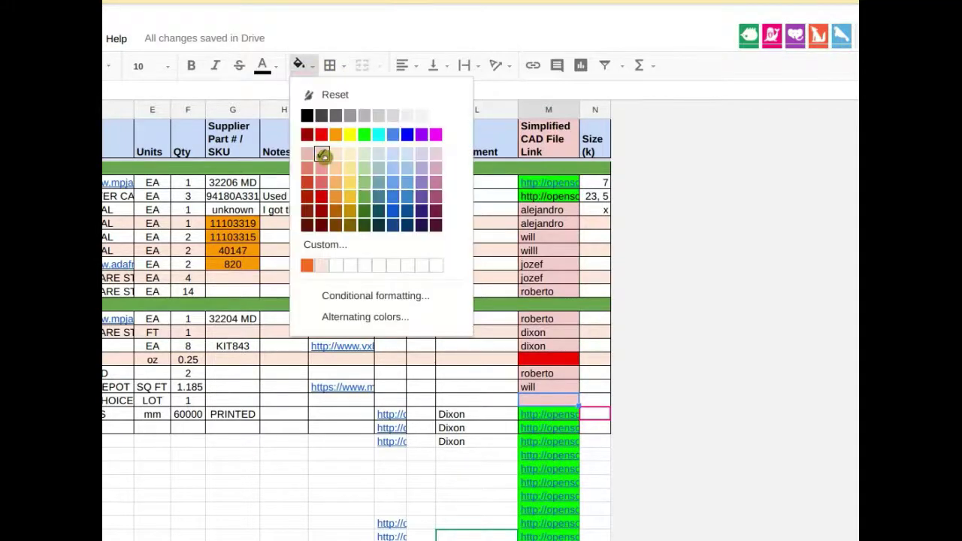
left_click(321, 134)
Step: Copy the assignee's name from the quantity-3 row's Simplified CAD File Link cell down through the three green cells beneath, ending at the M4 washer
scroll(673, 335, "up", 1)
scroll(681, 329, "up", 5)
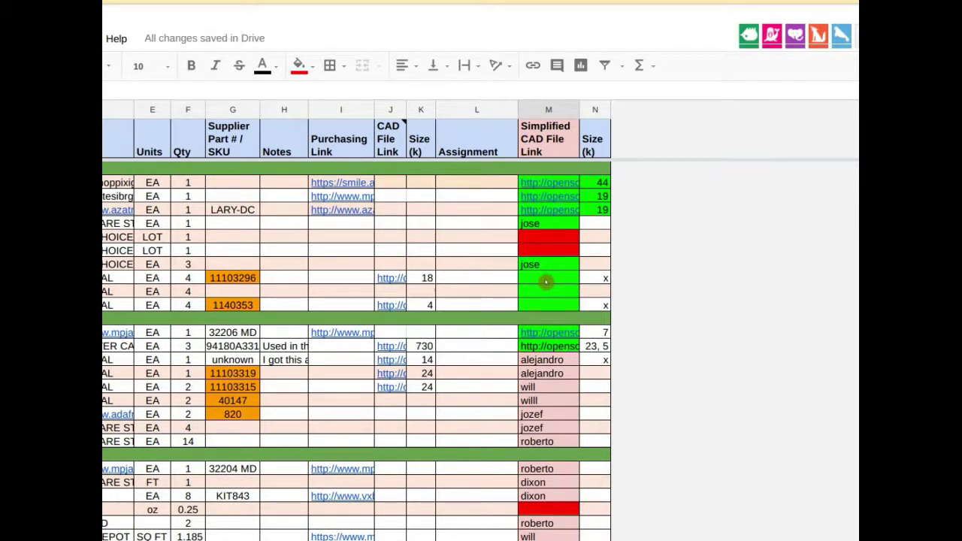
left_click(547, 281)
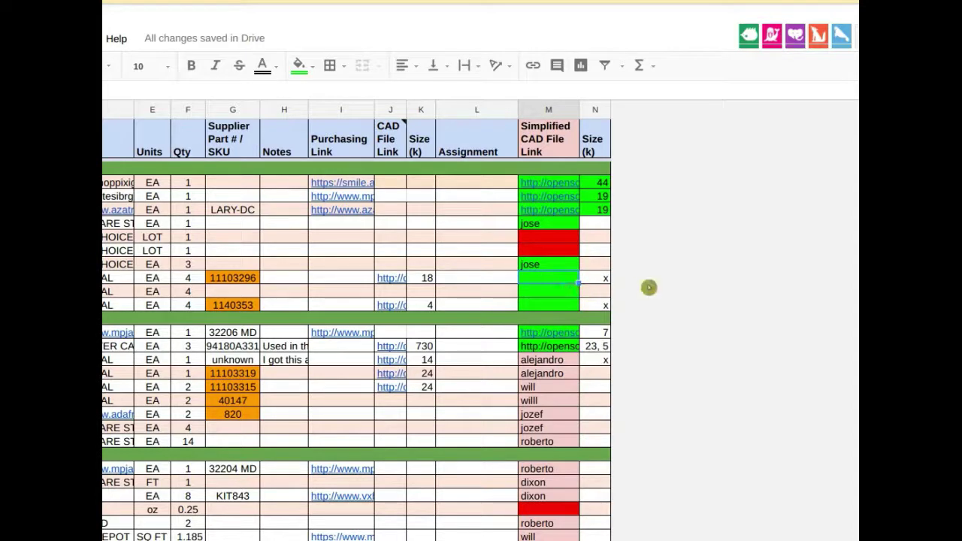
left_click(571, 265)
left_click_drag(576, 268, 583, 305)
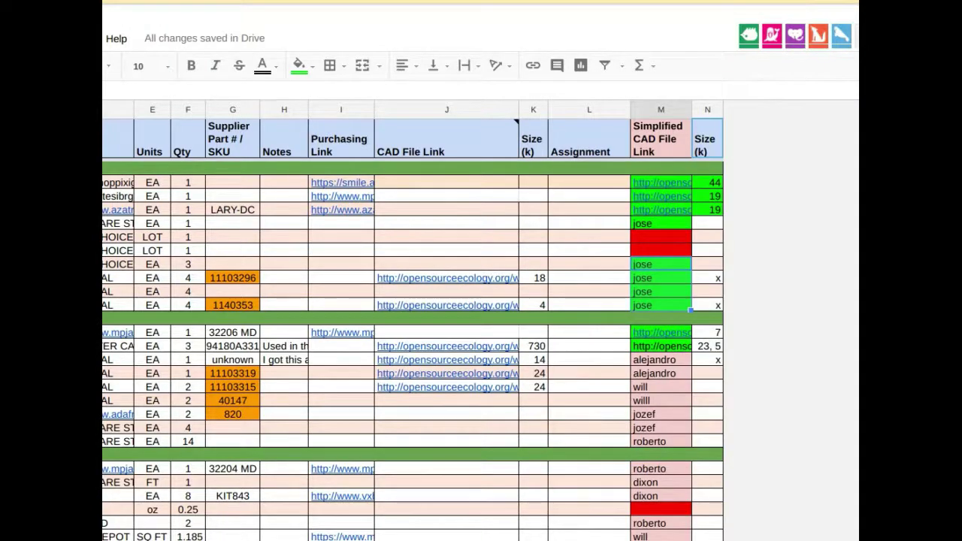
Step: Widen the CAD File Link column to fit its links and review the file links and assignments across the mechanism sections
double_click(518, 110)
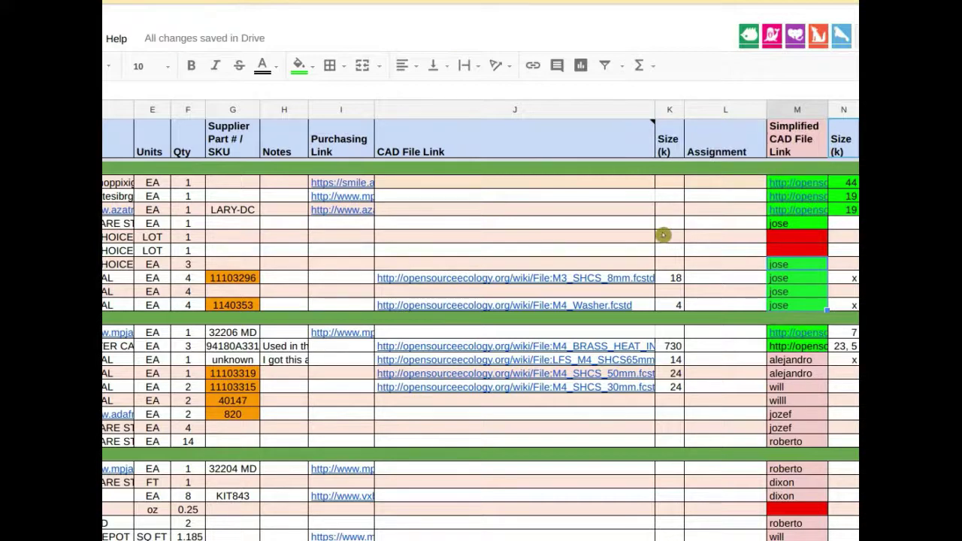
scroll(662, 235, "down", 1)
scroll(653, 234, "down", 5)
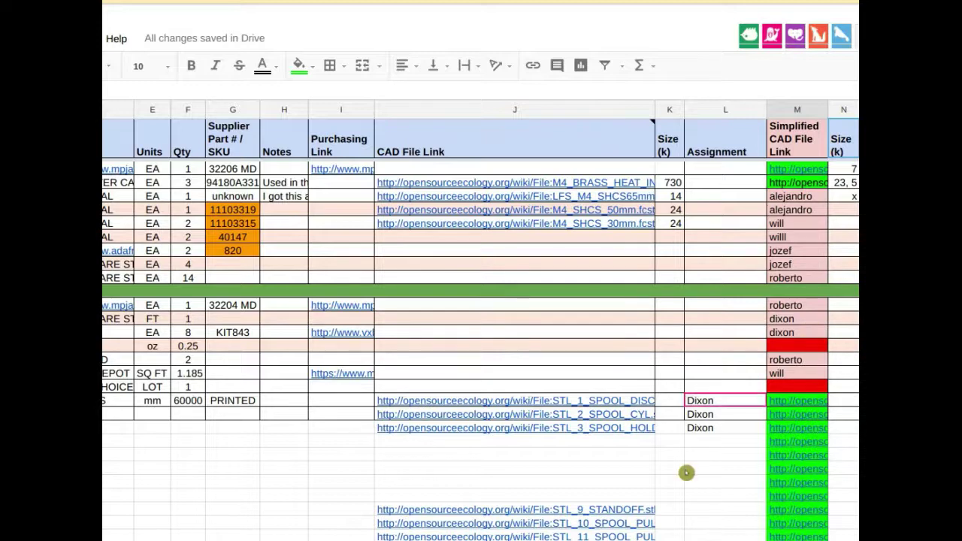
scroll(687, 472, "up", 3)
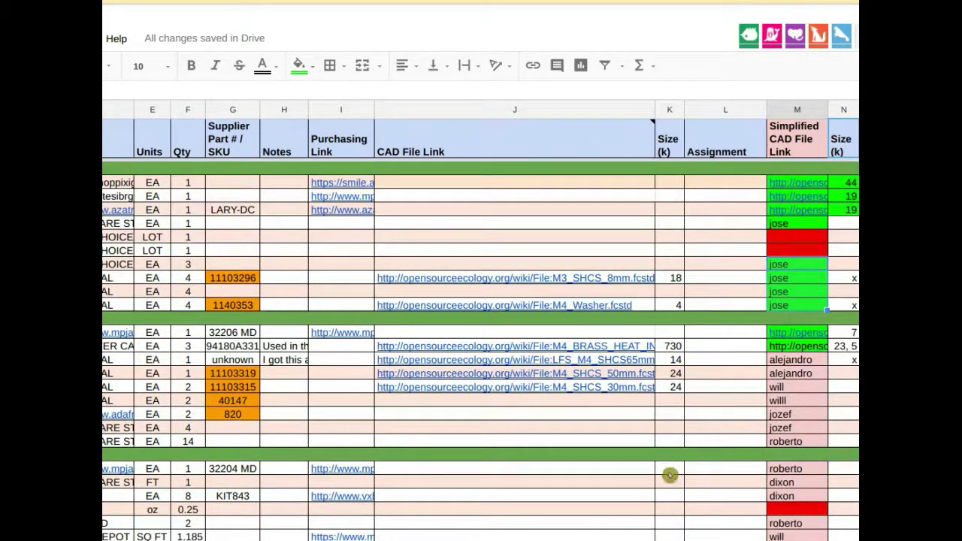
scroll(686, 473, "down", 2)
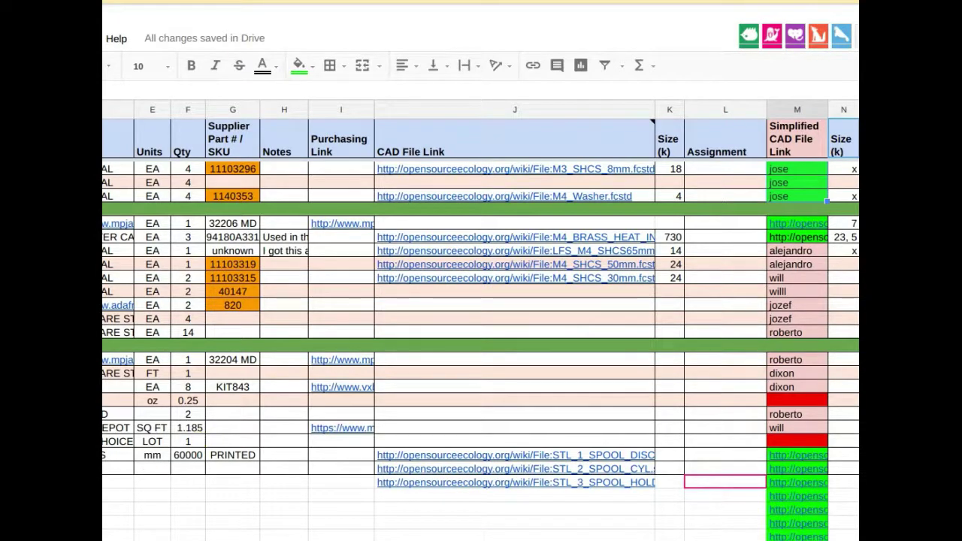
scroll(482, 323, "down", 1)
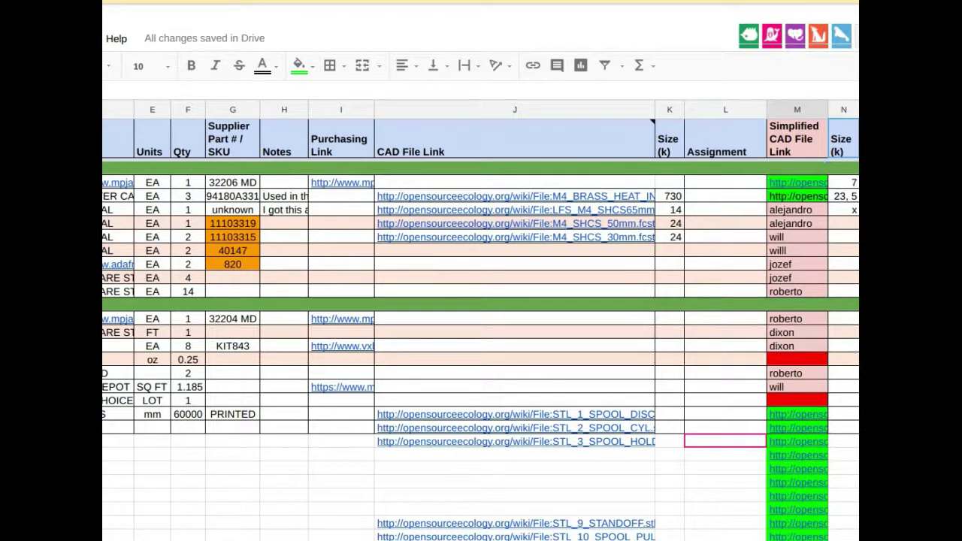
scroll(761, 526, "up", 2)
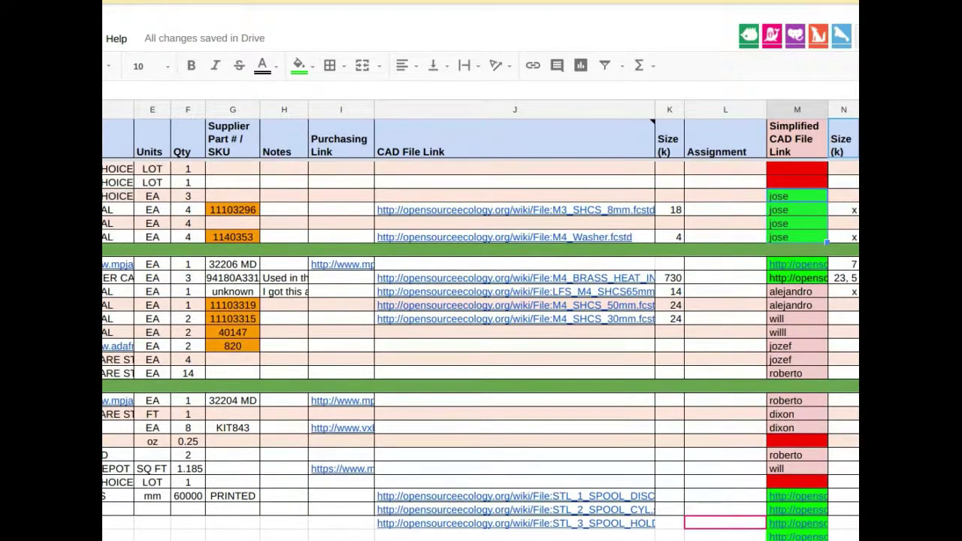
scroll(481, 312, "up", 2)
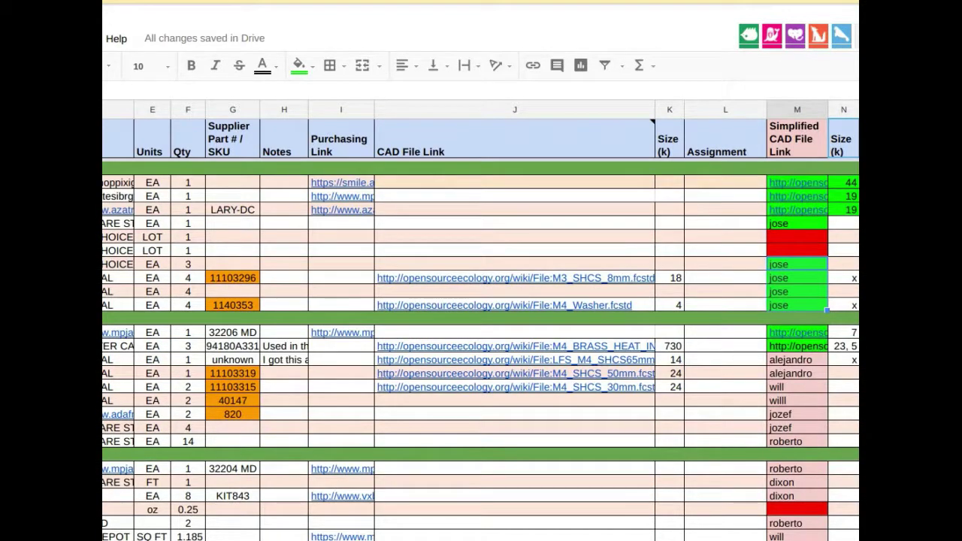
scroll(481, 351, "down", 3)
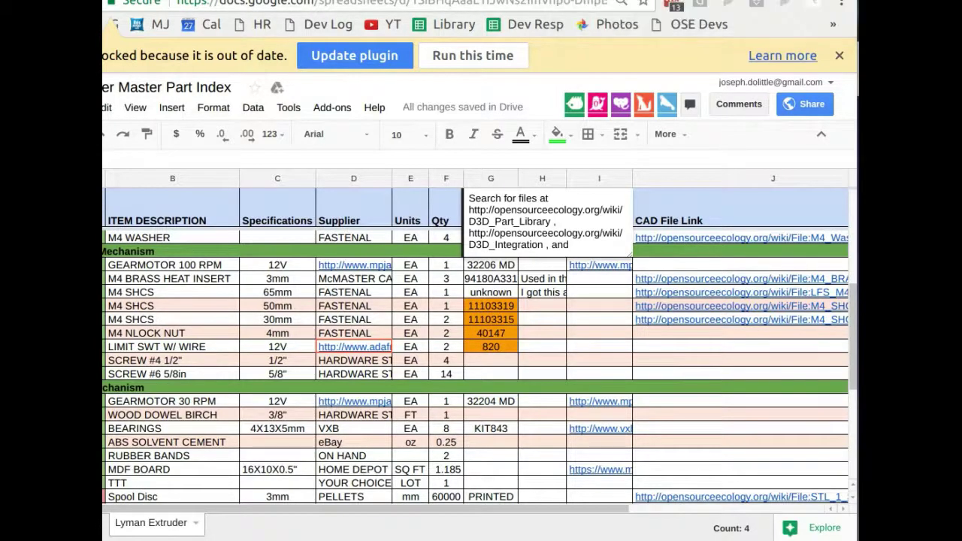
Step: Switch to the Lyman Filament Extruder Part Library wiki page and examine its parts up to the Spooler Electronic PCBs + Power Supply section
key("ctrl+Tab")
key("ctrl+Tab")
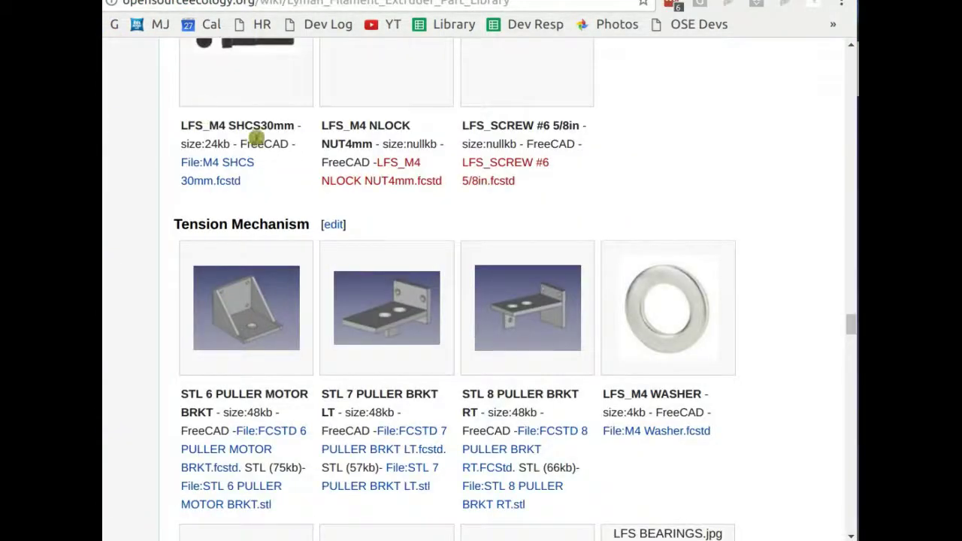
scroll(256, 138, "up", 8)
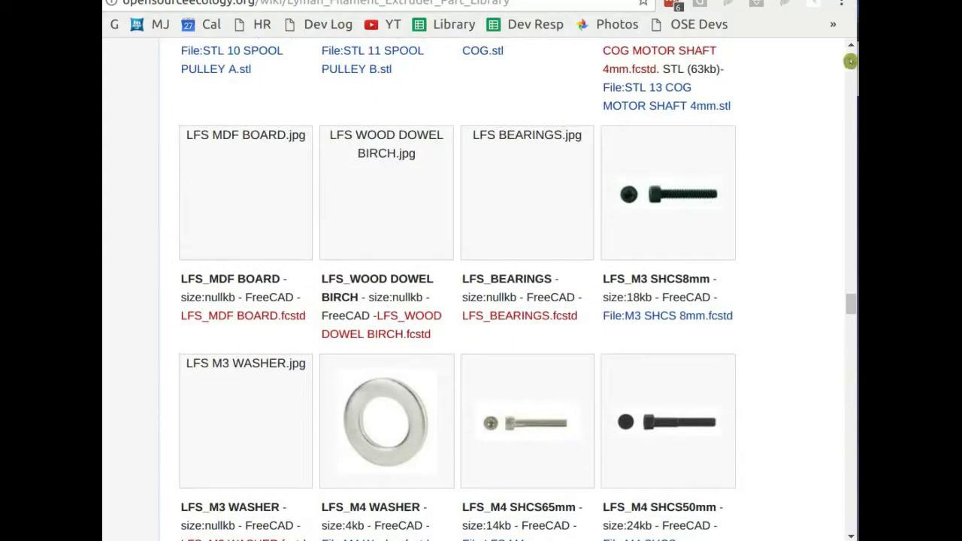
scroll(576, 85, "up", 4)
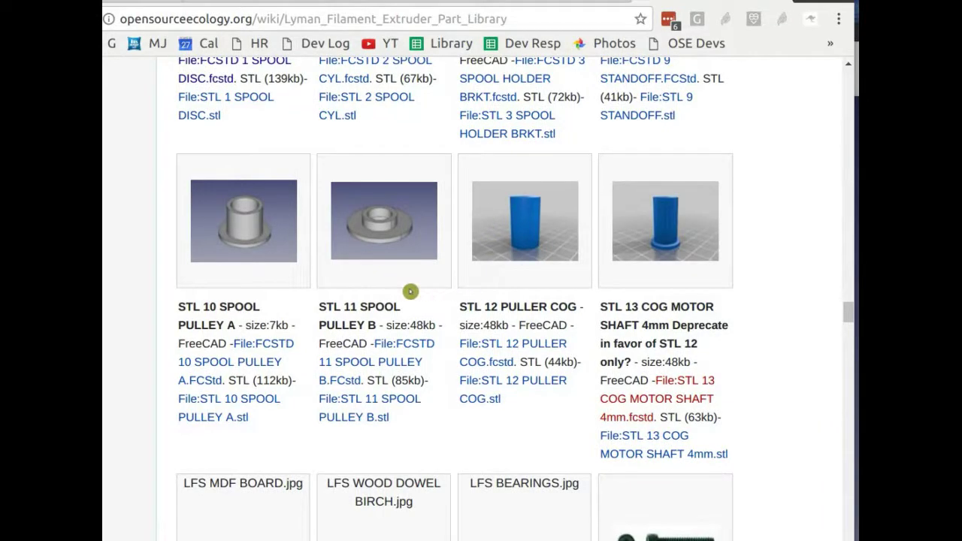
scroll(411, 291, "up", 4)
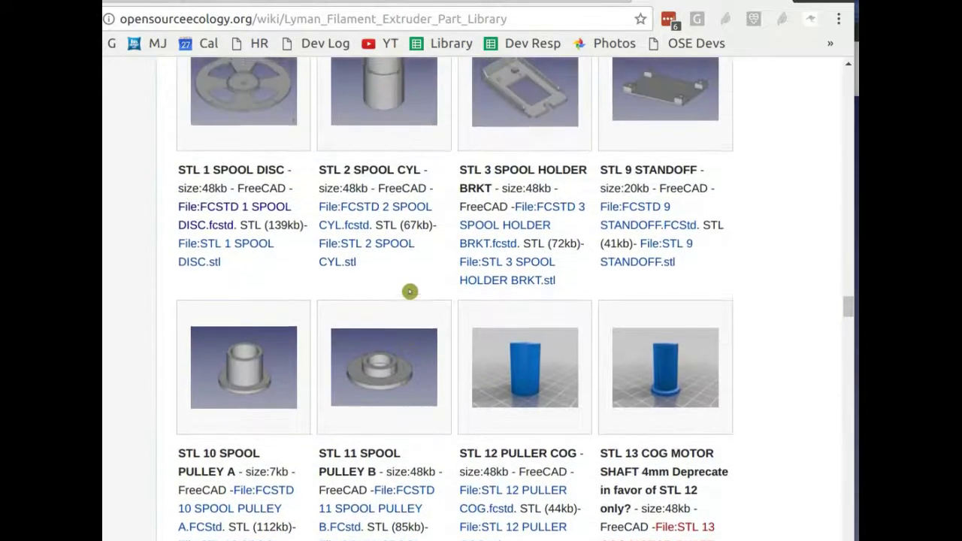
scroll(410, 291, "up", 9)
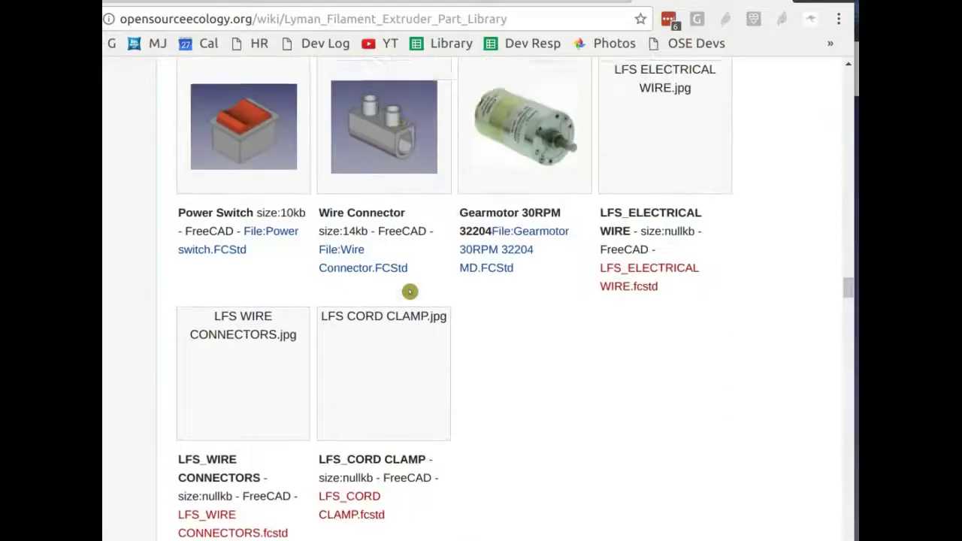
scroll(409, 290, "up", 4)
scroll(410, 271, "down", 5)
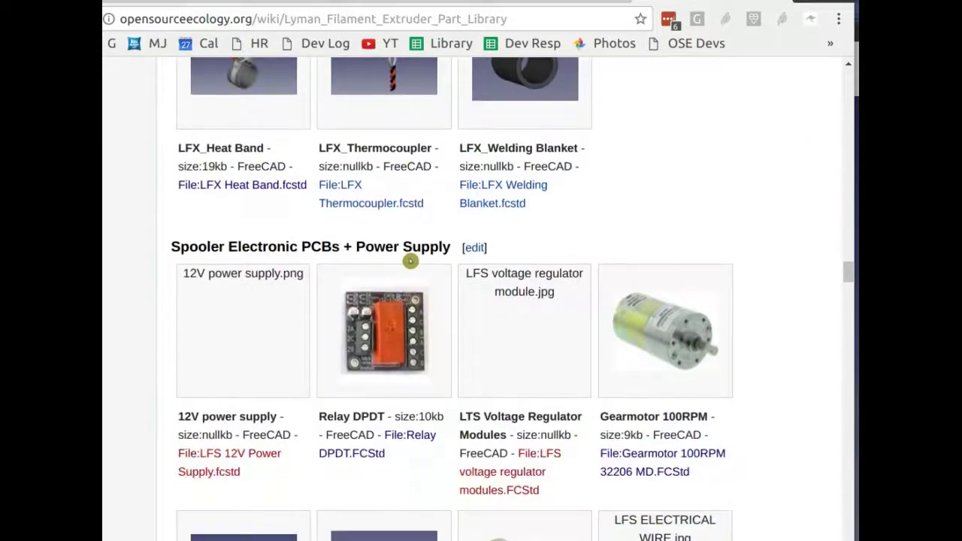
Step: Examine the images and FreeCAD file links of the parts in the Spool Mechanism and Tension Mechanism sections
scroll(410, 262, "down", 10)
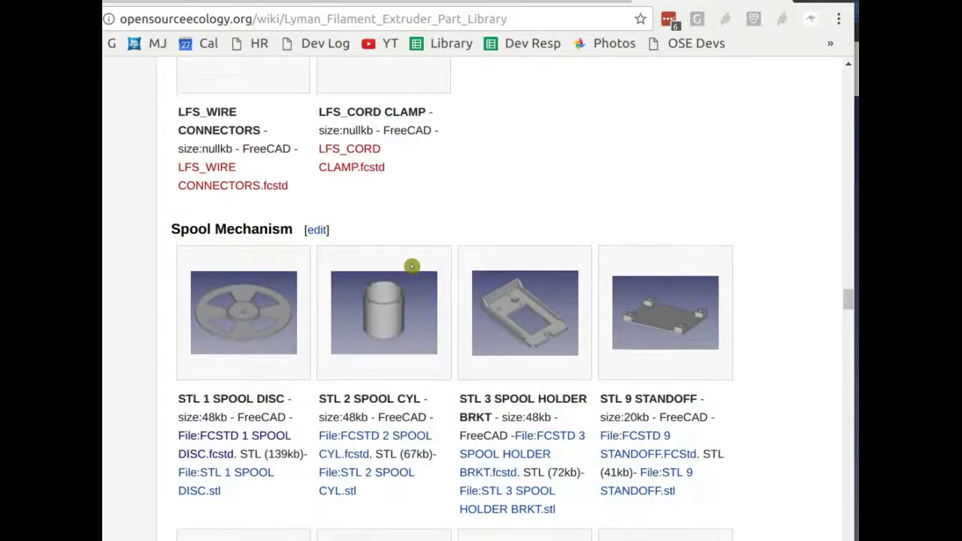
scroll(412, 264, "down", 3)
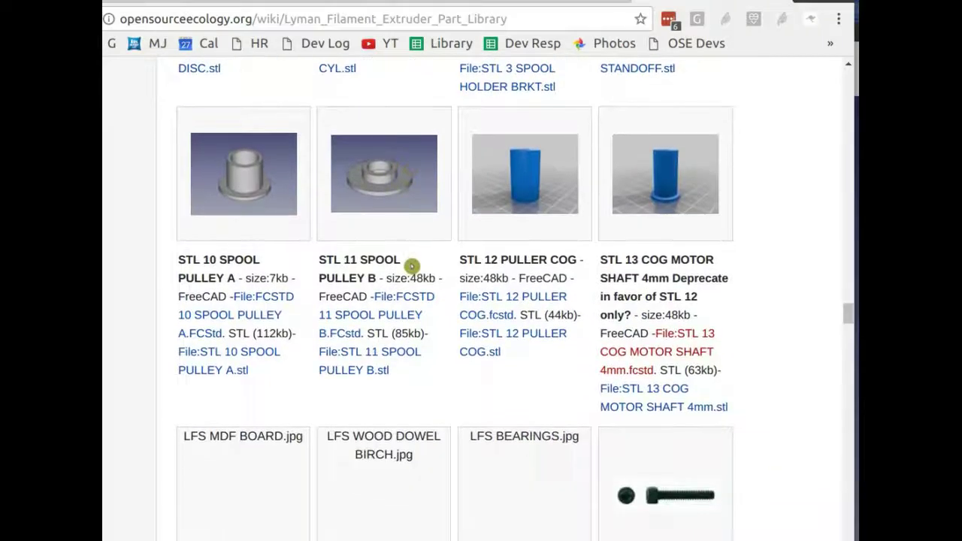
scroll(411, 265, "down", 5)
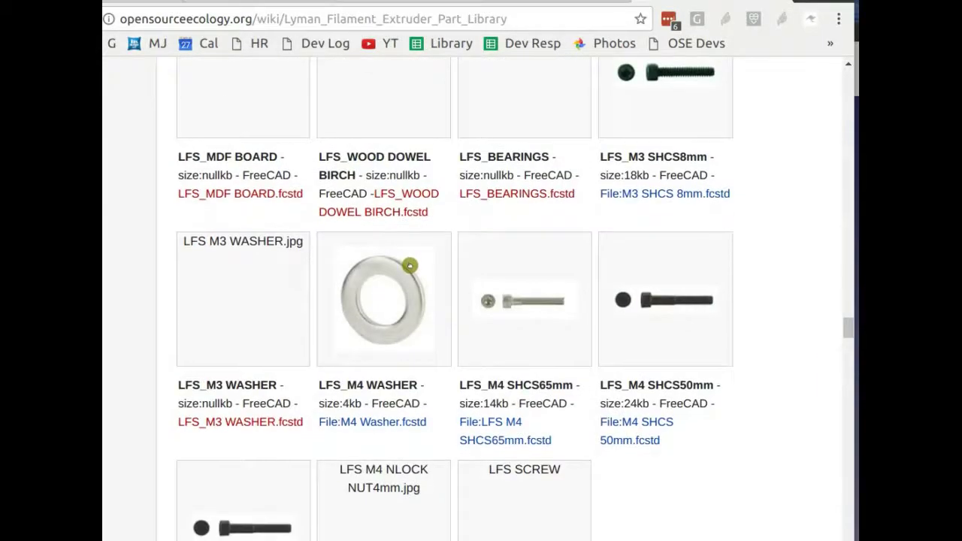
scroll(410, 266, "down", 1)
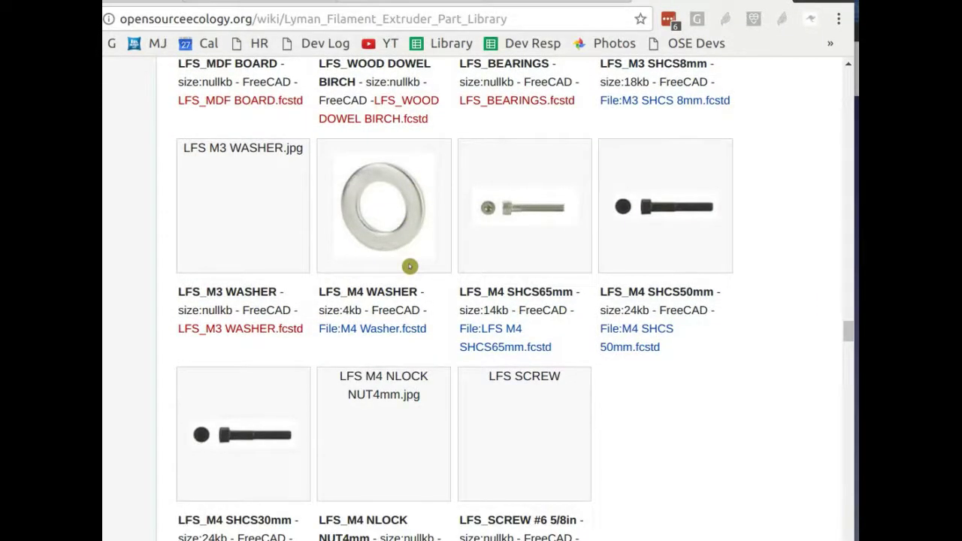
scroll(410, 265, "down", 1)
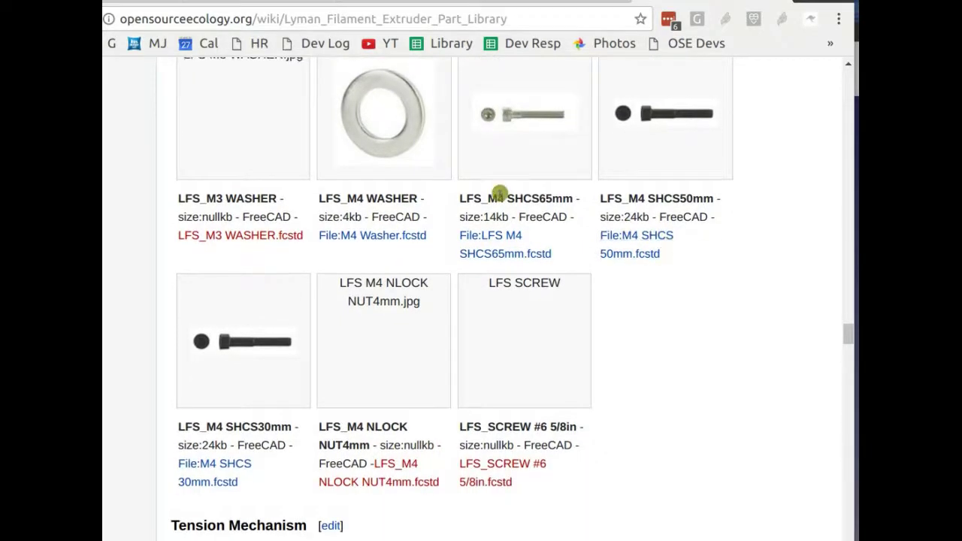
scroll(500, 194, "up", 1)
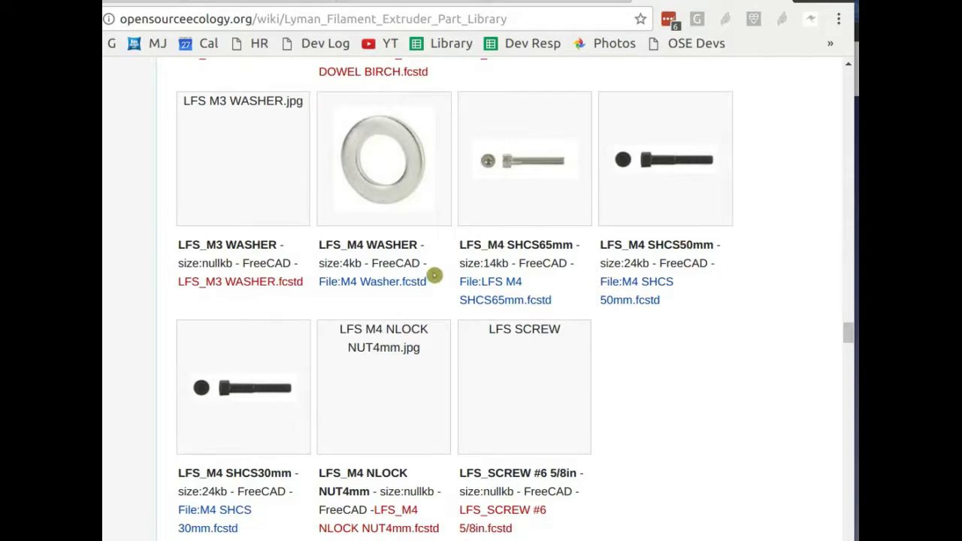
scroll(435, 275, "down", 5)
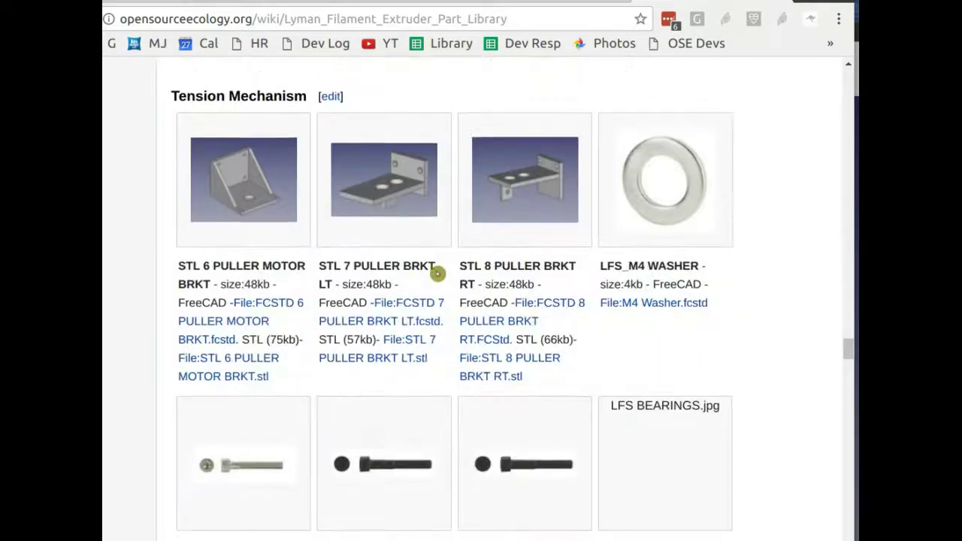
scroll(438, 275, "down", 1)
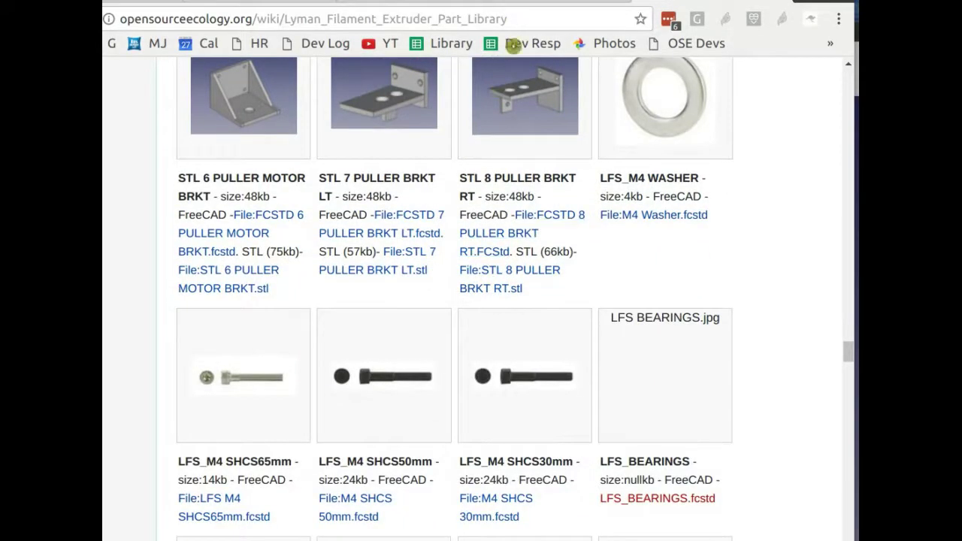
scroll(498, 177, "down", 2)
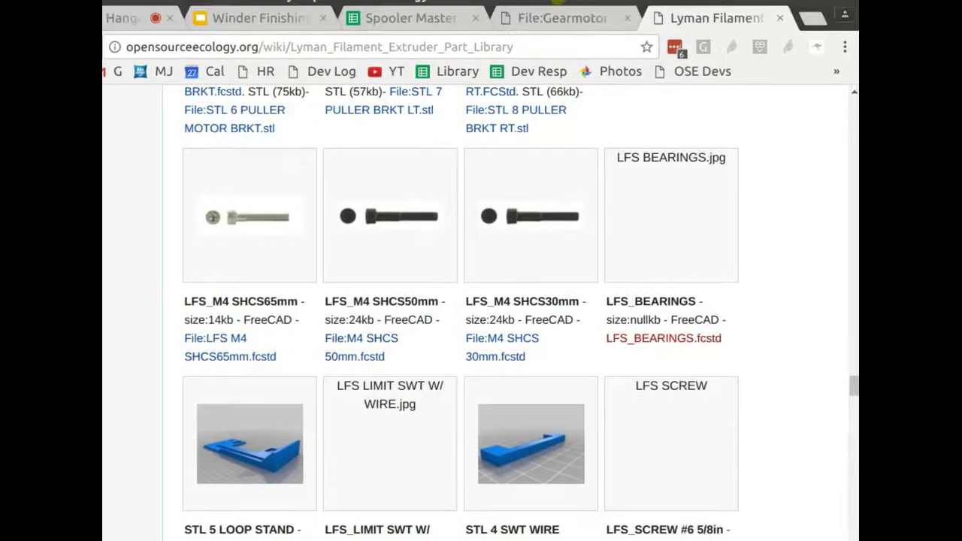
Step: Open the Lyman Filament Winder wiki page in place of the Gearmotor 100RPM file page
left_click(548, 0)
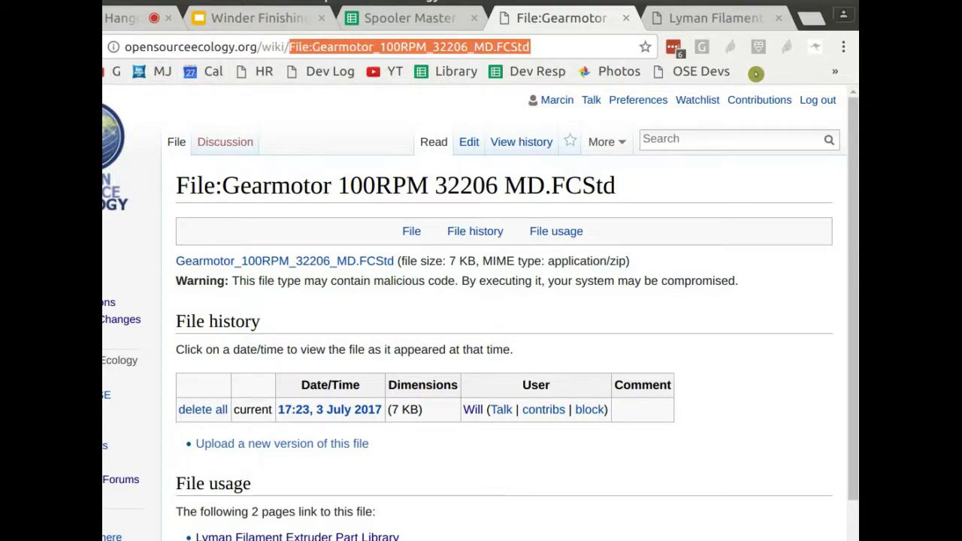
type("Li")
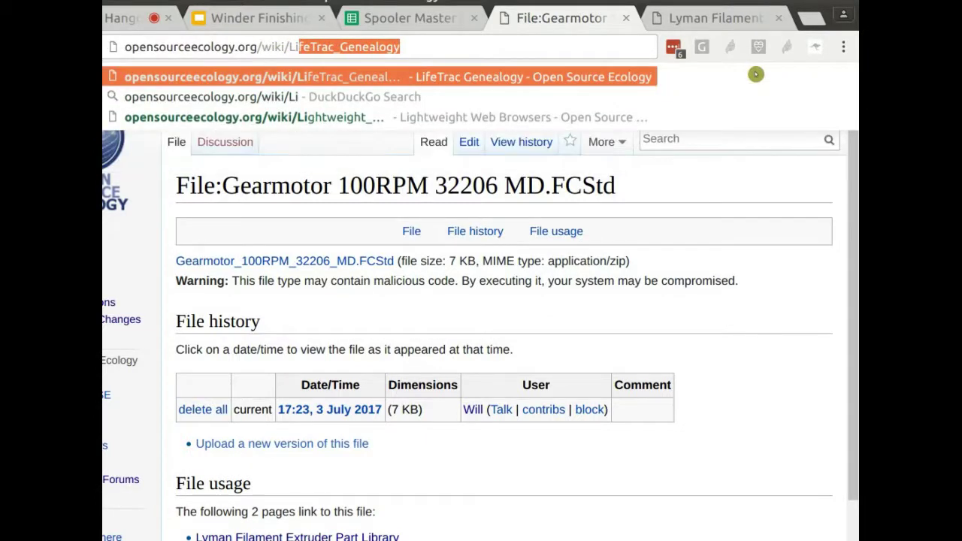
type("ms")
key("BackSpace")
key("BackSpace")
key("BackSpace")
key("BackSpace")
type("ym")
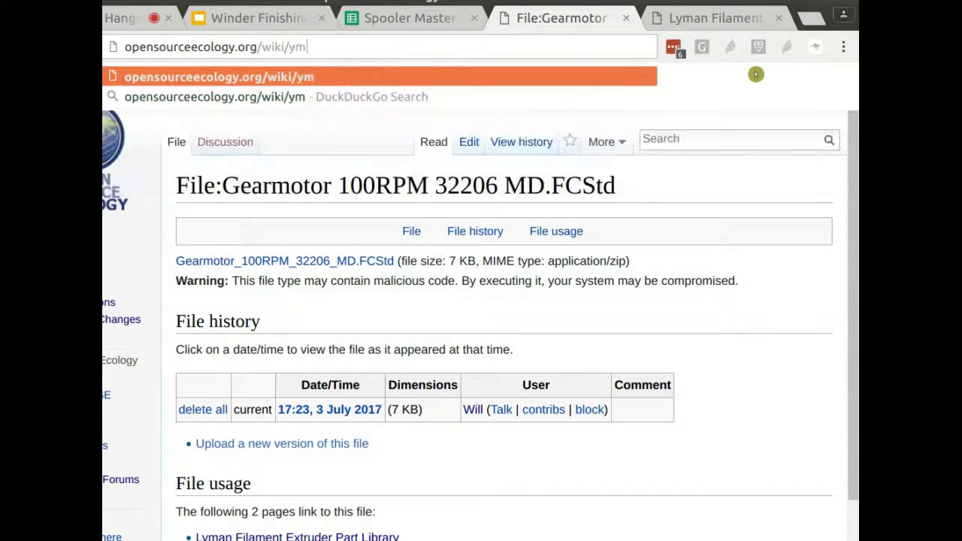
key("BackSpace")
key("BackSpace")
type("Lyman ")
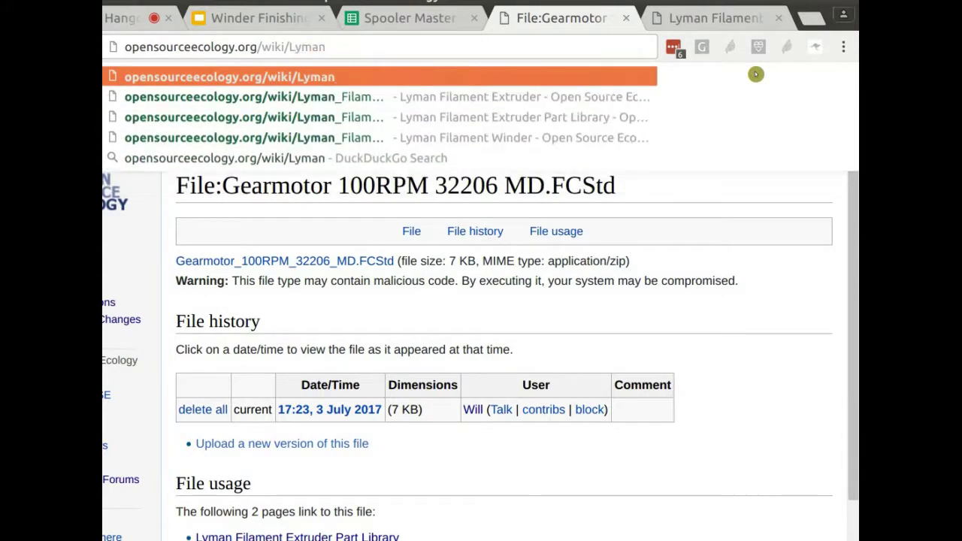
type("Fimane")
key("BackSpace")
key("BackSpace")
key("BackSpace")
key("BackSpace")
type("lan")
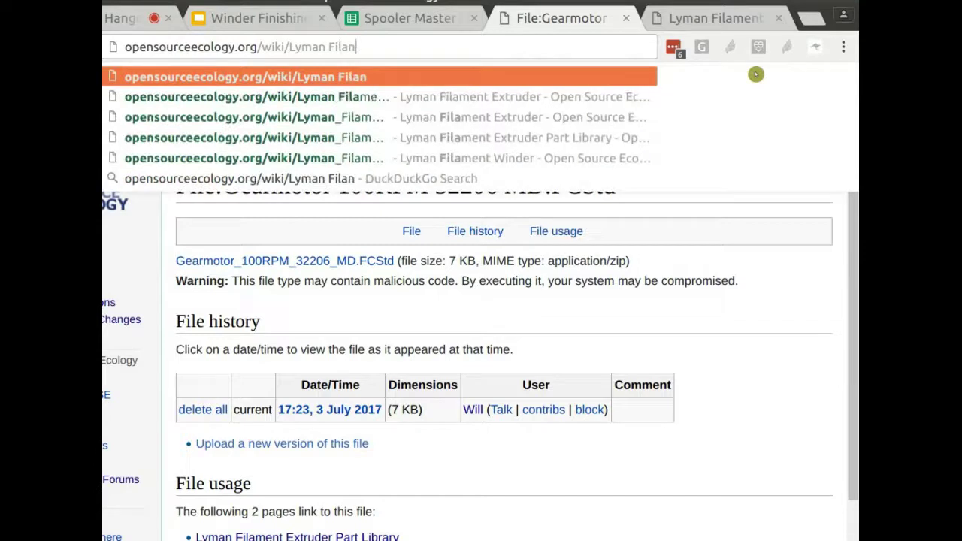
key("BackSpace")
type("ment WIn")
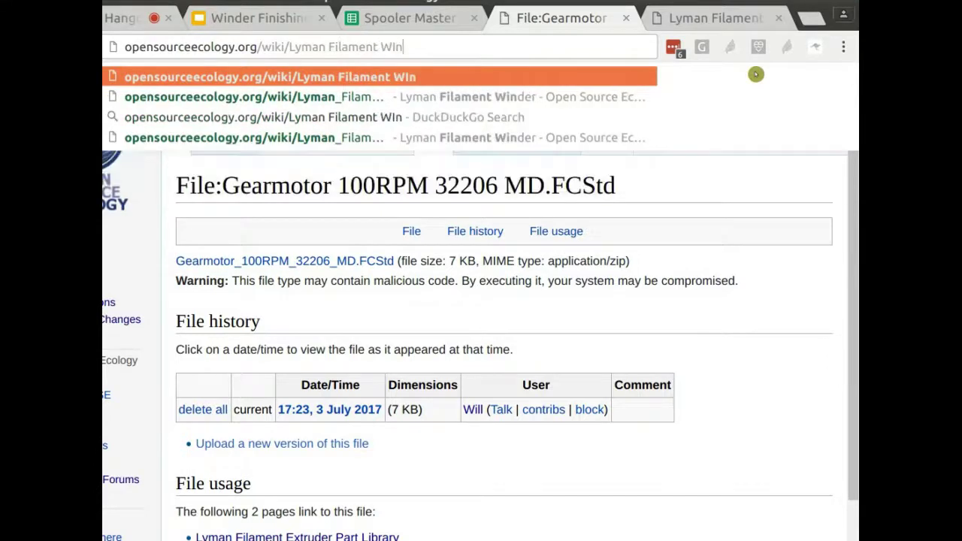
type("der")
key("Return")
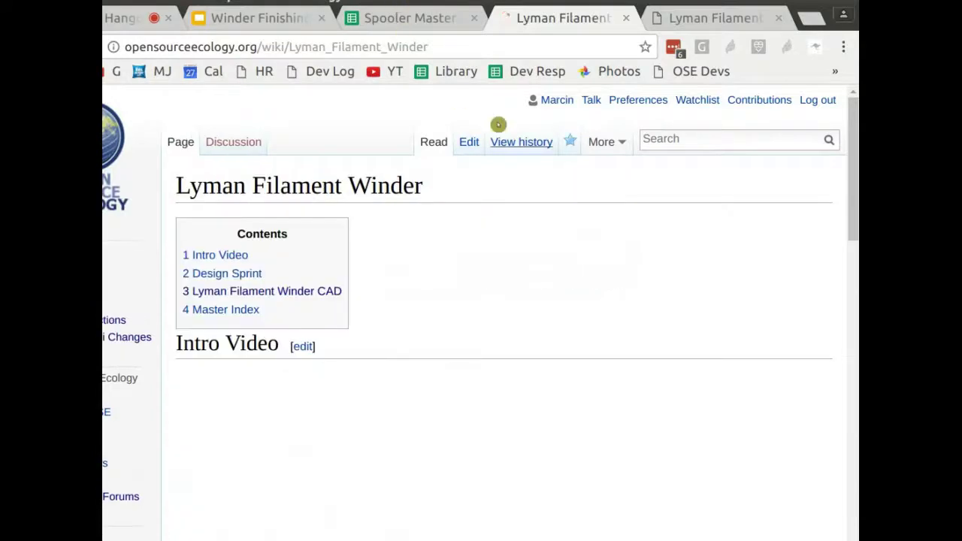
Step: Open the Lyman Filament Winder CAD section of the wiki page for editing
scroll(579, 215, "down", 3)
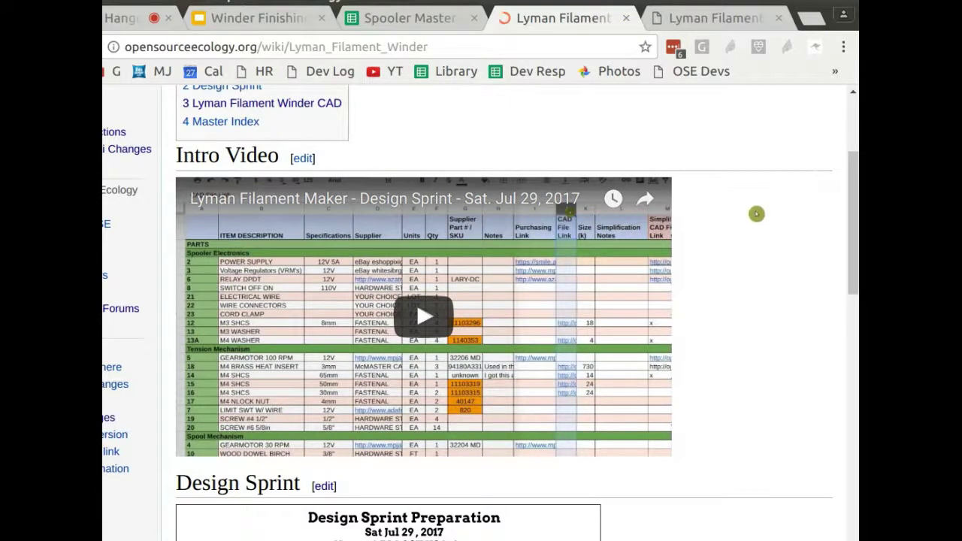
scroll(757, 215, "down", 2)
scroll(757, 212, "down", 3)
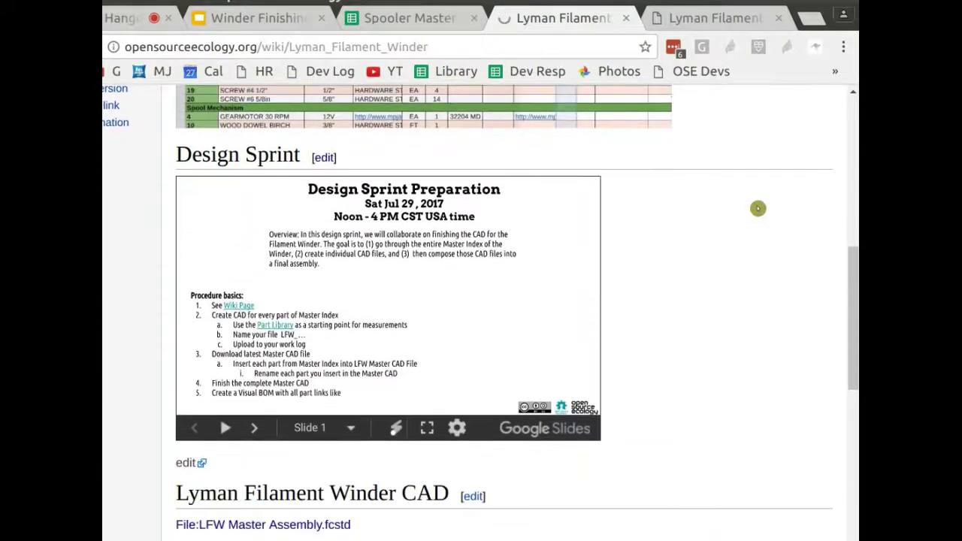
scroll(758, 208, "down", 3)
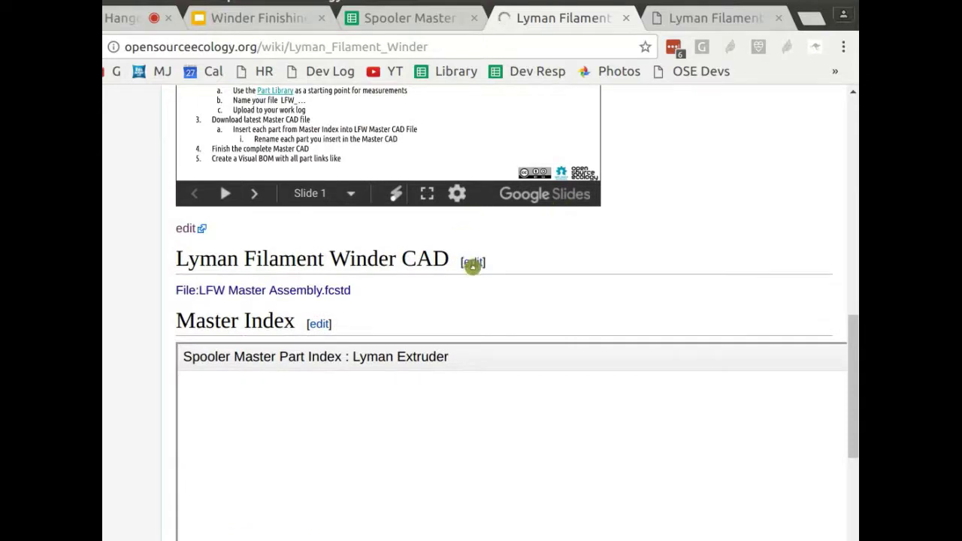
left_click(472, 264)
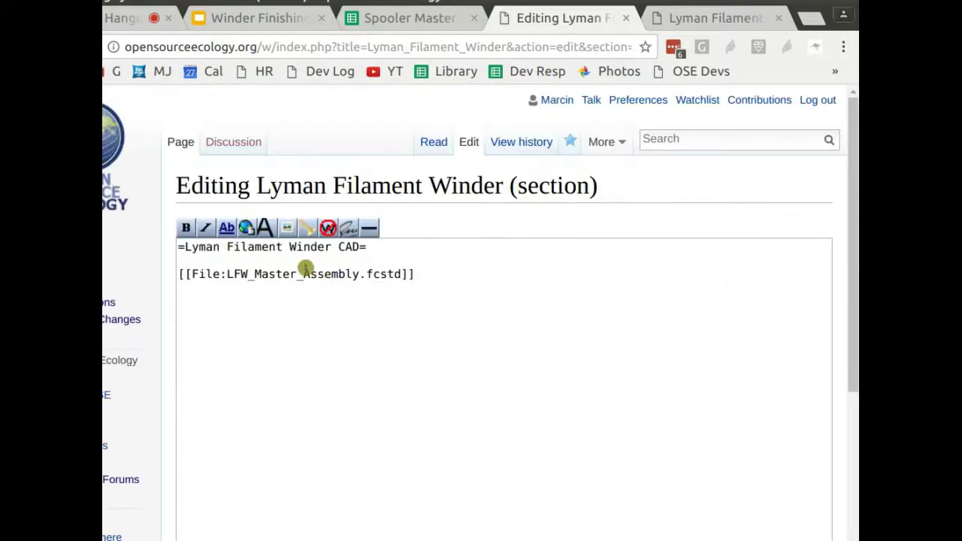
Step: Add a second-level "Master" heading directly above the LFW_Master_Assembly.fcstd file link
left_click(303, 265)
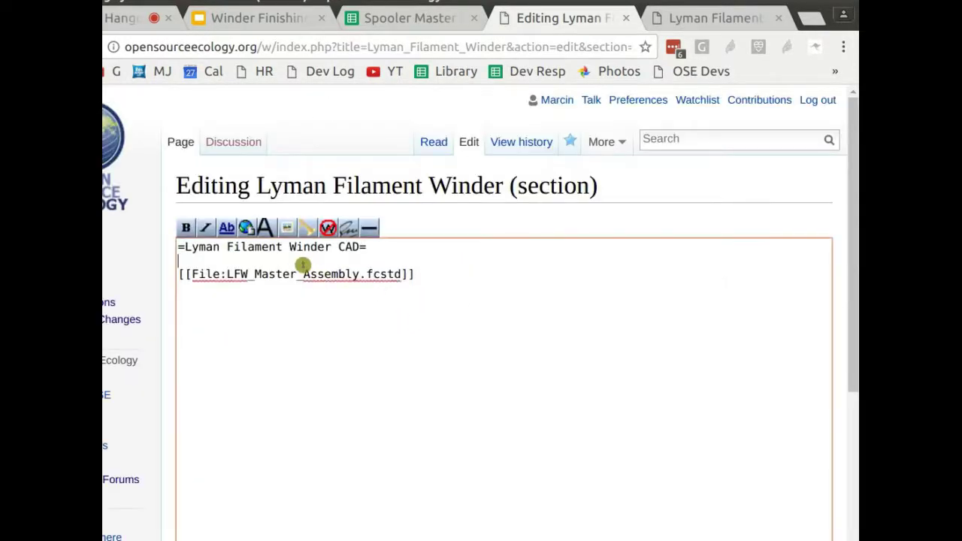
type("==Matster==")
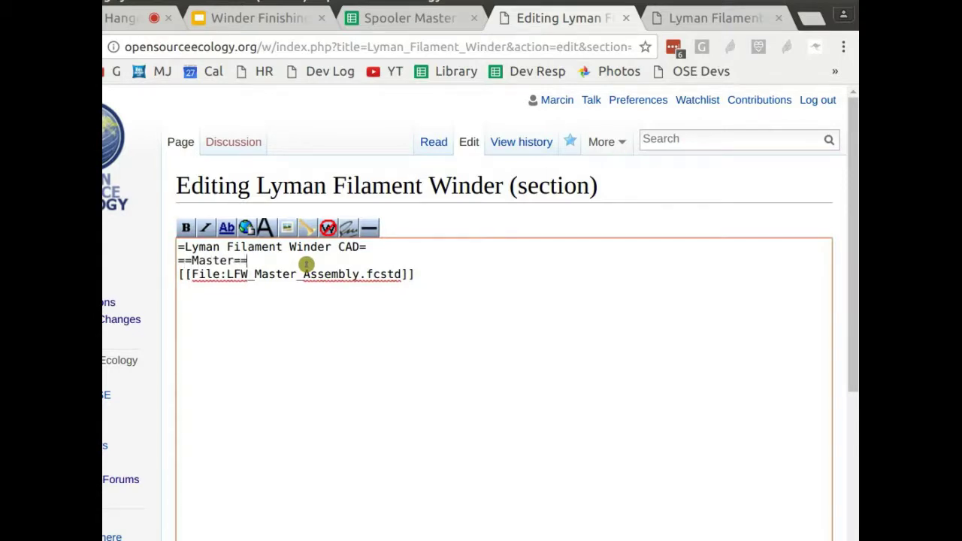
key("Return")
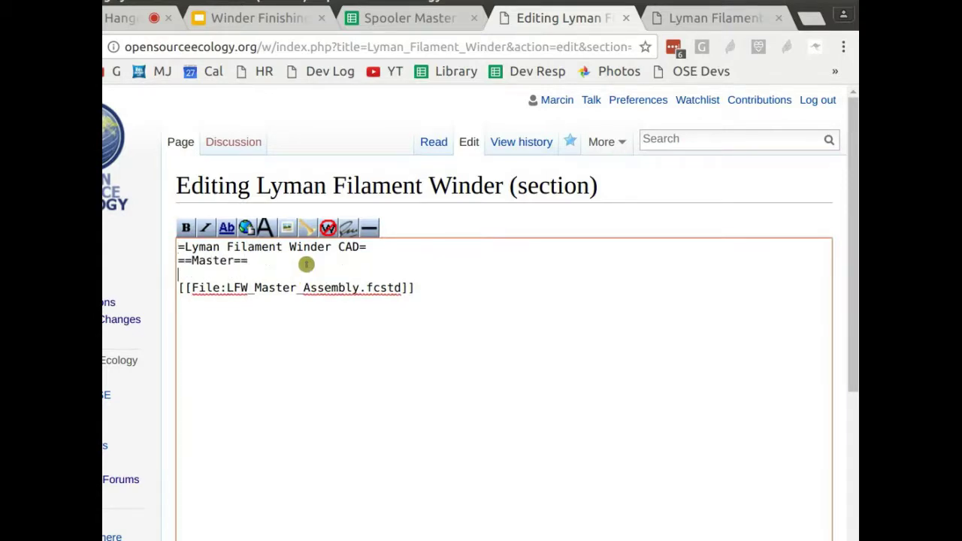
key("BackSpace")
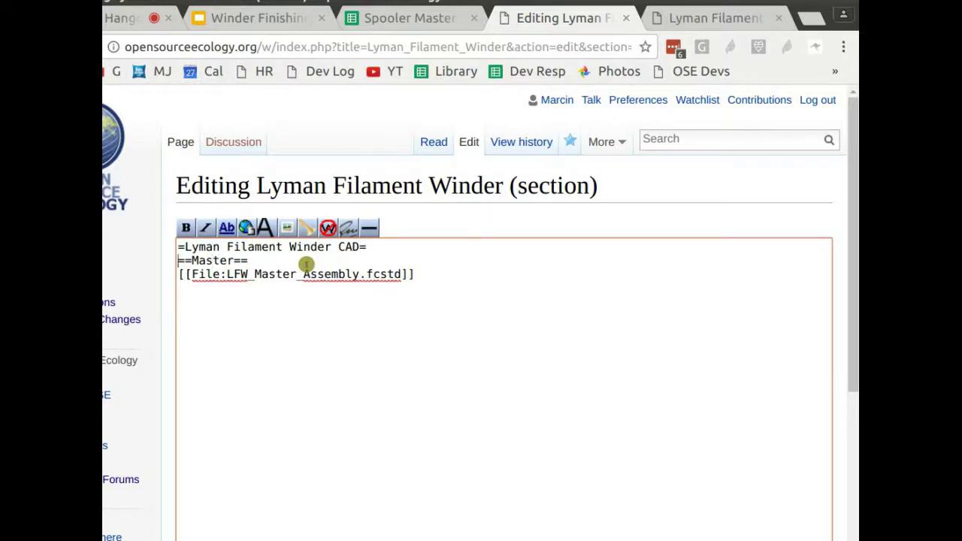
Step: Insert blank lines above the Master heading and add a second-level "Subassemblies" heading under the section title
key("Return")
key("Return")
key("Return")
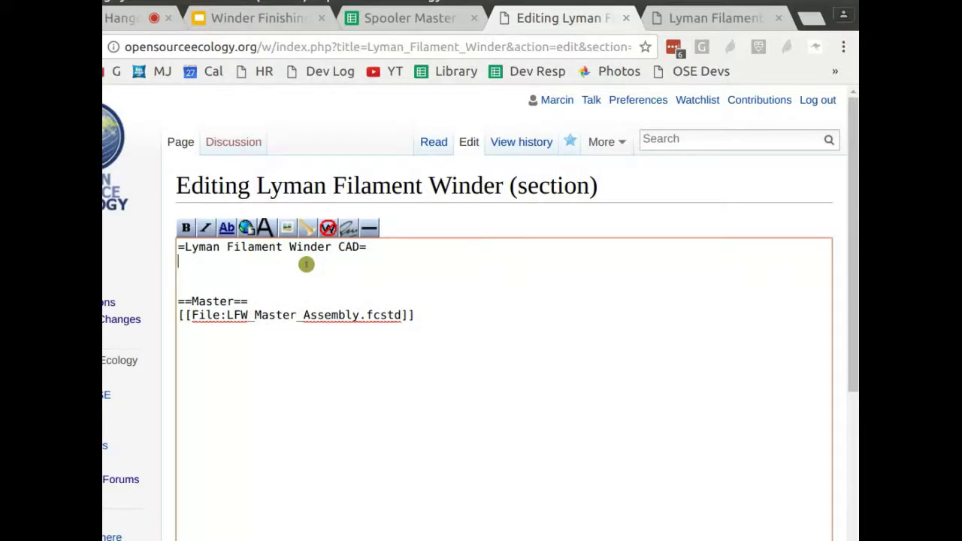
type("=Subassemb")
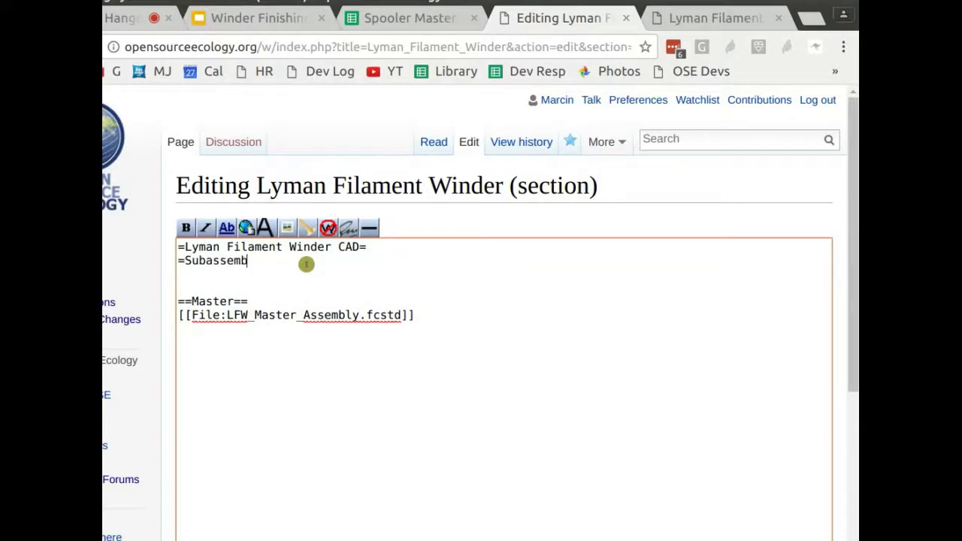
key("BackSpace")
key("BackSpace")
key("BackSpace")
key("BackSpace")
key("BackSpace")
key("BackSpace")
key("BackSpace")
key("BackSpace")
key("BackSpace")
type("=Subassemblies==")
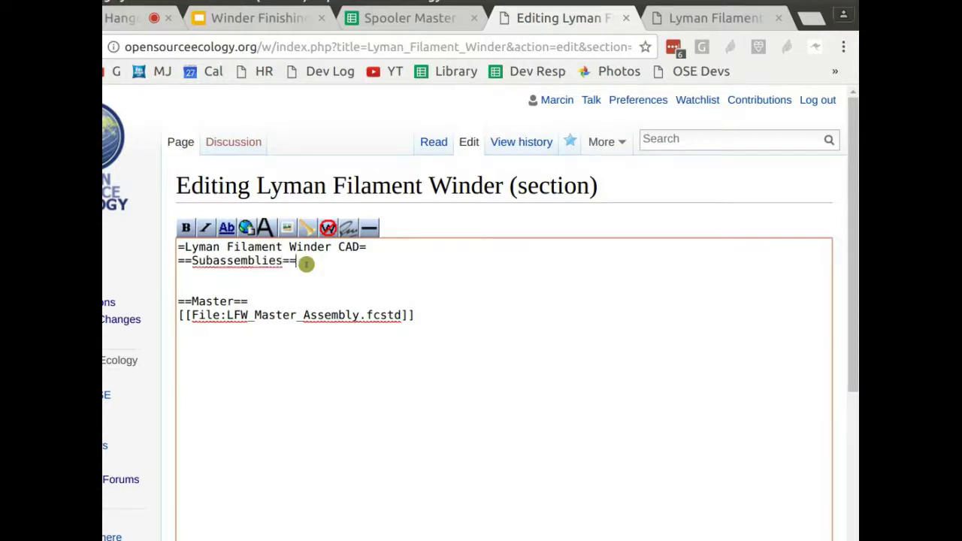
Step: Add a second-level "Assemblies" heading between the Subassemblies and Master headings
key("Return")
key("Return")
type("==")
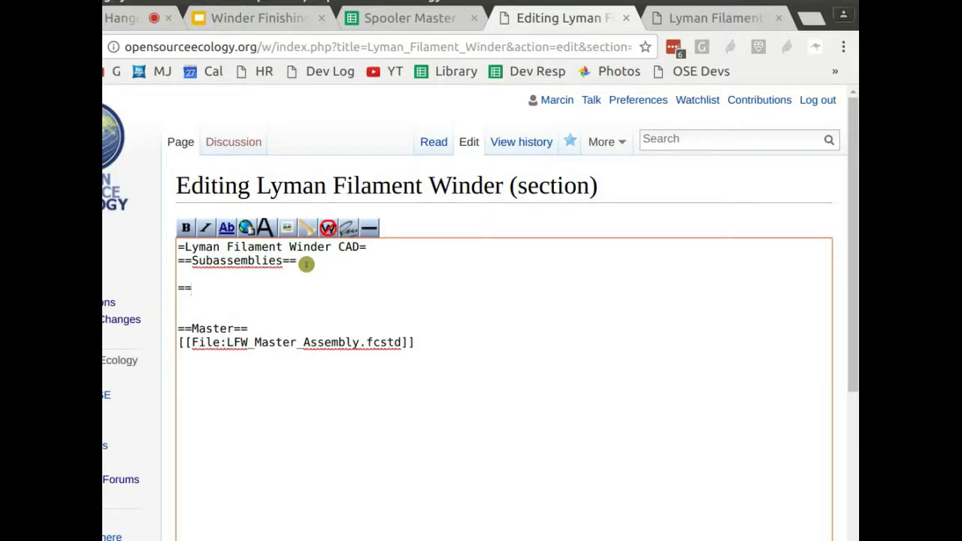
type("Assemblies==")
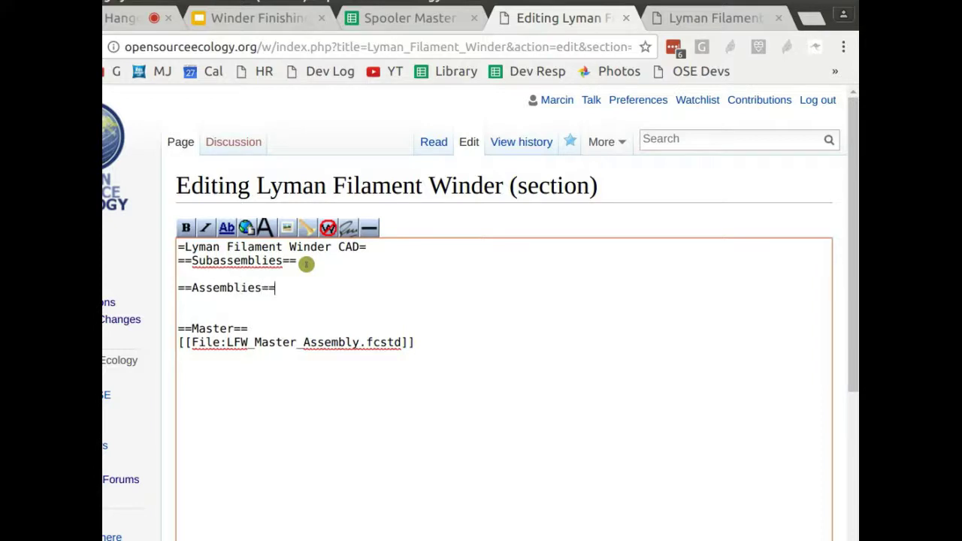
Step: List "Spooler -" and "Tensioner -" as numbered items under the Assemblies heading
left_click(194, 305)
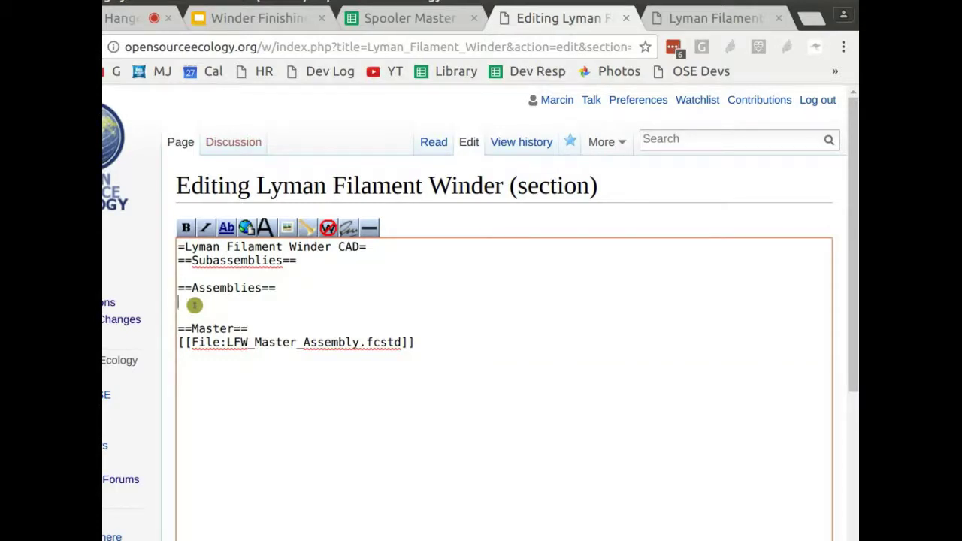
type("#Spooler -")
key("Return")
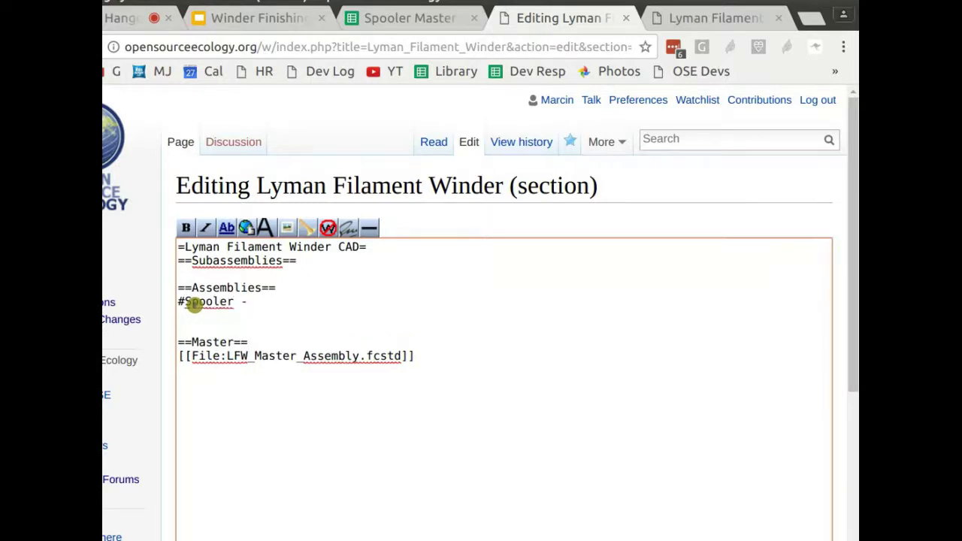
type("#Tensioner -")
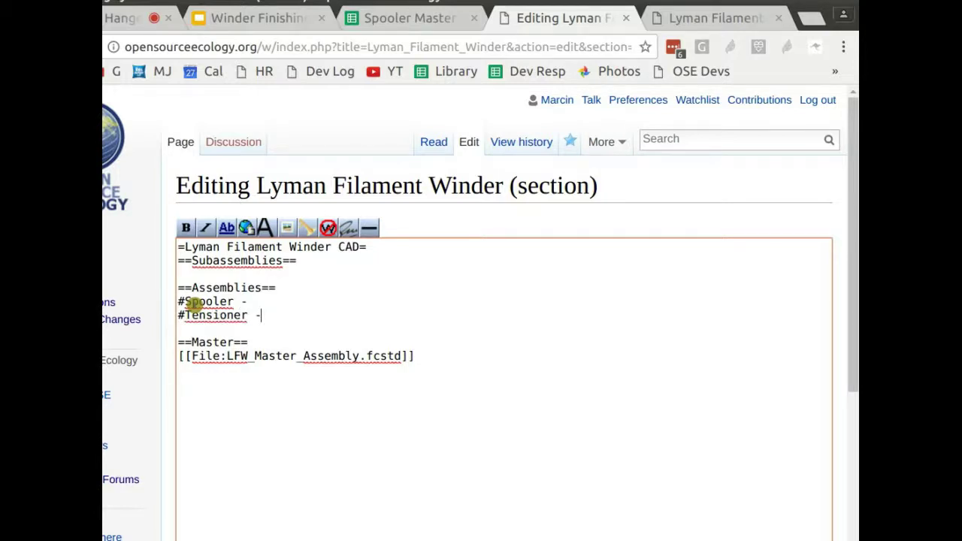
key("Return")
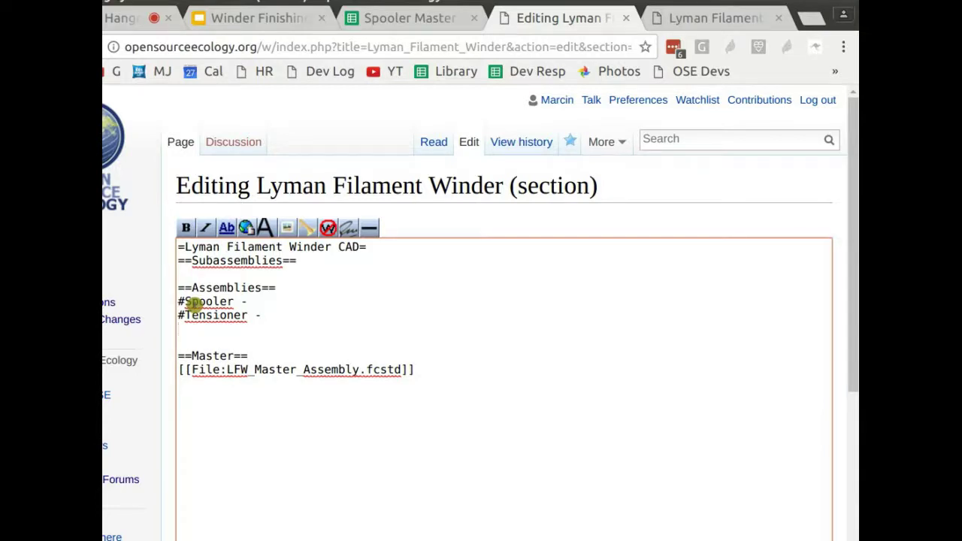
Step: Add a numbered "Switch" item below Tensioner with a wiki link to File:LFW_tensionerswitch.fcstd
type("#Switch - [[File\"")
key("BackSpace")
type(":")
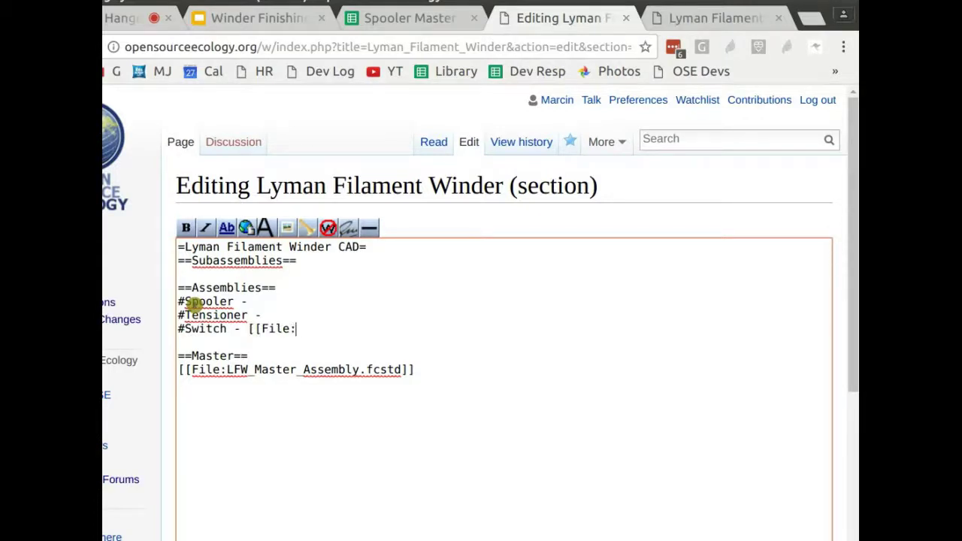
type("LFW_tensione")
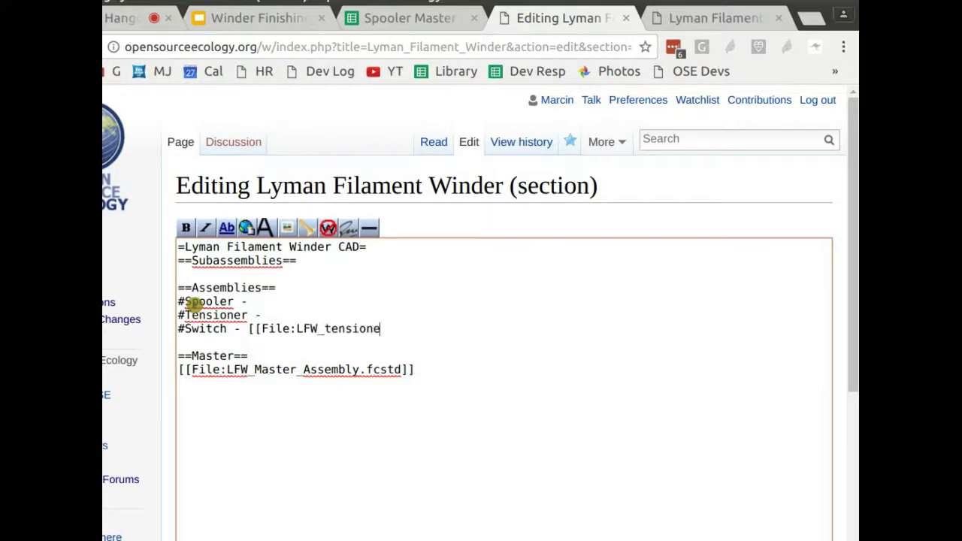
type("rswitch.fcstd")
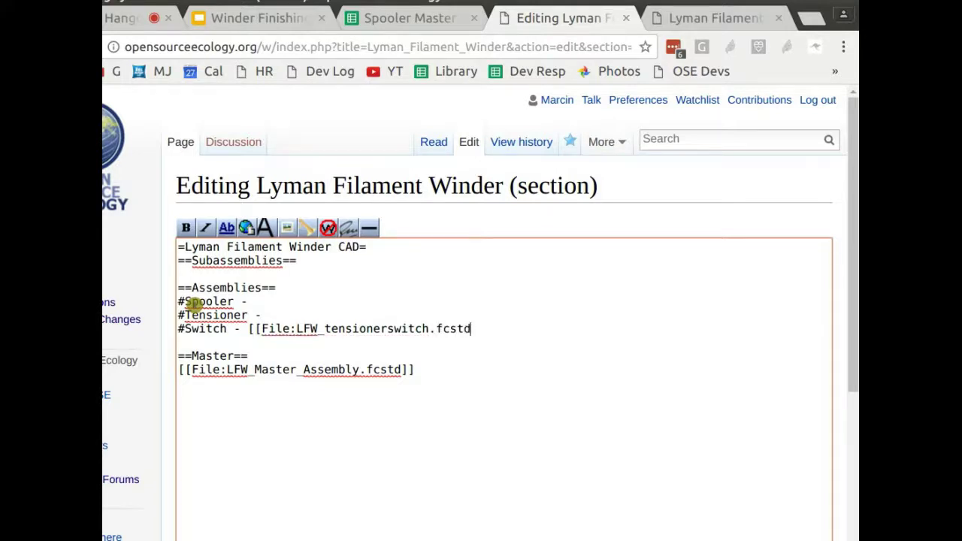
type("]]")
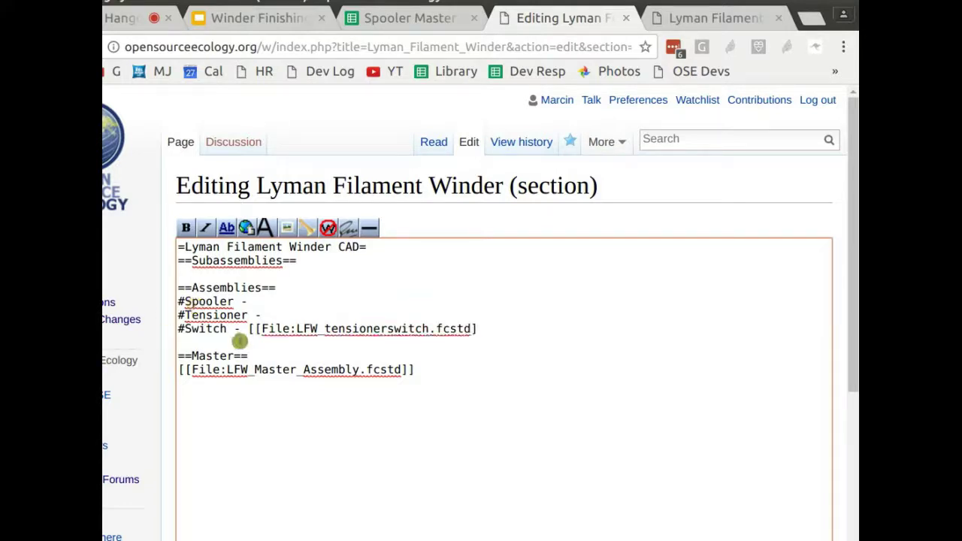
Step: Copy the Switch item's file link to the ends of the Tensioner and Spooler items
left_click_drag(248, 329, 478, 330)
key("ctrl+c")
left_click(282, 315)
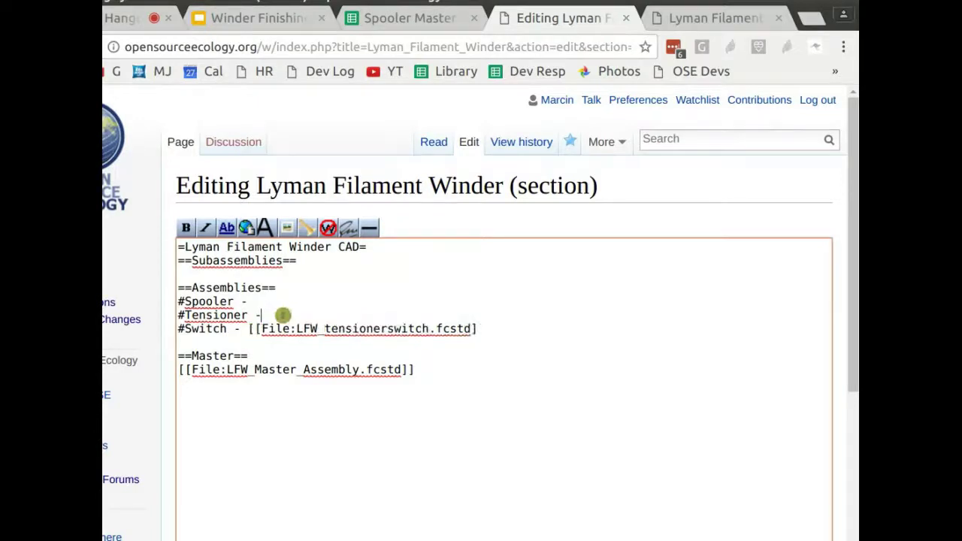
key("ctrl+v")
left_click(275, 302)
key("ctrl+v")
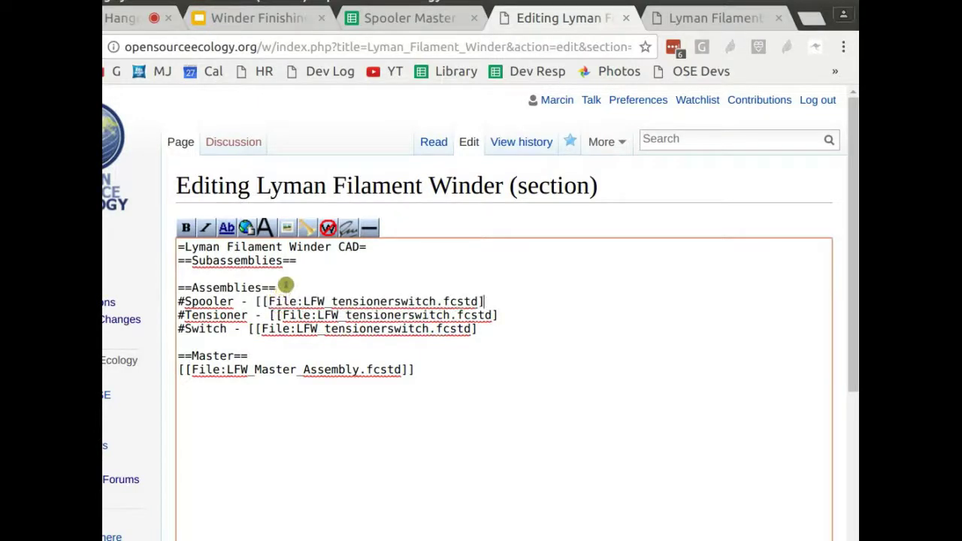
Step: Add a numbered "Spool" item under Subassemblies with the copied LFW_tensionerswitch.fcstd file link
left_click(284, 276)
type("#Sppol")
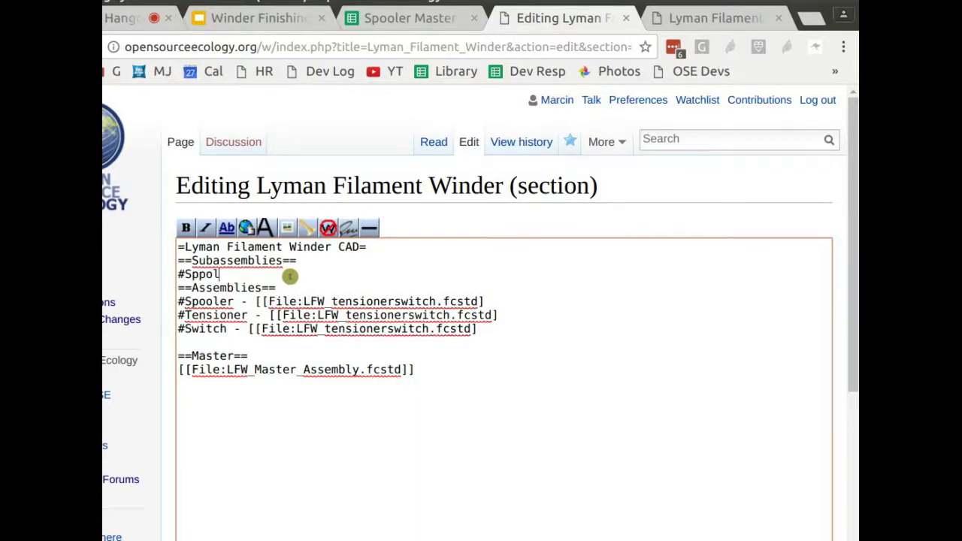
key("BackSpace")
key("BackSpace")
key("BackSpace")
type("ool -")
type("[[File:LFW tensionerswitch.fcstd]]")
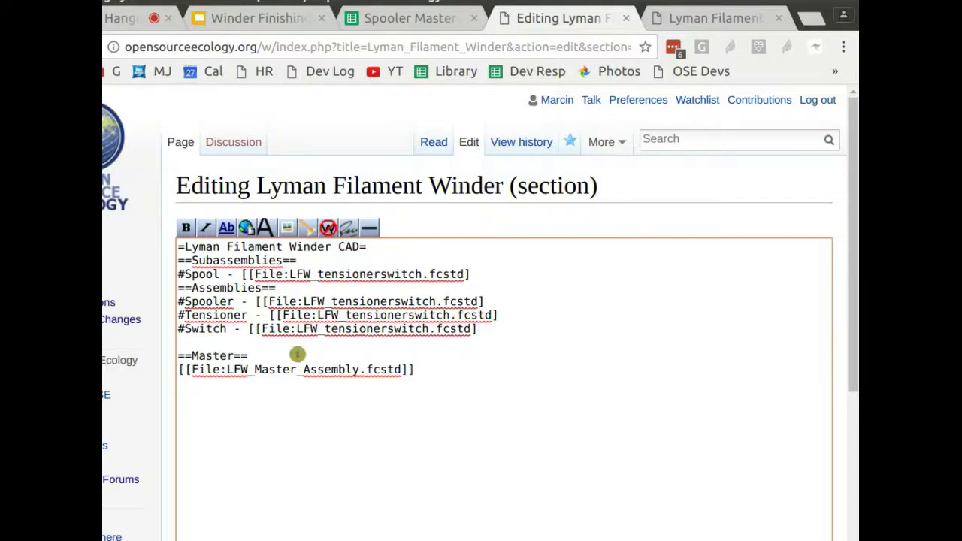
Step: Change the file name in the Spool item's link to spool.fcstd
left_click_drag(423, 275, 291, 275)
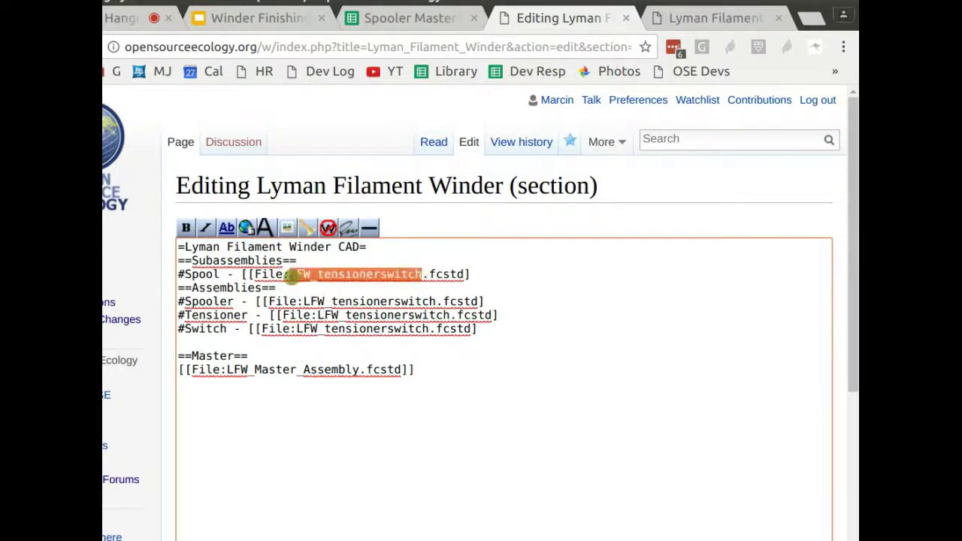
key("BackSpace")
type("spool")
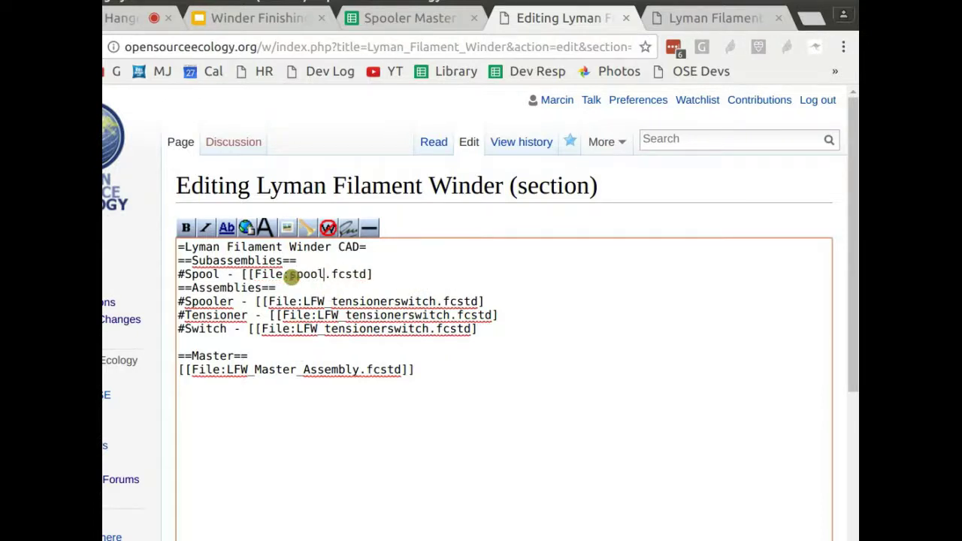
Step: Add a numbered "Electronics" item below Spool under Subassemblies with the copied LFW_tensionerswitch.fcstd file link
key("Right")
key("Right")
key("Right")
key("Right")
key("Right")
key("Right")
key("Right")
key("Return")
type("#")
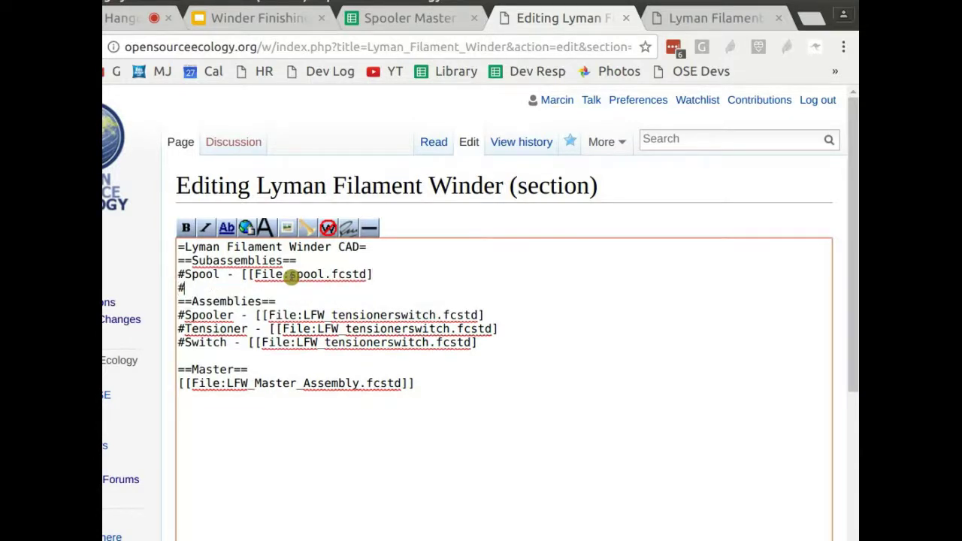
type("Electronics")
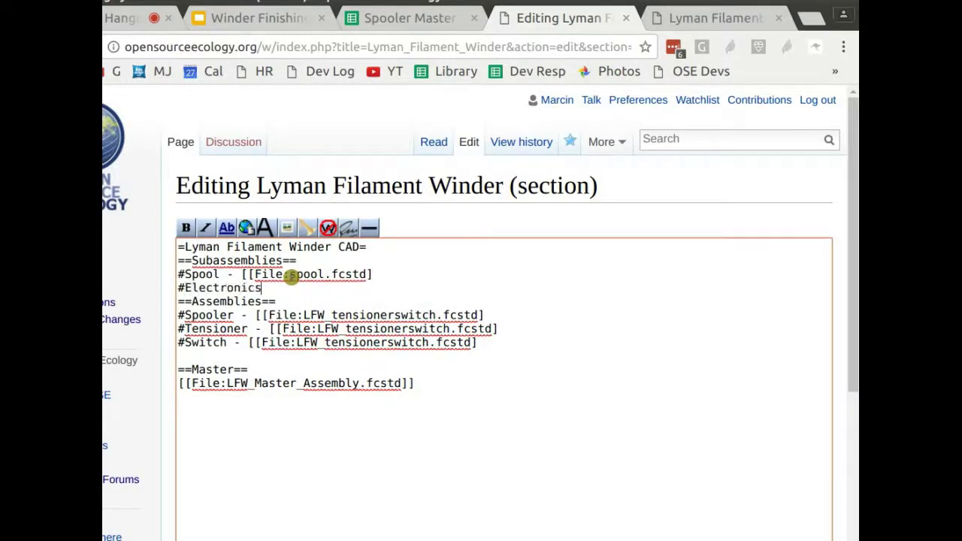
type(" - [[File")
key("BackSpace")
key("BackSpace")
key("BackSpace")
key("BackSpace")
key("BackSpace")
key("BackSpace")
type("[[File:LFW_tensionerswitch.fcstd]")
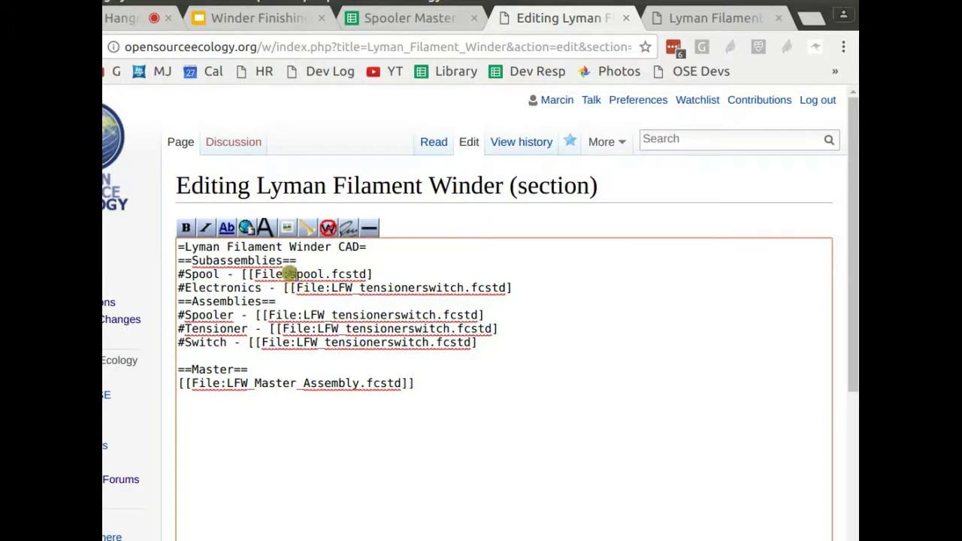
Step: Prefix the Spool link's file name with LFW_ and change the file name in the Electronics link to LFW_electronics.fcstd
left_click(289, 273)
type("LFW")
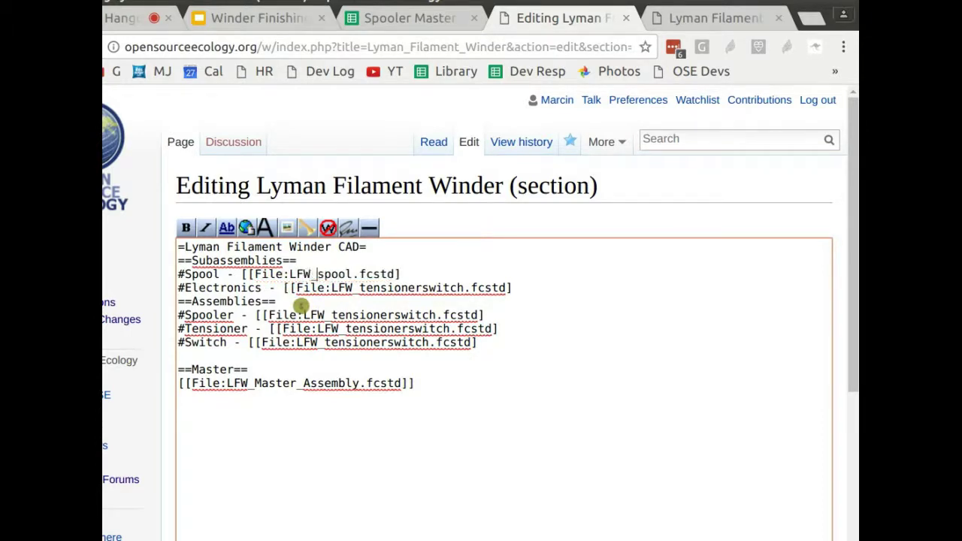
left_click(355, 288)
left_click_drag(358, 288, 464, 288)
type("electronics")
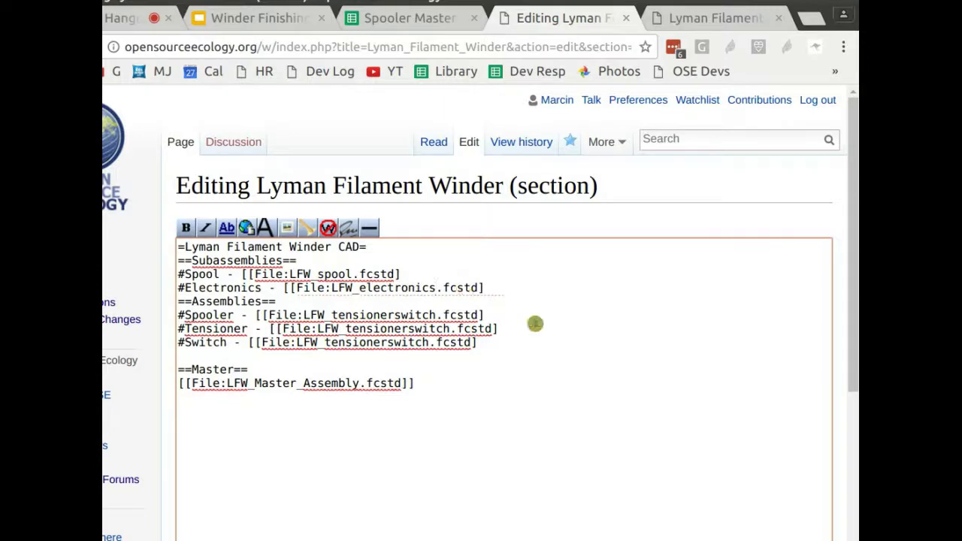
Step: Save the edited Lyman Filament Winder CAD section of the wiki page
left_click(256, 25)
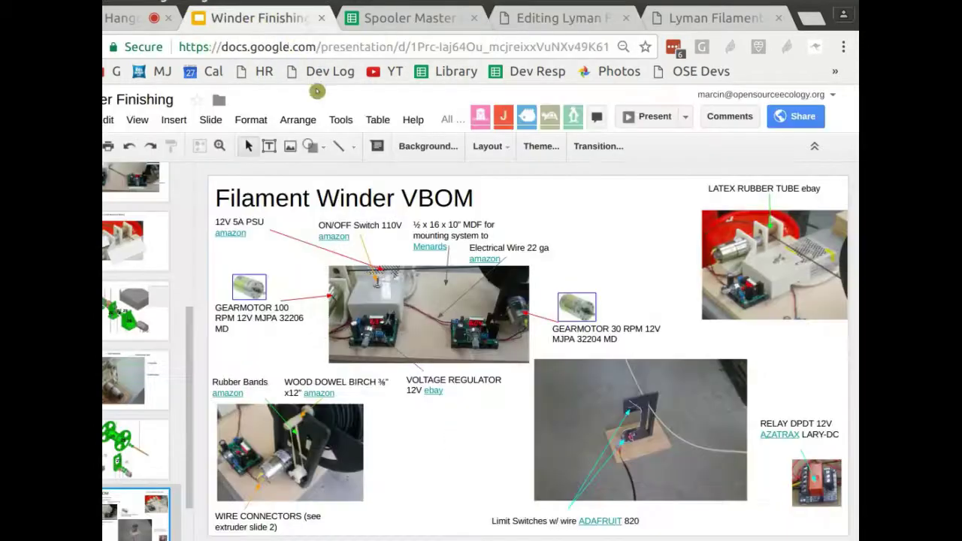
key("ctrl+shift+Tab")
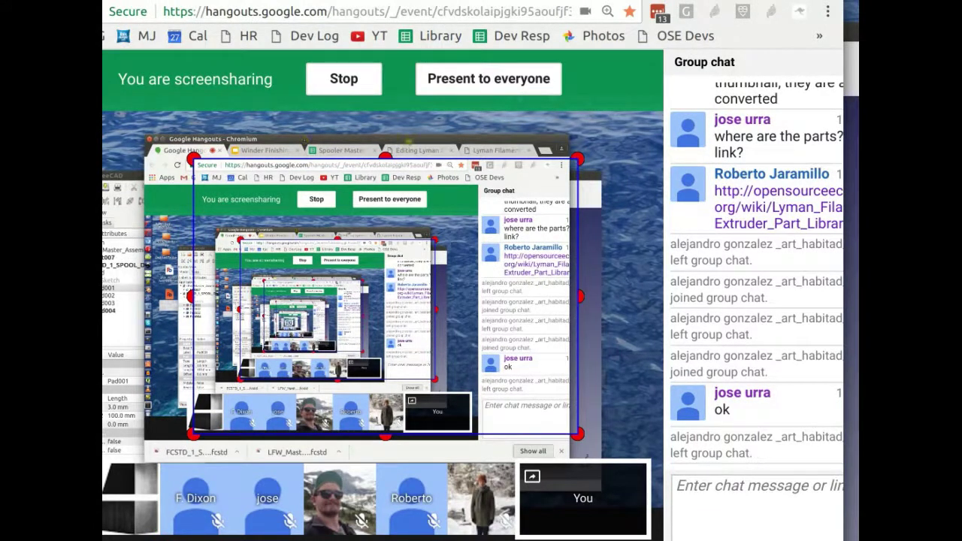
key("ctrl+4")
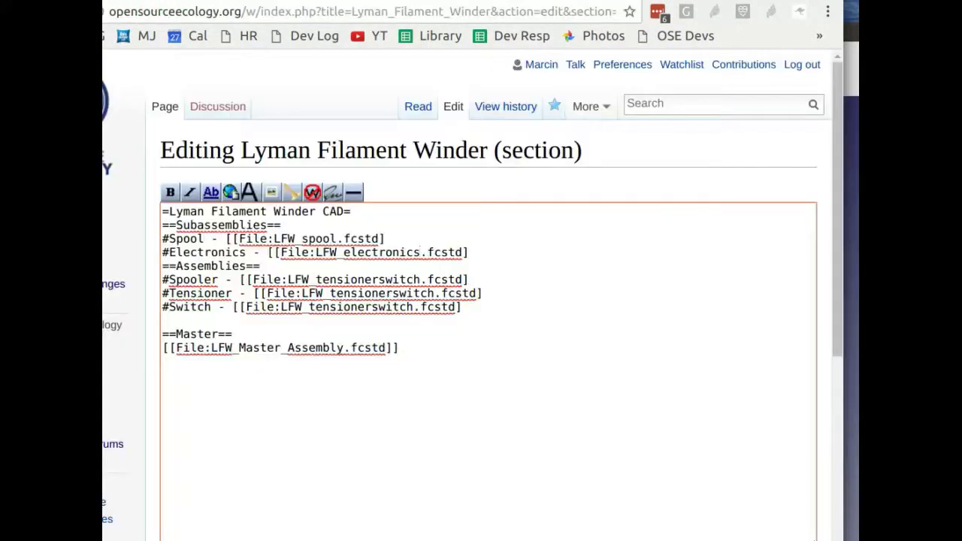
scroll(226, 391, "down", 3)
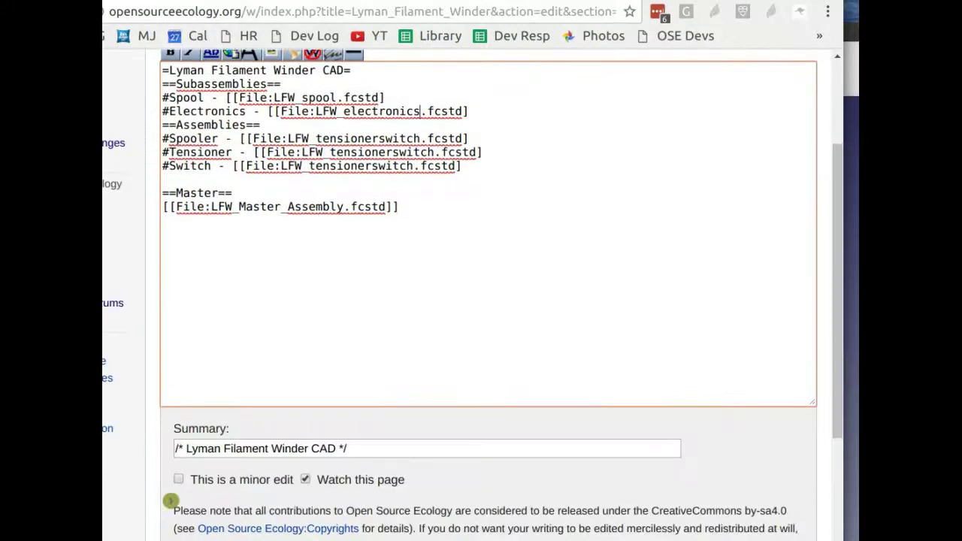
scroll(170, 501, "down", 3)
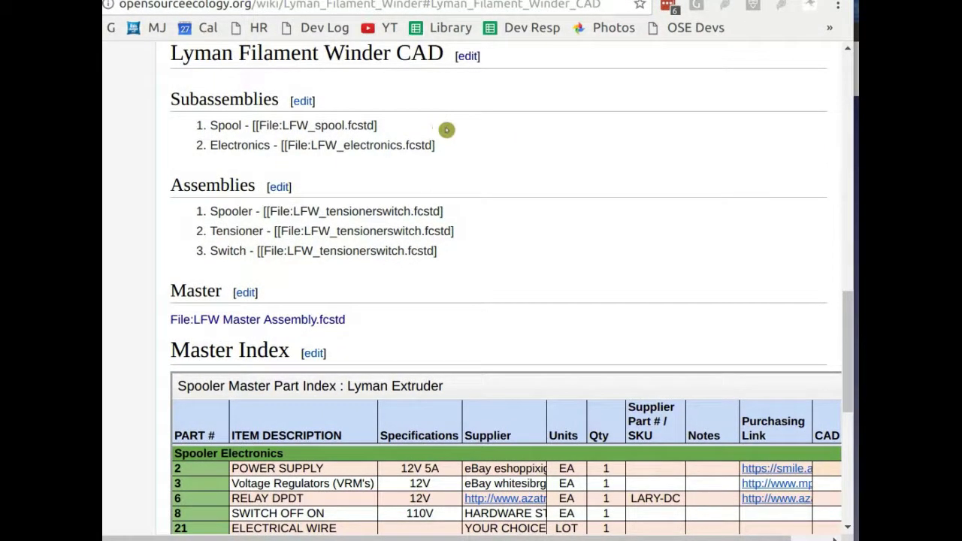
scroll(448, 112, "up", 1)
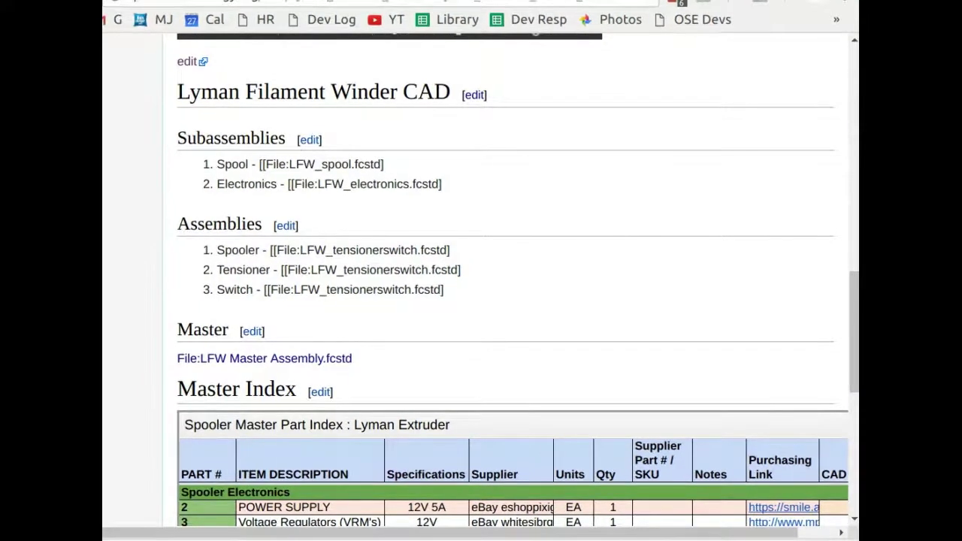
Step: Switch to the Google Hangouts call, bring up the first participant's feed and stop sharing the screen
left_click(301, 2)
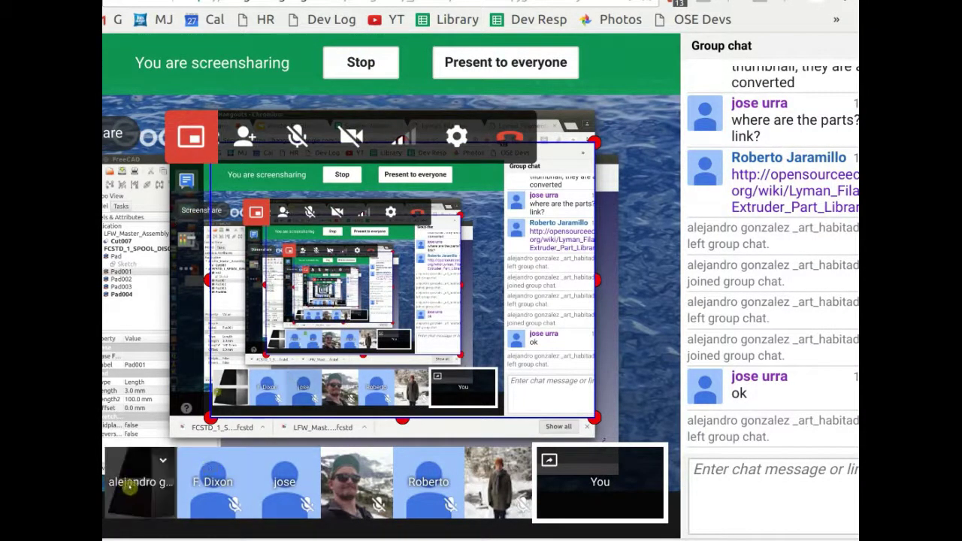
left_click(156, 478)
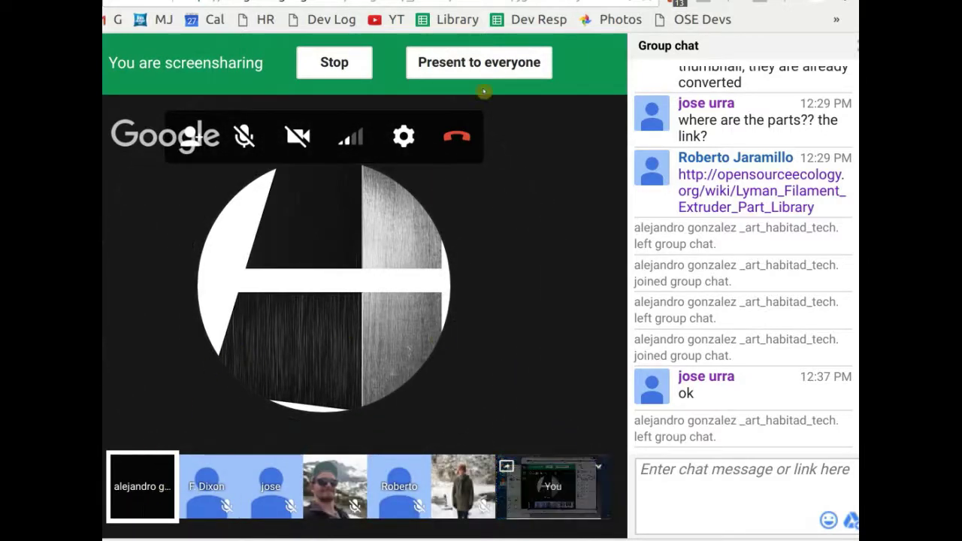
left_click(335, 66)
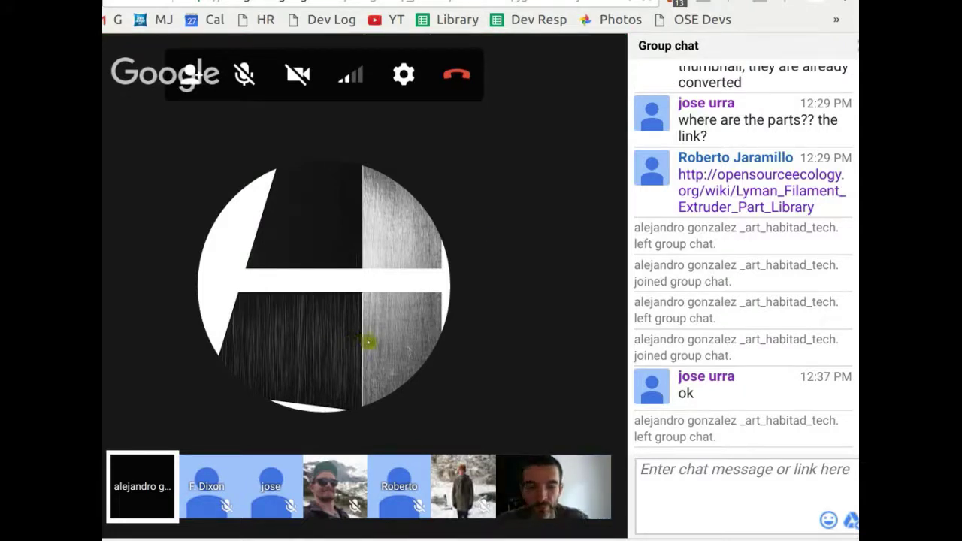
left_click(355, 78)
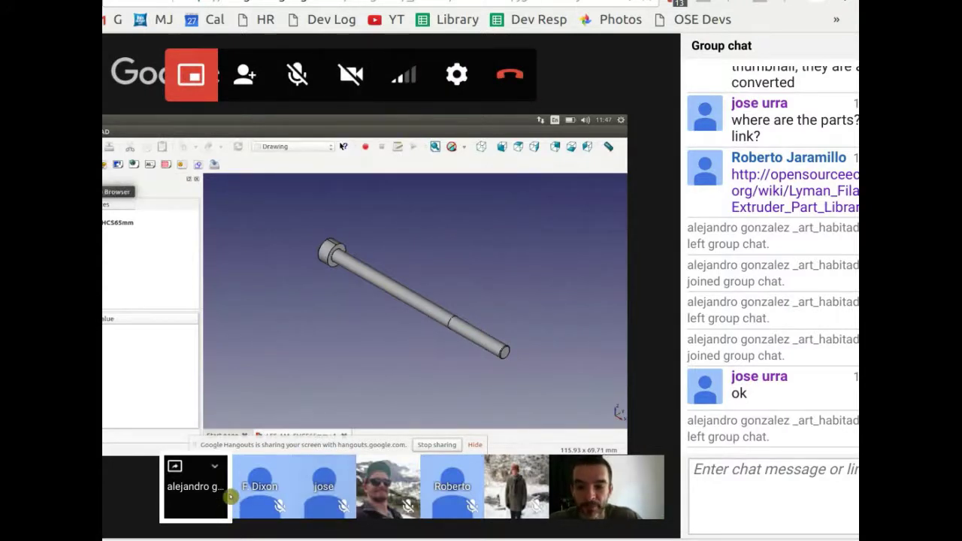
Step: Start sharing the screen in the Hangouts call again
left_click(618, 500)
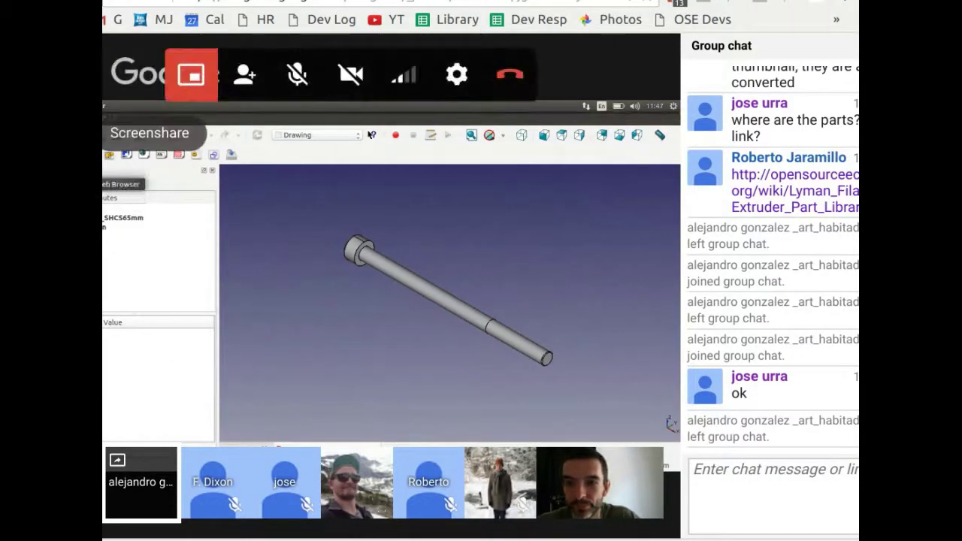
left_click(191, 74)
left_click(663, 457)
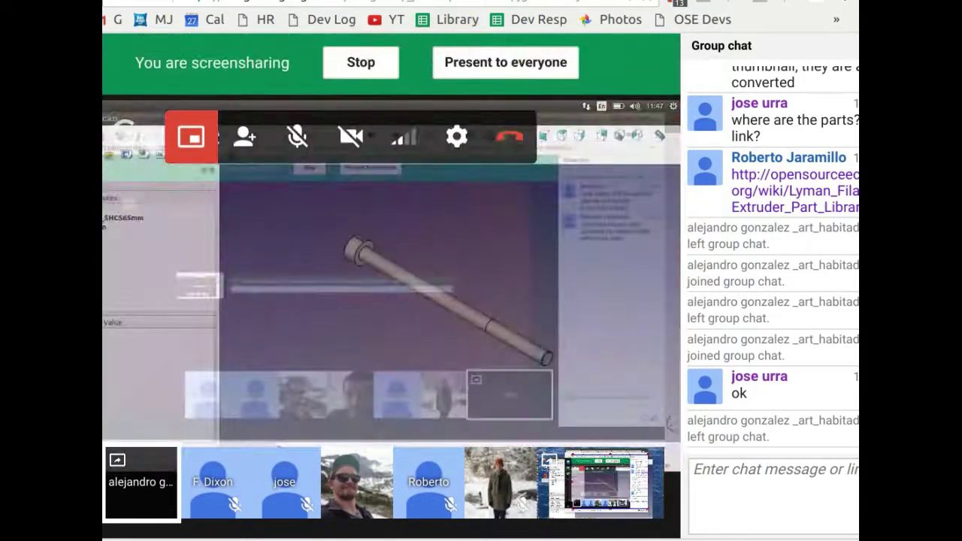
Step: Examine the exploded spool diagram slide and the part assignments in the Simplified CAD File Link column of the Spooler Master Part Index
key("alt+Tab")
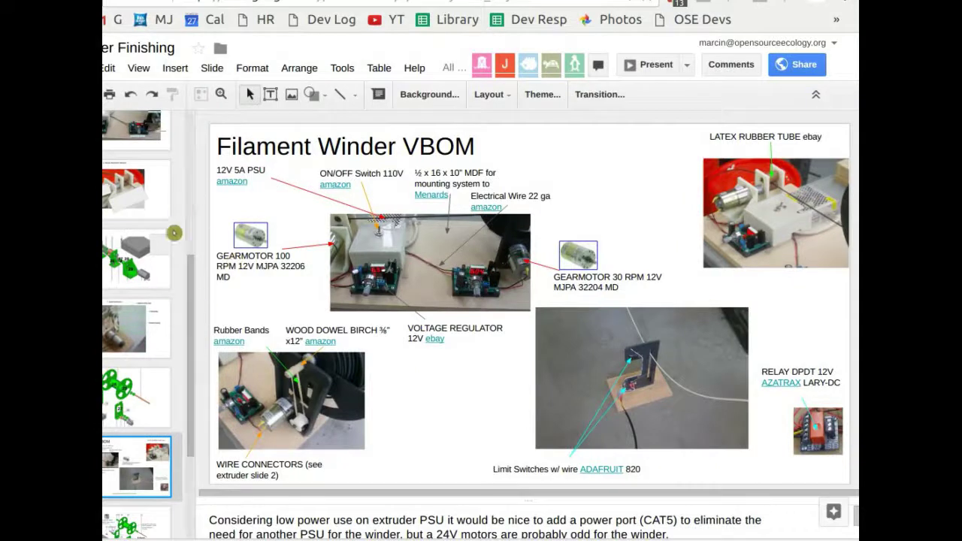
left_click(145, 406)
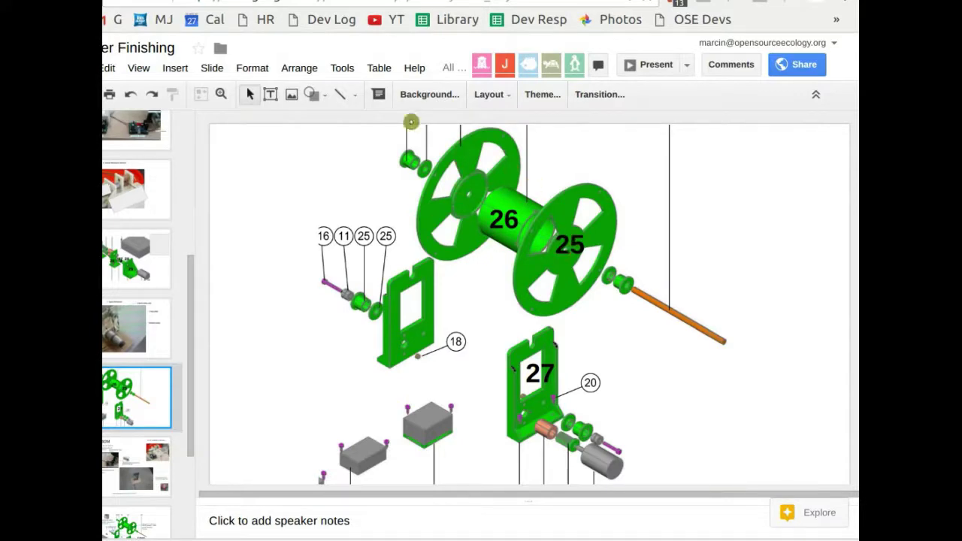
key("ctrl+Tab")
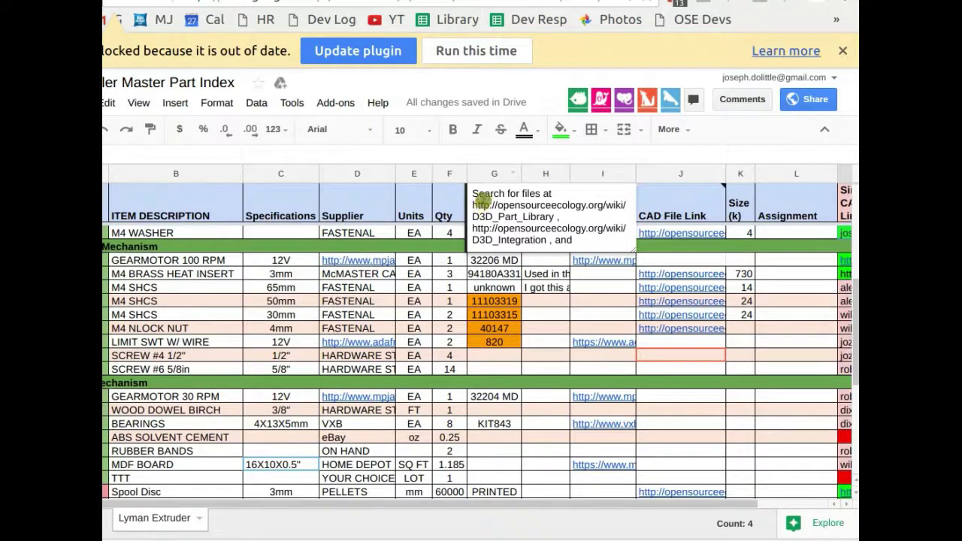
scroll(696, 318, "down", 2)
scroll(688, 315, "right", 3)
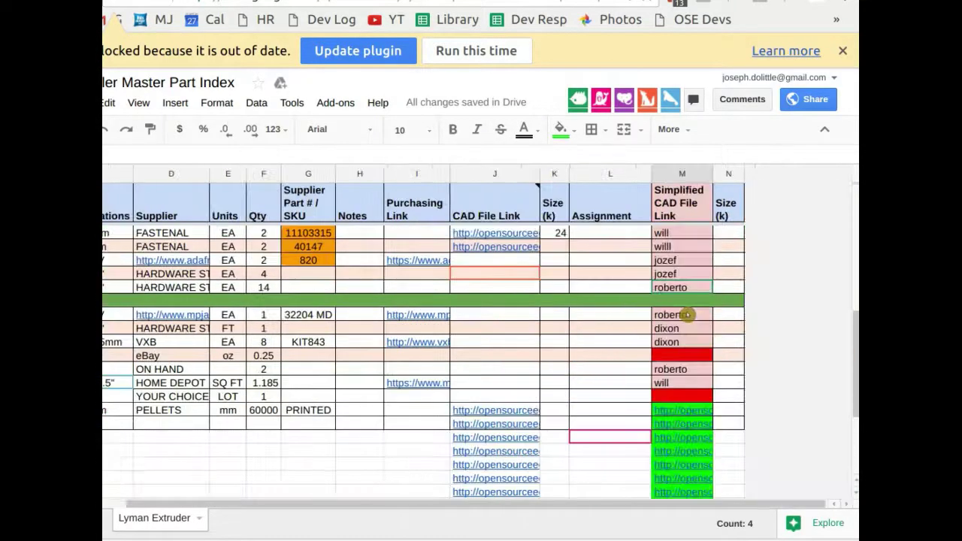
scroll(684, 315, "down", 2)
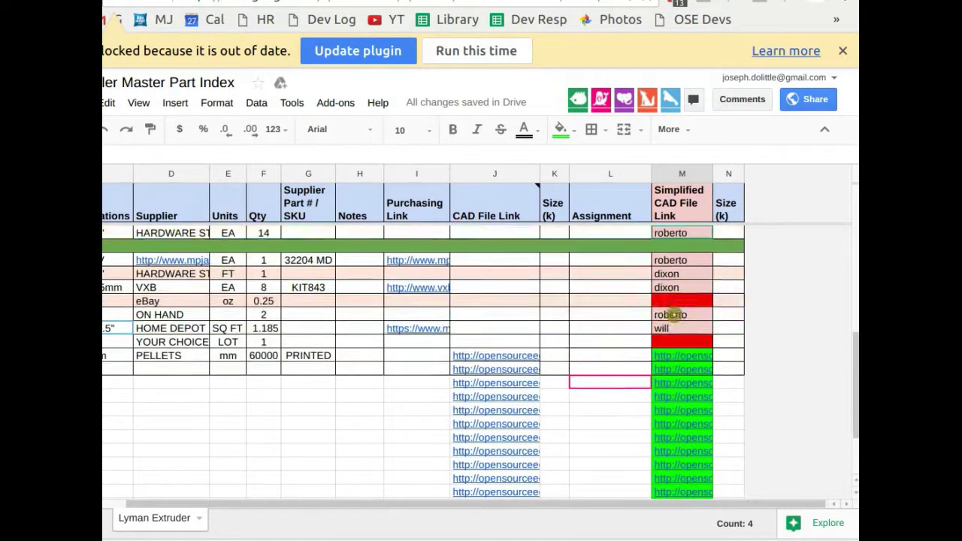
scroll(674, 315, "up", 2)
scroll(651, 331, "up", 1)
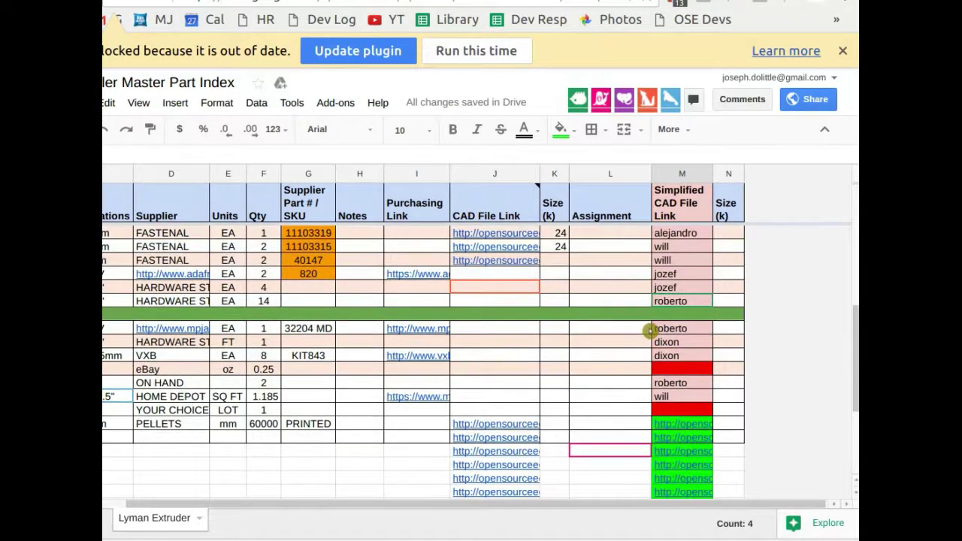
scroll(650, 330, "up", 3)
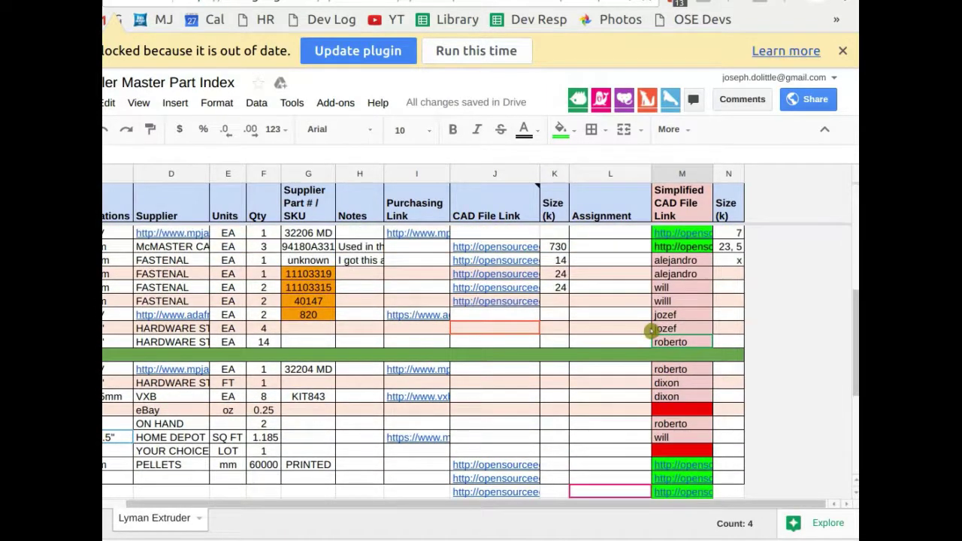
scroll(651, 330, "up", 6)
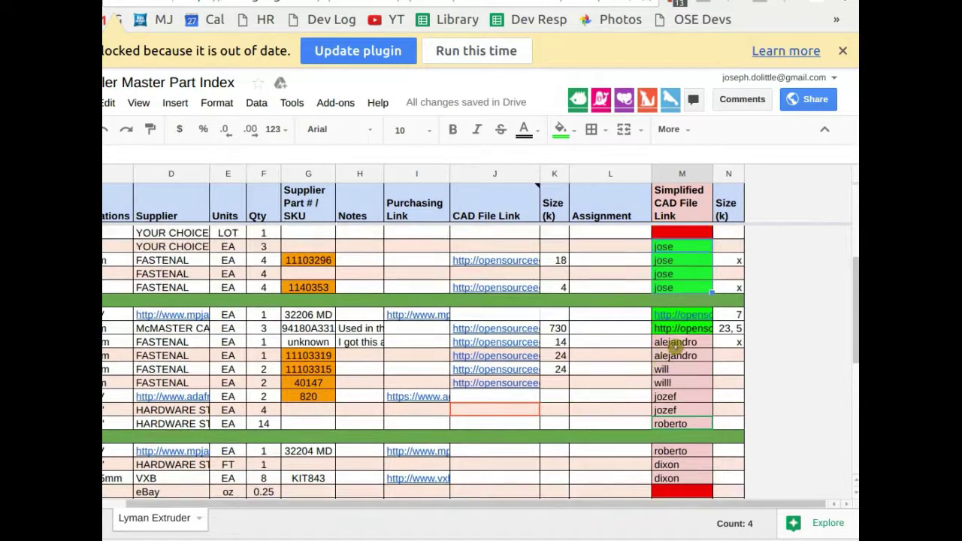
scroll(553, 348, "down", 1)
scroll(553, 348, "down", 19)
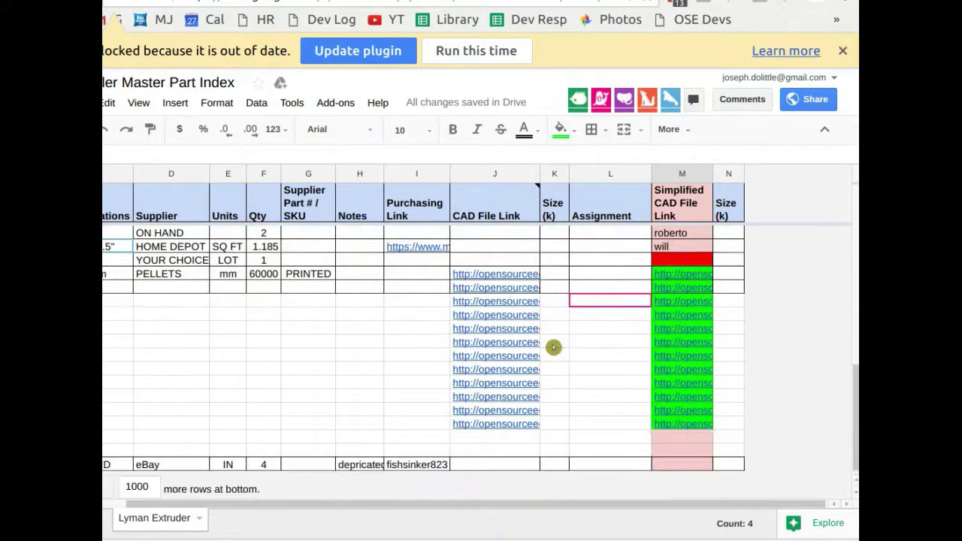
scroll(553, 348, "up", 5)
Step: Narrow the CAD File Link and Assignment columns of the part index
mouse_move(536, 175)
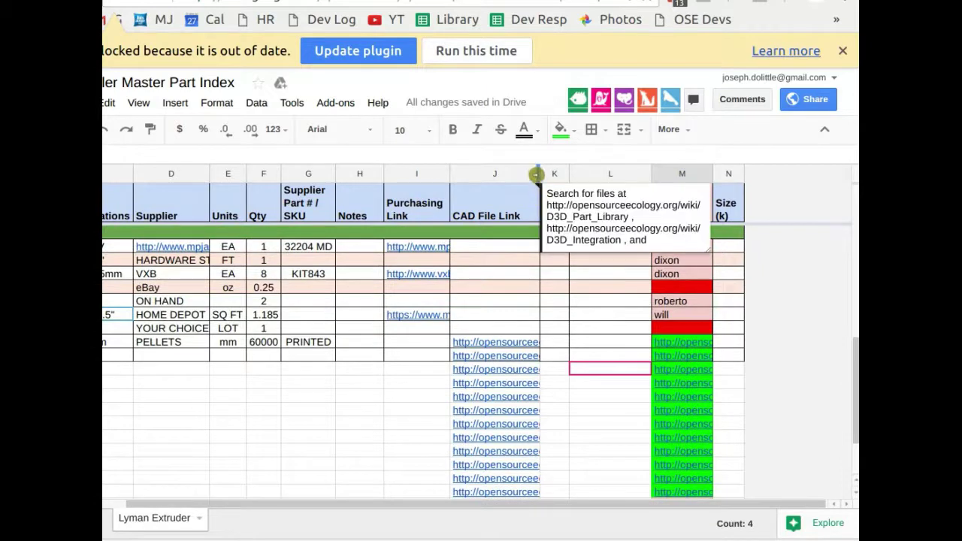
left_click_drag(537, 174, 476, 178)
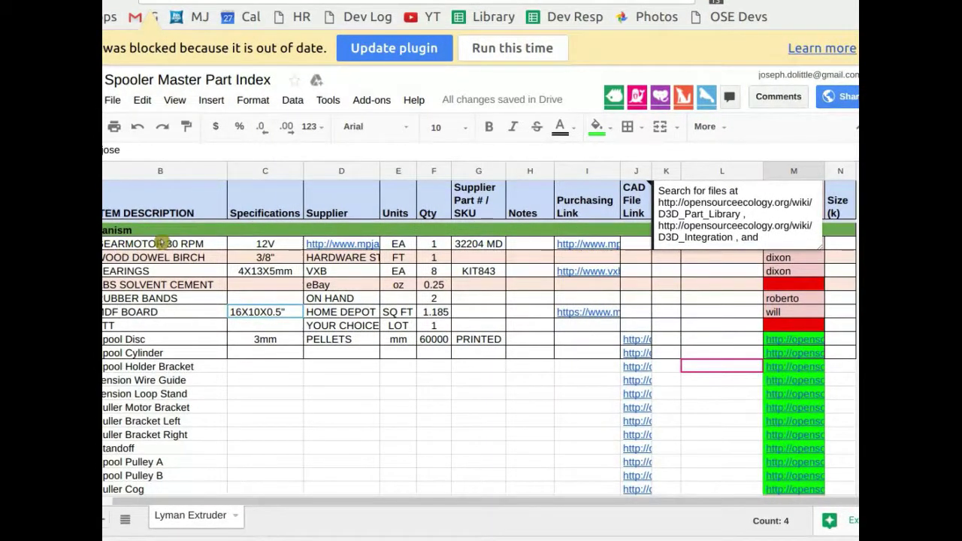
left_click(473, 449)
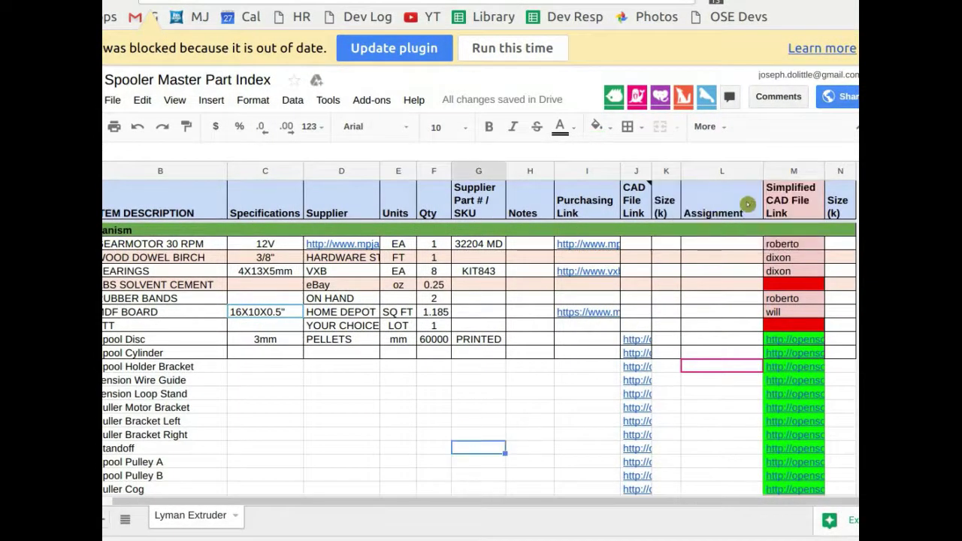
left_click_drag(761, 171, 722, 174)
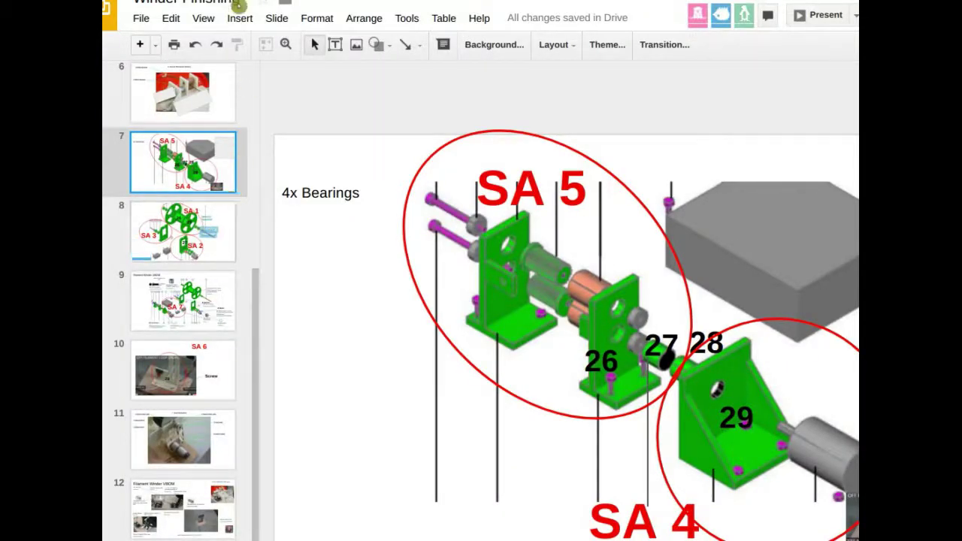
key("ctrl+z")
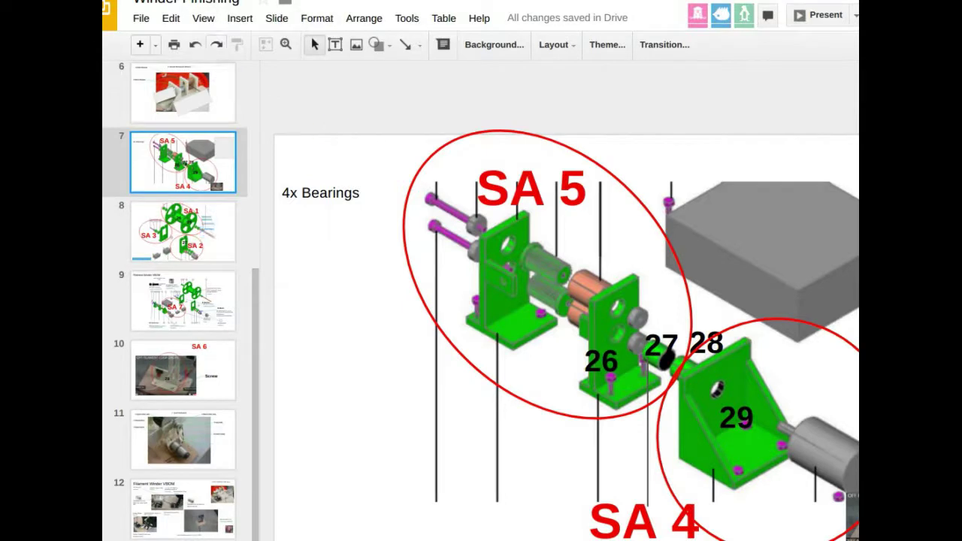
left_click(224, 151)
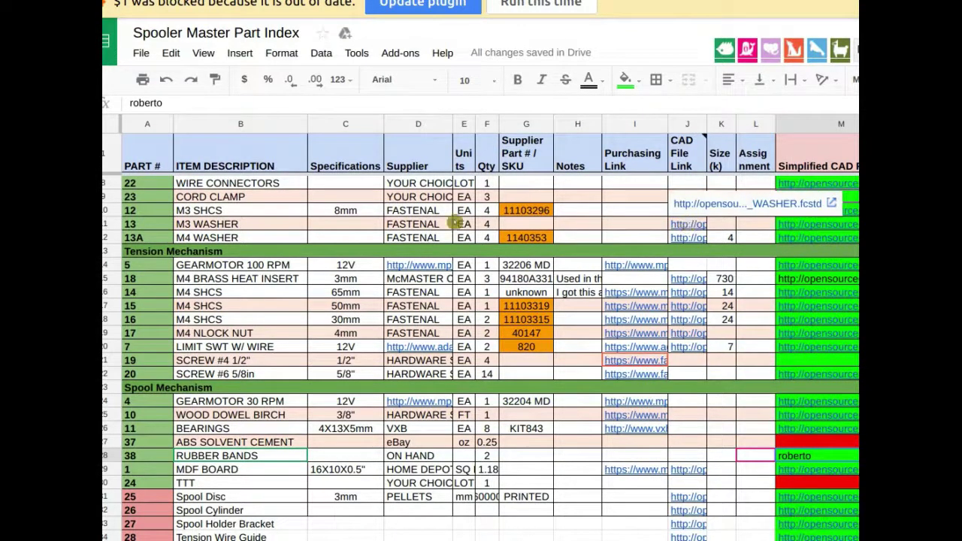
Step: Rename the part index spreadsheet as "Winder Master Part Index"
double_click(173, 34)
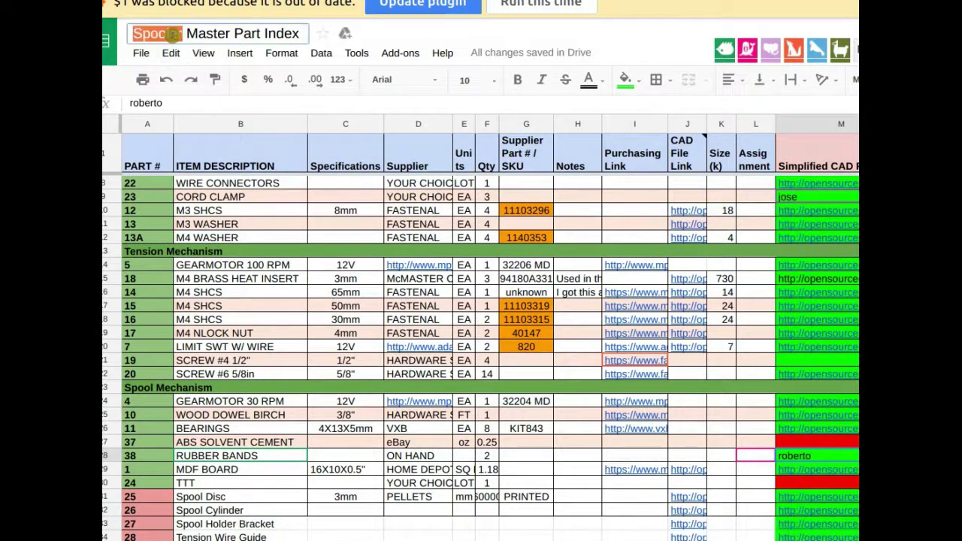
type("Winder")
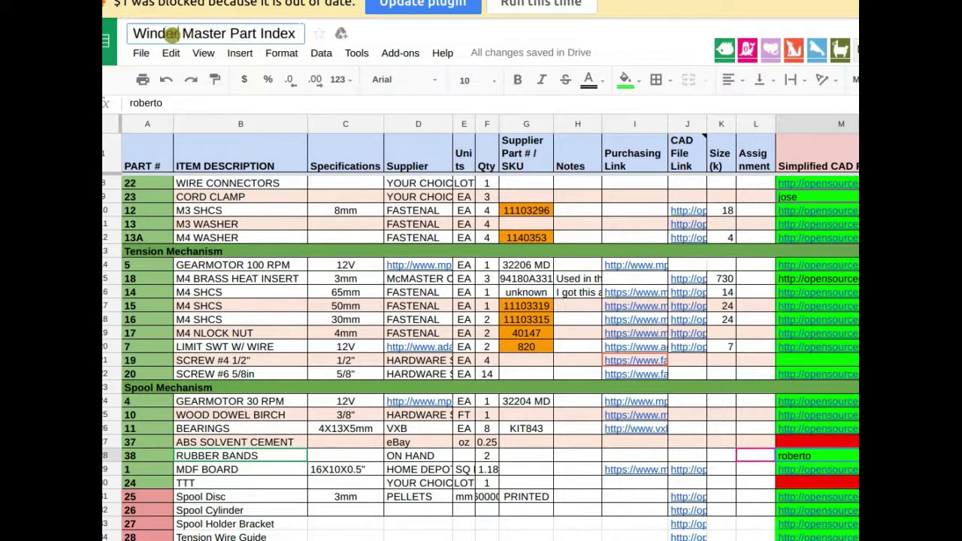
key("Return")
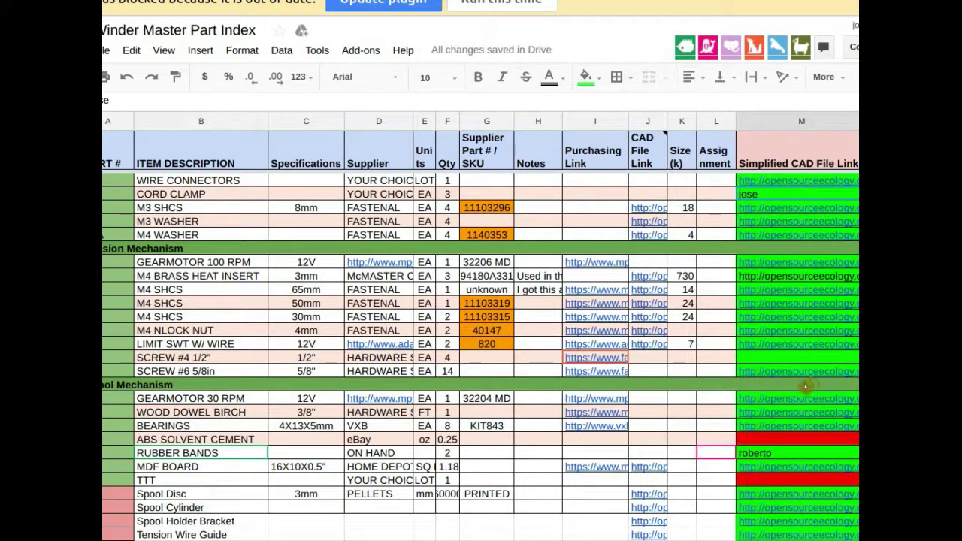
left_click(776, 359)
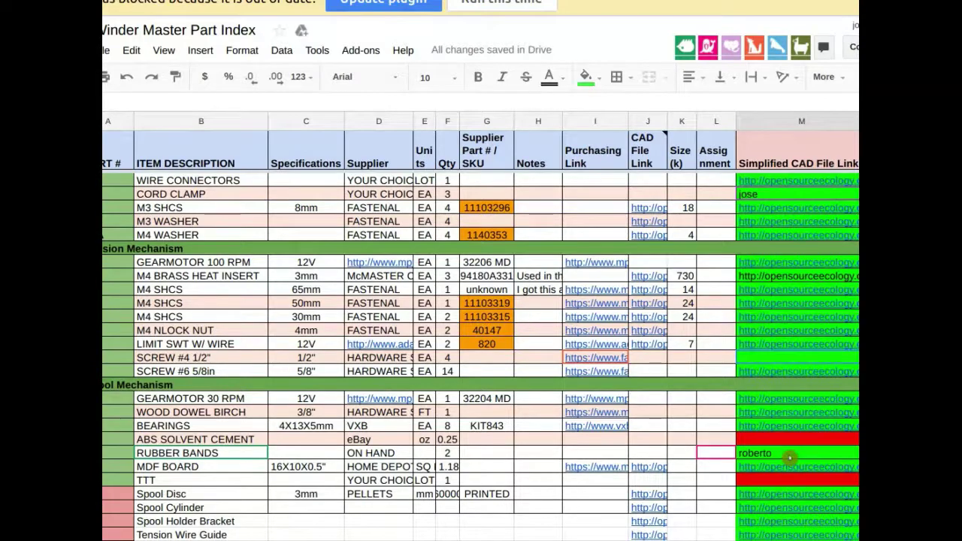
scroll(793, 466, "down", 2)
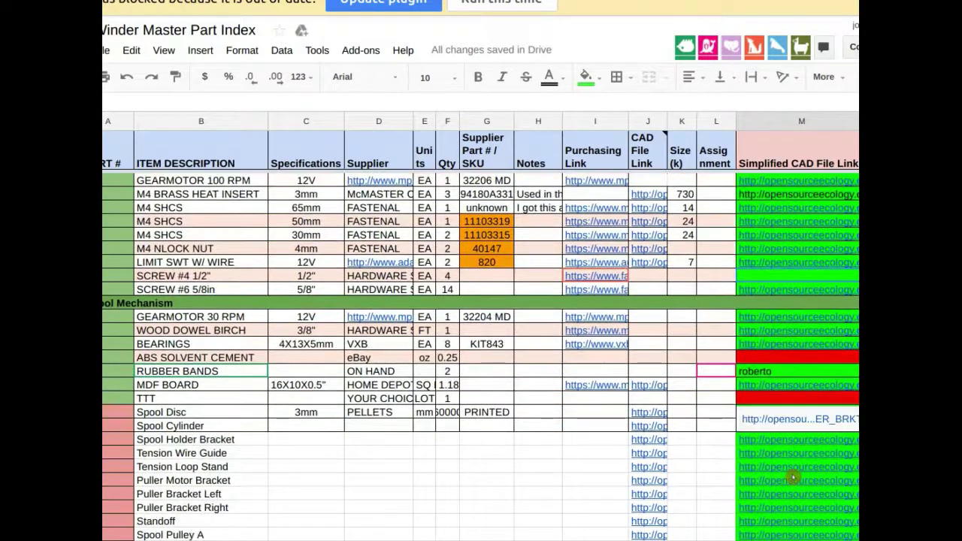
scroll(794, 478, "up", 3)
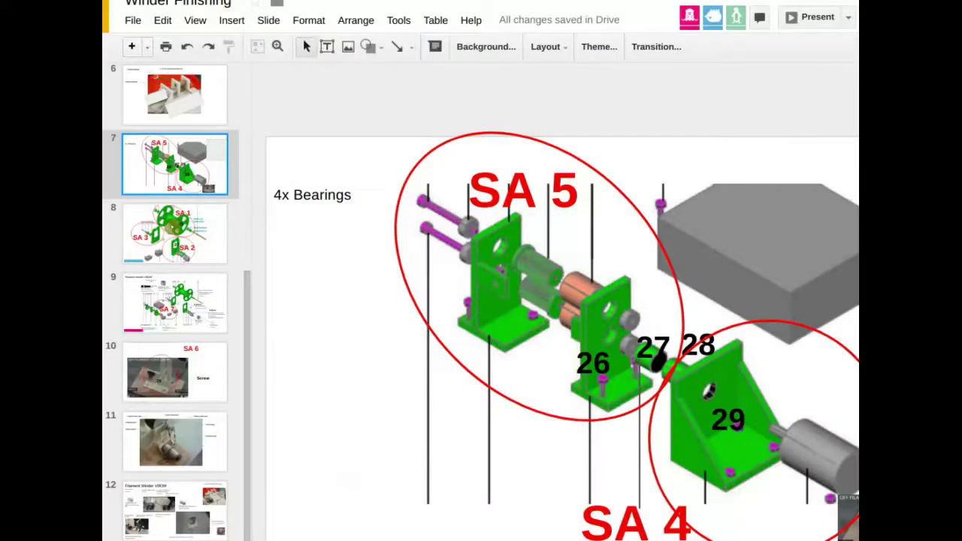
Step: Move the slide showing SA 1, SA 2 and SA 3 ahead of the SA 4 and SA 5 slide
scroll(173, 226, "up", 3)
left_click(210, 329)
left_click_drag(210, 329, 205, 241)
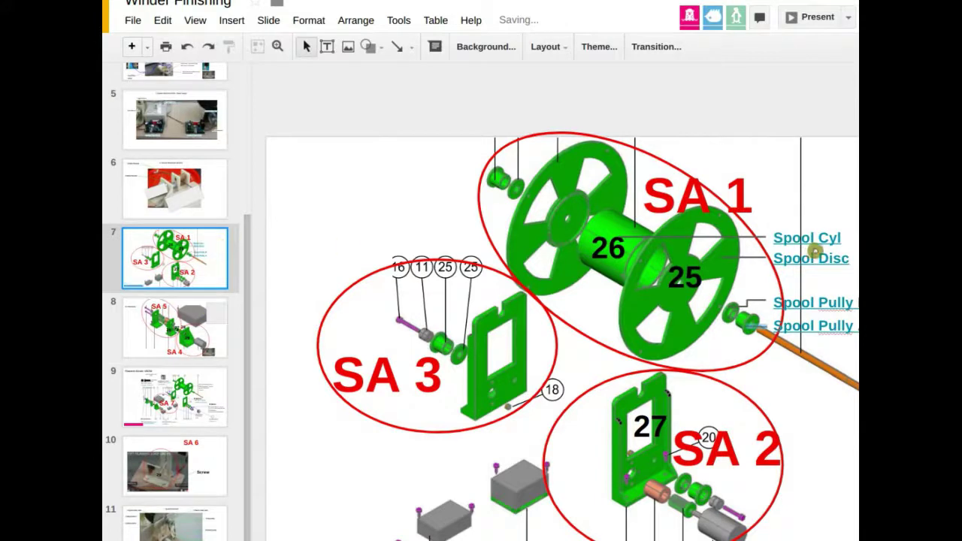
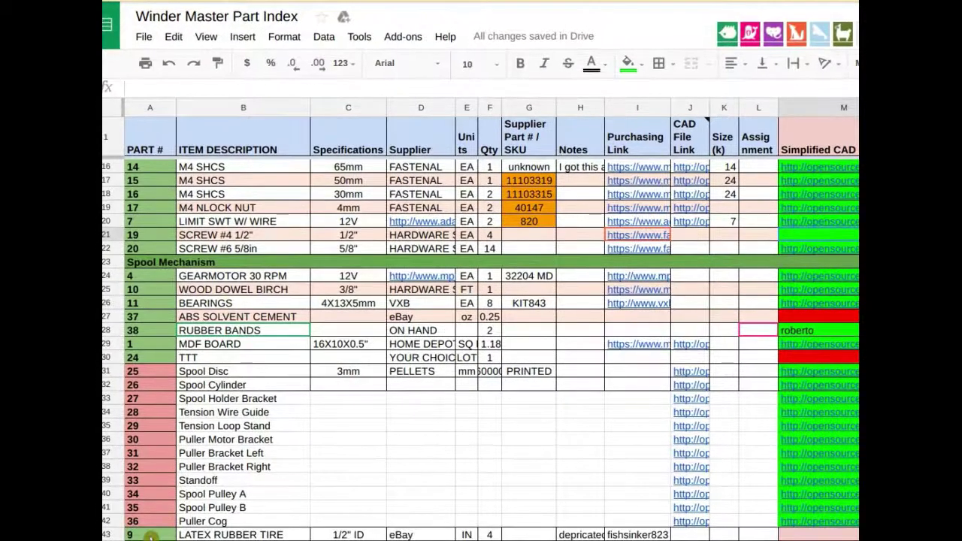
Step: Insert seven blank rows above the LATEX RUBBER TIRE row of the Winder Master Part Index
left_click(151, 535)
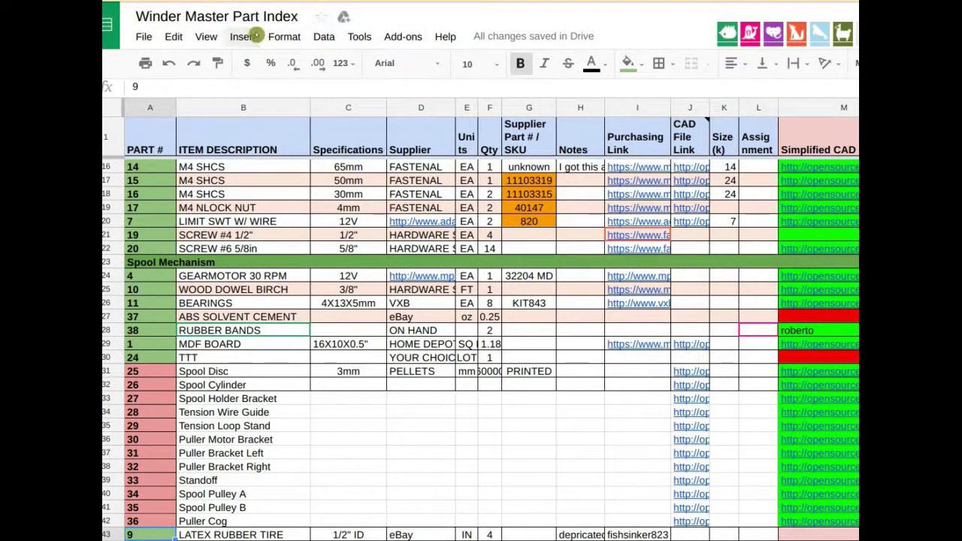
left_click(256, 35)
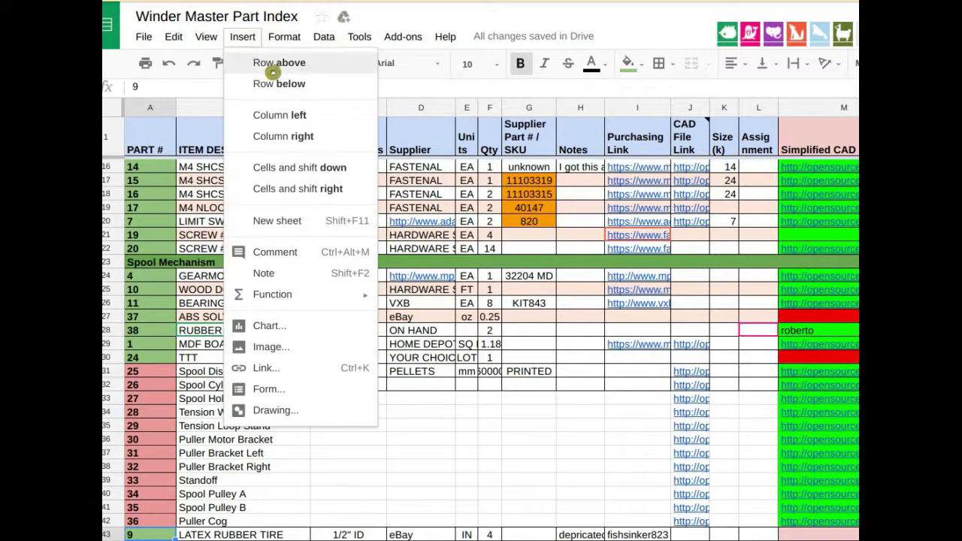
left_click(275, 66)
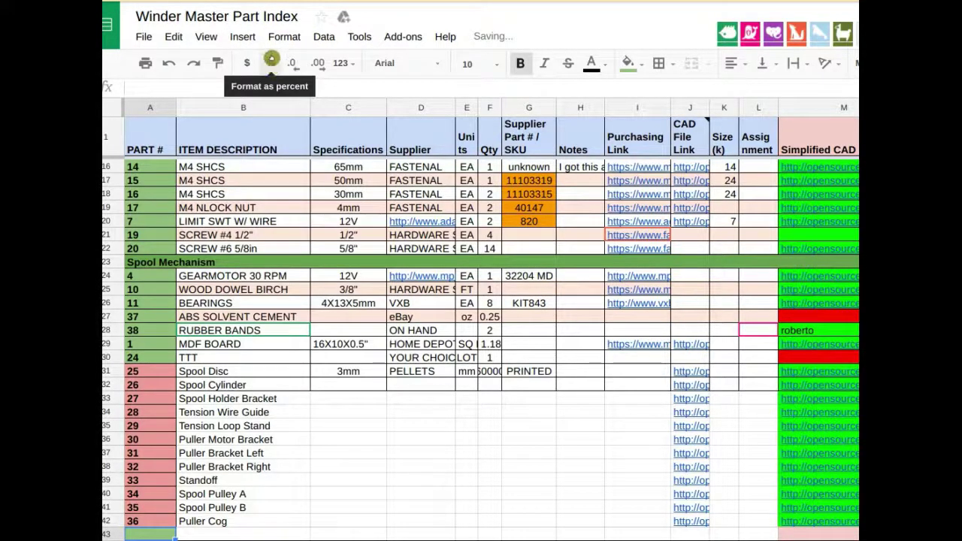
left_click(257, 36)
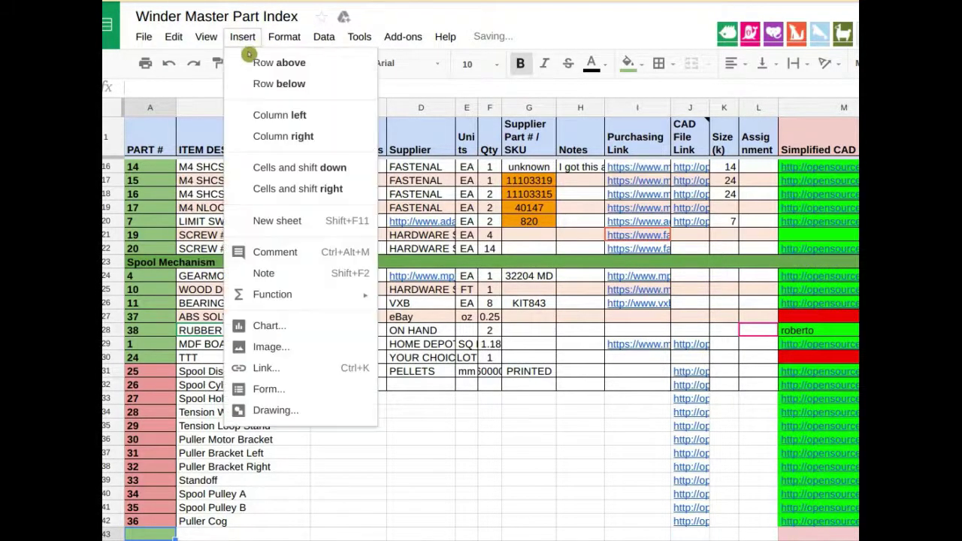
left_click(244, 37)
left_click(246, 39)
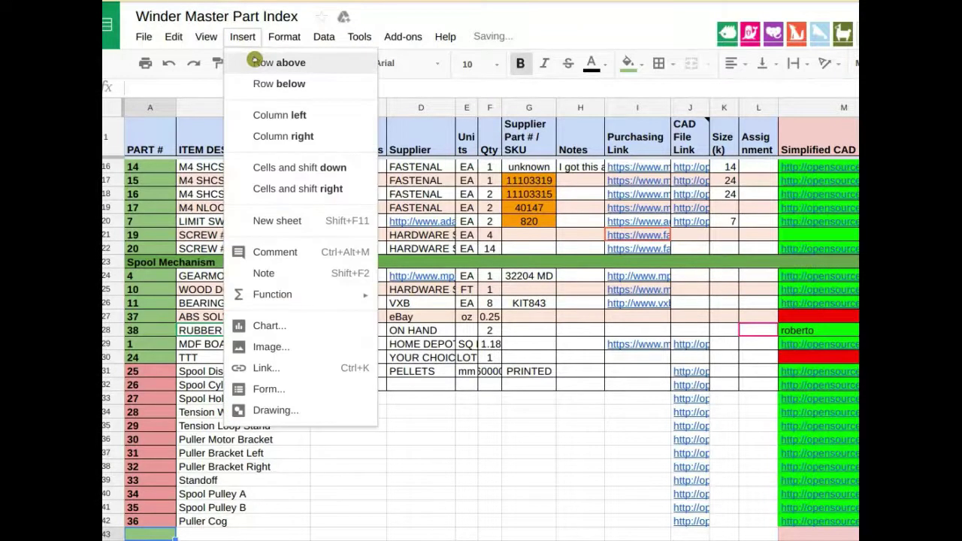
left_click(248, 37)
left_click(248, 38)
left_click(248, 40)
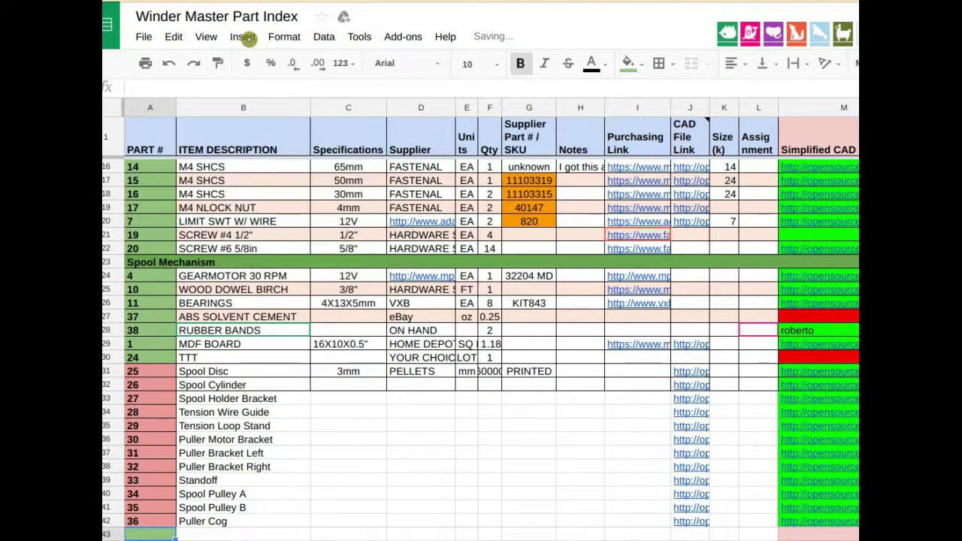
left_click(248, 39)
left_click(247, 39)
left_click(247, 39)
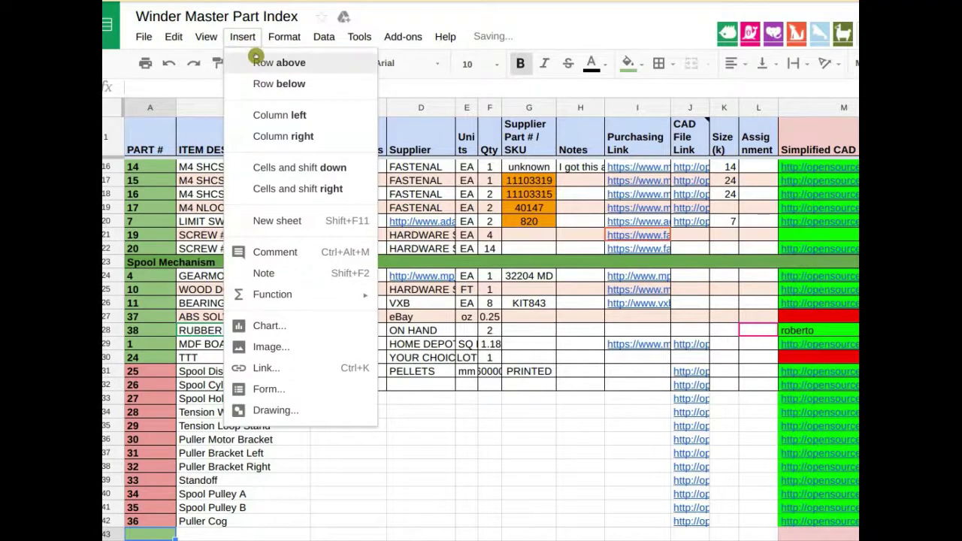
left_click(218, 518)
scroll(334, 293, "down", 1)
scroll(334, 293, "down", 1)
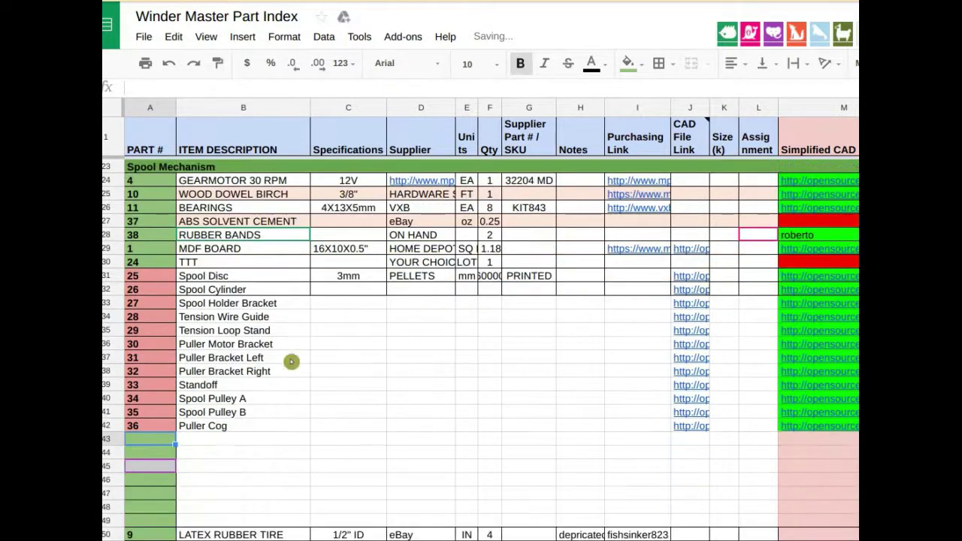
Step: Enter SA 1 as the item description in the first blank row below Puller Cog
left_click(223, 443)
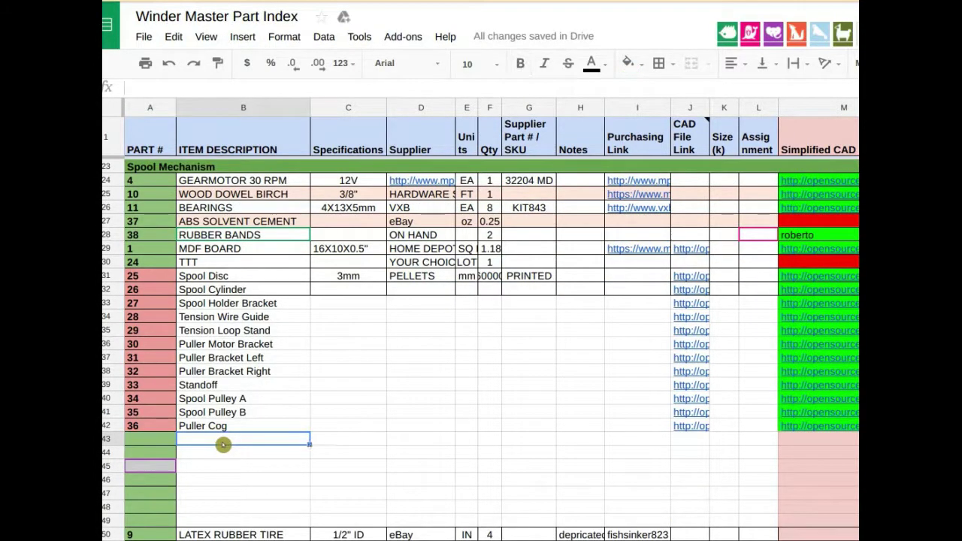
type("SA2")
key("BackSpace")
type("2")
key("Return")
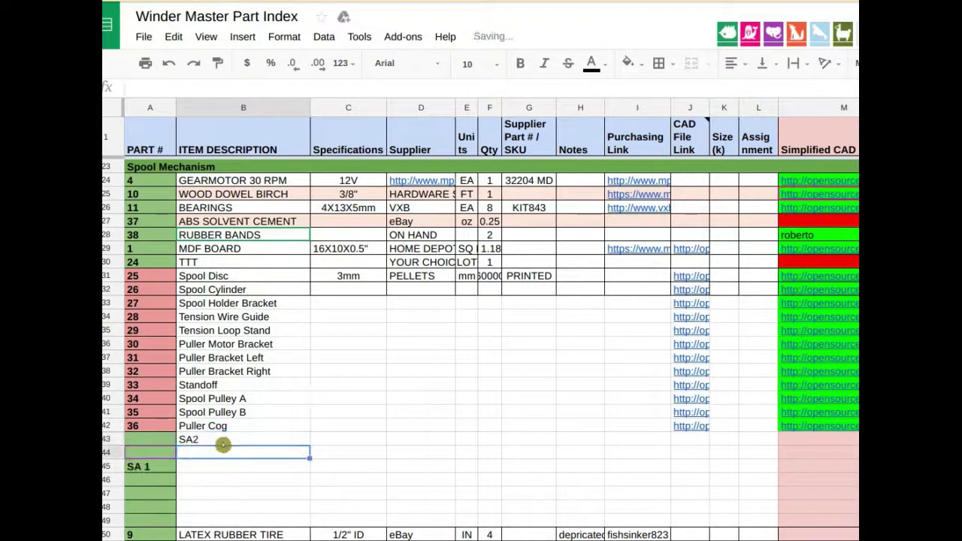
left_click(226, 440)
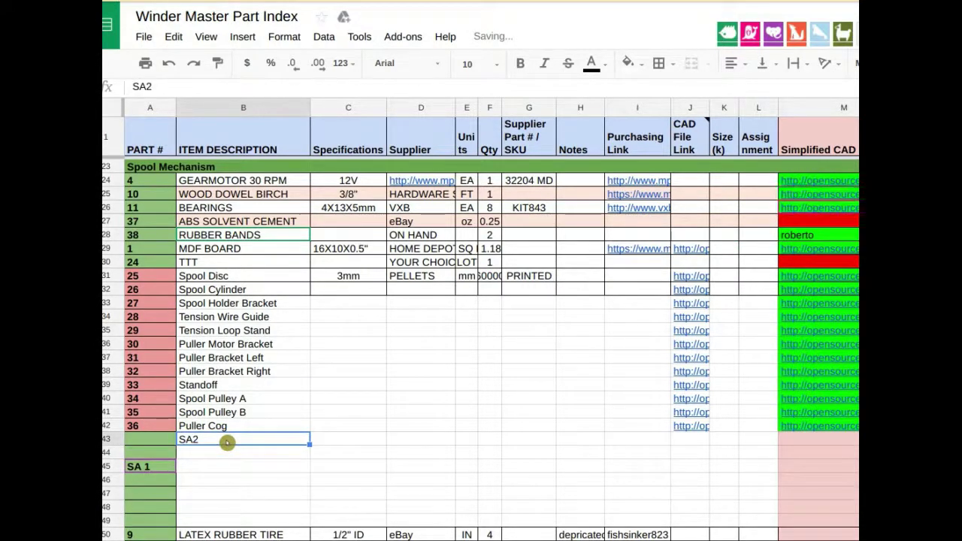
double_click(226, 440)
key("BackSpace")
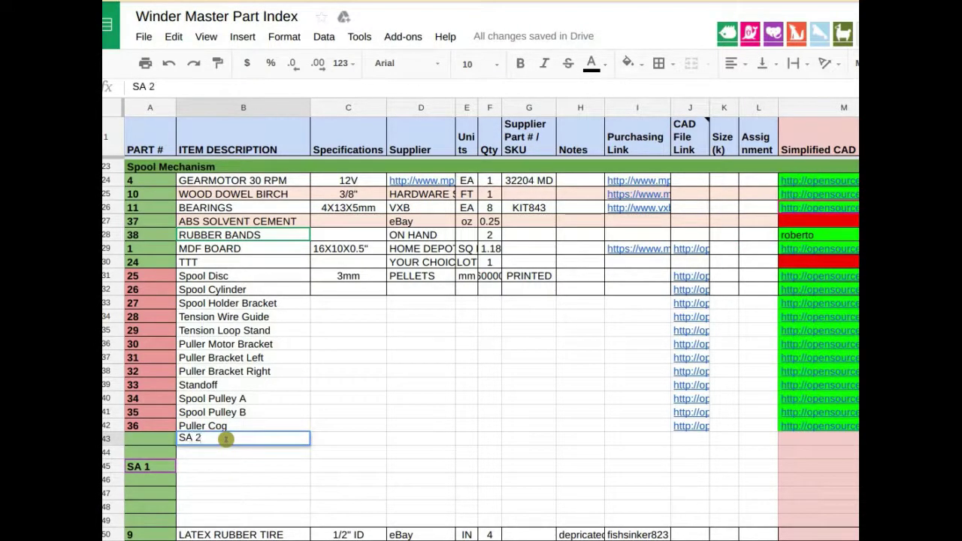
key("Return")
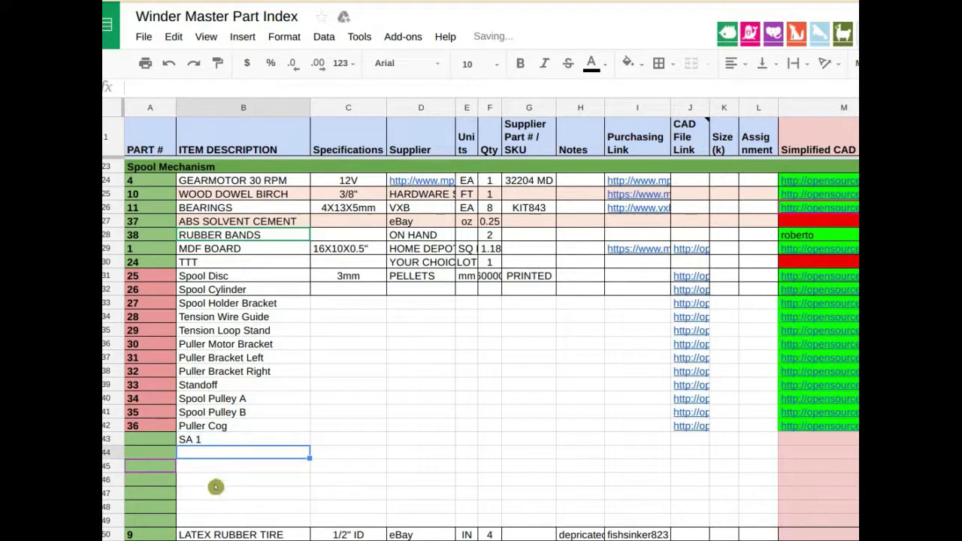
Step: Extend the SA 1 item description down the blank rows as a series up to SA 7
left_click(236, 441)
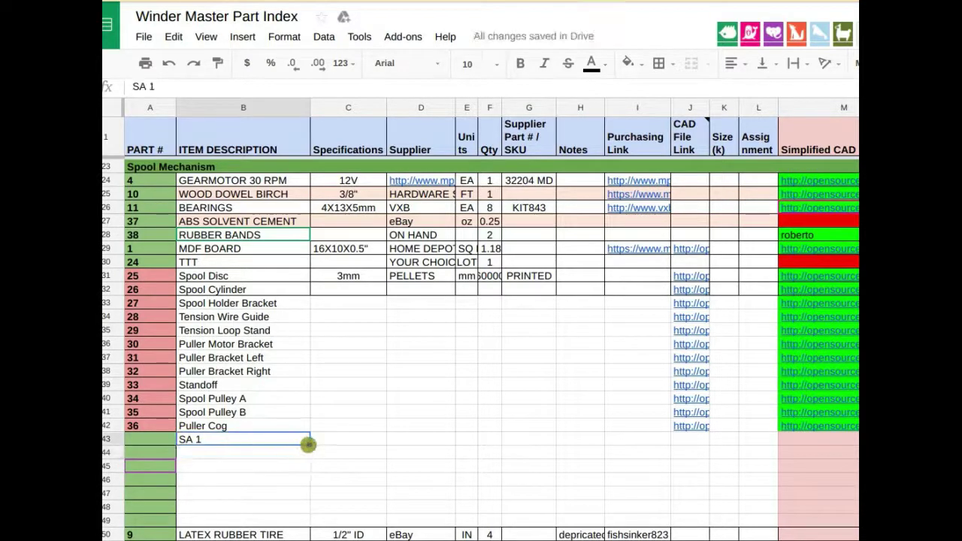
left_click_drag(308, 444, 298, 519)
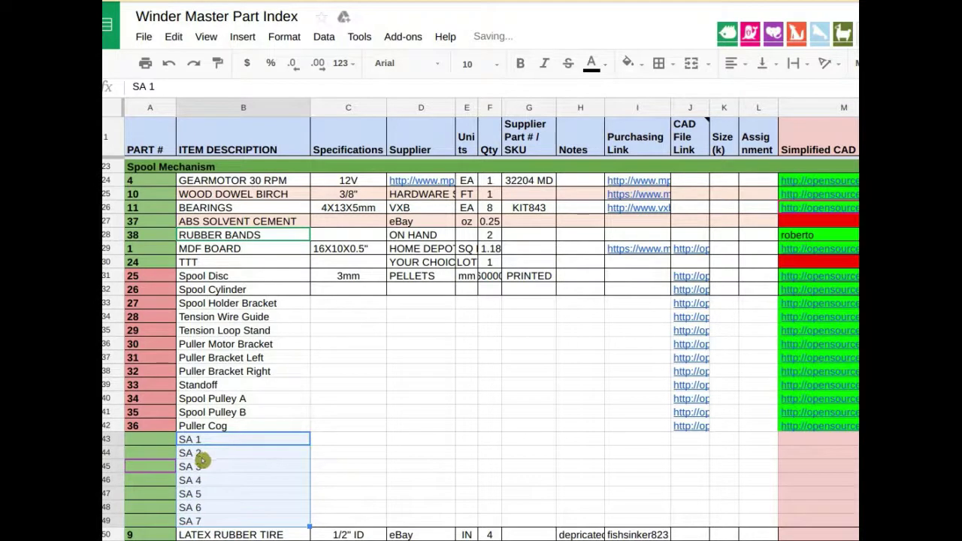
left_click(203, 454)
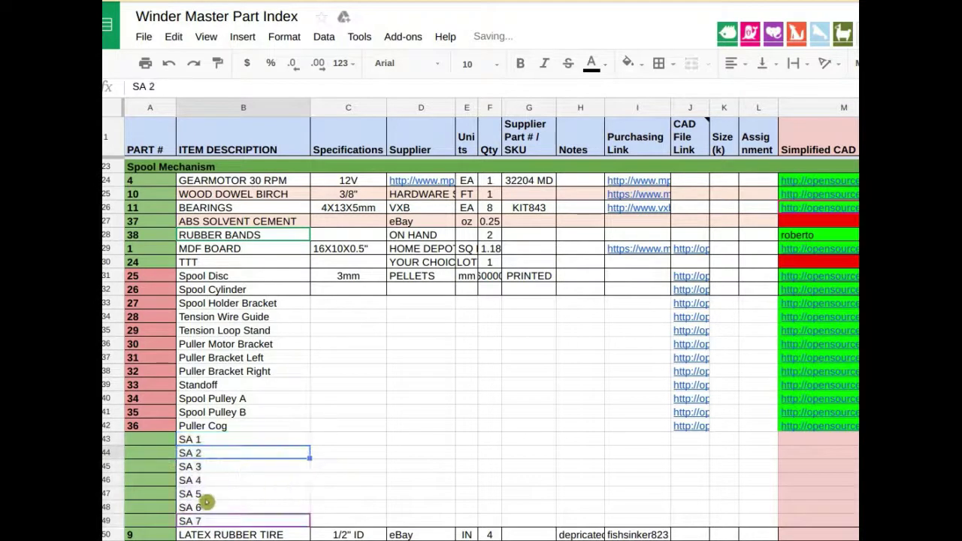
Step: Try to continue the part numbers down the SA rows from the Puller Cog number alone
left_click(173, 428)
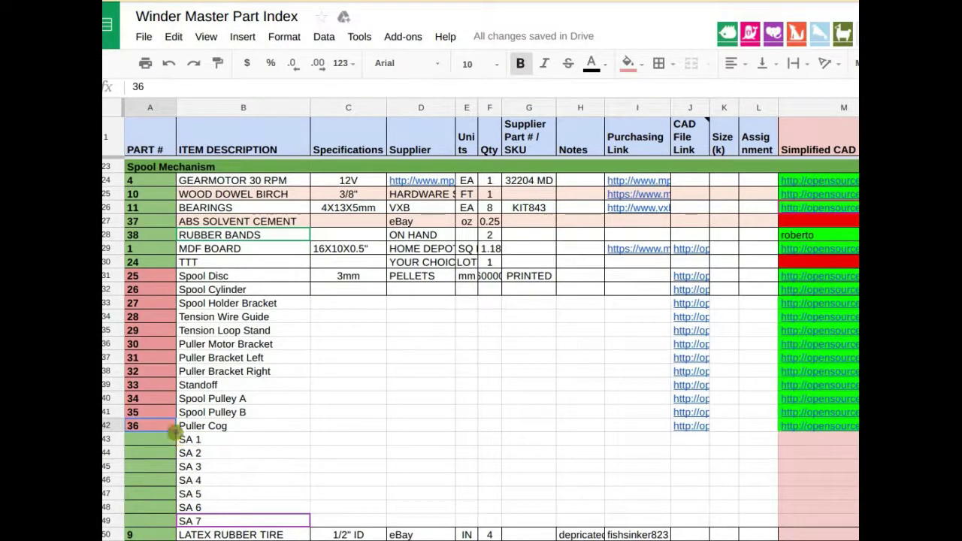
left_click_drag(175, 433, 176, 522)
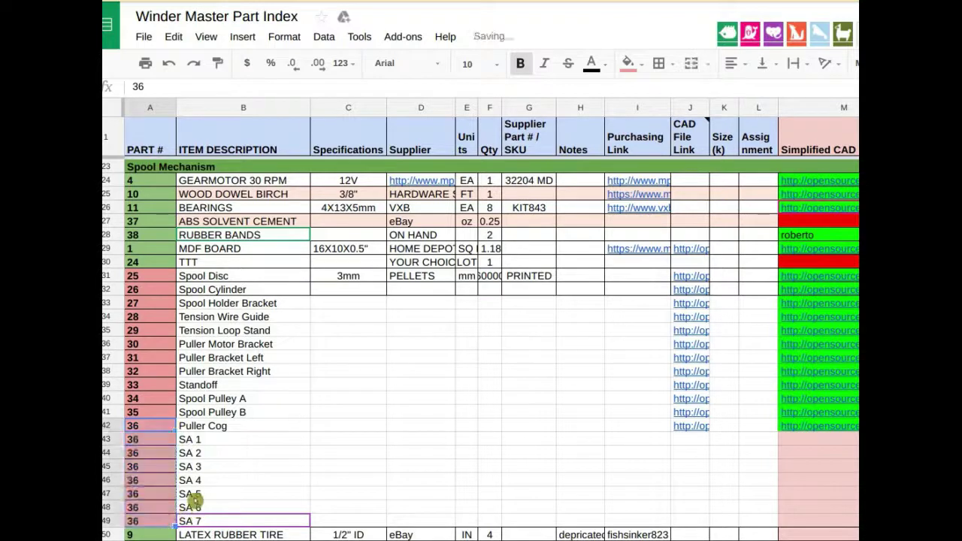
left_click(170, 451)
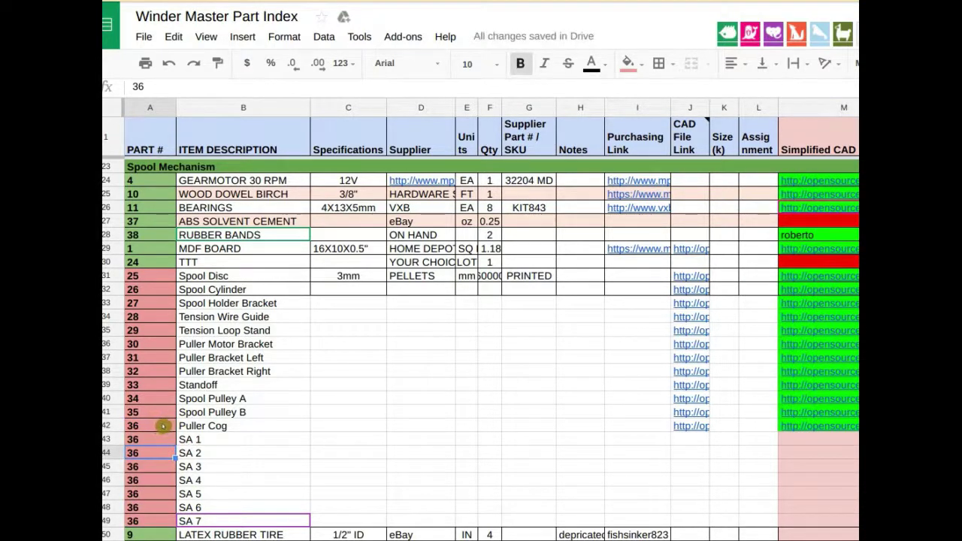
key("ctrl+z")
Step: Number the SA 1 to SA 7 rows 37 to 43 by continuing the series, and shade those part number cells green
left_click(167, 412)
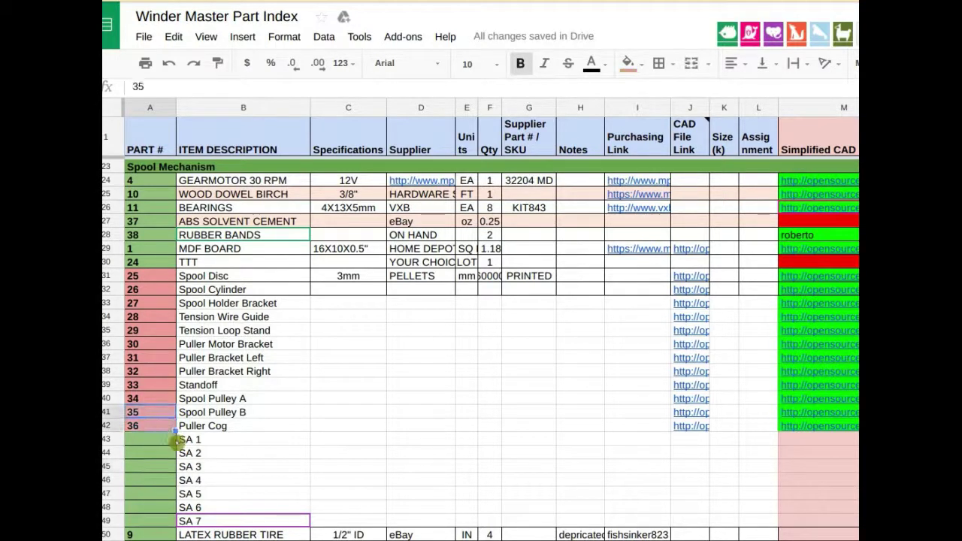
left_click_drag(175, 431, 179, 523)
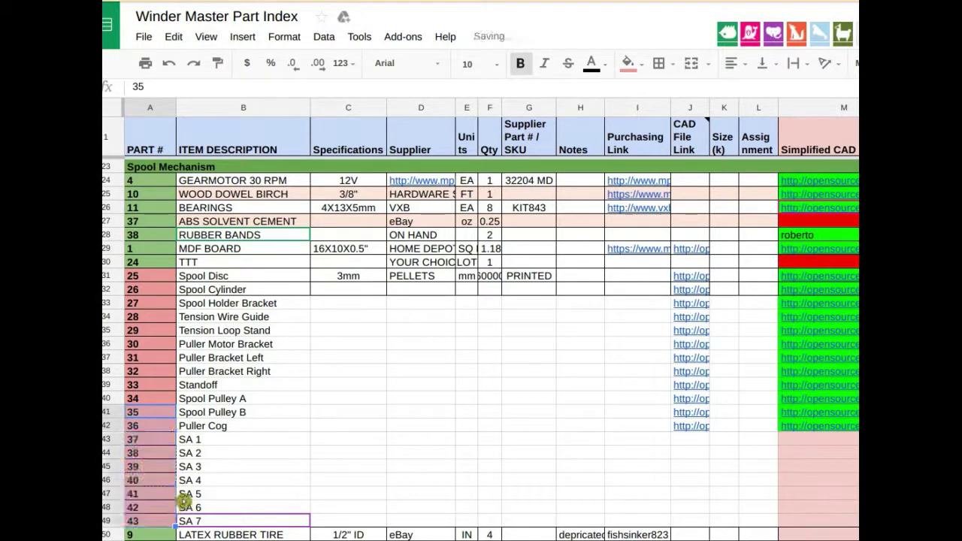
left_click(148, 443)
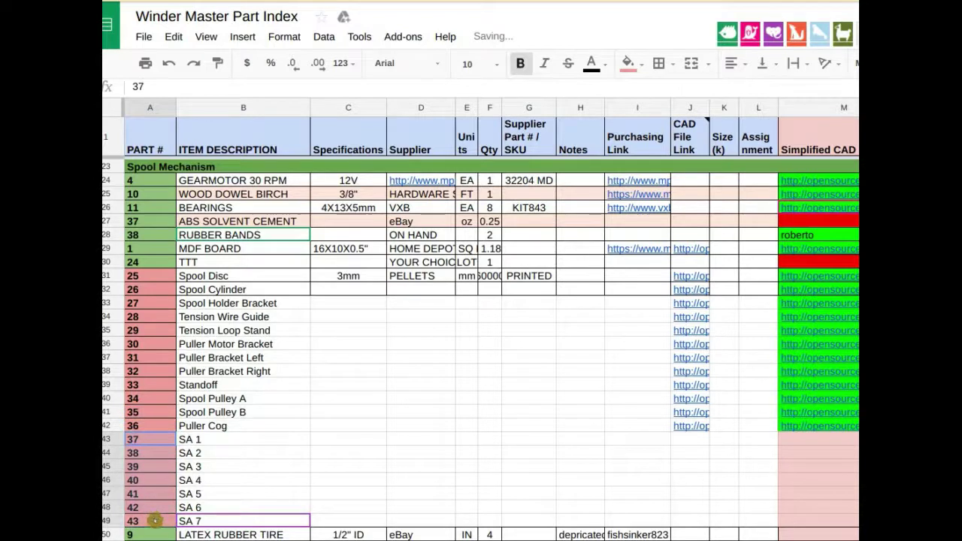
left_click(630, 66)
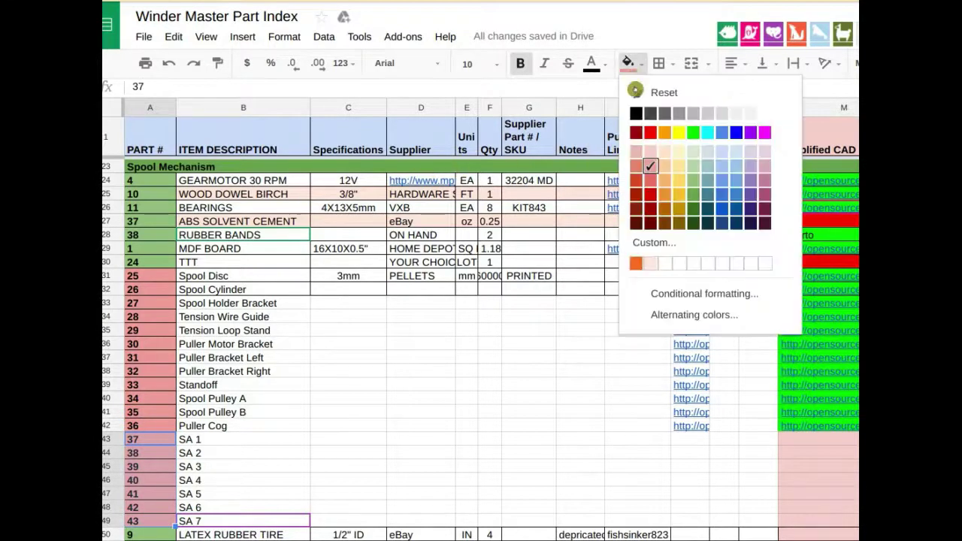
left_click(693, 180)
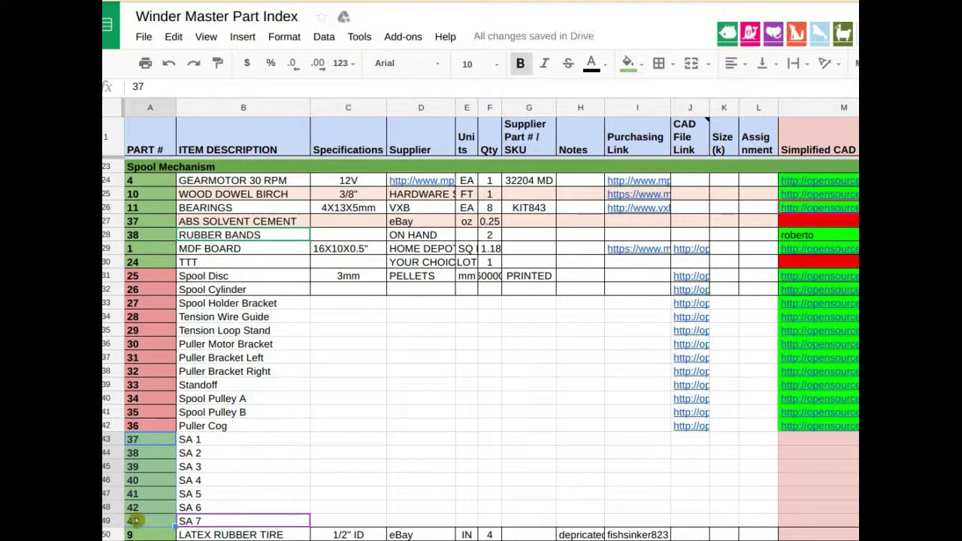
Step: Set the part number of LATEX RUBBER TIRE to 44
left_click(143, 535)
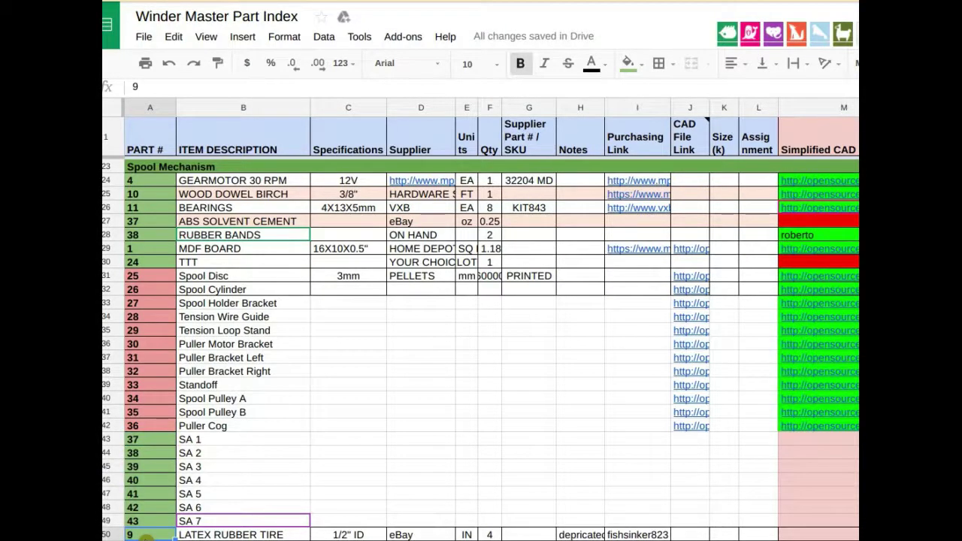
type("44")
left_click(143, 535)
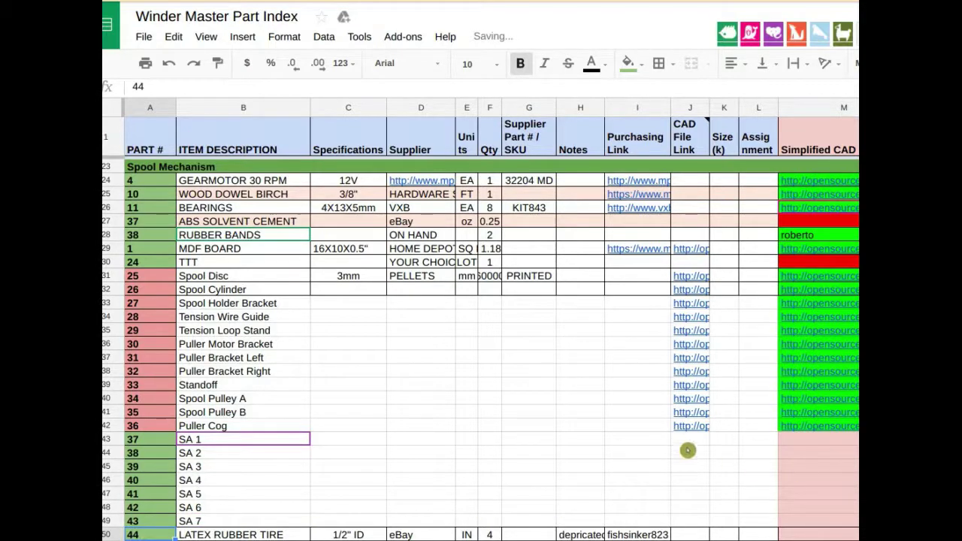
Step: Enter the assignee's first name in the Simplified CAD File Link cell of the SA 6 row
left_click(808, 443)
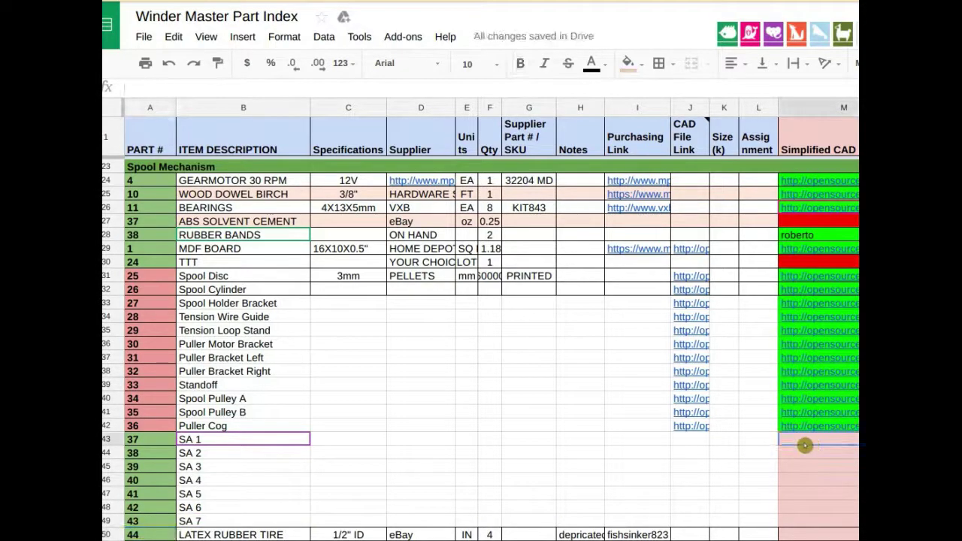
left_click(796, 510)
type("Robereto")
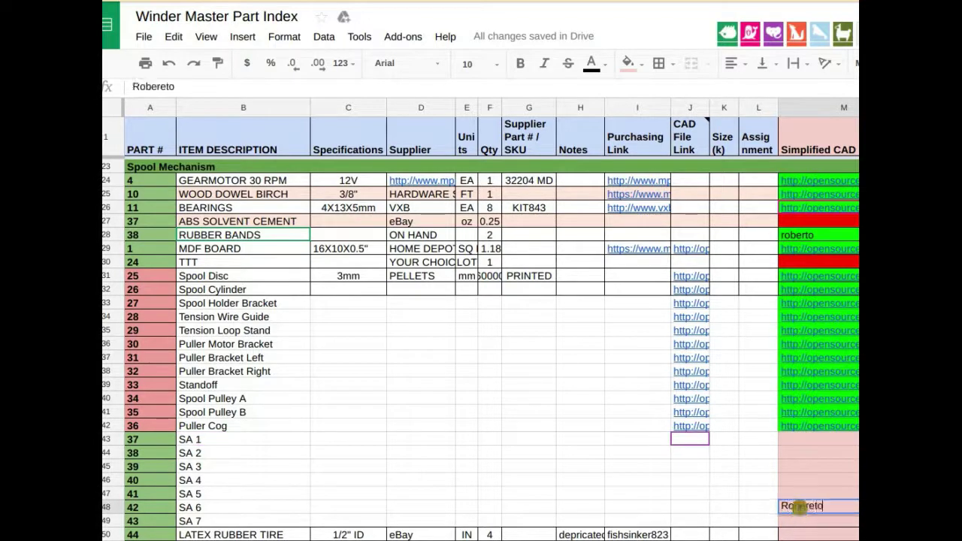
type("\\\\")
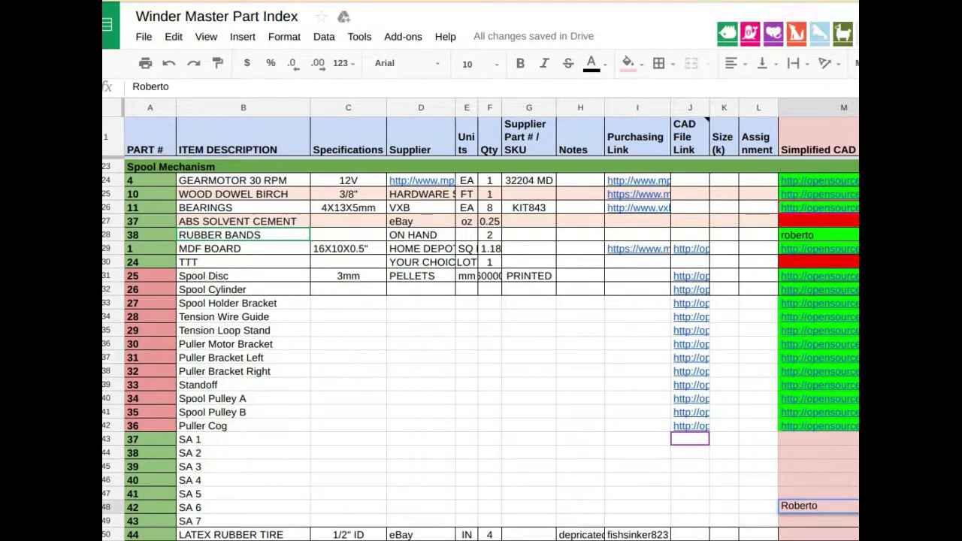
key("Return")
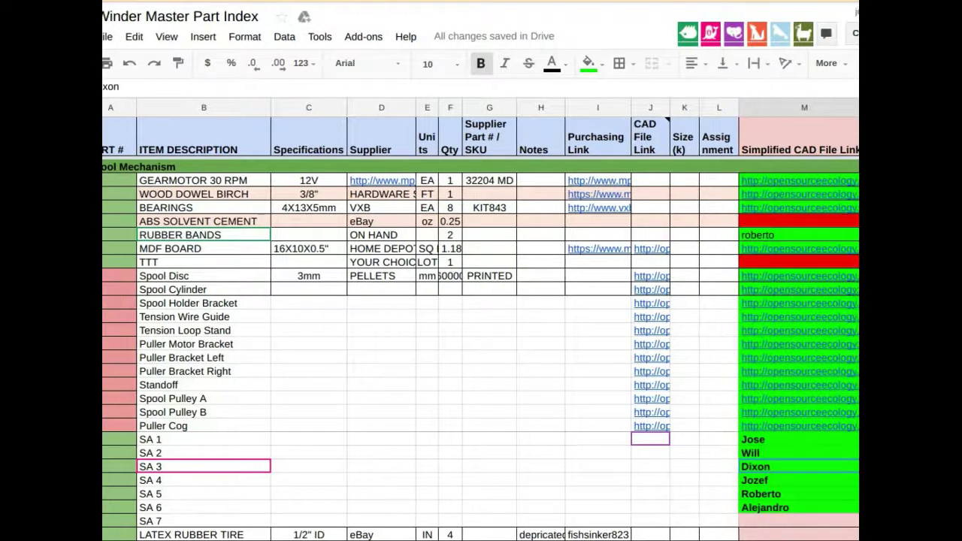
Step: Switch to the shared slides and, on the slide showing SA 1 to SA 3, draw a leader line outward from SA 1's upper end pulley
key("alt+Tab")
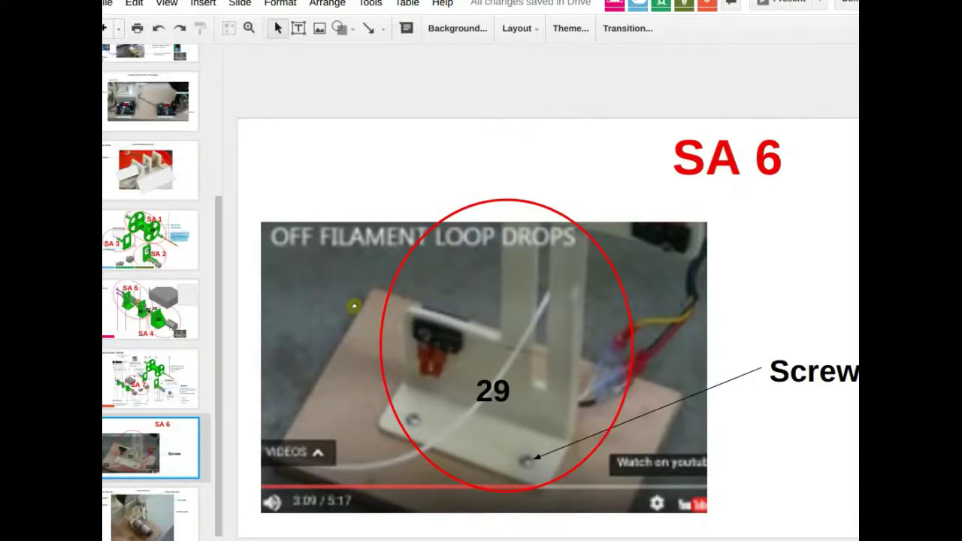
left_click(195, 251)
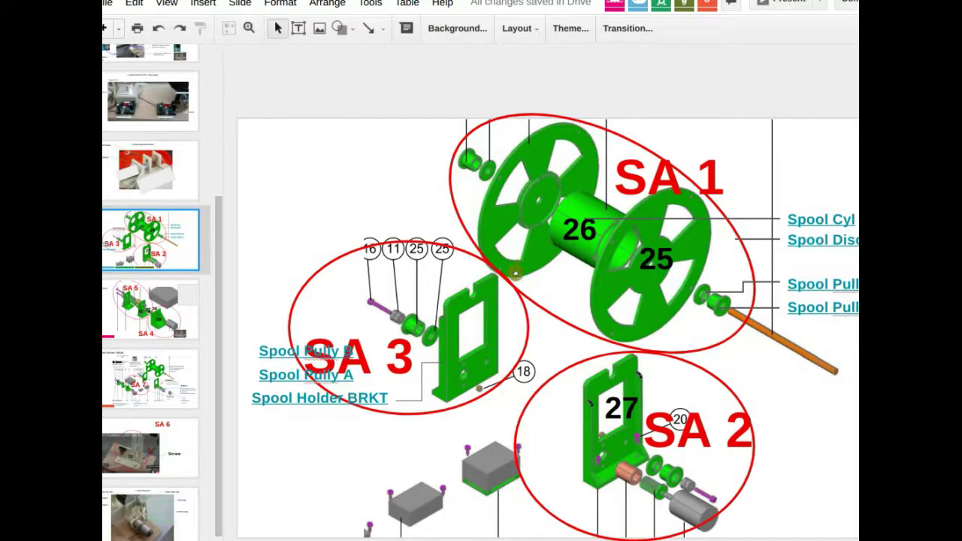
key("ctrl+z")
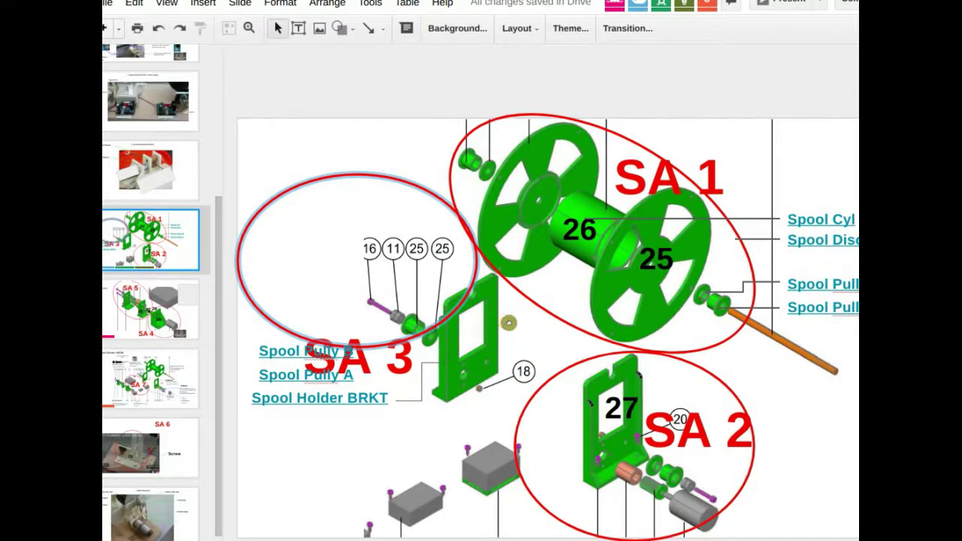
key("ctrl+z")
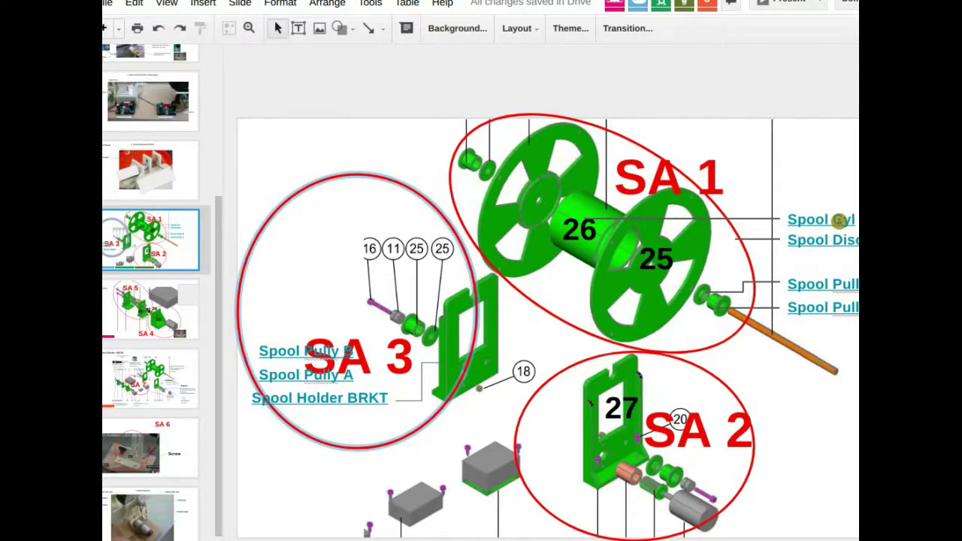
key("ctrl+z")
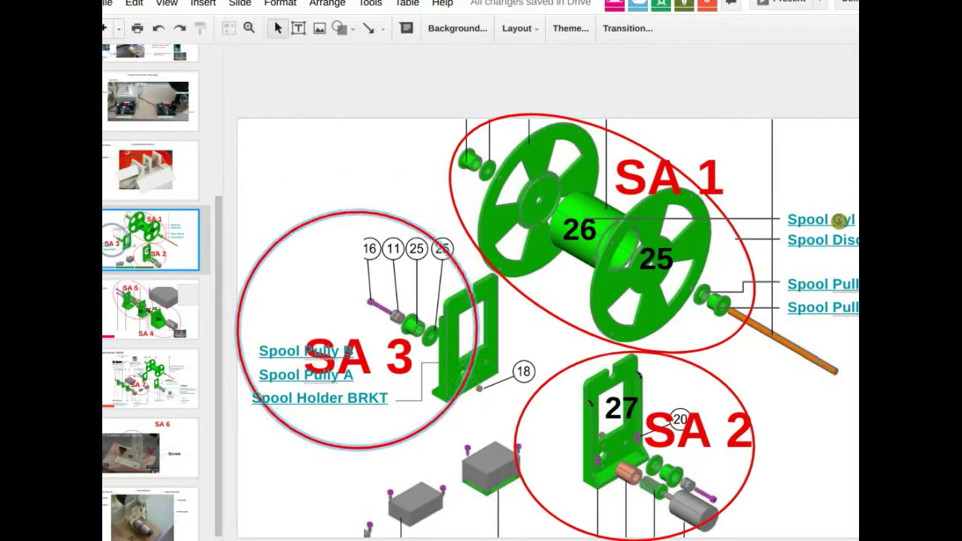
key("ctrl+z")
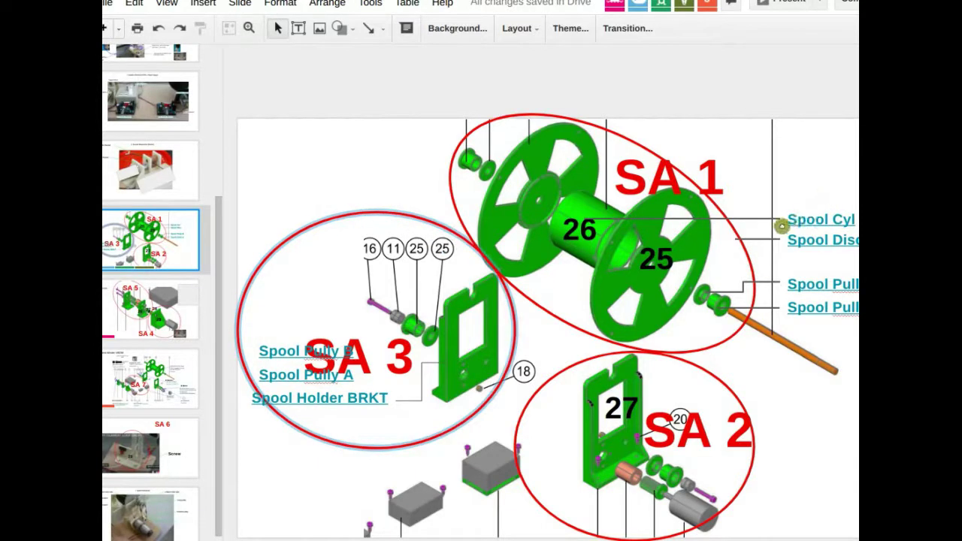
left_click(382, 30)
left_click(389, 57)
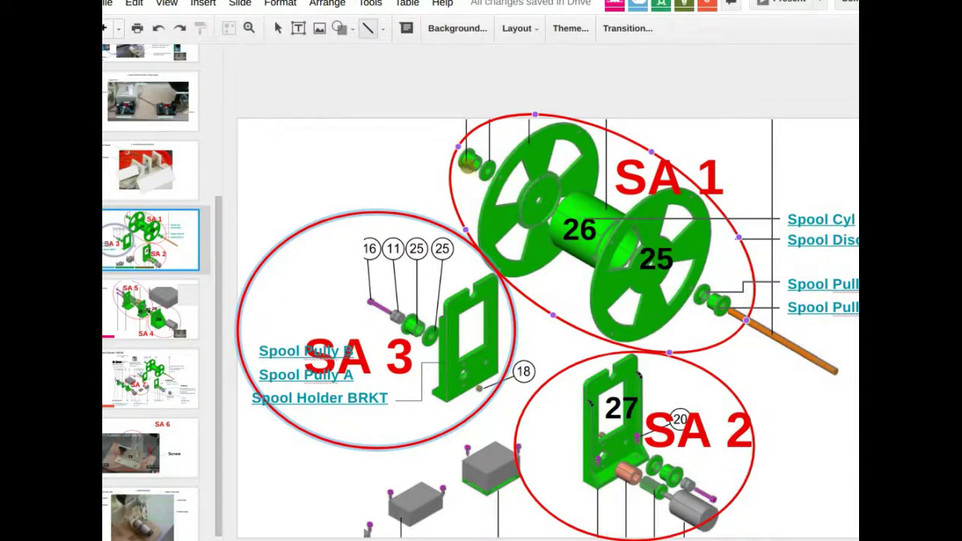
mouse_move(462, 164)
left_mouse_down()
mouse_move(343, 163)
mouse_move(360, 148)
left_mouse_up()
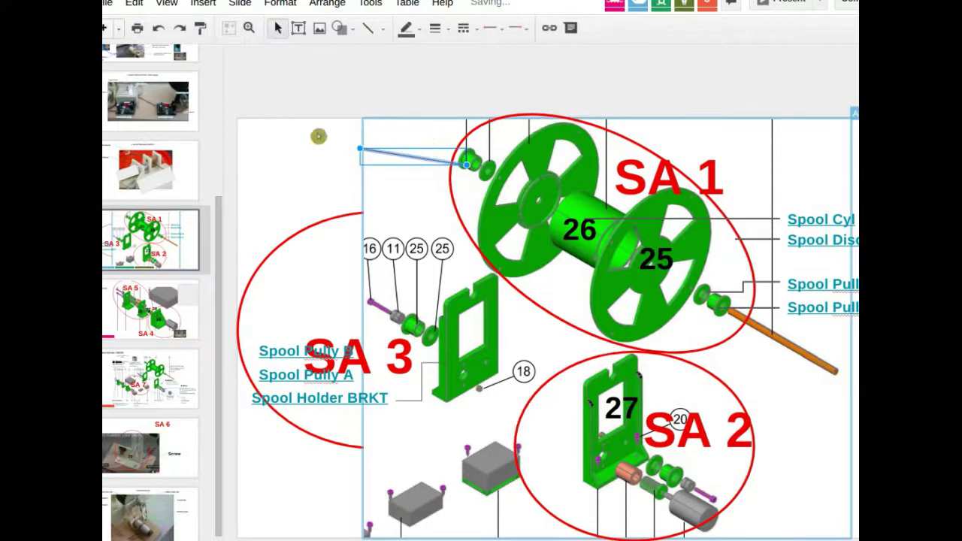
Step: Place a copy of the Filament Maker slide's number label 16 at the free end of the SA 1 leader line and change its text to 1
scroll(161, 530, "down", 3)
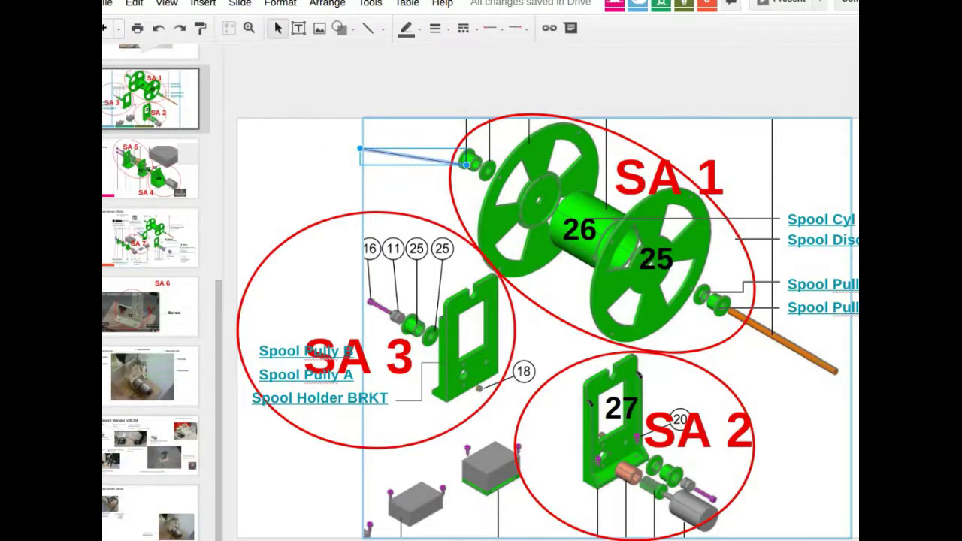
key("Page_Up")
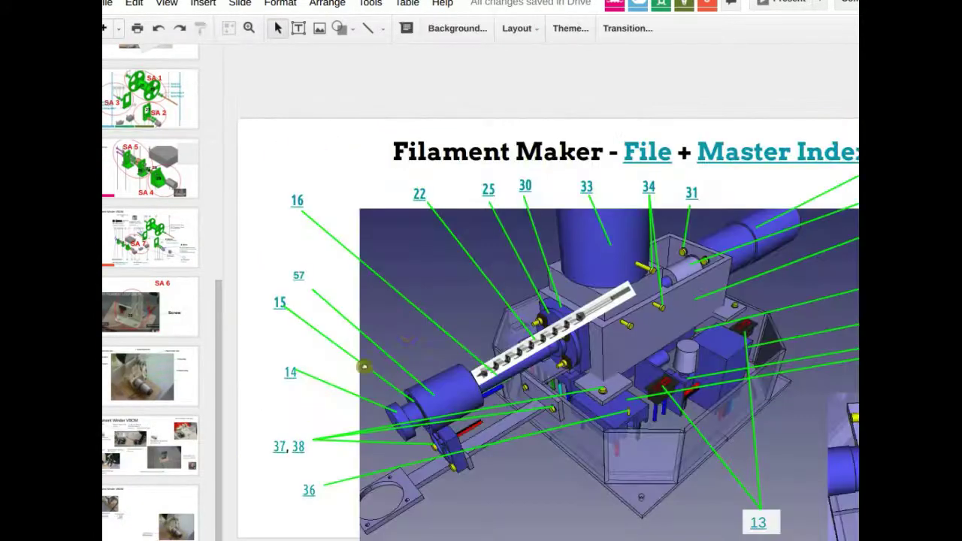
left_click(312, 191)
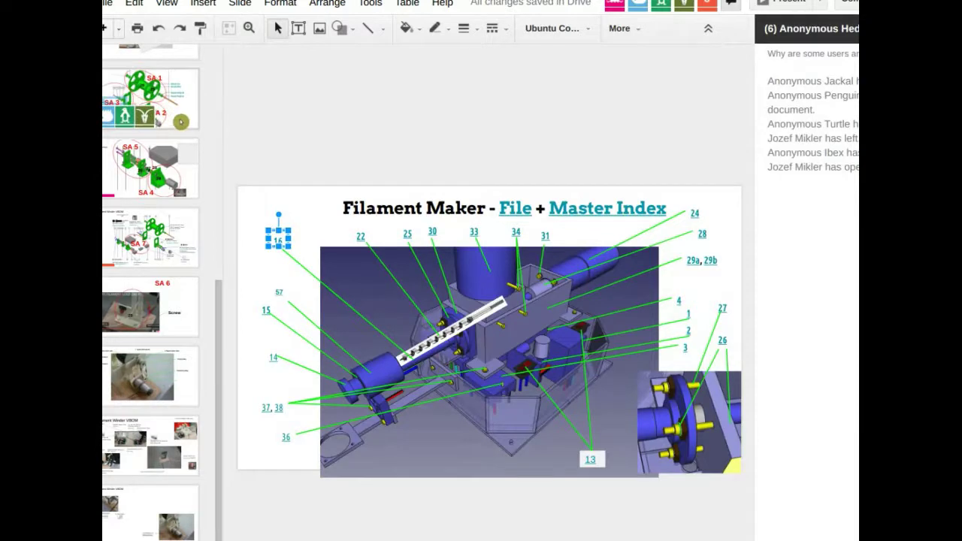
left_click(181, 120)
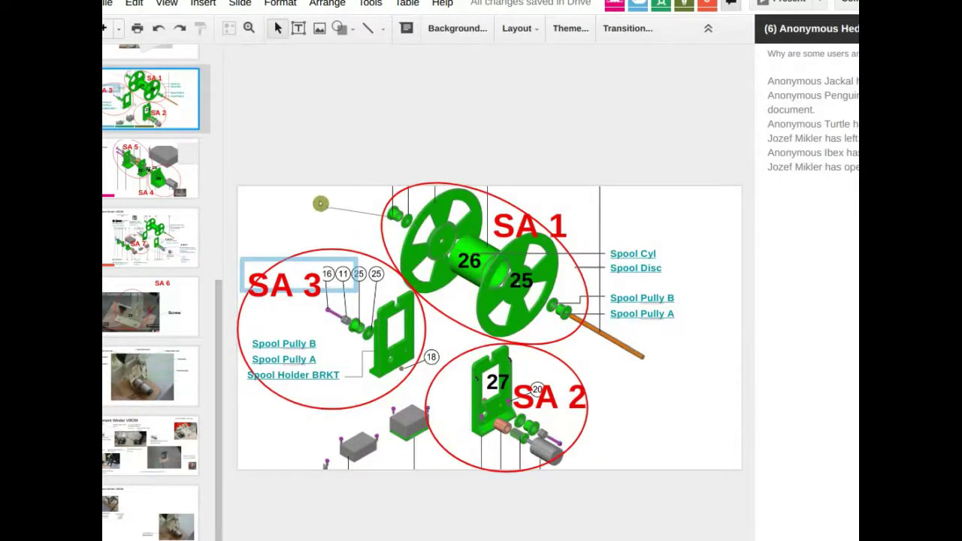
left_click(322, 210)
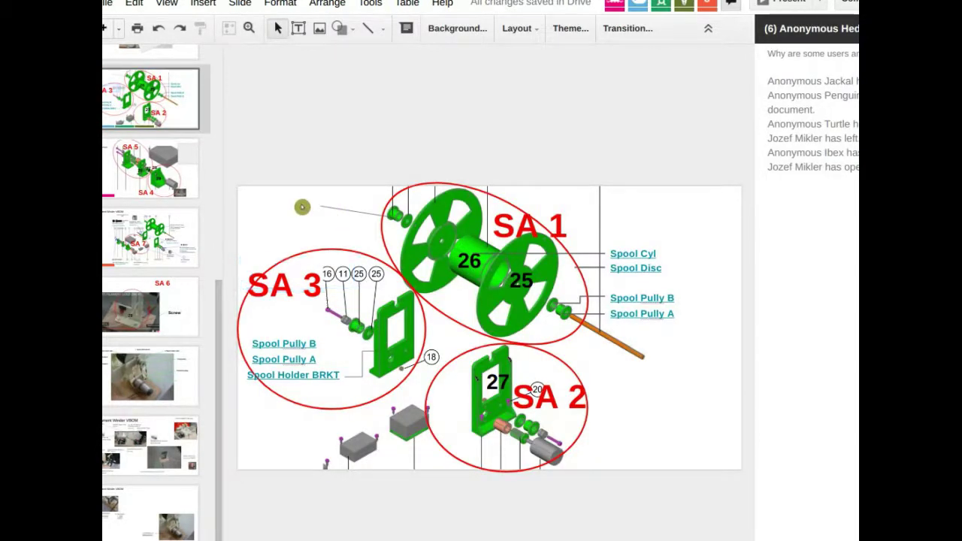
key("ctrl+v")
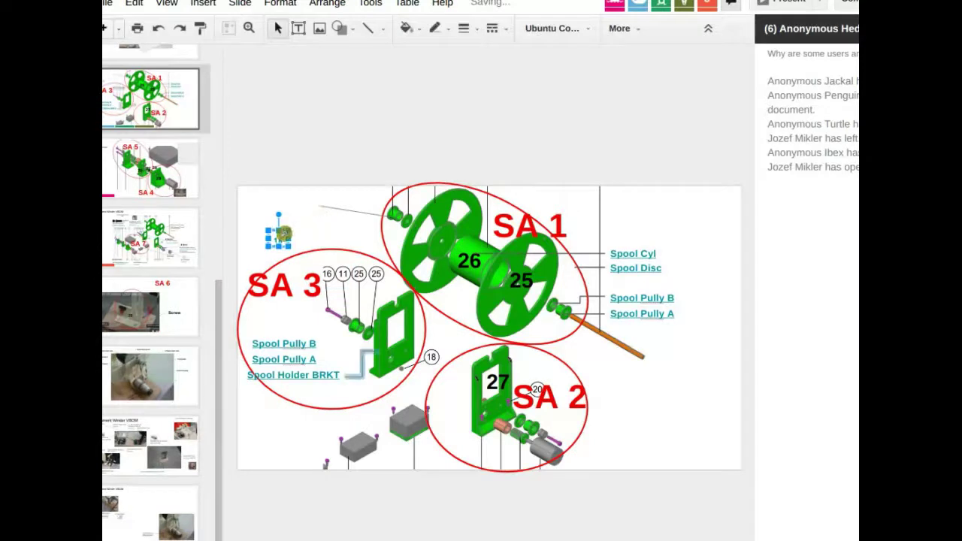
left_click_drag(282, 237, 313, 200)
key("Escape")
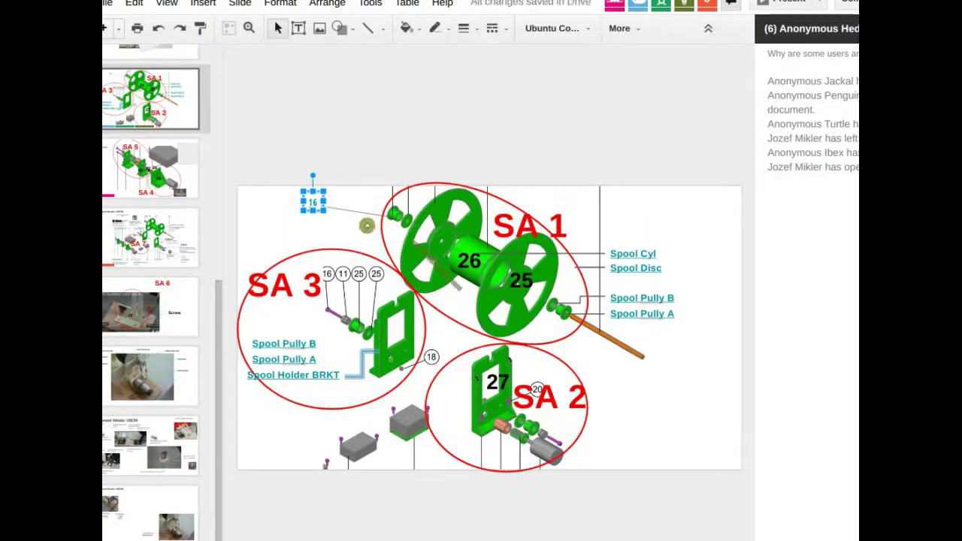
key("Escape")
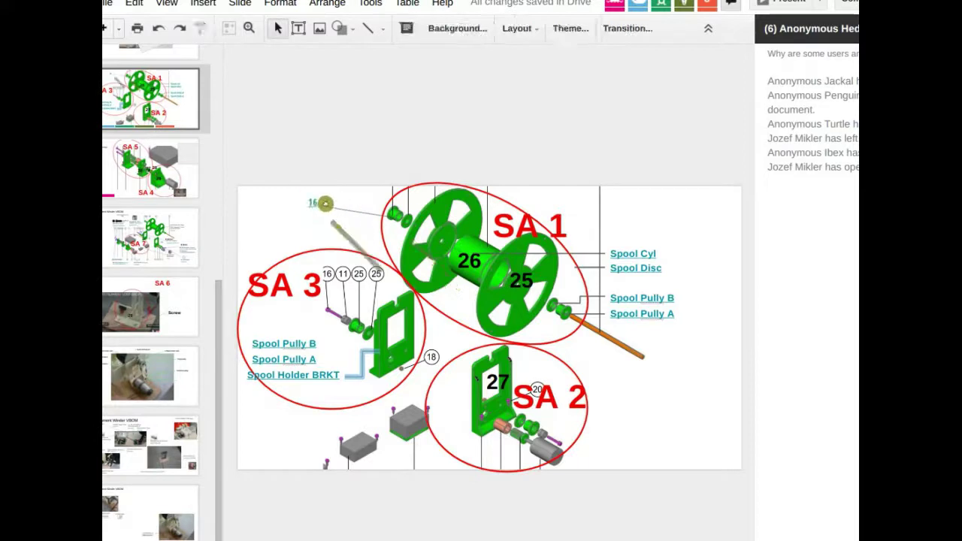
left_click(317, 203)
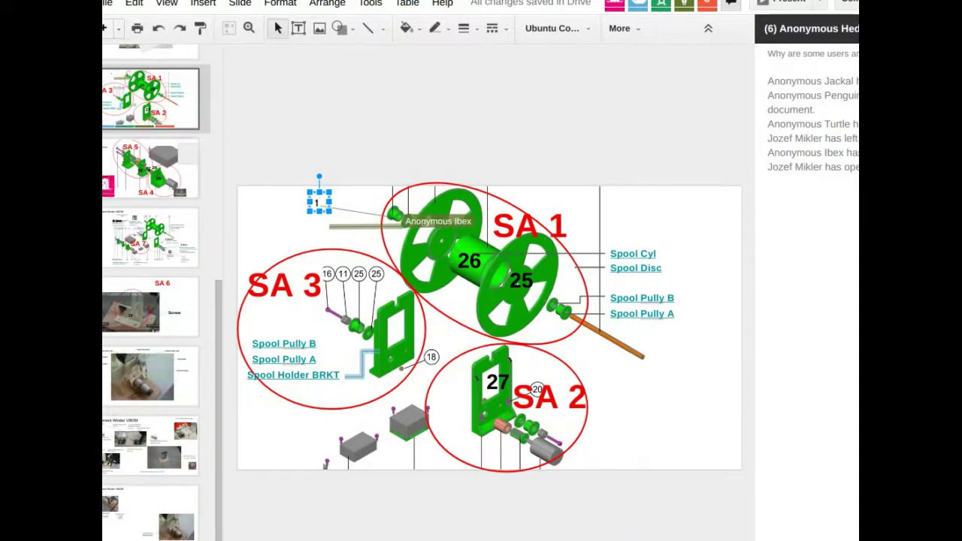
Step: Look through the master part index and the wiki part gallery for the CAD file of the spool pulley in SA 1
scroll(482, 301, "right", 5)
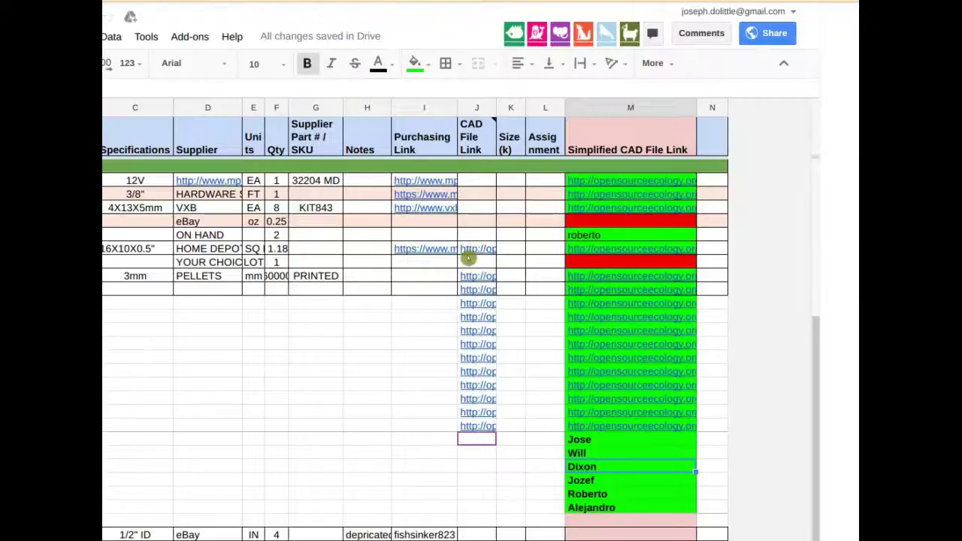
scroll(126, 364, "up", 1)
scroll(126, 364, "up", 5)
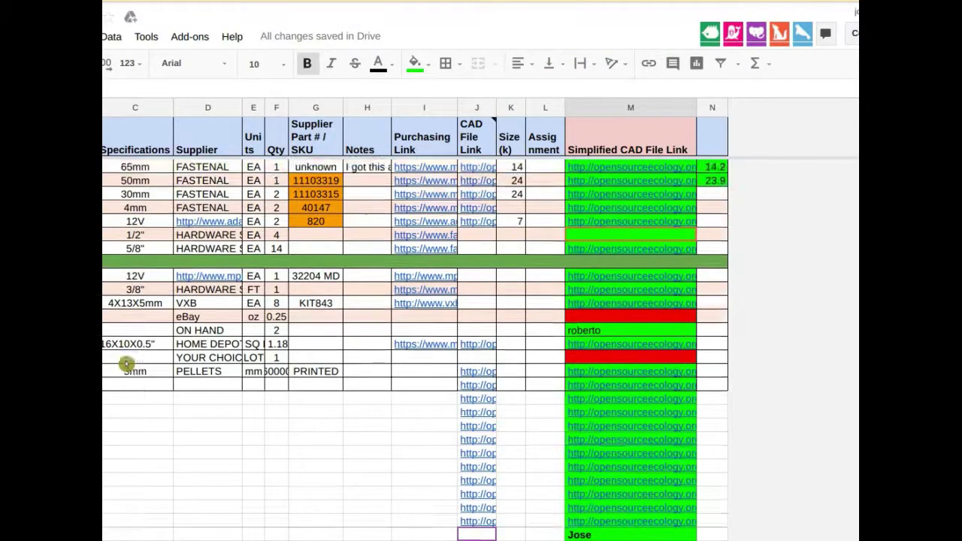
scroll(128, 359, "down", 4)
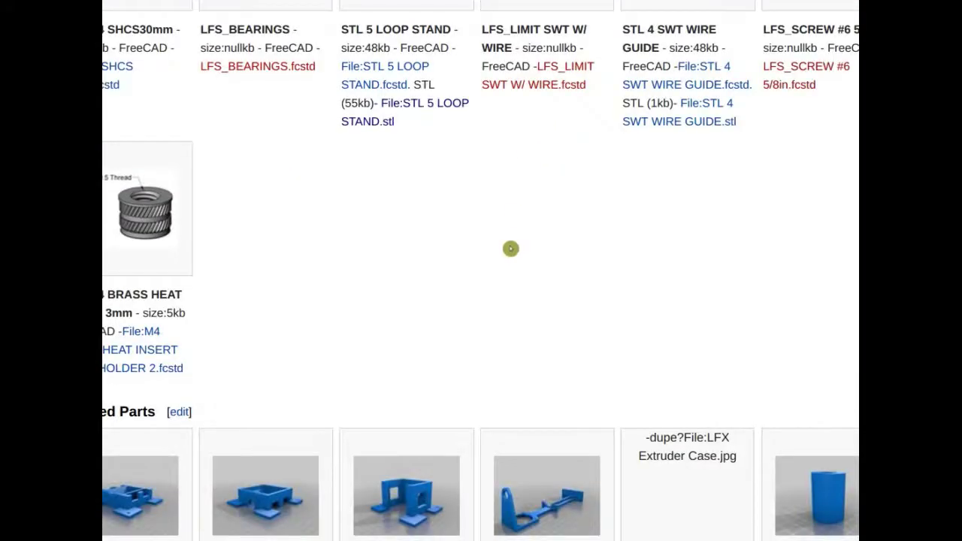
scroll(511, 249, "down", 2)
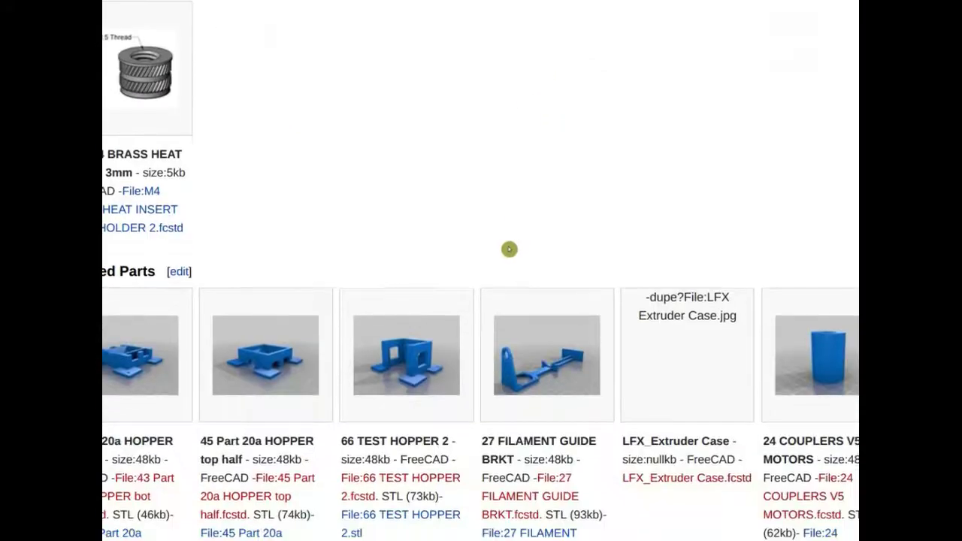
scroll(509, 240, "up", 4)
scroll(509, 240, "up", 10)
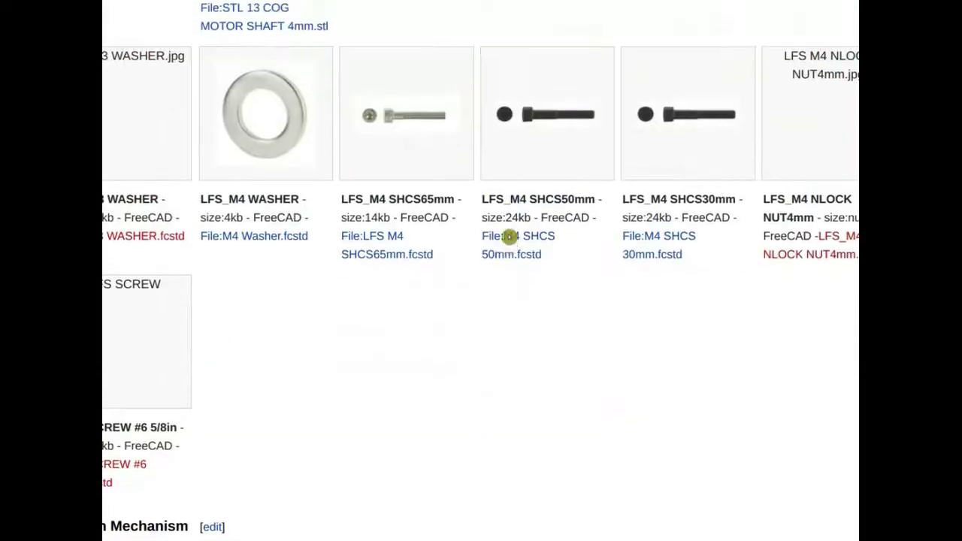
scroll(508, 234, "up", 5)
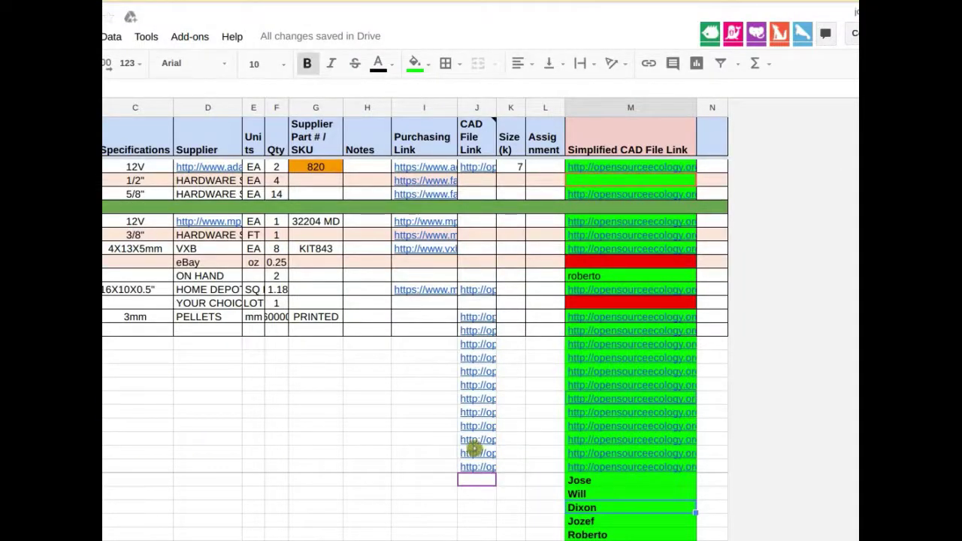
mouse_move(474, 449)
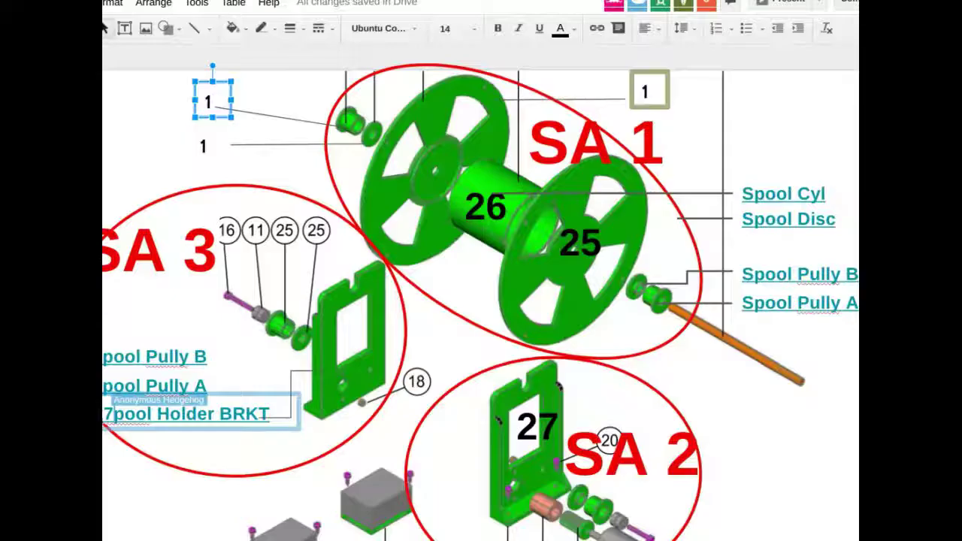
Step: Copy the simplified CAD file link for Spool Pulley A from the index and link the slide's label 1 to FCSTD_10_SPOOL_PULLEY_A.FCStd
key("BackSpace")
type("27")
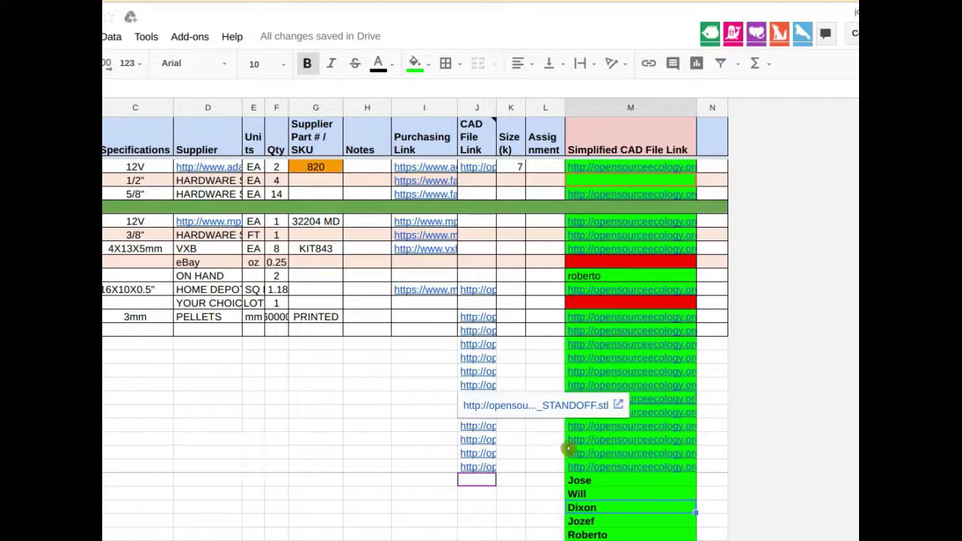
left_click(610, 441)
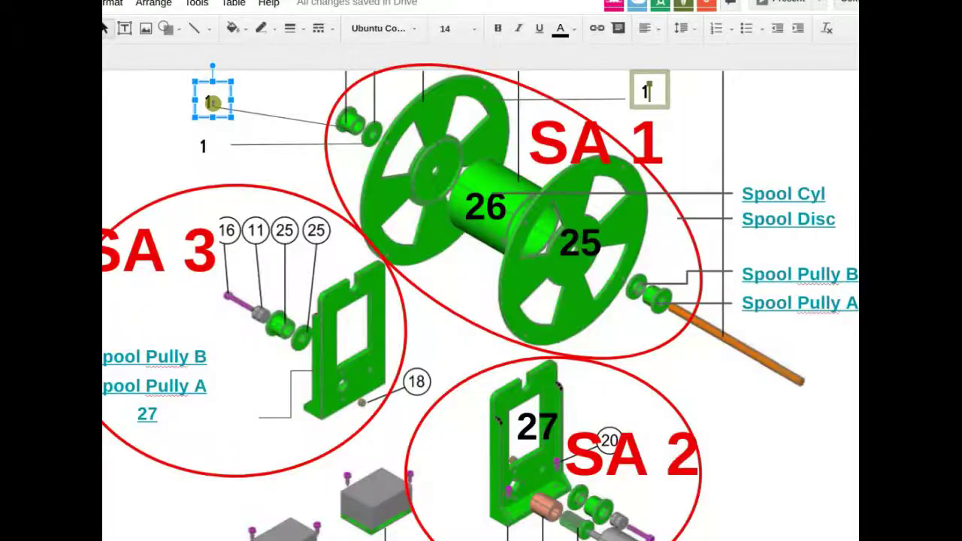
double_click(213, 103)
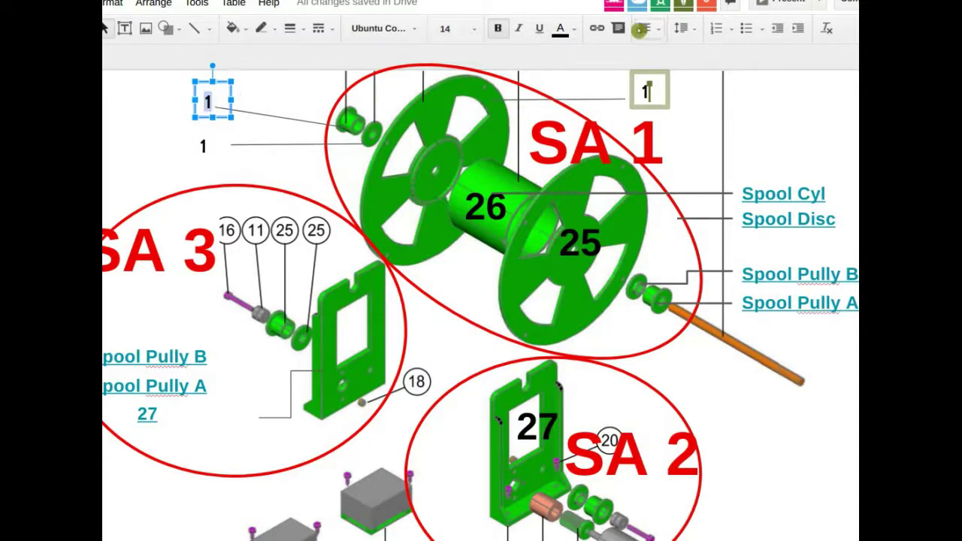
left_click(597, 29)
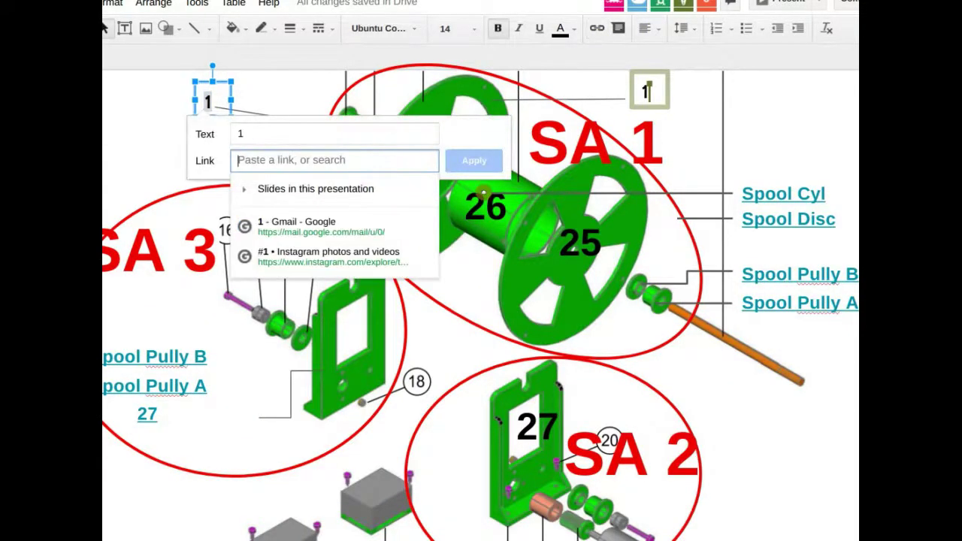
type("FCSTD_10_SPOOL_PULLEY_A.FCStd")
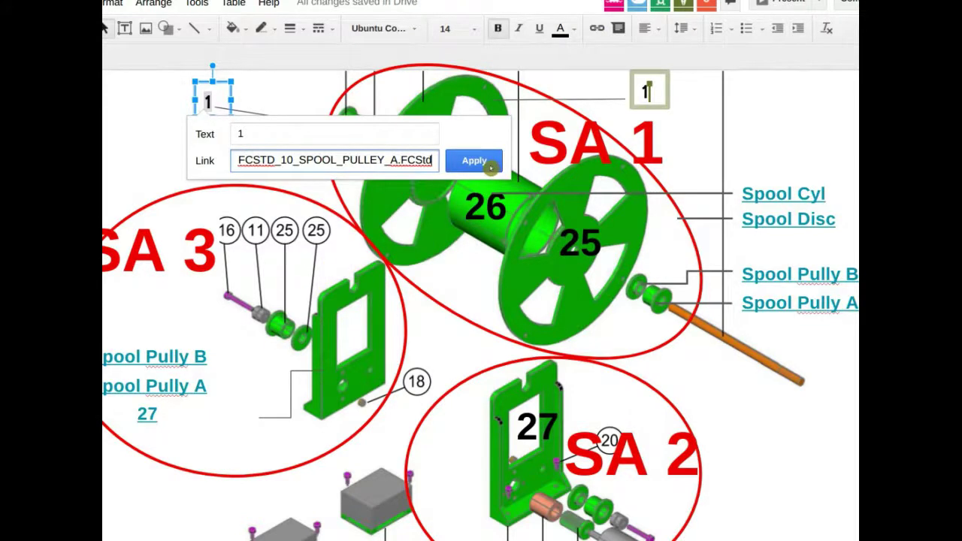
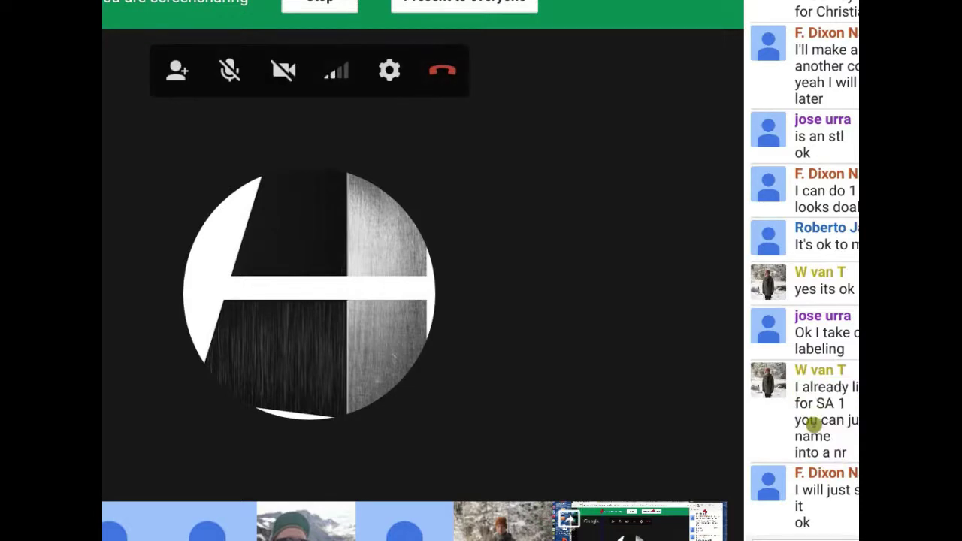
double_click(816, 438)
double_click(814, 450)
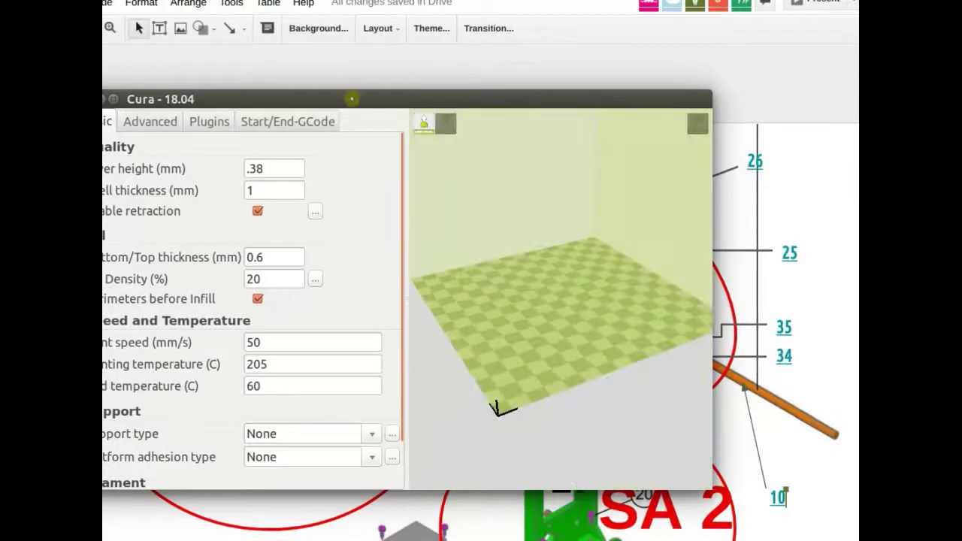
Step: Reposition the Cura window over the slides and enlarge it
left_click_drag(351, 100, 132, 336)
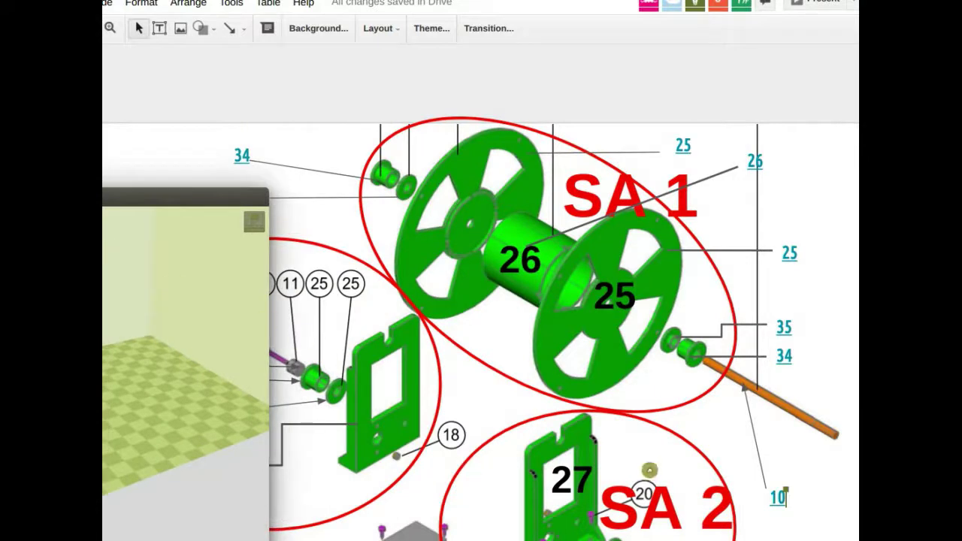
left_click(208, 198)
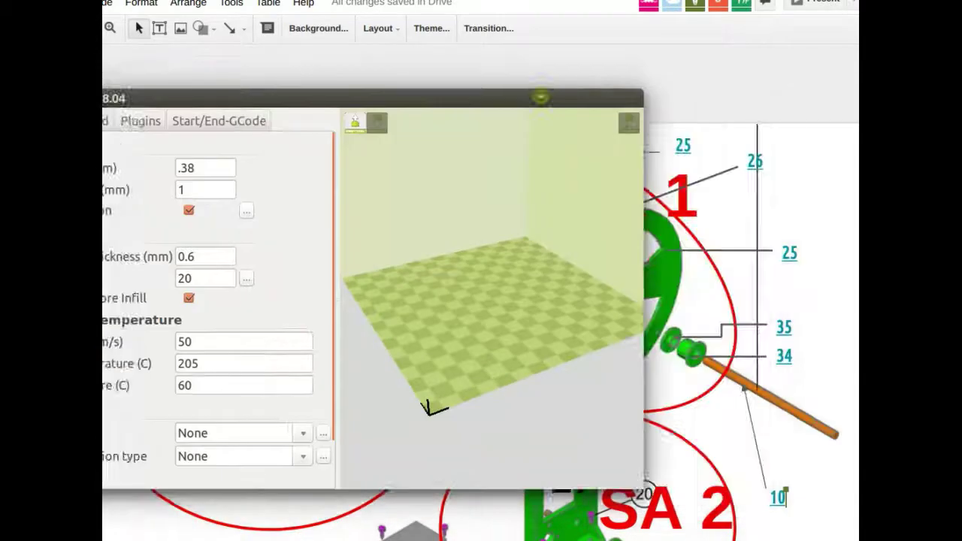
left_click_drag(541, 96, 499, 84)
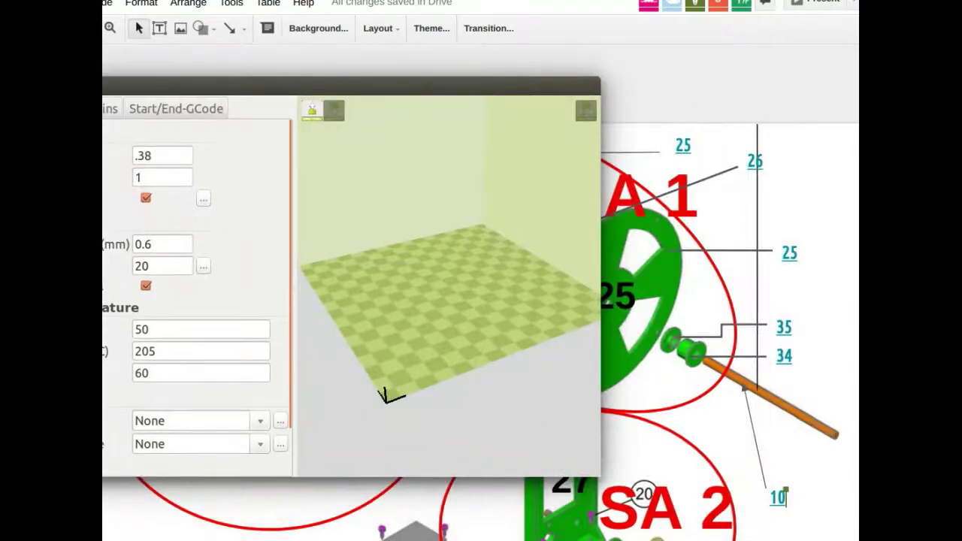
left_click_drag(599, 477, 737, 534)
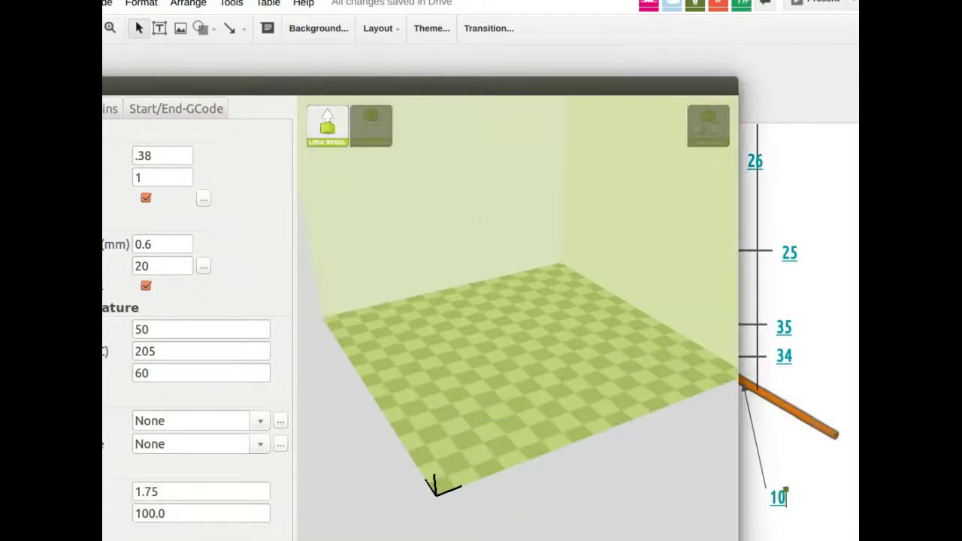
Step: Load the 1-inch carriage STL model from the file manager into Cura and save its toolpath as G-code under the suggested name
left_click_drag(408, 85, 563, 19)
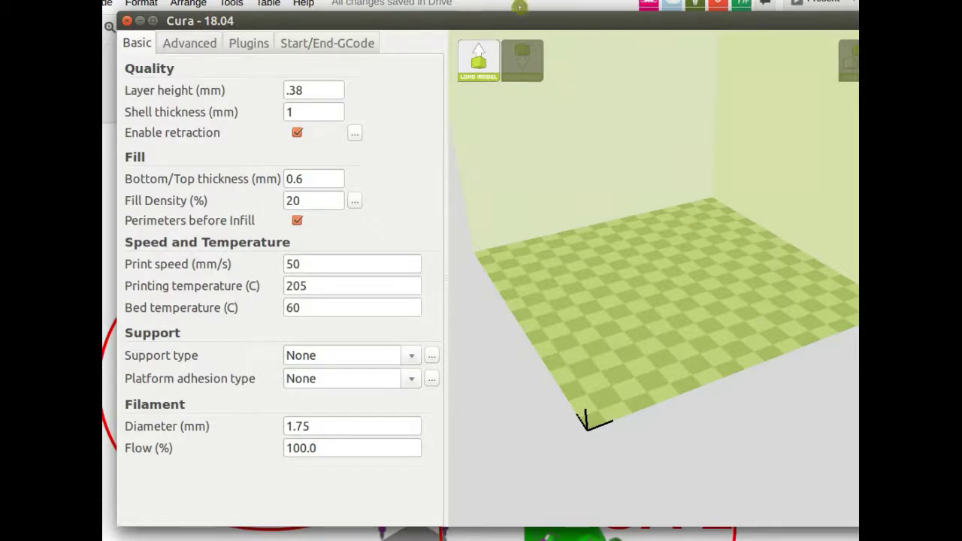
left_click_drag(515, 25, 404, 56)
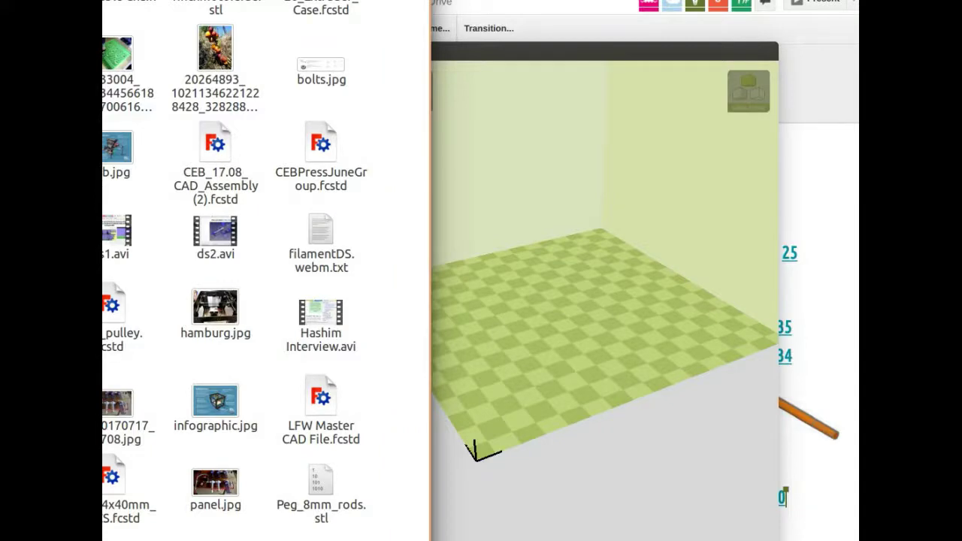
left_click_drag(144, 175, 552, 333)
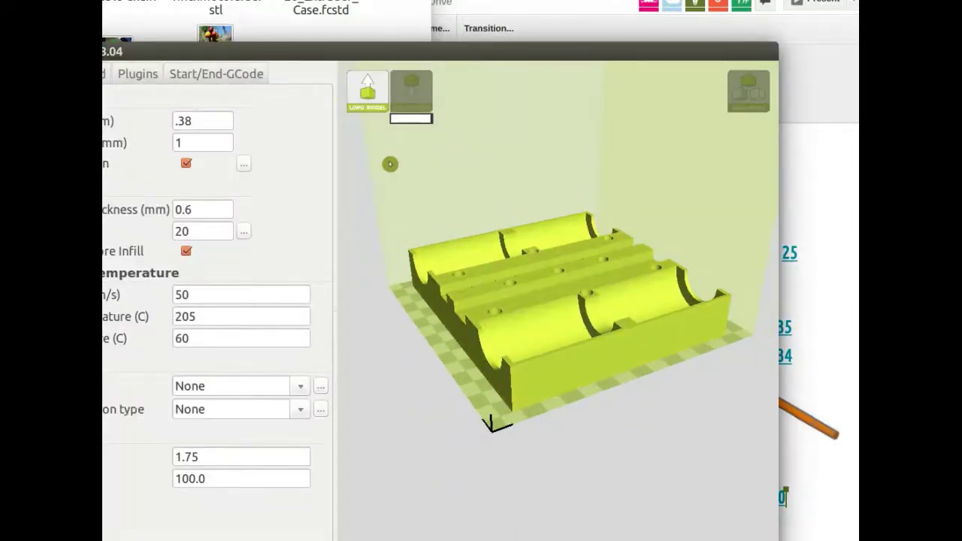
left_click(420, 93)
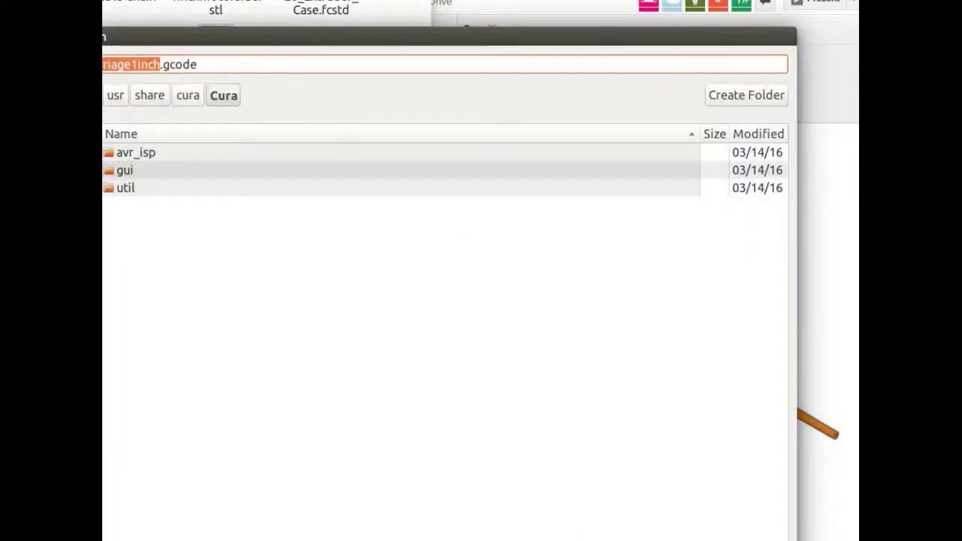
key("Return")
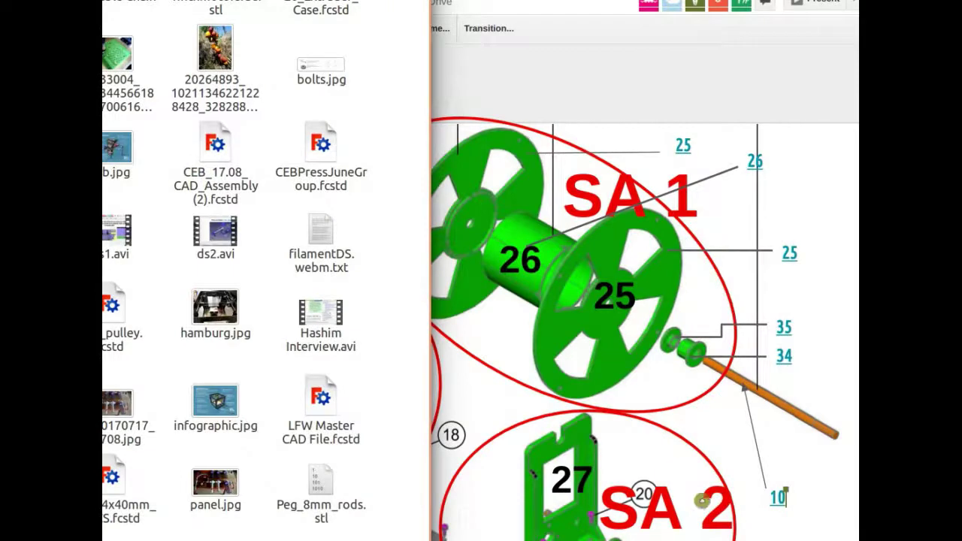
Step: Return to the browser slides and open the Lyman Filament Extruder Part Library wiki page in a new tab
left_click(703, 495)
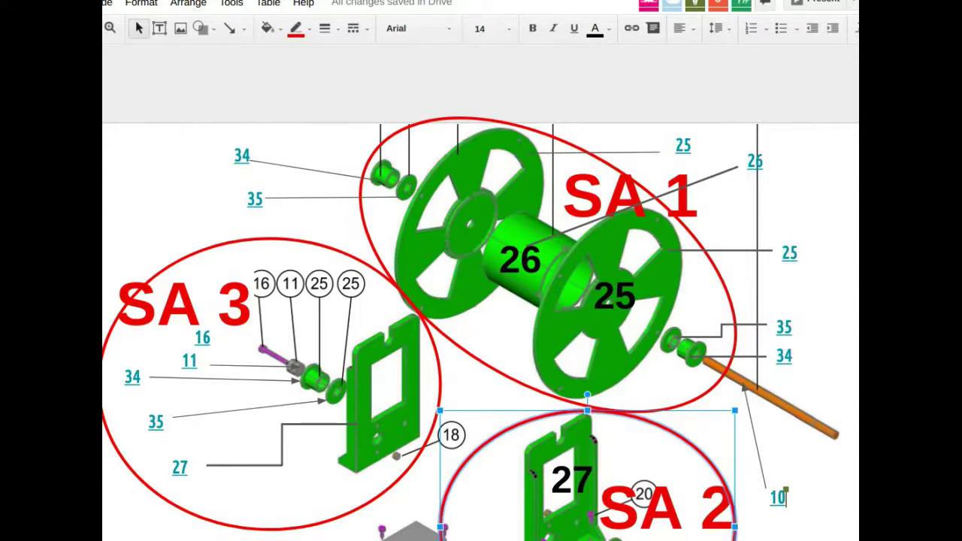
key("ctrl+t")
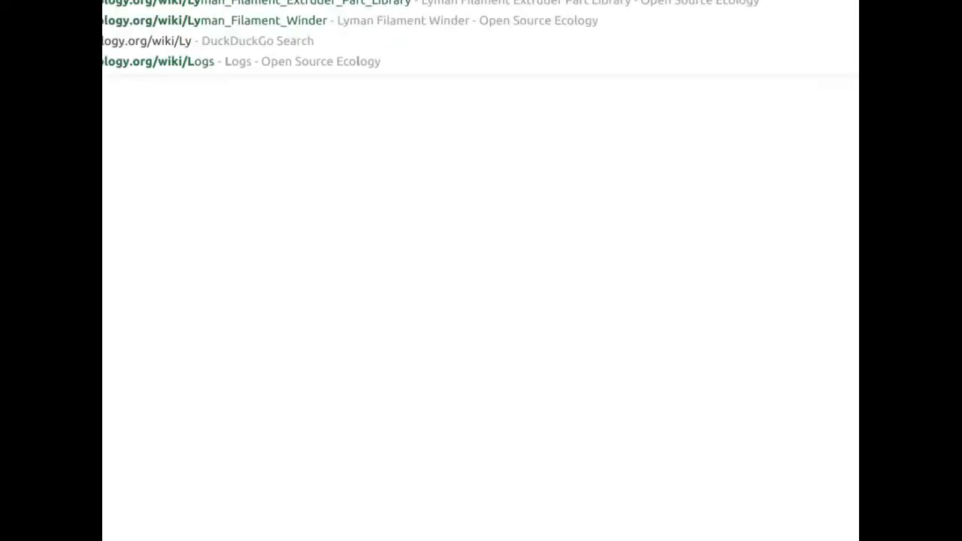
type("ma")
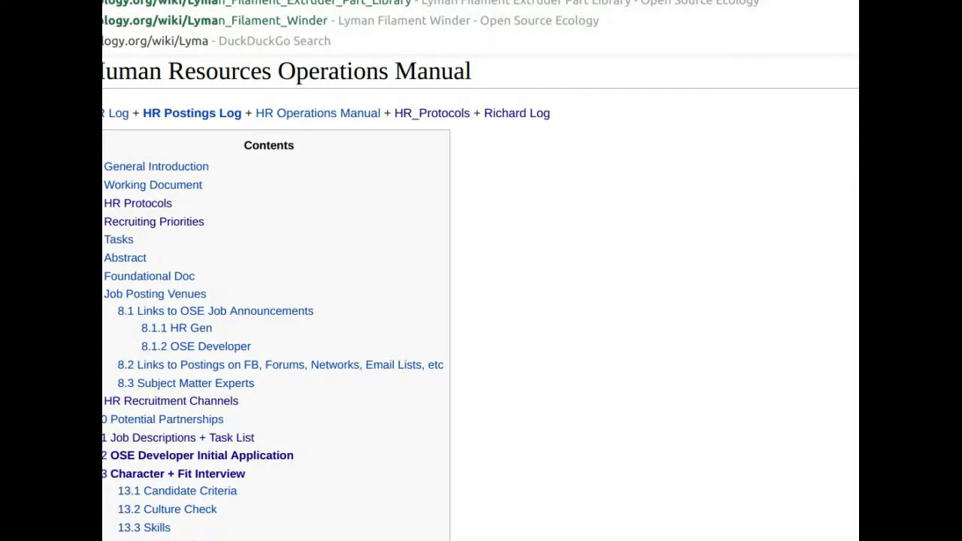
key("Down")
key("Return")
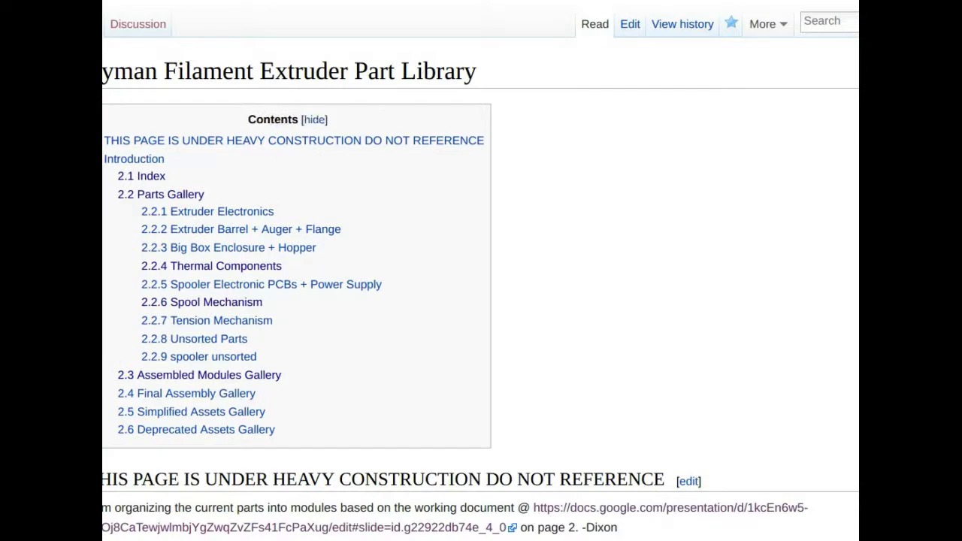
Step: Find STL 3 Spool Holder Brkt in the library's Spool Mechanism gallery and download FCSTD_3_SPOOL_HOLDER_BRKT.fcstd from its file page
scroll(481, 301, "down", 10)
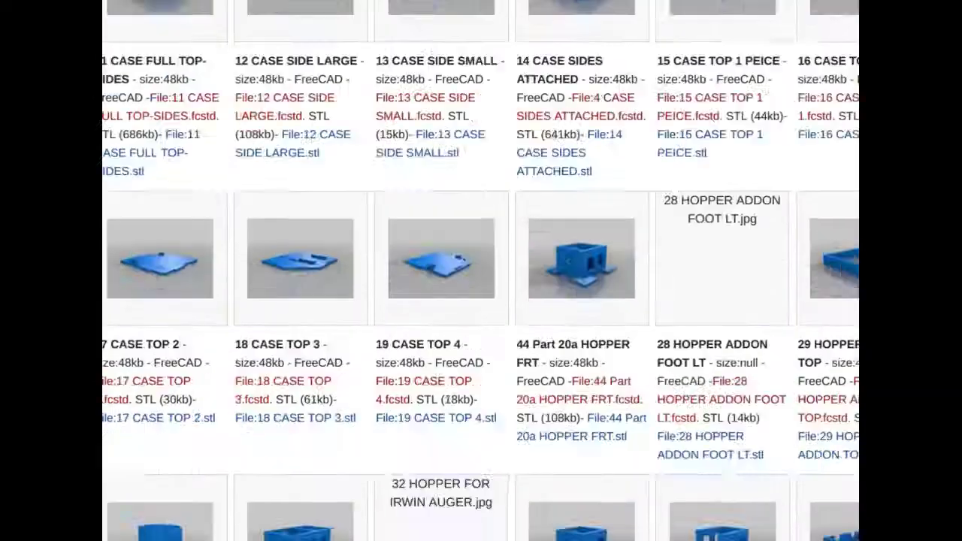
scroll(273, 360, "up", 15)
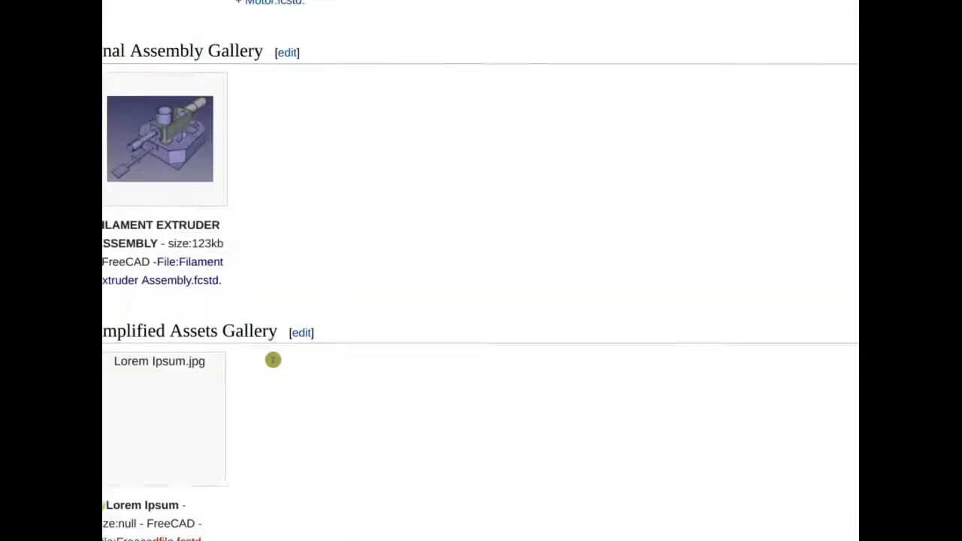
scroll(274, 364, "up", 8)
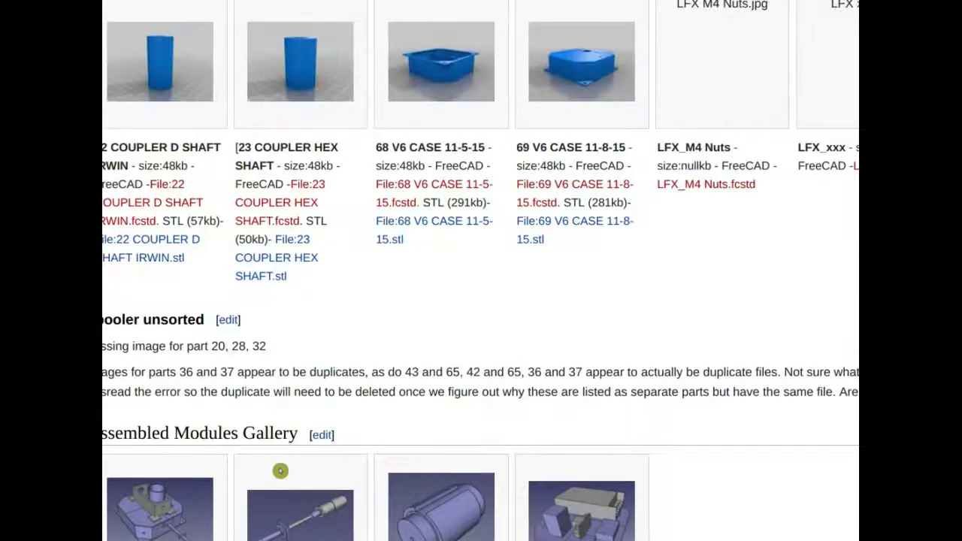
scroll(276, 420, "up", 12)
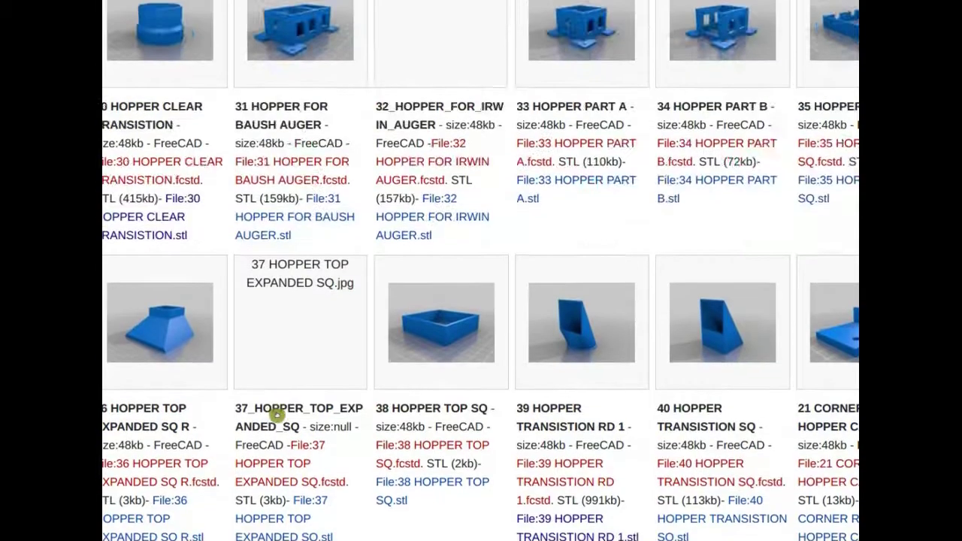
scroll(278, 412, "up", 12)
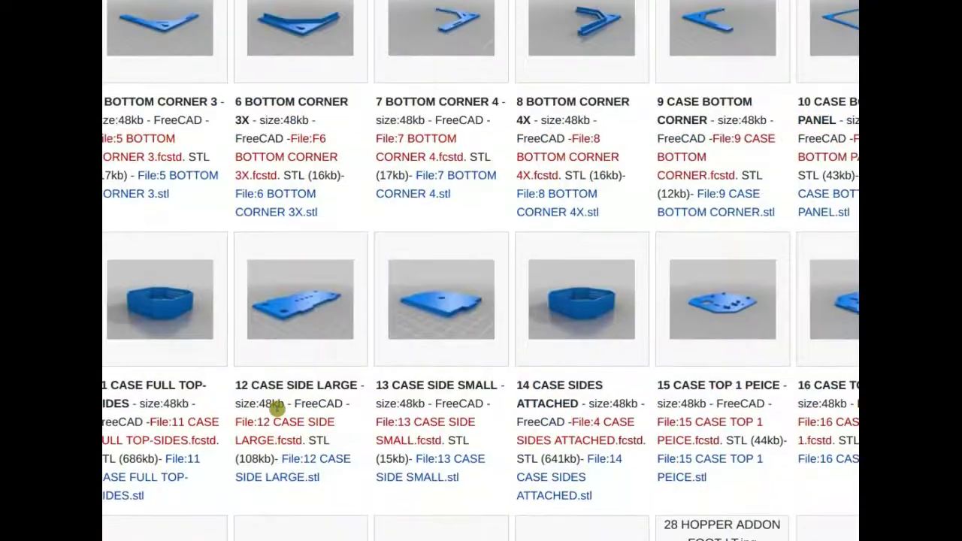
scroll(277, 410, "up", 12)
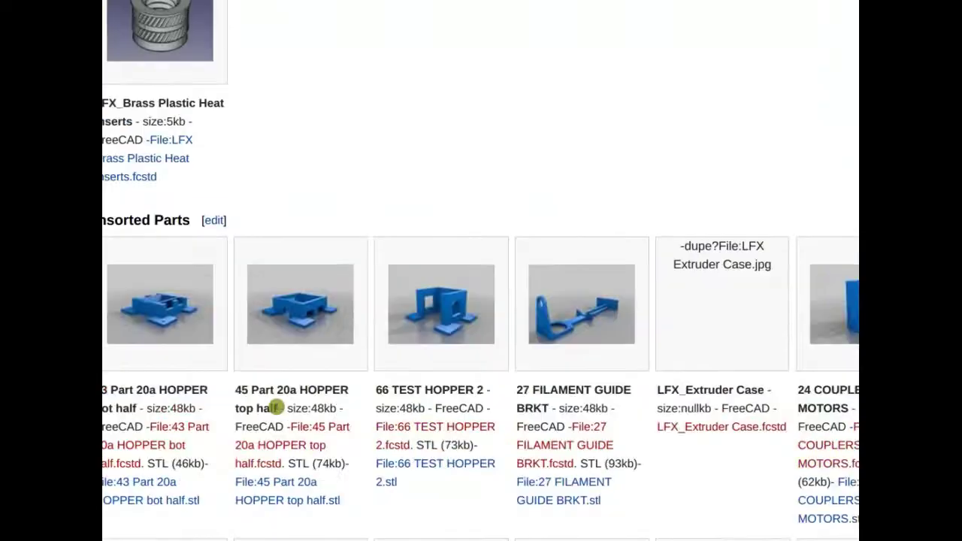
scroll(277, 406, "up", 6)
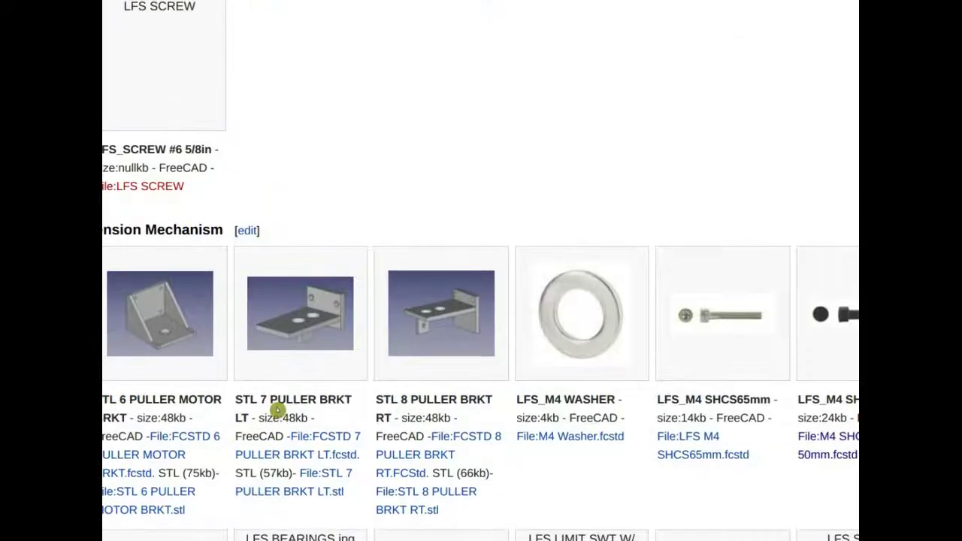
scroll(278, 410, "up", 12)
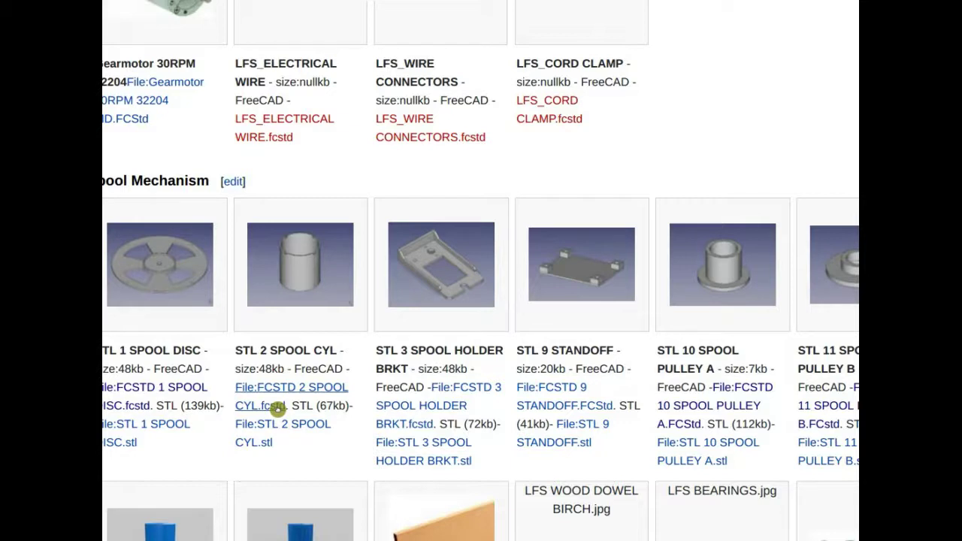
left_click(424, 406)
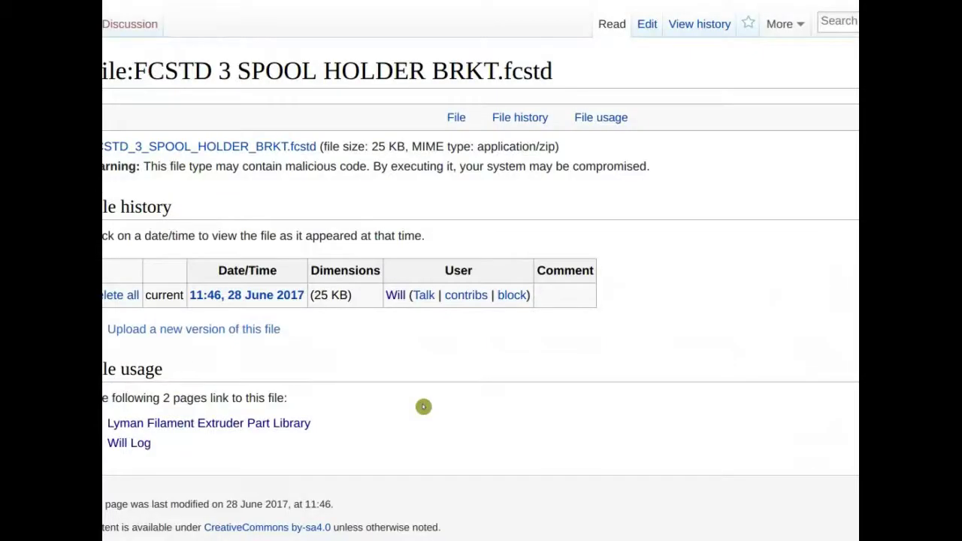
left_click(212, 147)
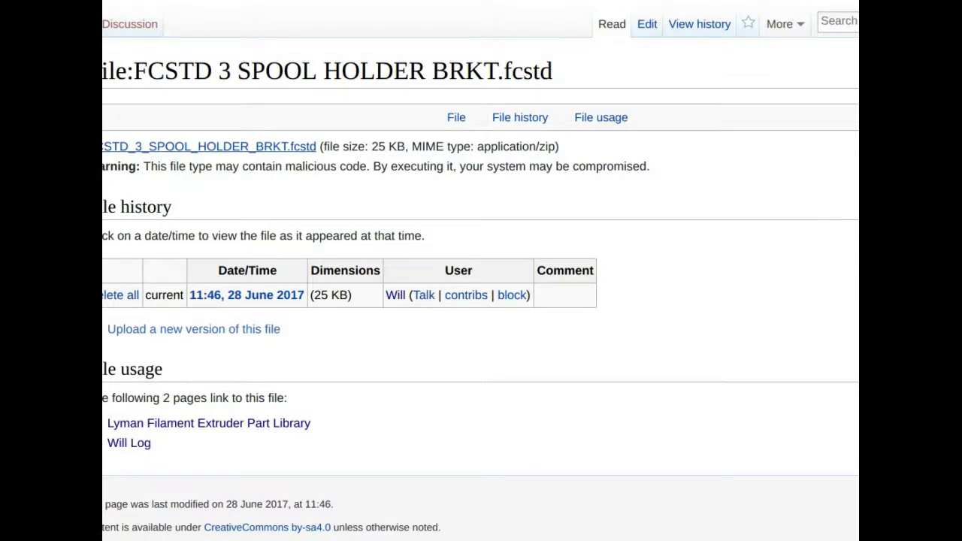
Step: Open the personal work log on the wiki in a new tab and open its Thu Jul 27, 2017 section for editing
key("ctrl+t")
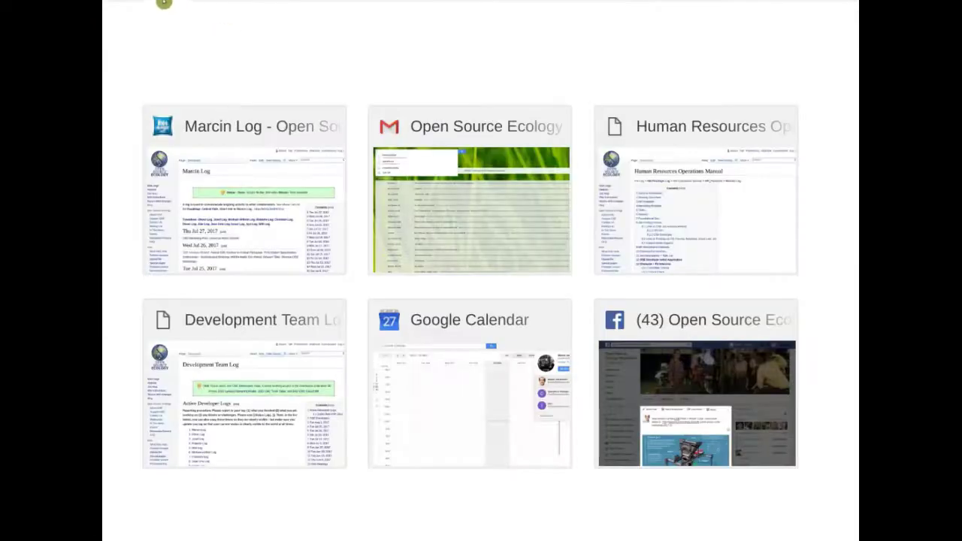
key("Return")
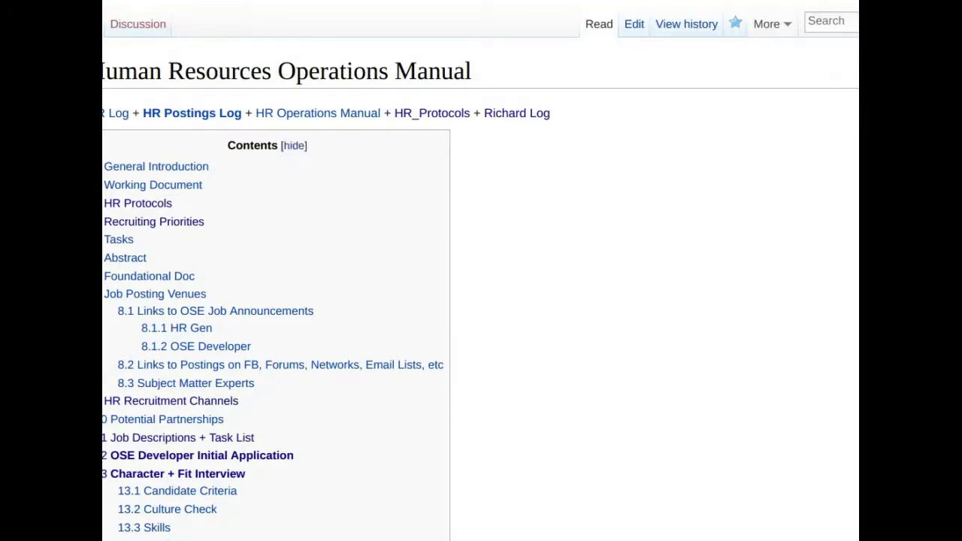
scroll(481, 270, "up", 1)
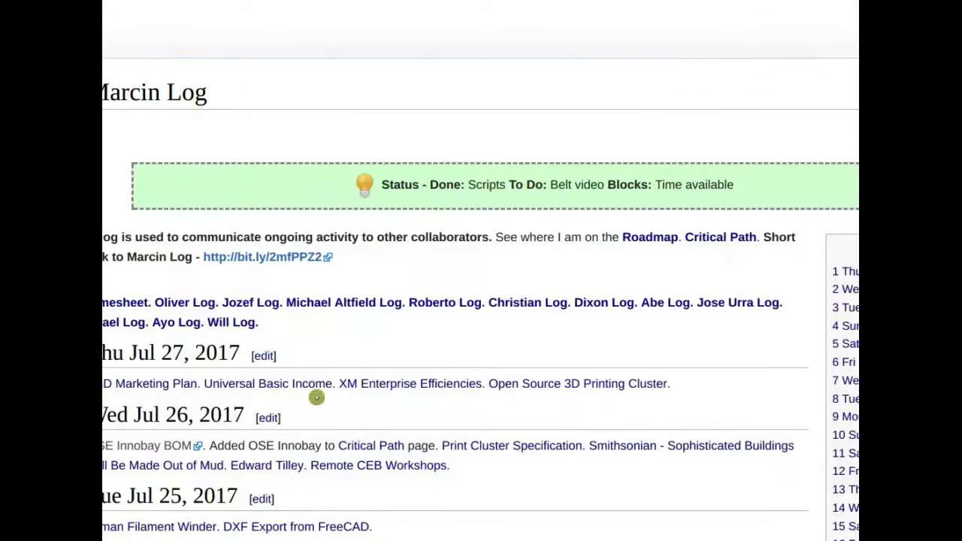
left_click(264, 357)
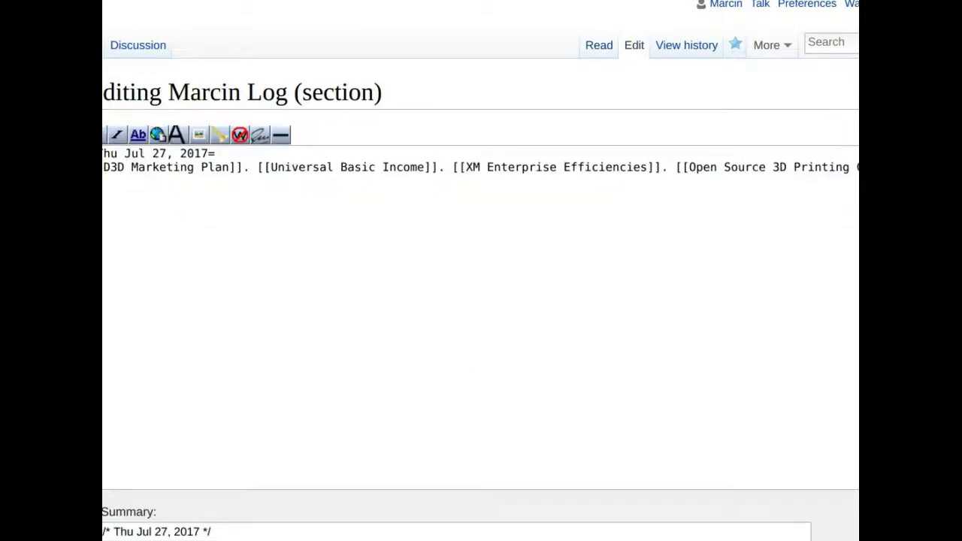
left_click(209, 156)
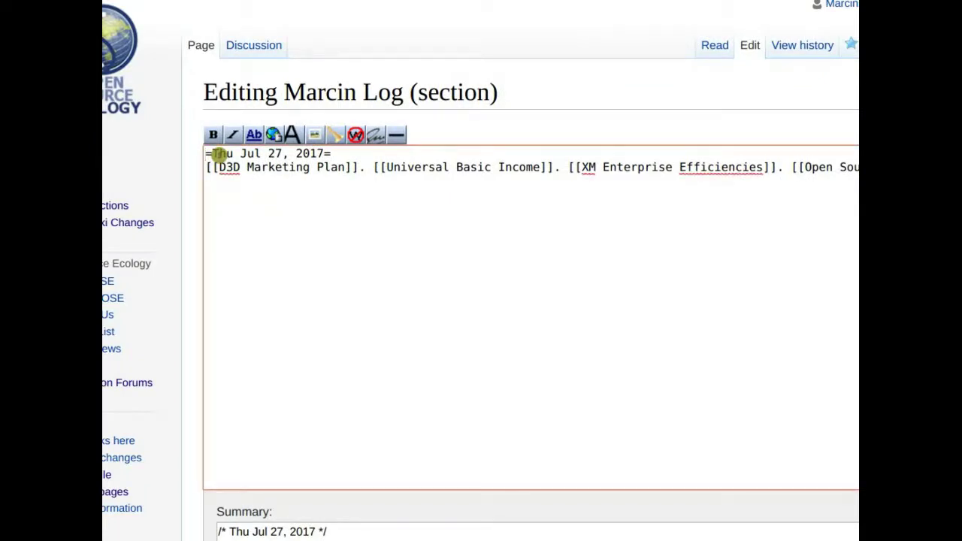
Step: Switch to the Hangouts call, stop the current screen share and share the entire screen again
key("alt+Tab")
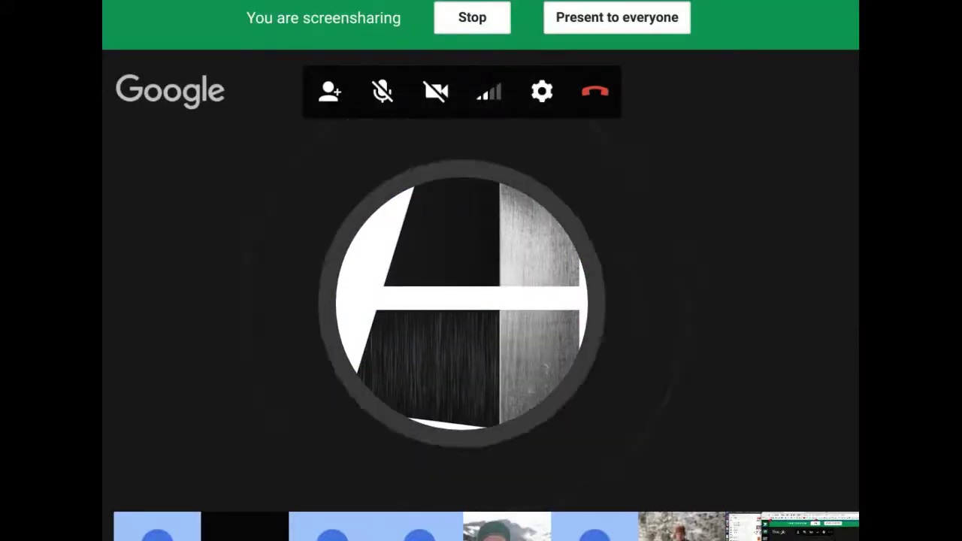
scroll(481, 270, "right", 3)
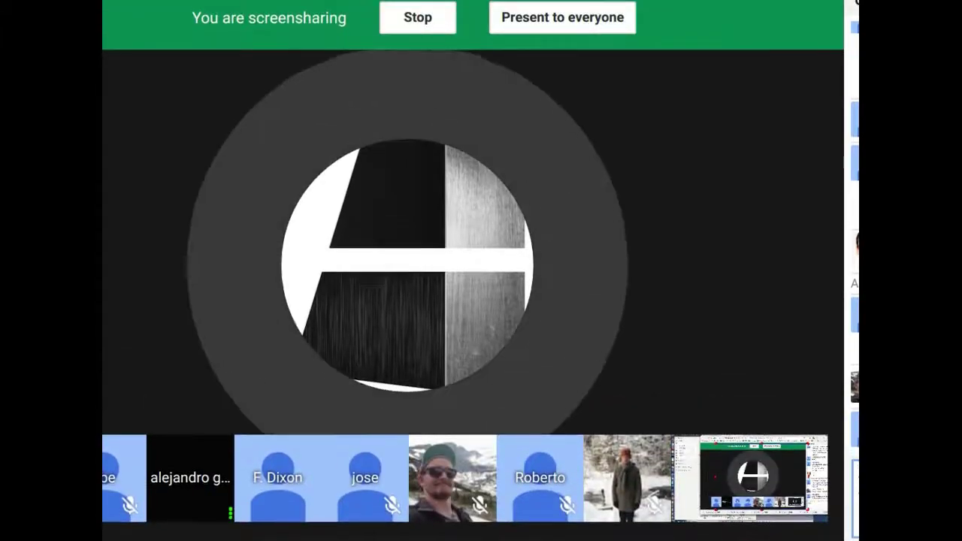
left_click(173, 471)
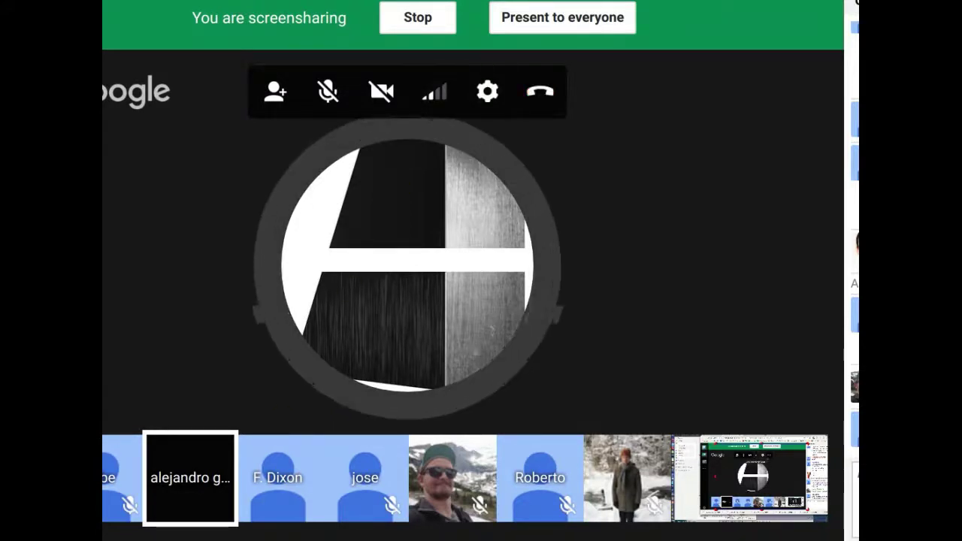
left_click(446, 17)
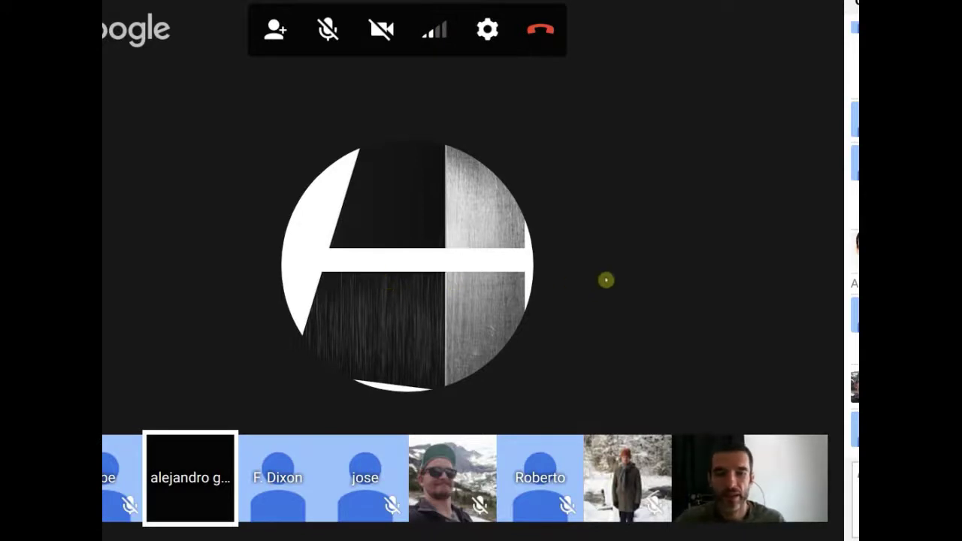
left_click(120, 88)
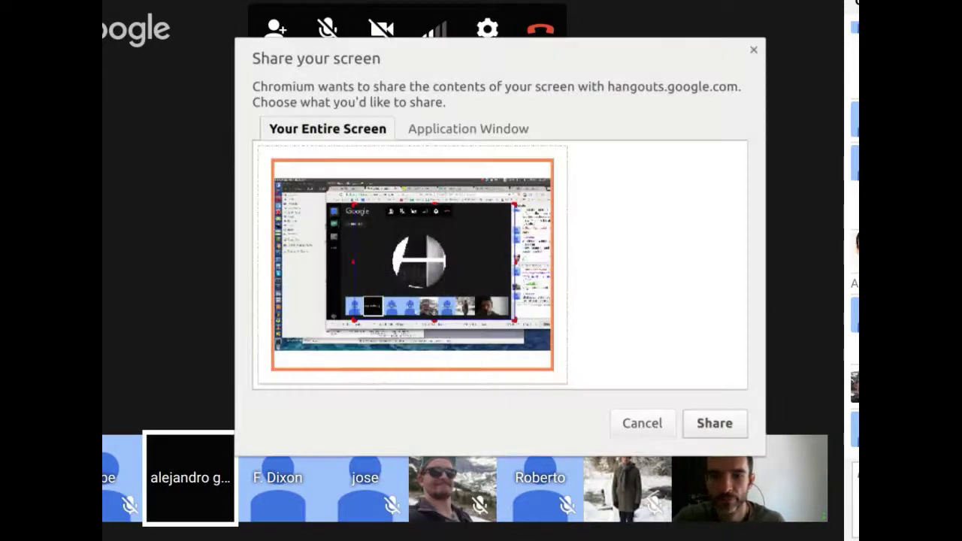
left_click(693, 422)
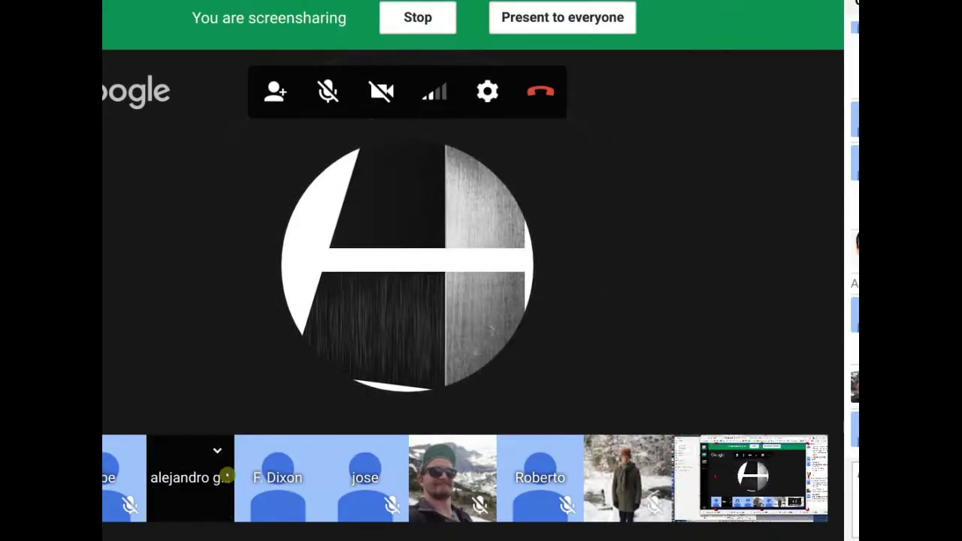
Step: Bring up the presenting participant's shared screen and examine its Lyman Filament Winder subassembly list and part galleries
left_click(220, 476)
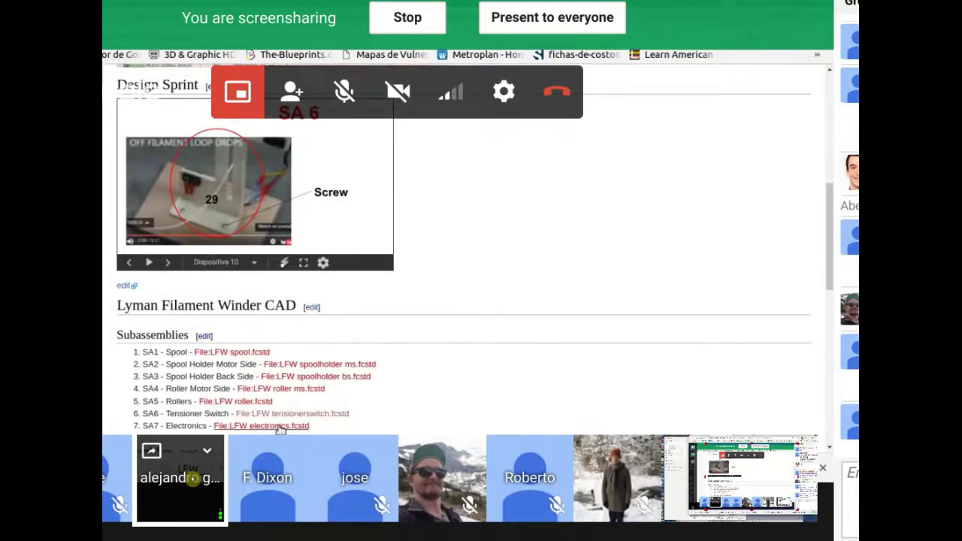
scroll(267, 425, "down", 1)
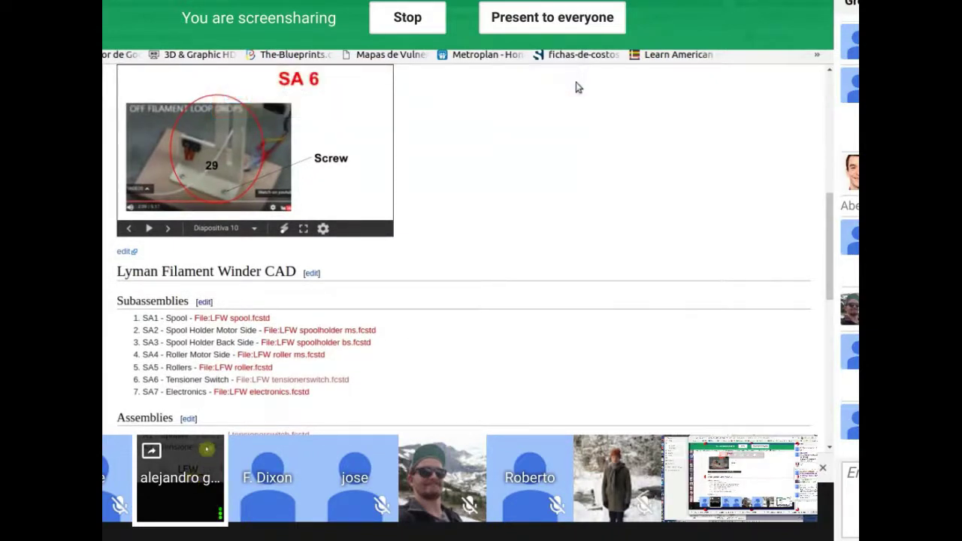
scroll(576, 88, "down", 10)
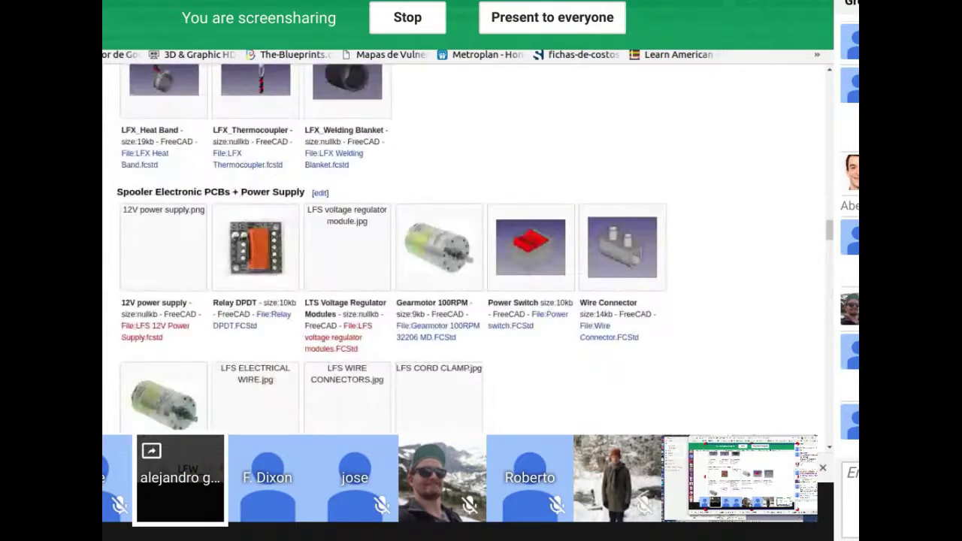
scroll(340, 154, "up", 3)
scroll(340, 153, "up", 2)
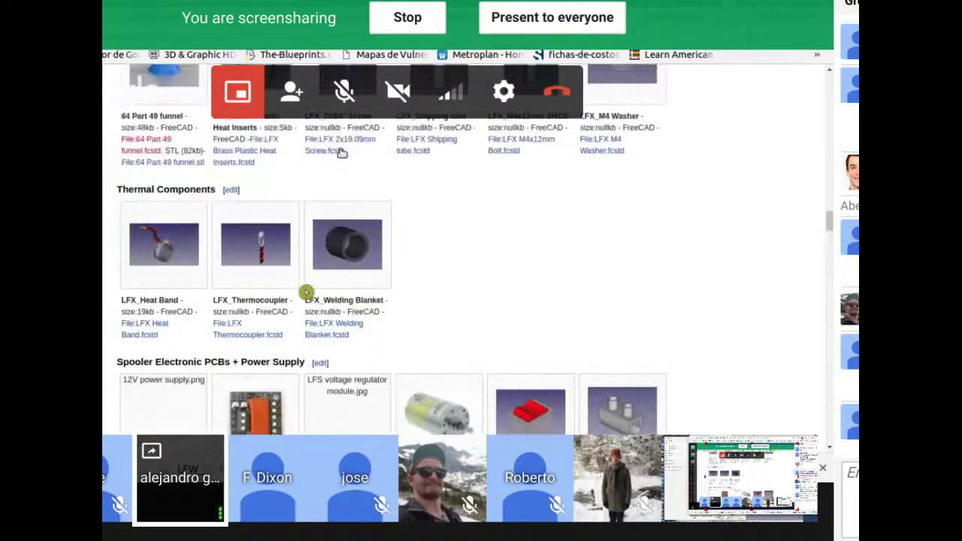
scroll(353, 160, "up", 8)
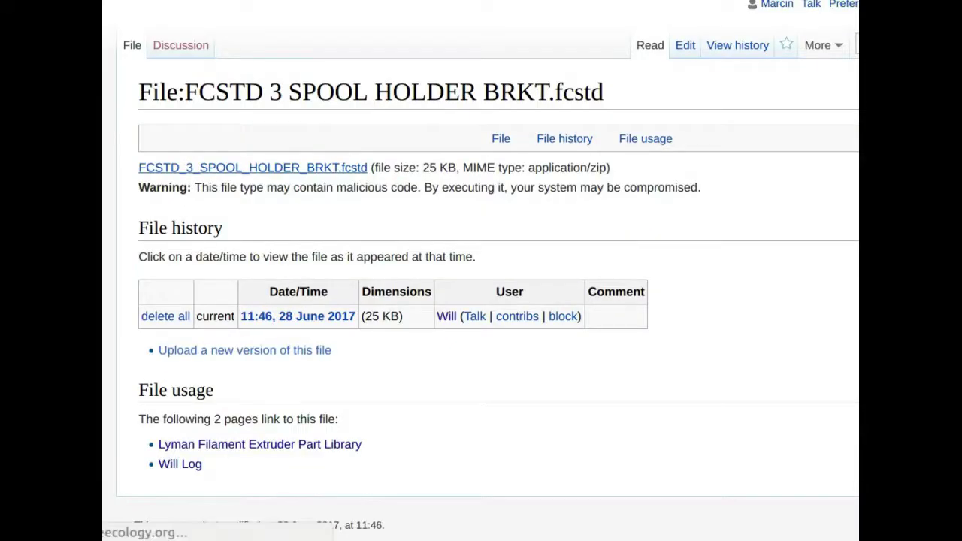
Step: Return to the Lyman Filament Extruder Part Library and examine its part galleries from the extruder hardware through the Final Assembly Gallery
key("alt+Left")
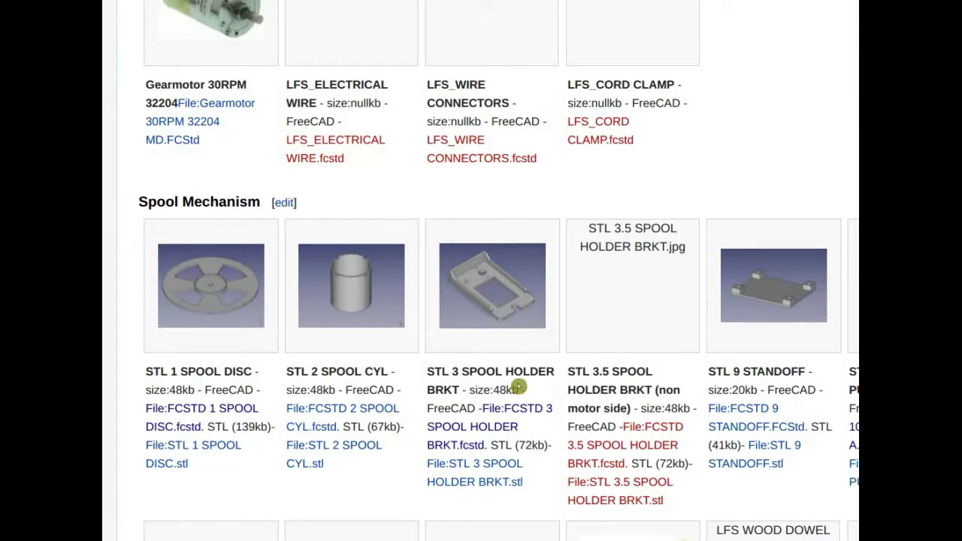
scroll(518, 387, "up", 12)
scroll(513, 390, "up", 12)
scroll(511, 388, "up", 8)
scroll(511, 387, "up", 3)
scroll(511, 387, "down", 5)
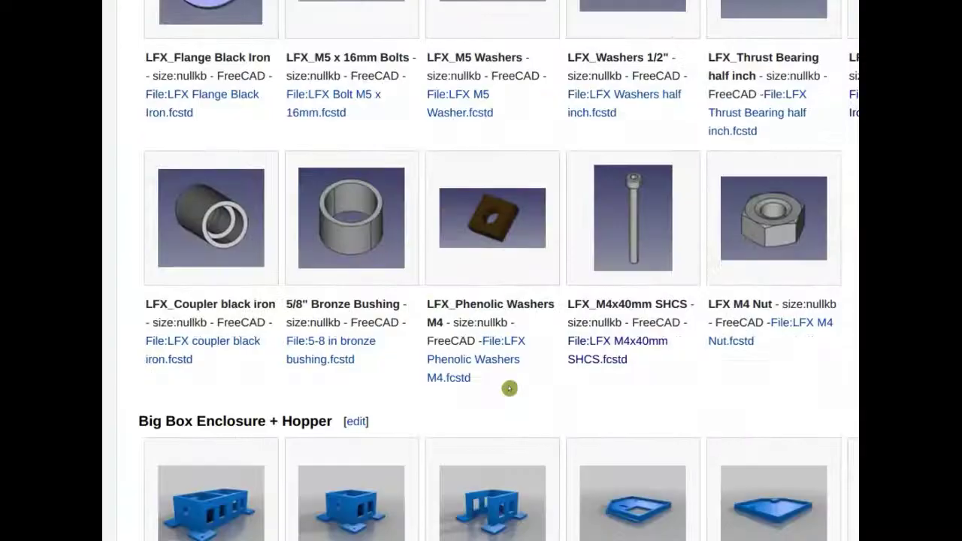
scroll(510, 388, "down", 4)
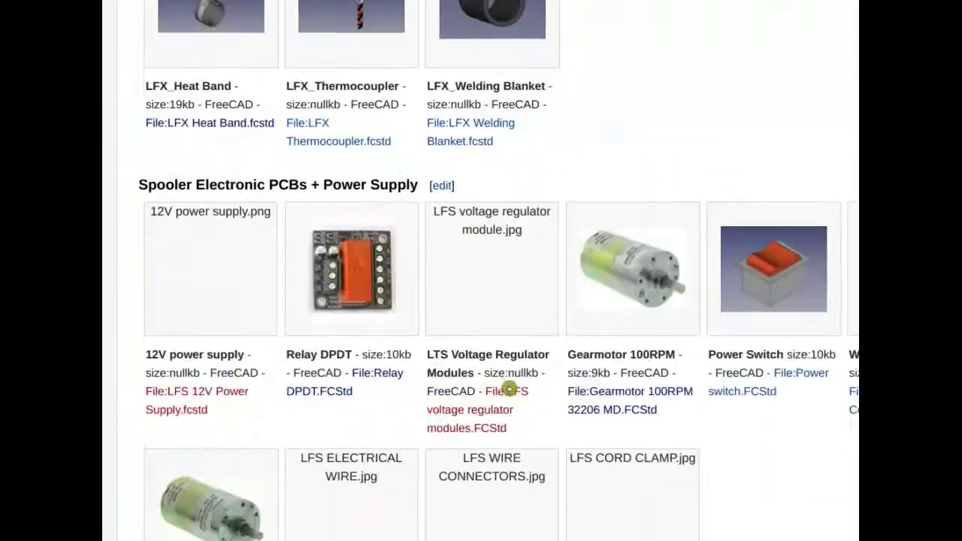
scroll(510, 389, "down", 4)
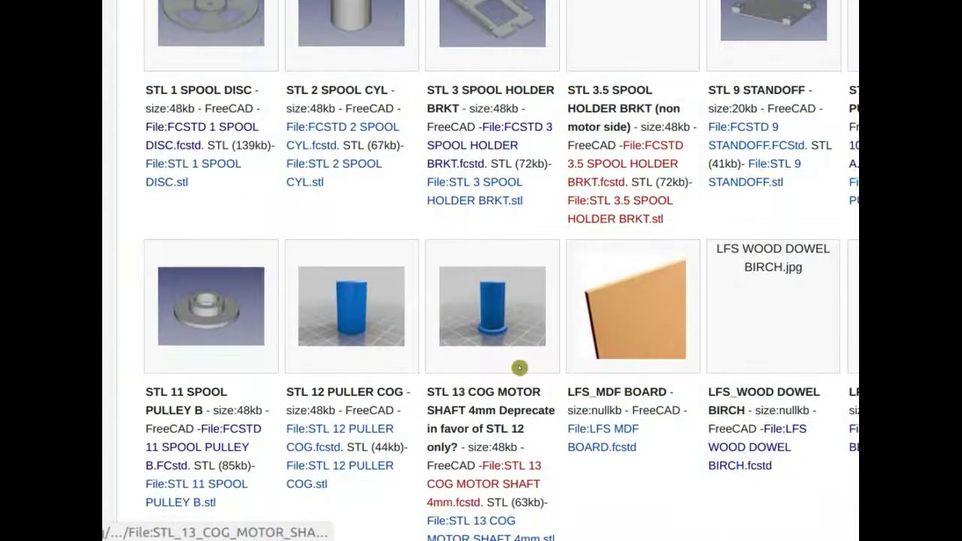
scroll(519, 368, "down", 12)
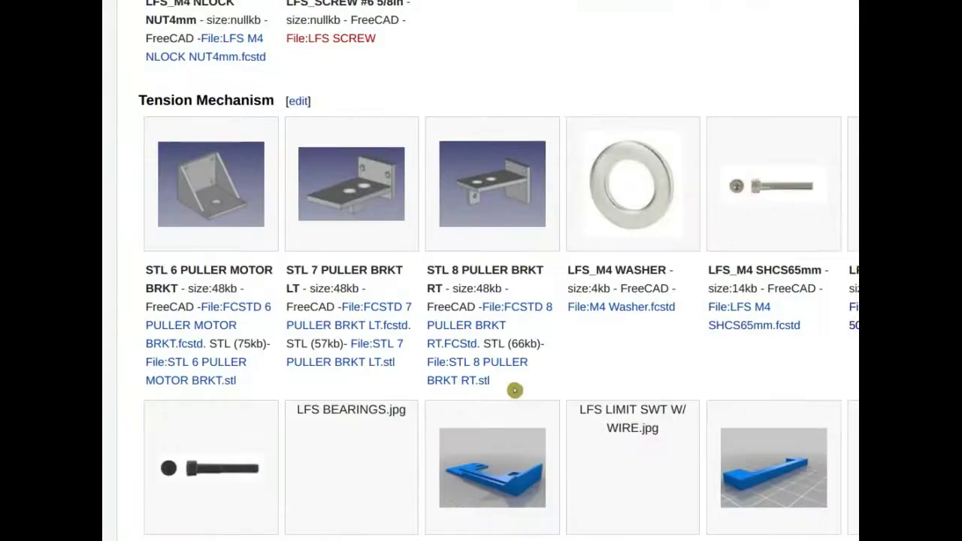
scroll(520, 387, "down", 3)
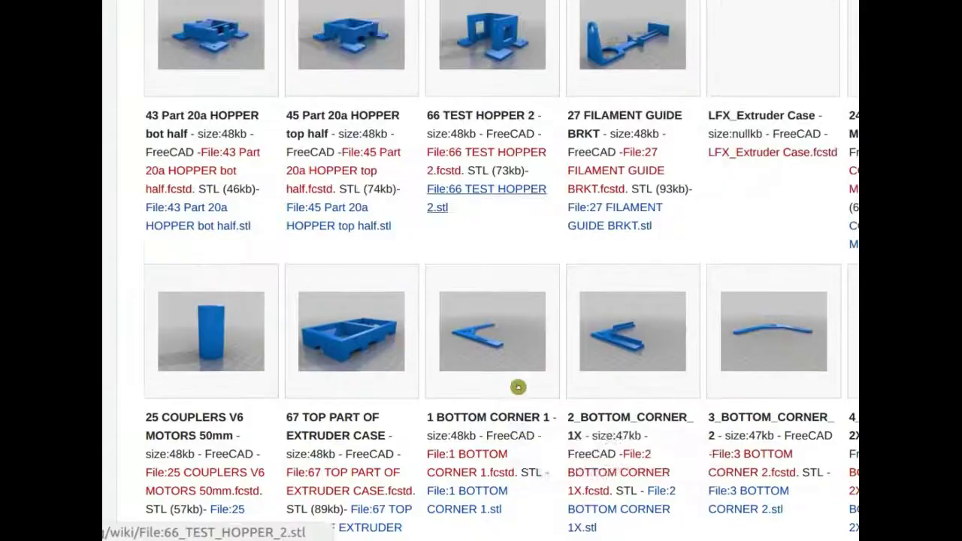
scroll(519, 387, "down", 2)
scroll(519, 384, "down", 18)
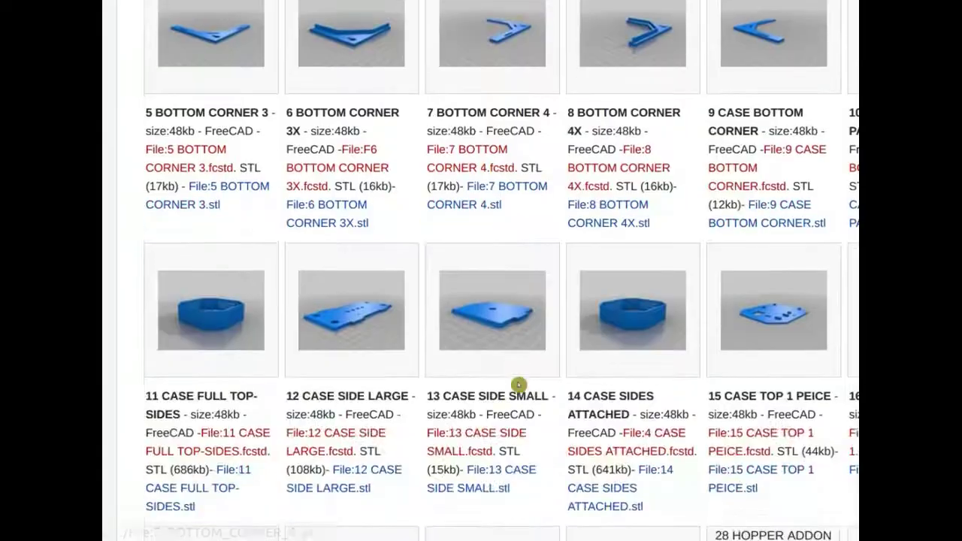
scroll(522, 377, "down", 14)
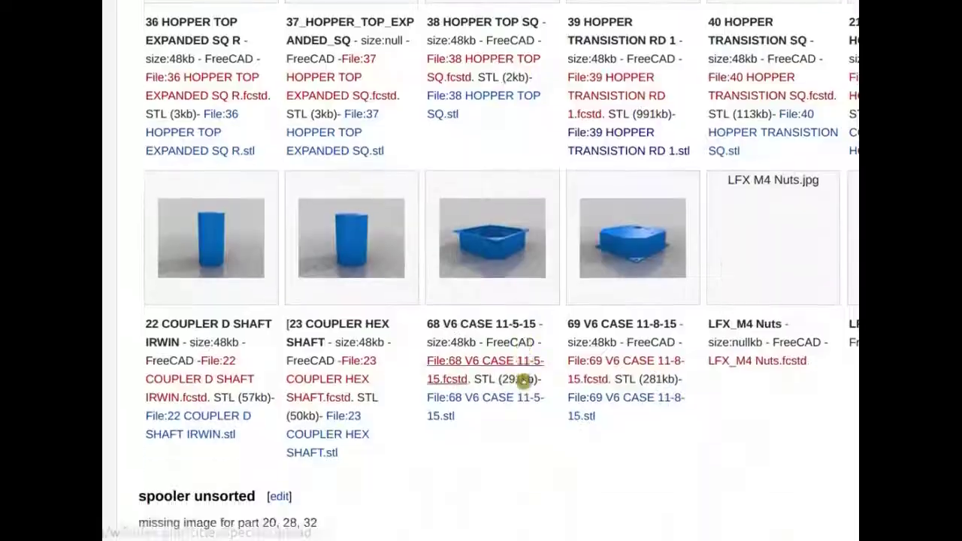
scroll(522, 383, "down", 2)
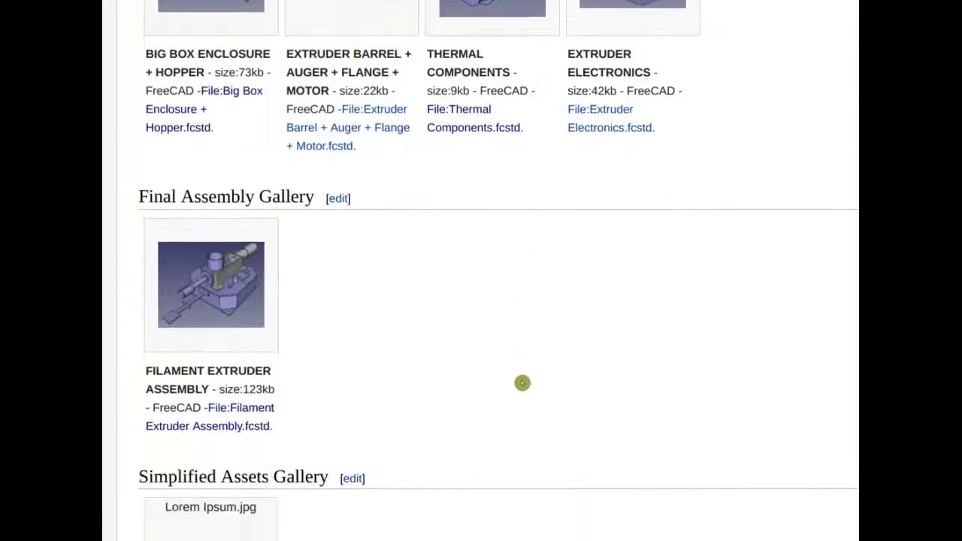
scroll(520, 380, "up", 15)
scroll(519, 370, "up", 6)
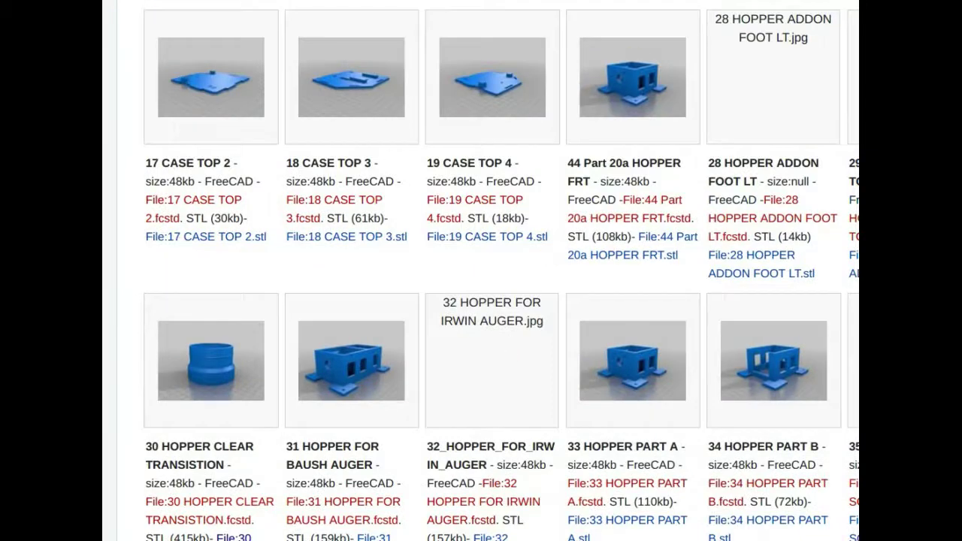
Step: Review the part rows in the Part Index spreadsheet, and bring up the SA 6 slide in the shared presentation
key("ctrl+Tab")
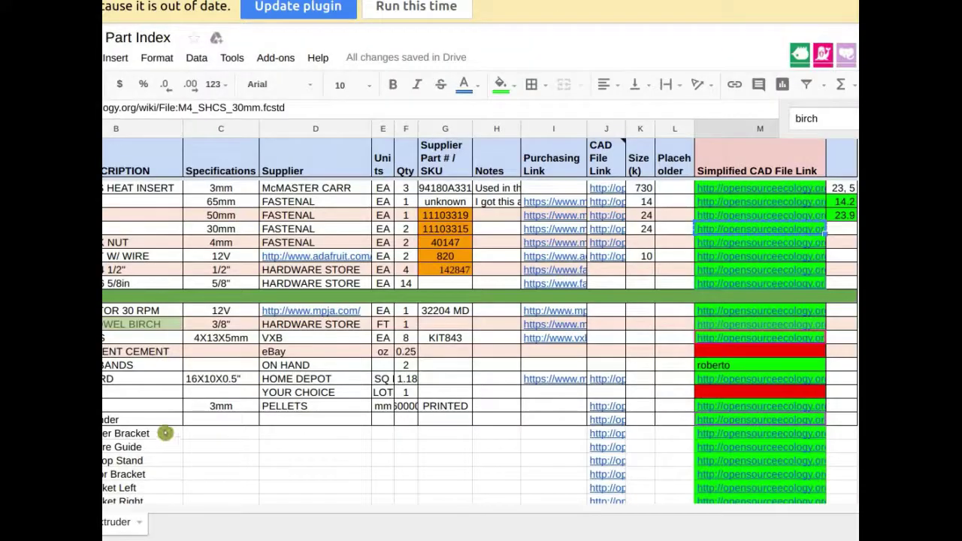
scroll(185, 437, "down", 1)
scroll(185, 437, "down", 1)
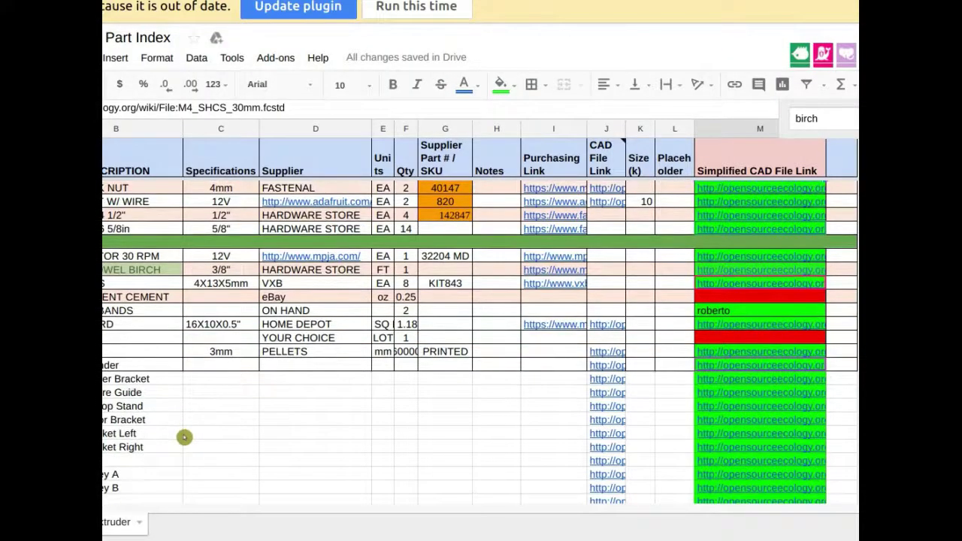
scroll(168, 401, "down", 3)
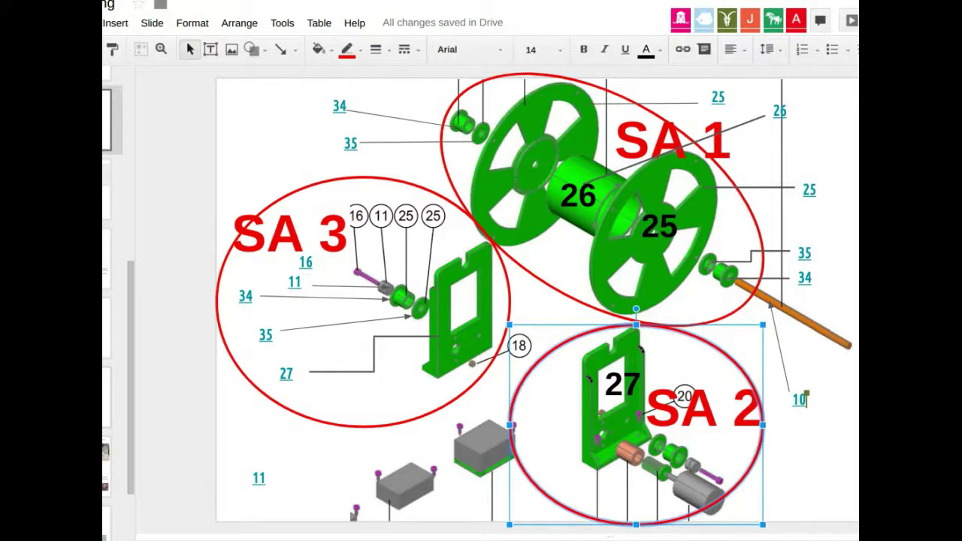
left_click(107, 315)
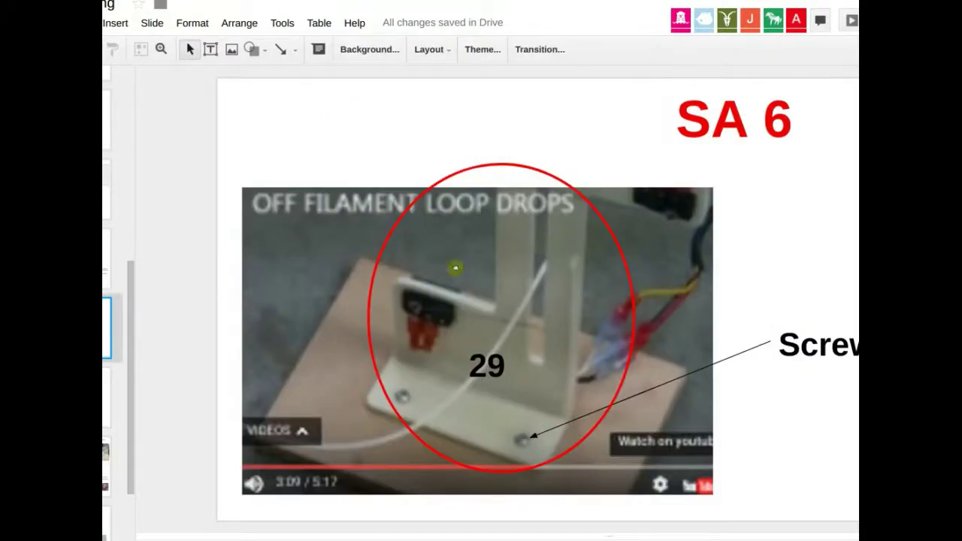
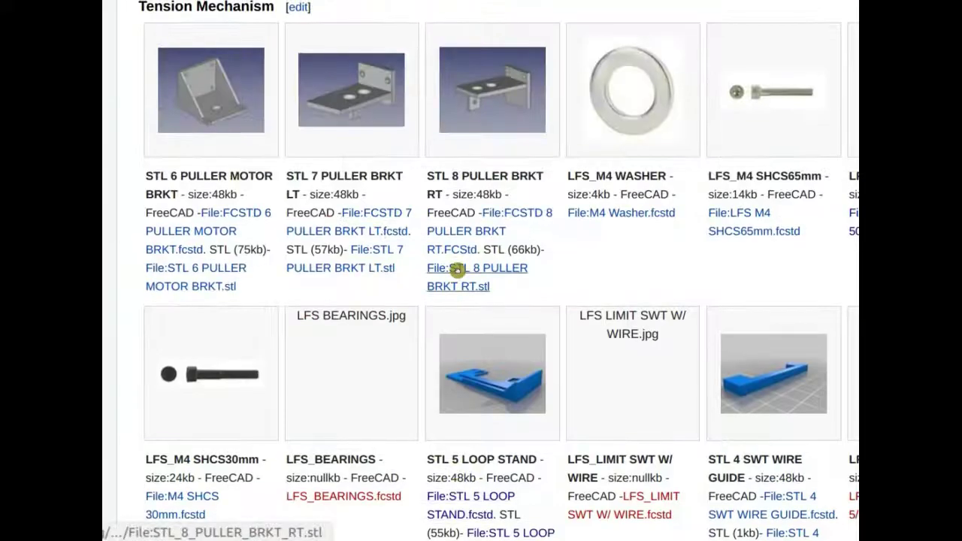
Step: Examine the Tension Mechanism gallery in the part library, comparing the puller brackets, loop stand, switch wire guide and fasteners
scroll(498, 373, "up", 3)
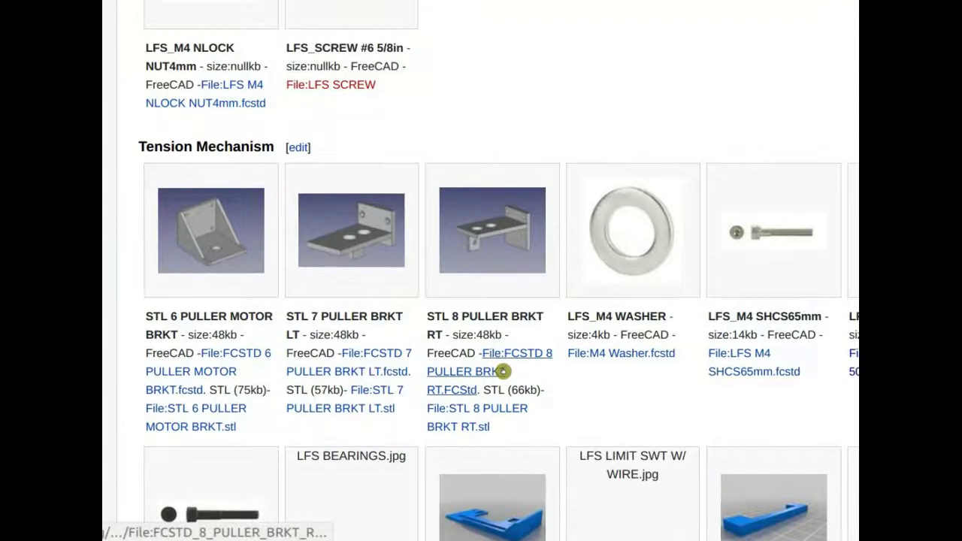
scroll(500, 374, "down", 4)
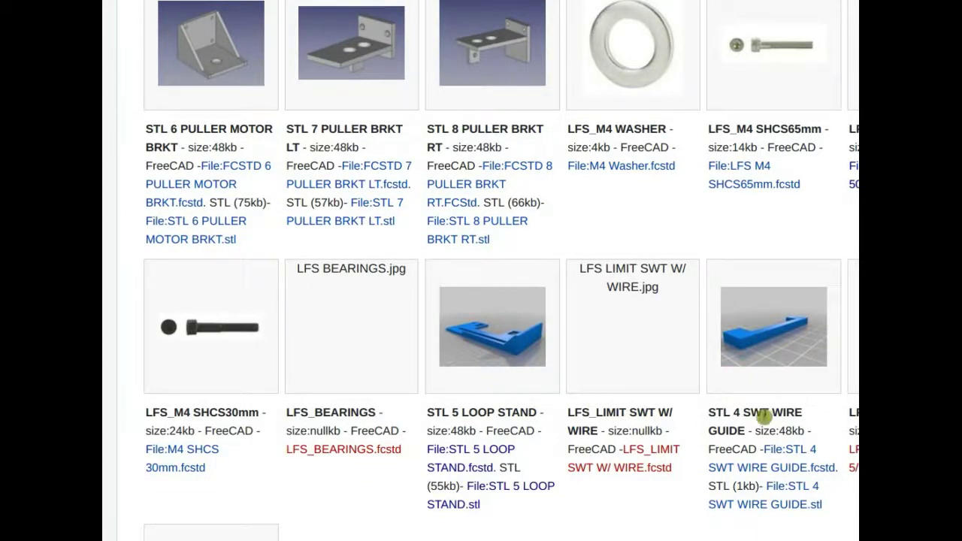
scroll(519, 429, "up", 1)
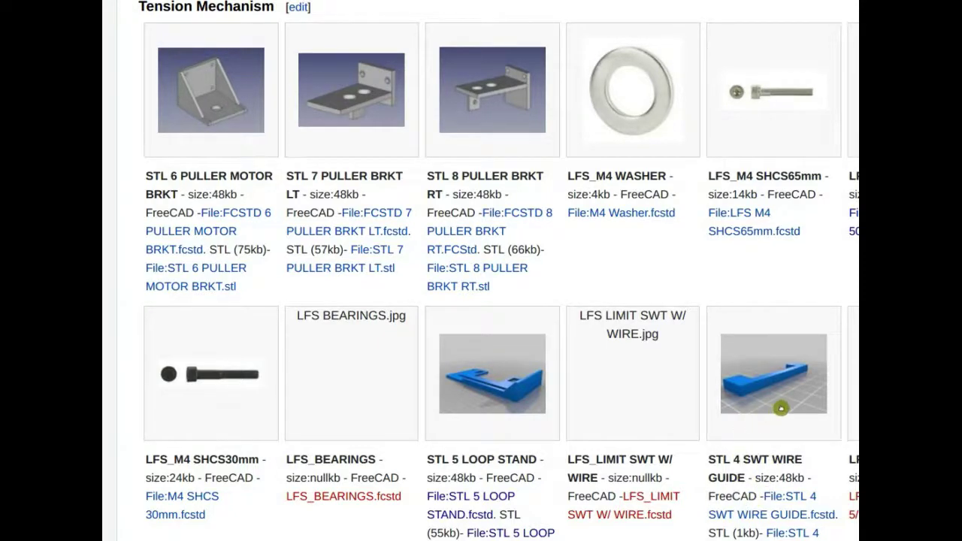
scroll(722, 399, "down", 2)
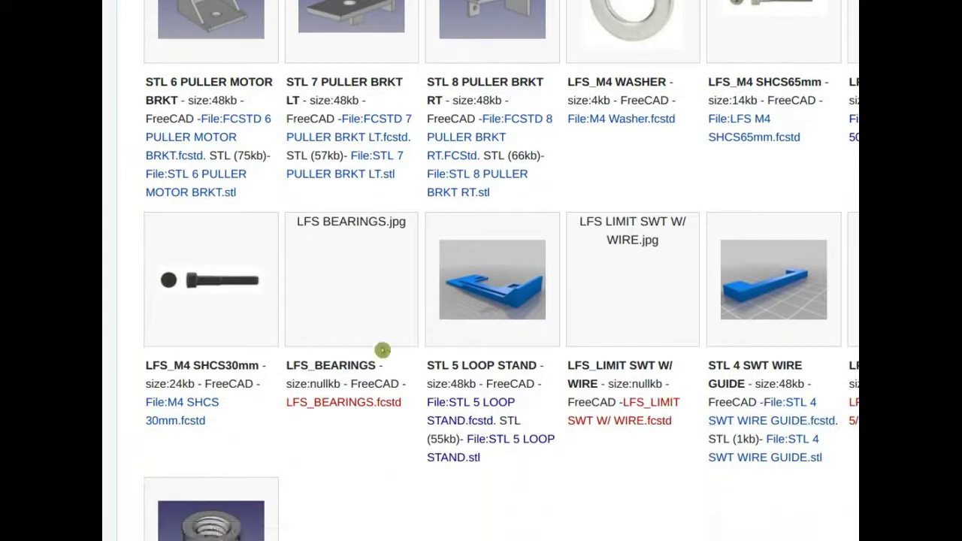
scroll(597, 423, "up", 3)
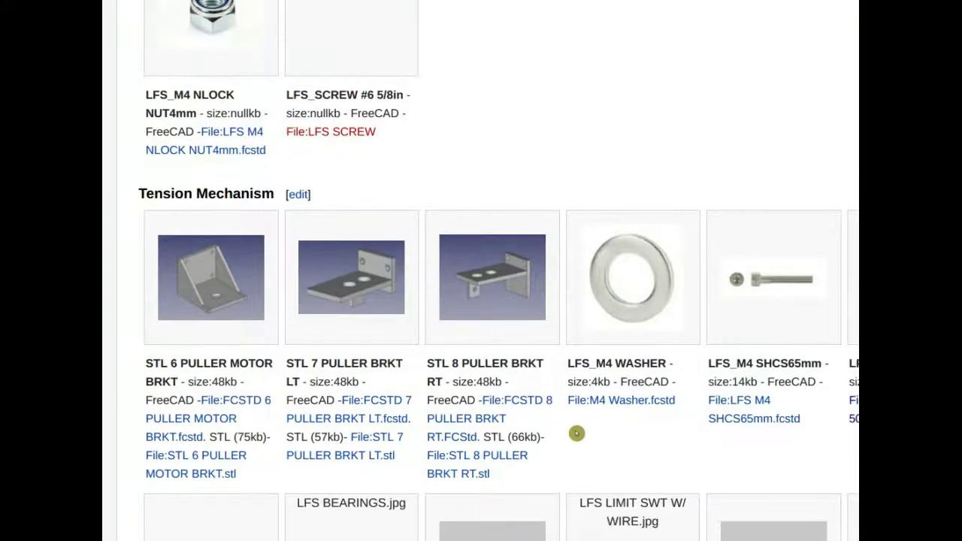
scroll(568, 481, "down", 3)
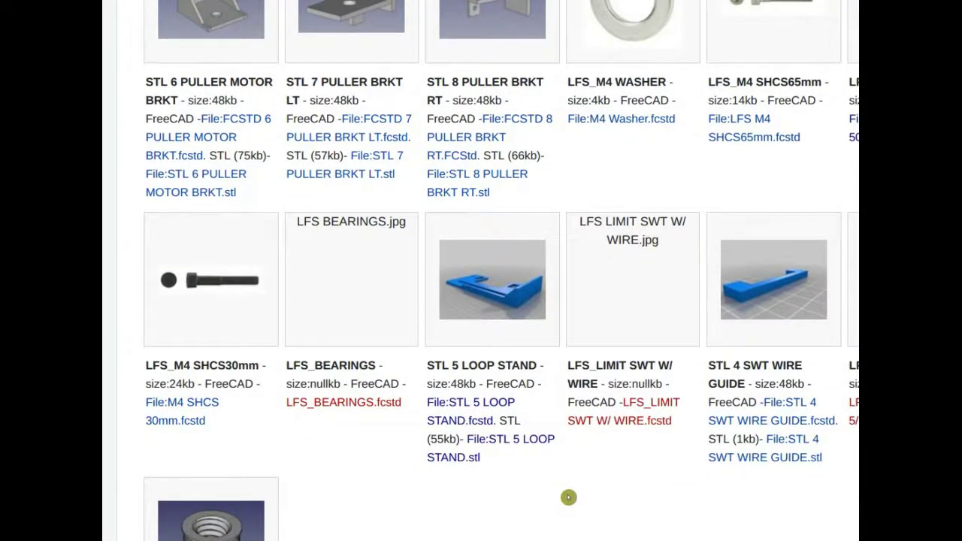
scroll(564, 503, "up", 2)
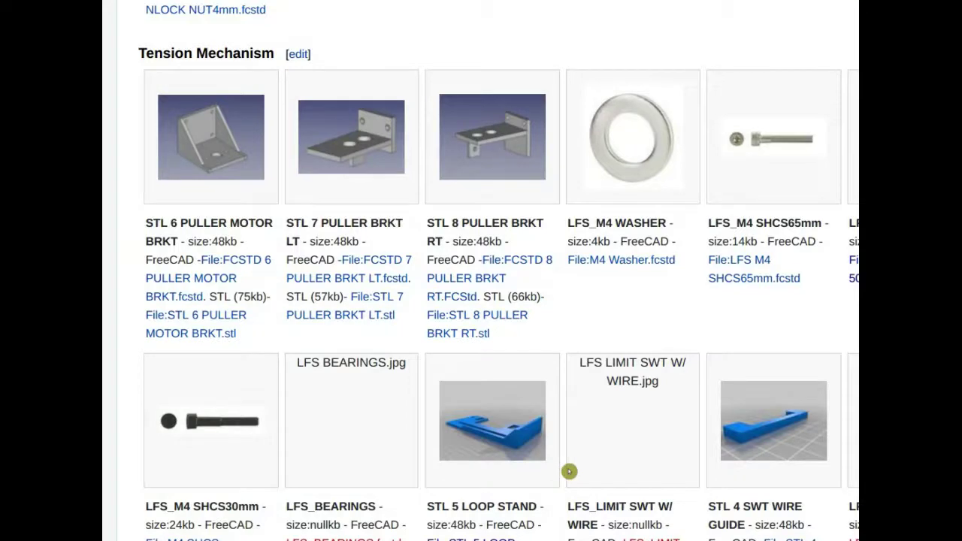
scroll(550, 481, "up", 1)
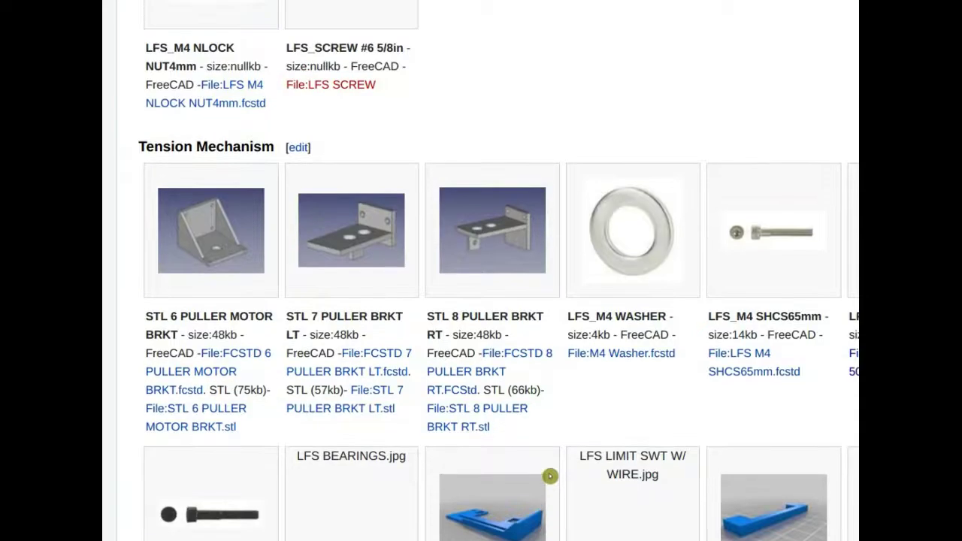
scroll(550, 476, "down", 2)
scroll(548, 462, "up", 2)
Step: Move the STL 5 LOOP STAND entry directly below STL 8 PULLER BRKT RT in the Tension Mechanism gallery source and save the page
left_click(297, 146)
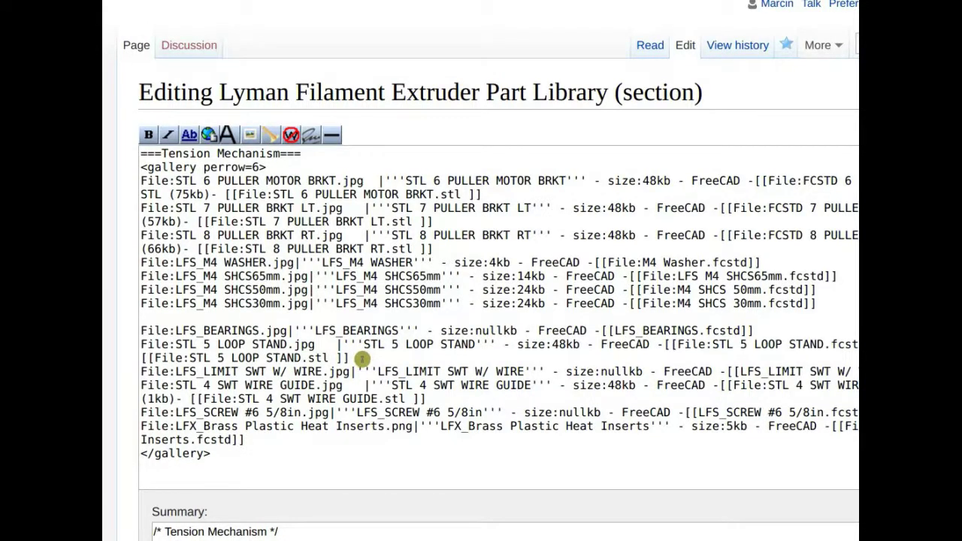
left_click_drag(361, 358, 123, 344)
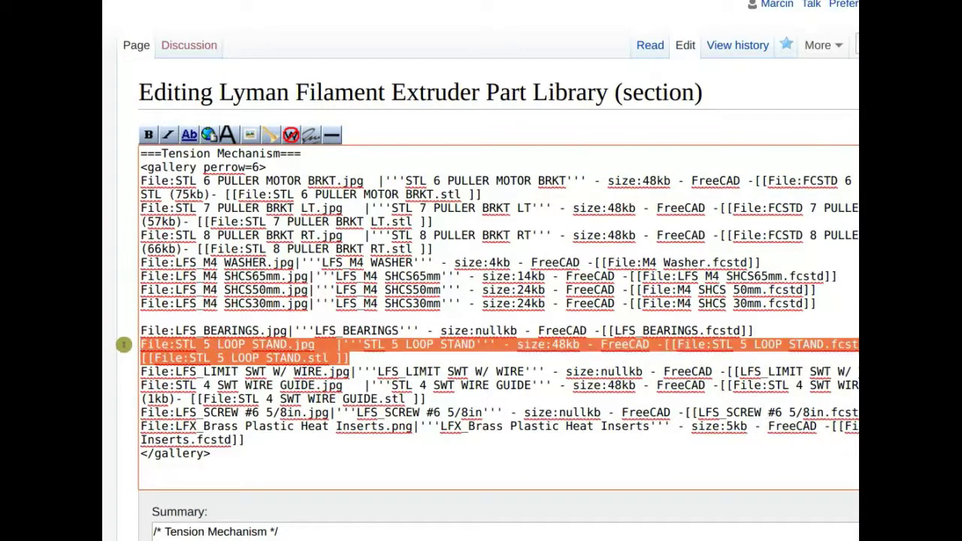
key("ctrl+x")
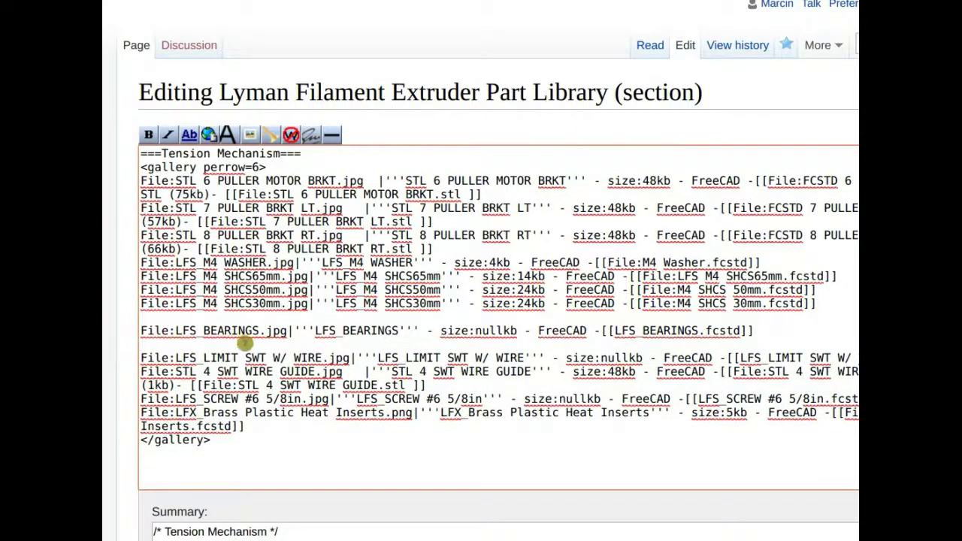
key("BackSpace")
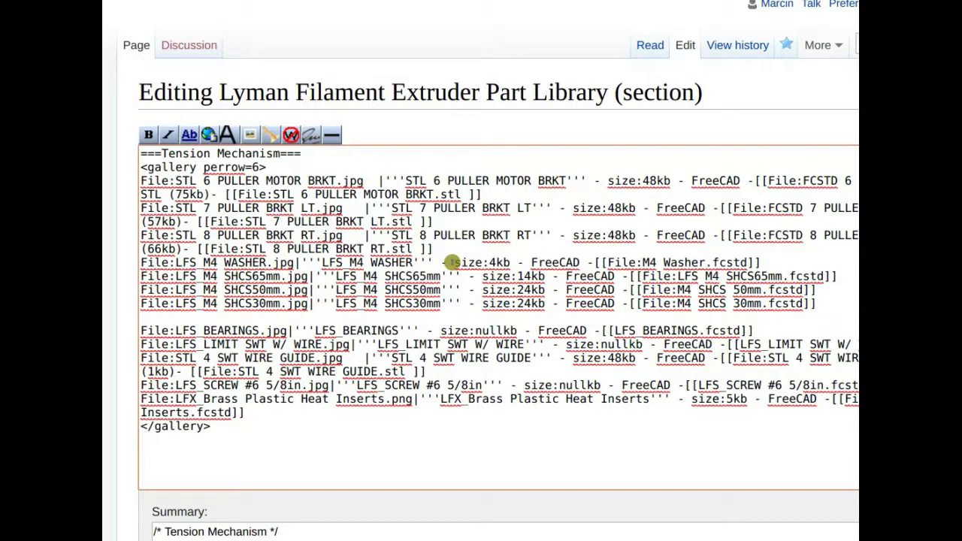
key("Return")
key("ctrl+v")
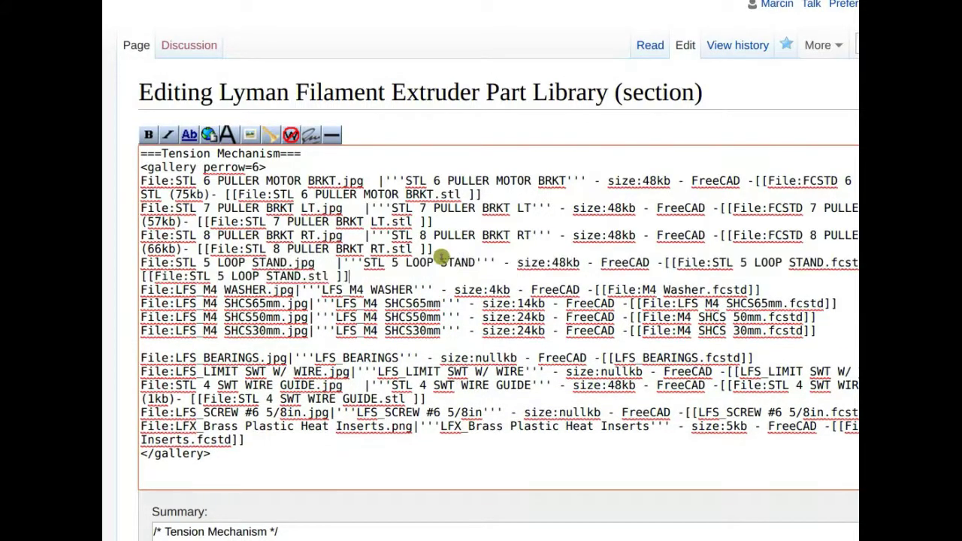
scroll(156, 399, "down", 5)
left_click(185, 472)
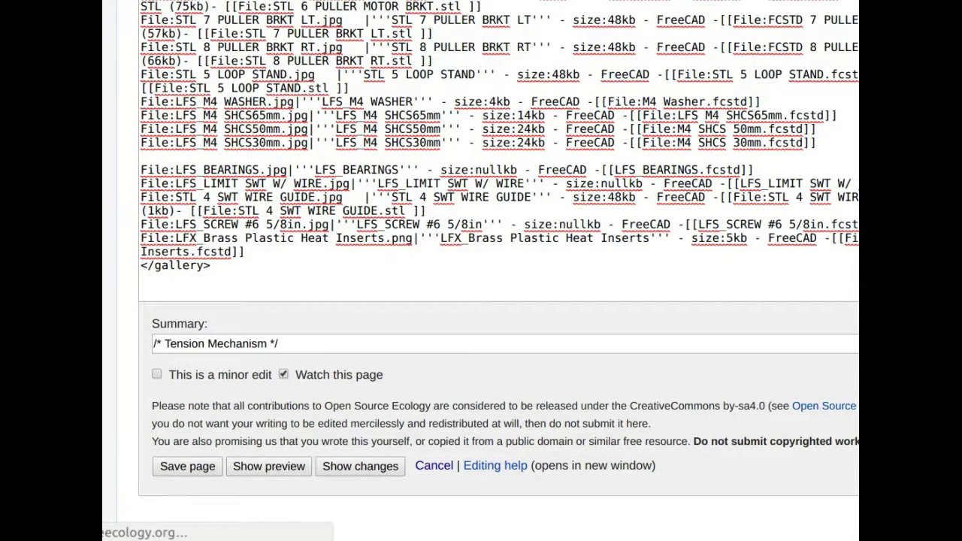
Step: Locate the Loop Stand row in the Part Index spreadsheet and select its Simplified CAD File Link cell
key("ctrl+Tab")
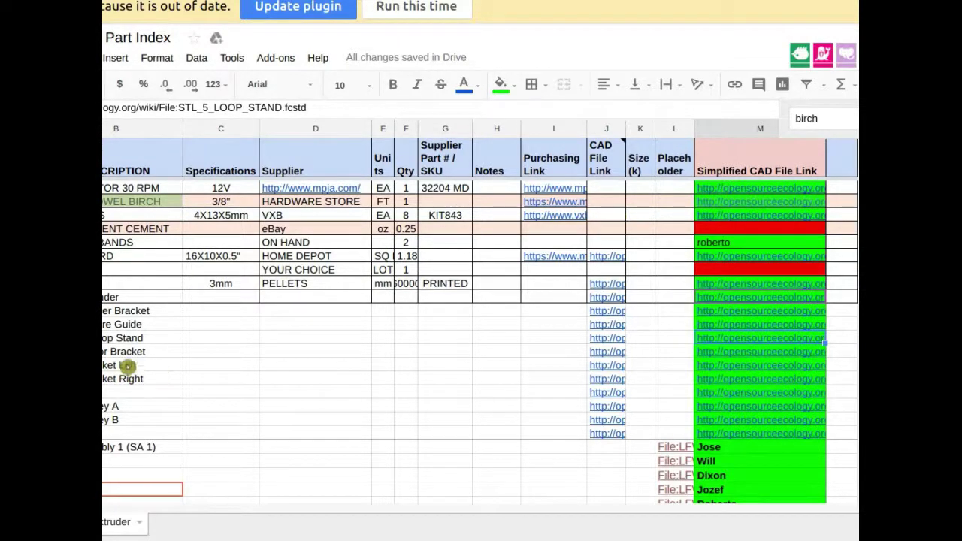
left_click(142, 339)
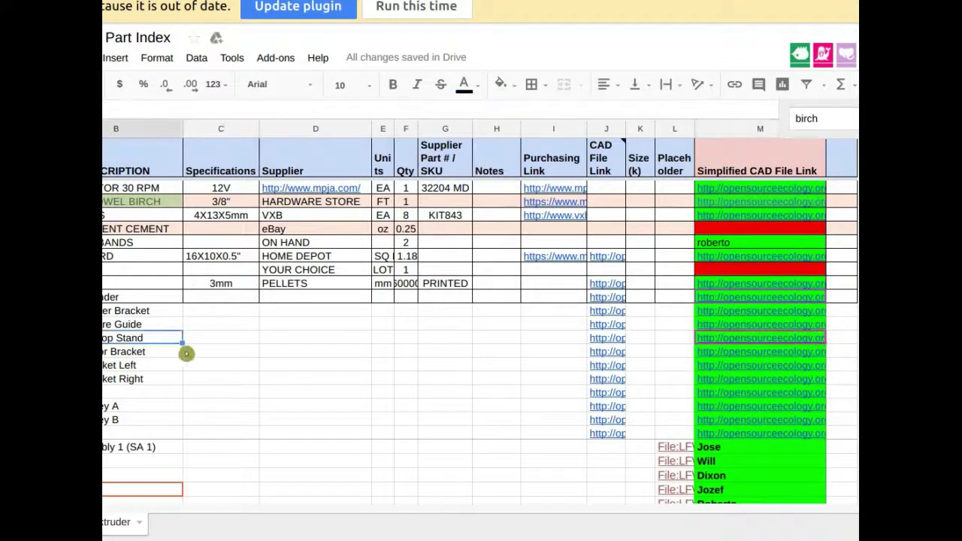
mouse_move(766, 343)
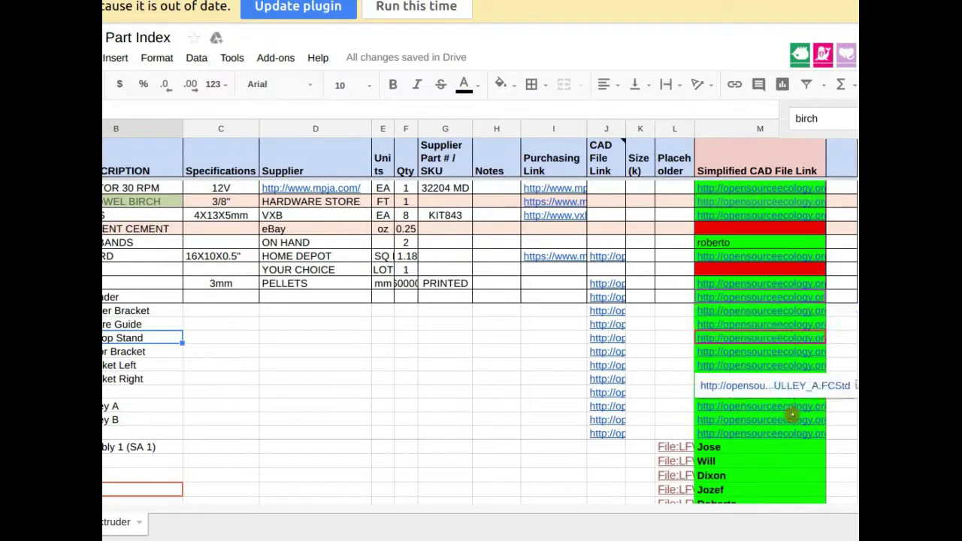
left_click(756, 338)
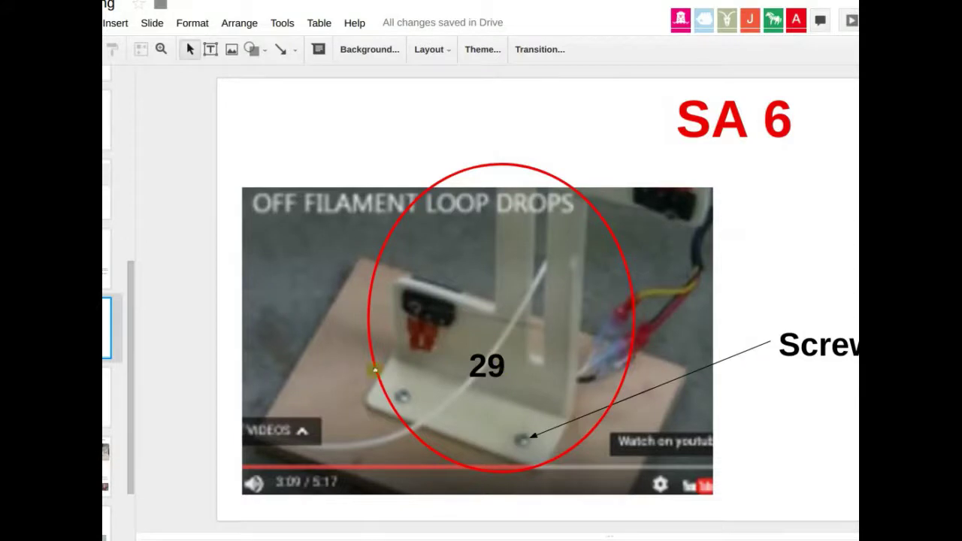
Step: Draw an arrow on the SA 6 slide from the blank area beside the photo to the loop stand's 29 label
left_click(472, 366)
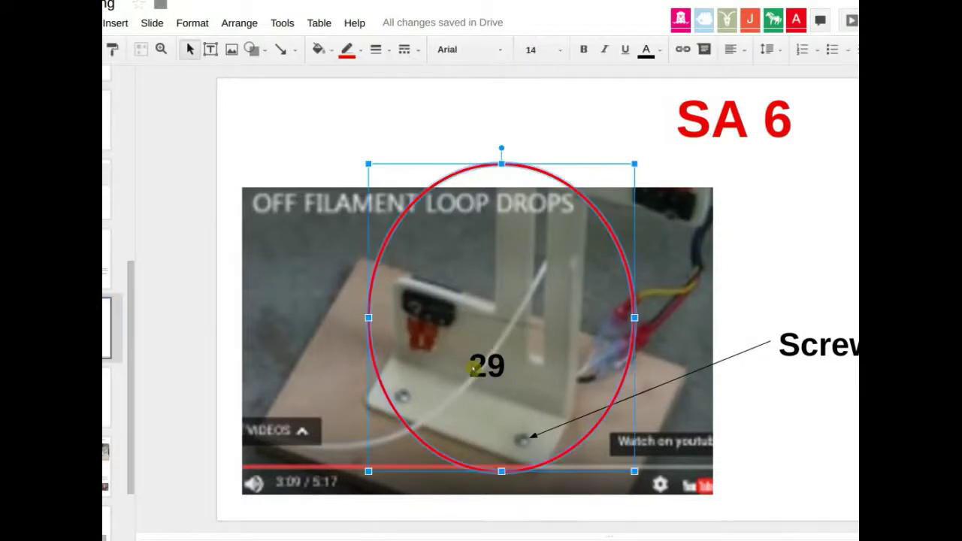
left_click_drag(473, 366, 495, 364)
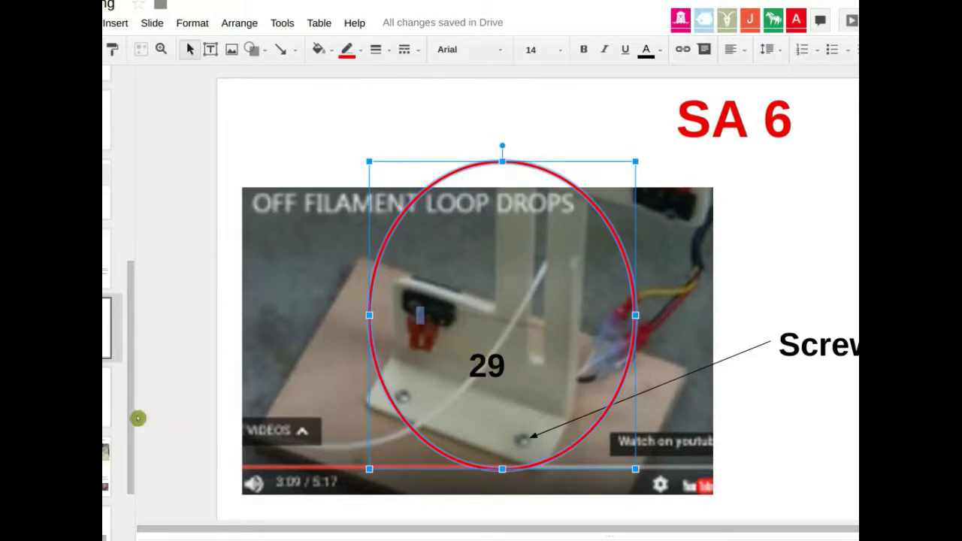
left_click(281, 49)
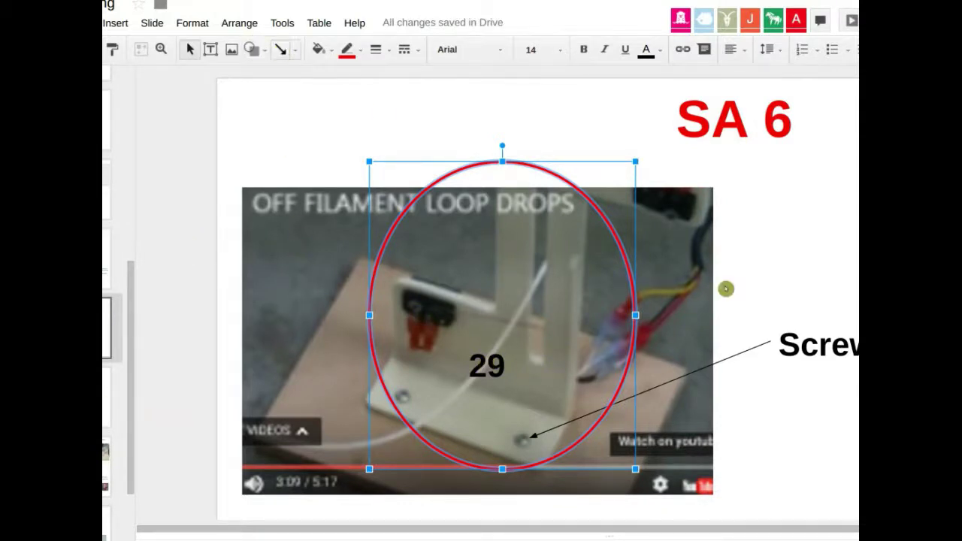
left_click_drag(786, 238, 511, 360)
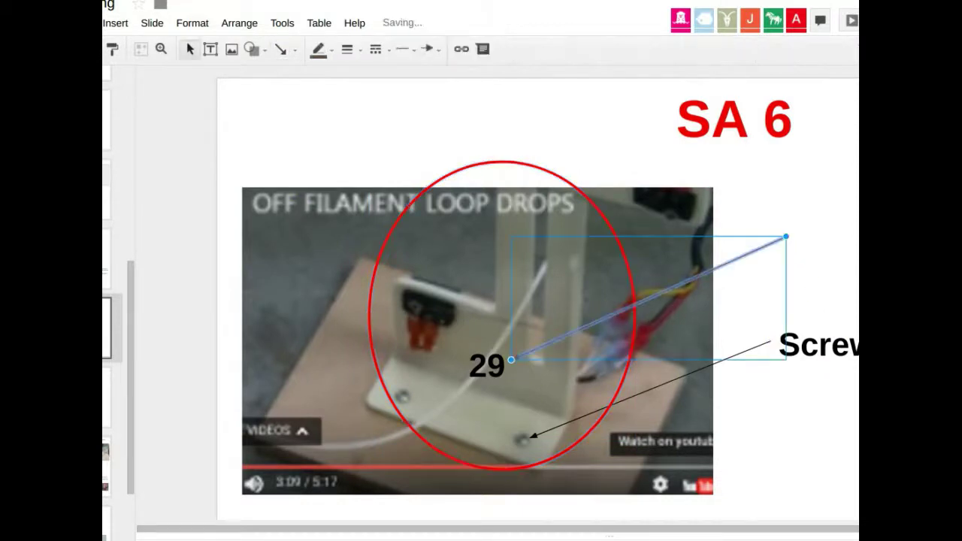
Step: Add a text box reading 29 and align it with the tail of the new arrow
left_click(210, 49)
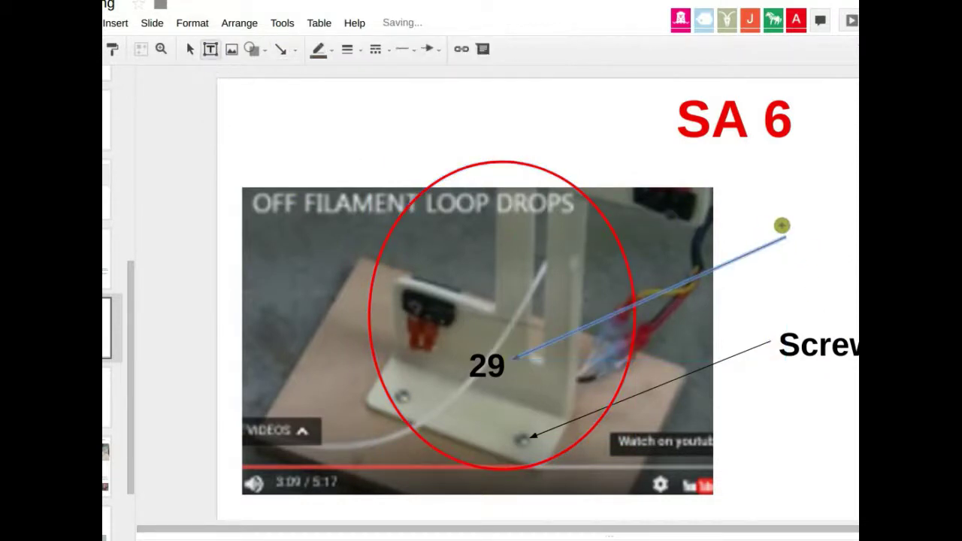
left_click_drag(796, 227, 860, 283)
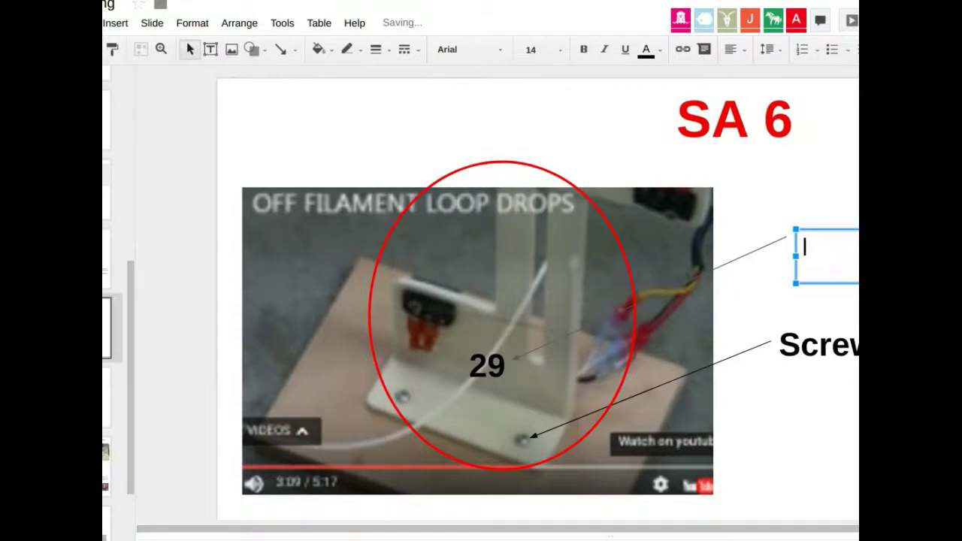
type("29")
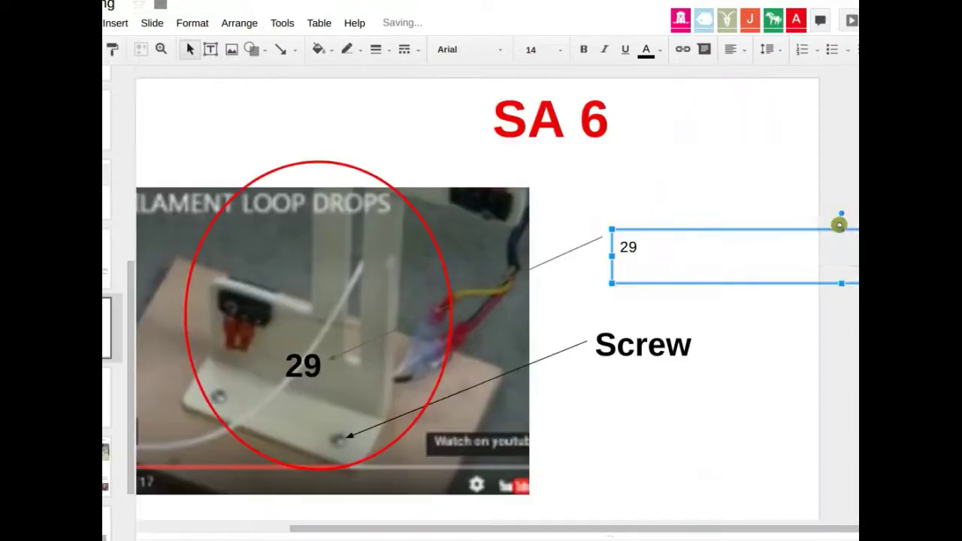
left_click_drag(836, 216, 830, 207)
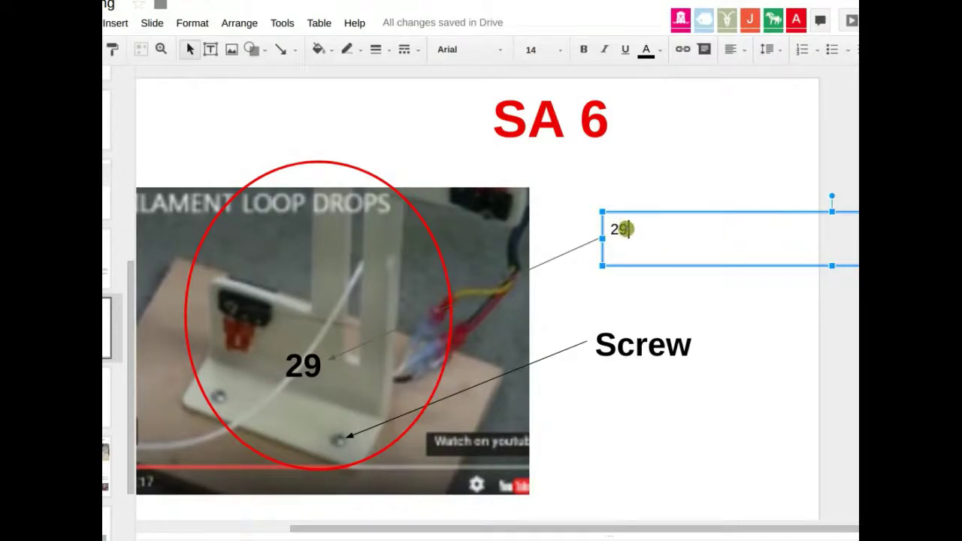
Step: Set the new 29 label's font to Ubuntu Condensed and link it to the wiki page File:STL_5_LOOP_STAND.fcstd
left_click_drag(624, 228, 606, 230)
left_click(481, 50)
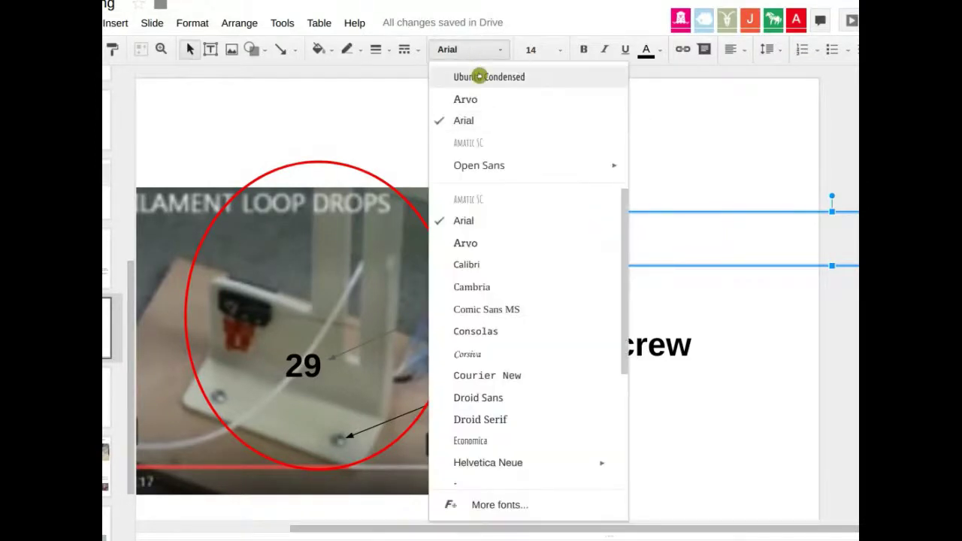
left_click(454, 76)
left_click(682, 50)
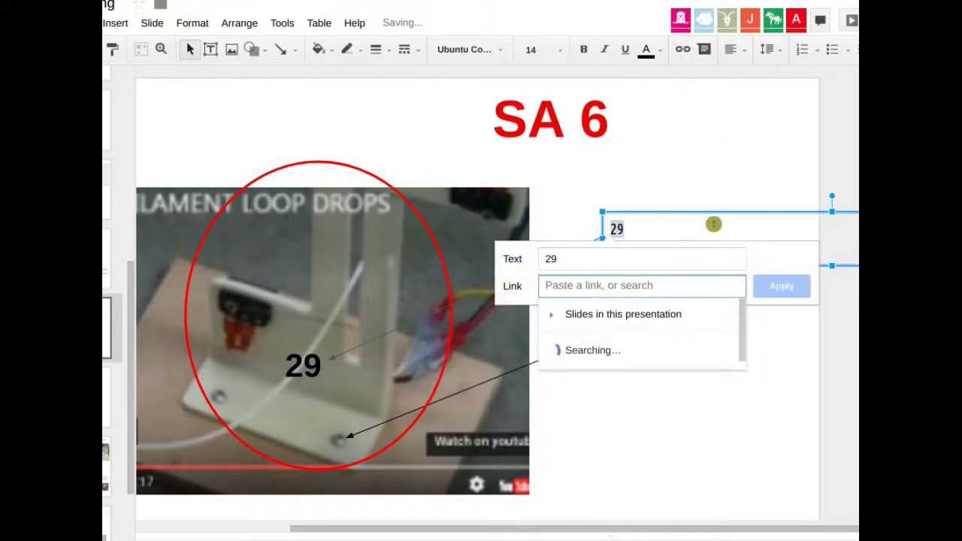
key("ctrl+v")
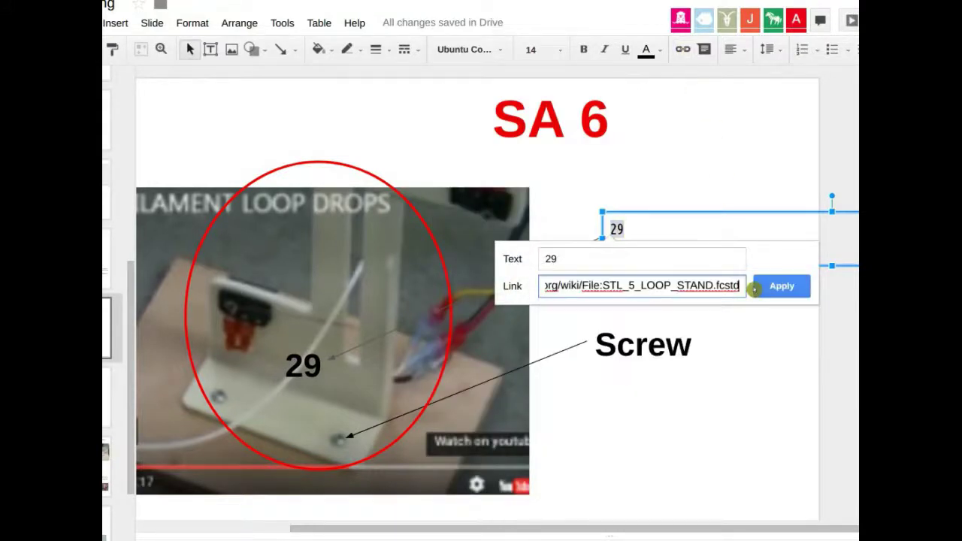
left_click(761, 289)
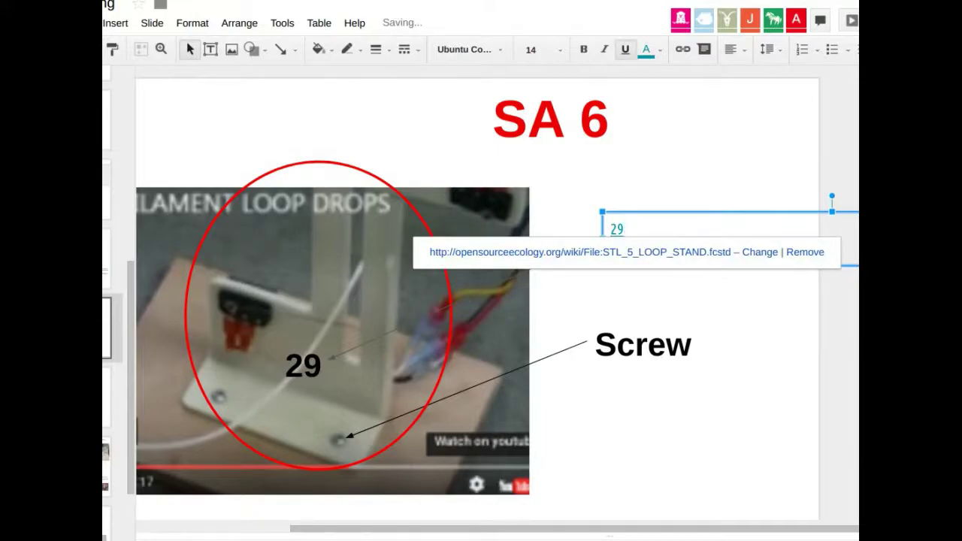
Step: Enter a participant's first name in the first unassigned Simplified CAD File Link cell below the assigned subassembly rows in the Part Index
key("ctrl+Tab")
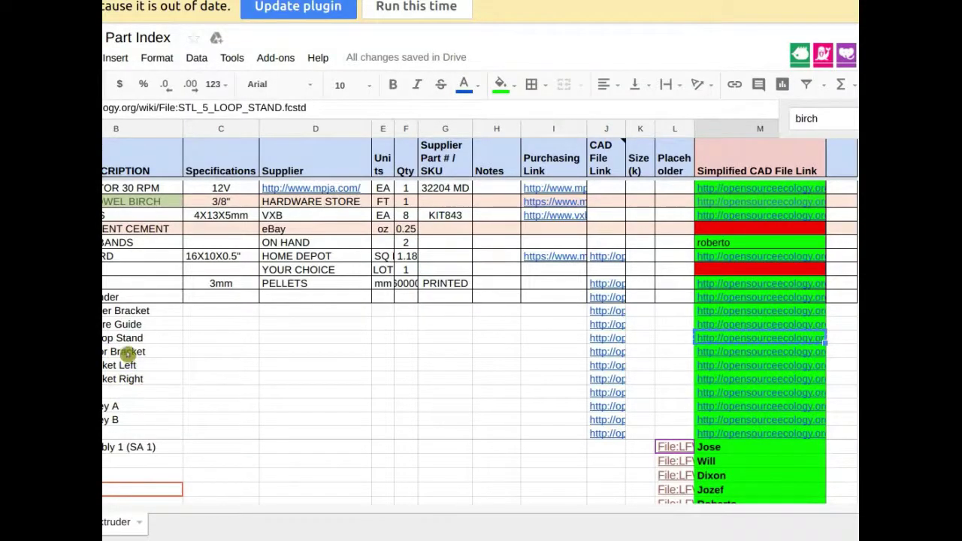
left_click(140, 326)
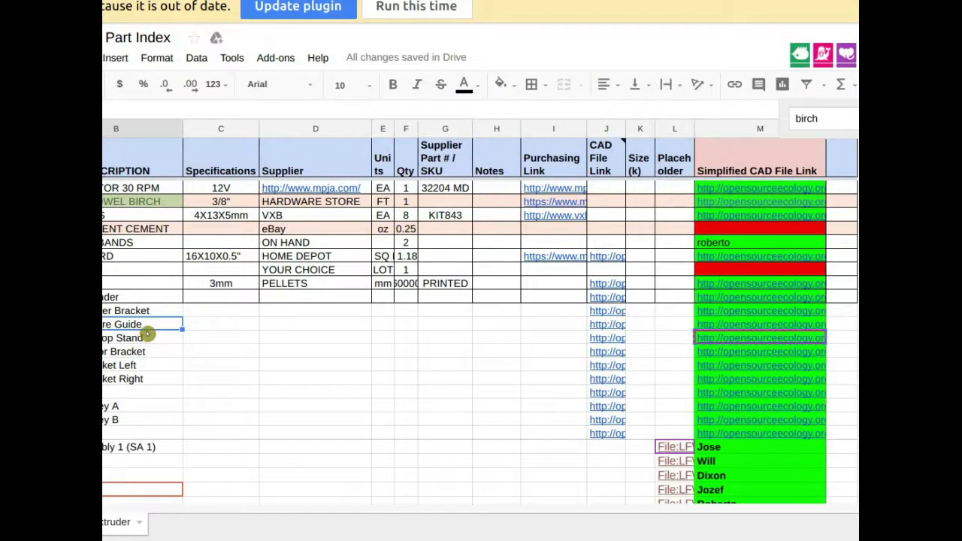
left_click(143, 338)
left_click(149, 326)
scroll(281, 451, "down", 3)
left_click(716, 455)
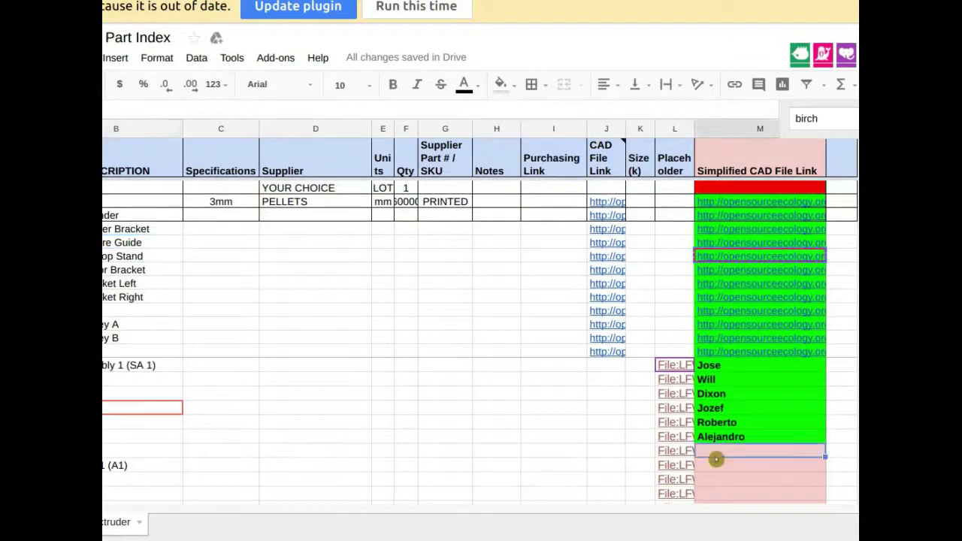
type("B")
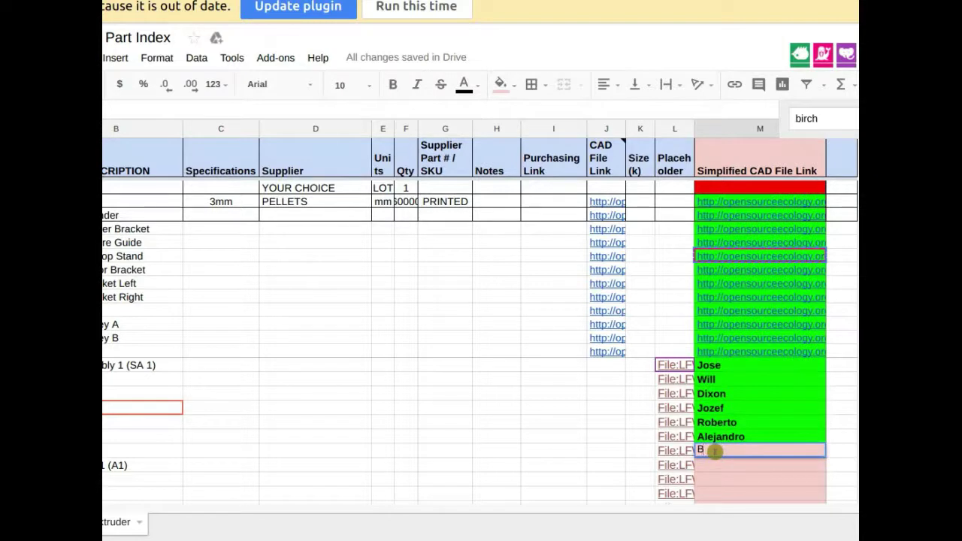
key("BackSpace")
type("Abe")
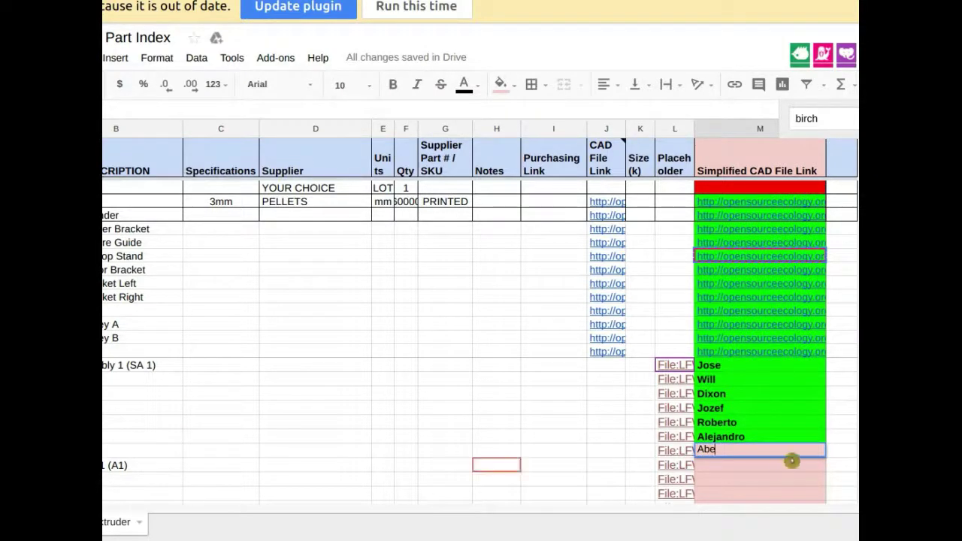
Step: Fill the last assigned cell's bold green formatting down over the new entry and re-enter the participant's first name
left_click(816, 442)
left_click_drag(823, 450, 758, 454)
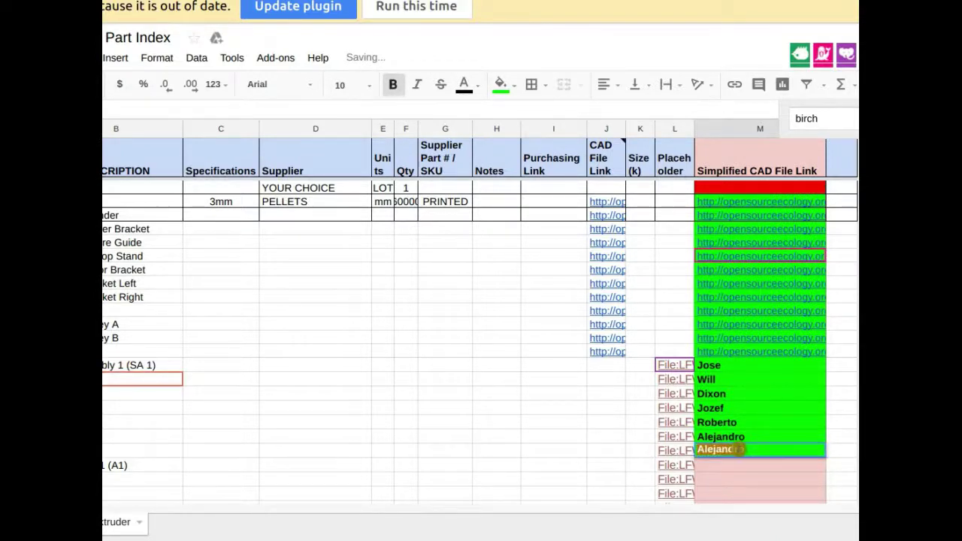
key("ctrl+z")
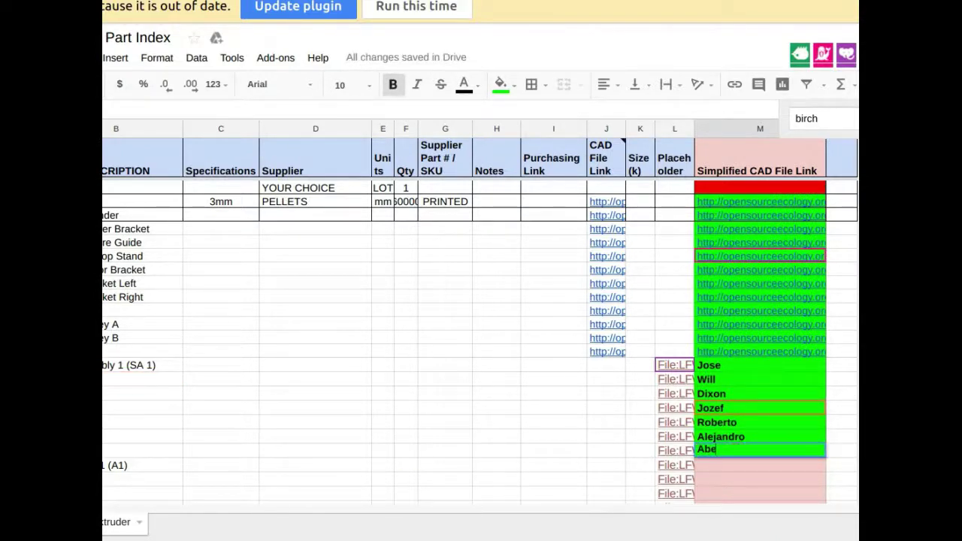
key("shift+space")
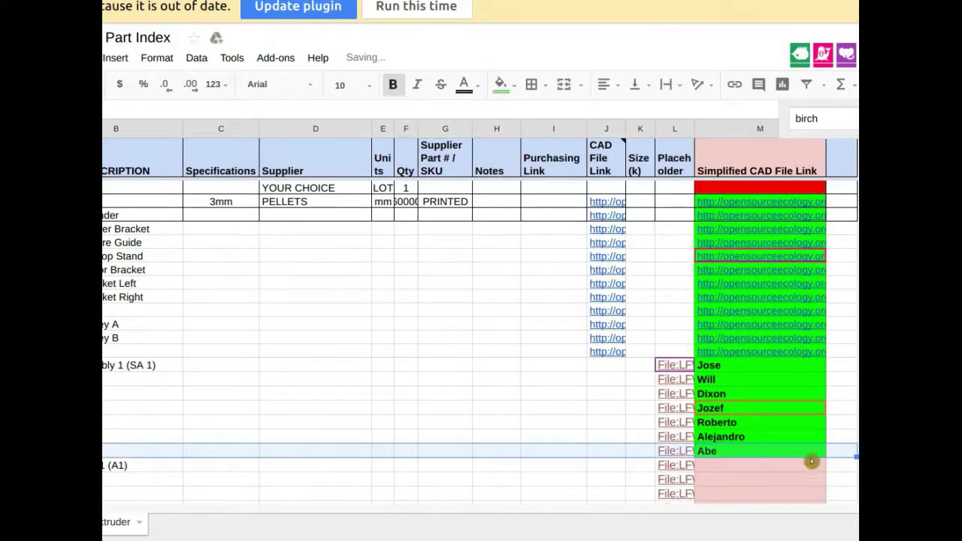
left_click(771, 455)
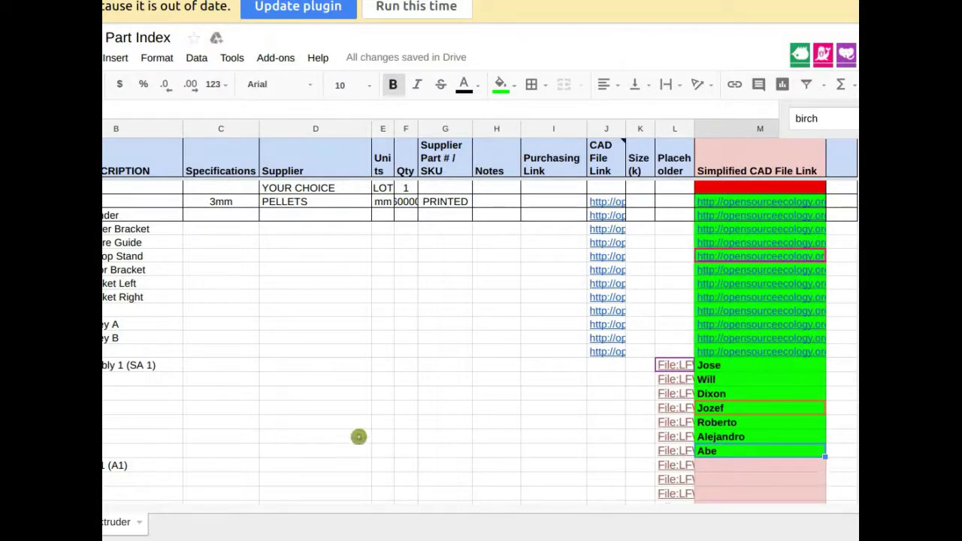
Step: Bring up the Filament Winder VBOM slide marked SA 7, followed by the VBOM slide with the power supply and voltage regulator photos
left_click(143, 452)
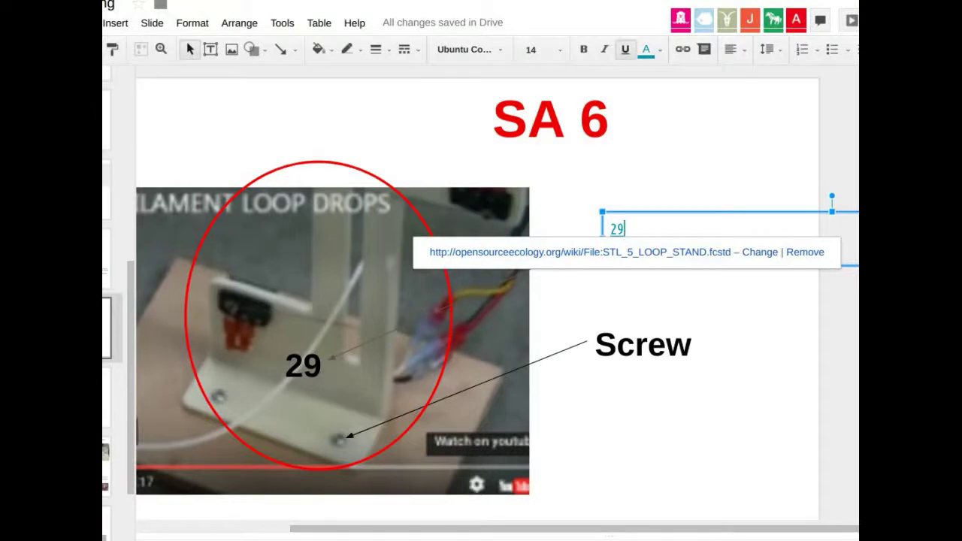
scroll(113, 316, "down", 2)
left_click(107, 304)
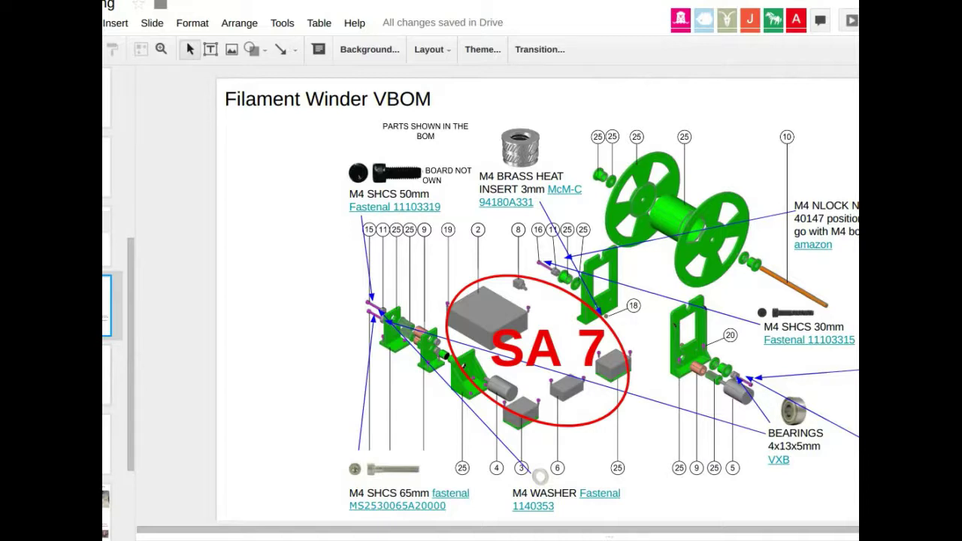
scroll(112, 300, "down", 3)
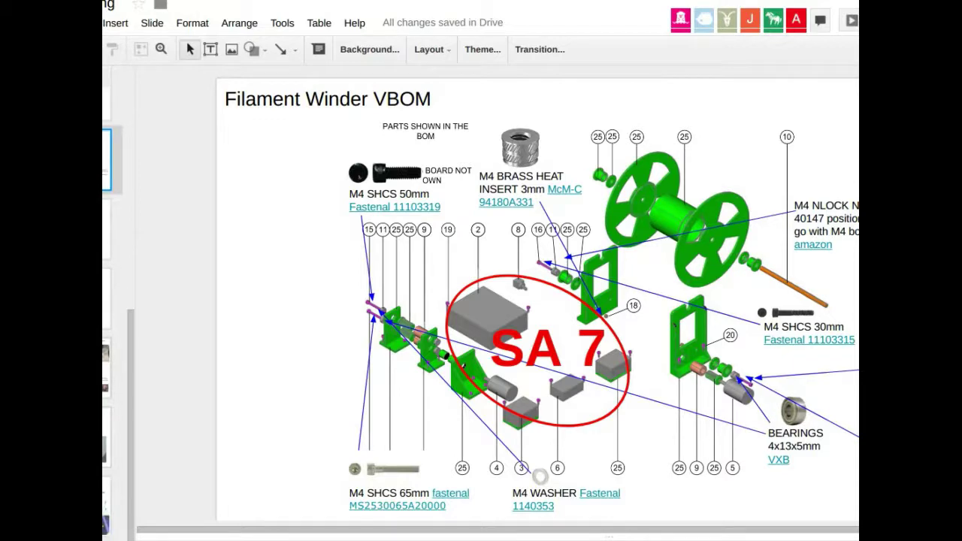
left_click(106, 369)
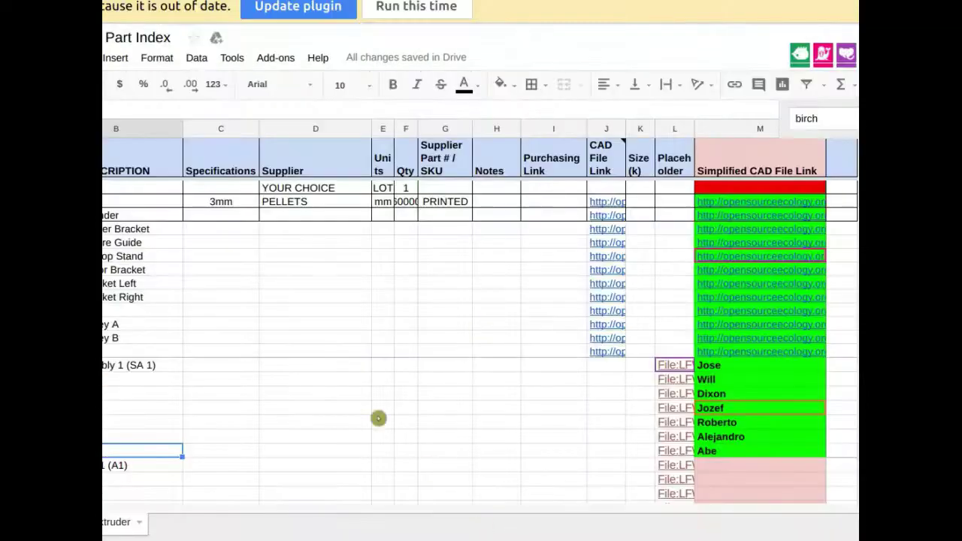
Step: Review the electronics rows in the Part Index and the Spooler Electronic PCBs + Power Supply gallery in the part library
scroll(379, 419, "up", 10)
scroll(482, 342, "up", 4)
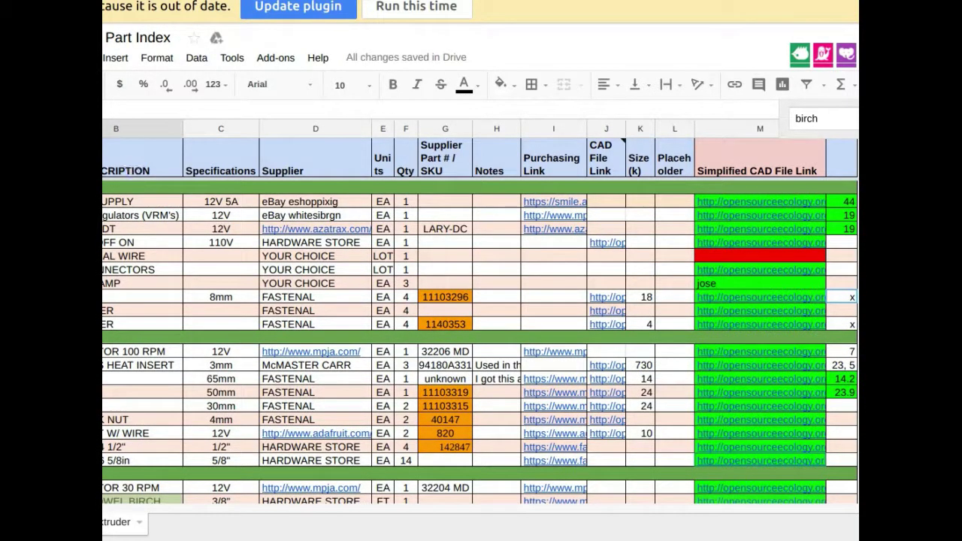
scroll(635, 272, "down", 3)
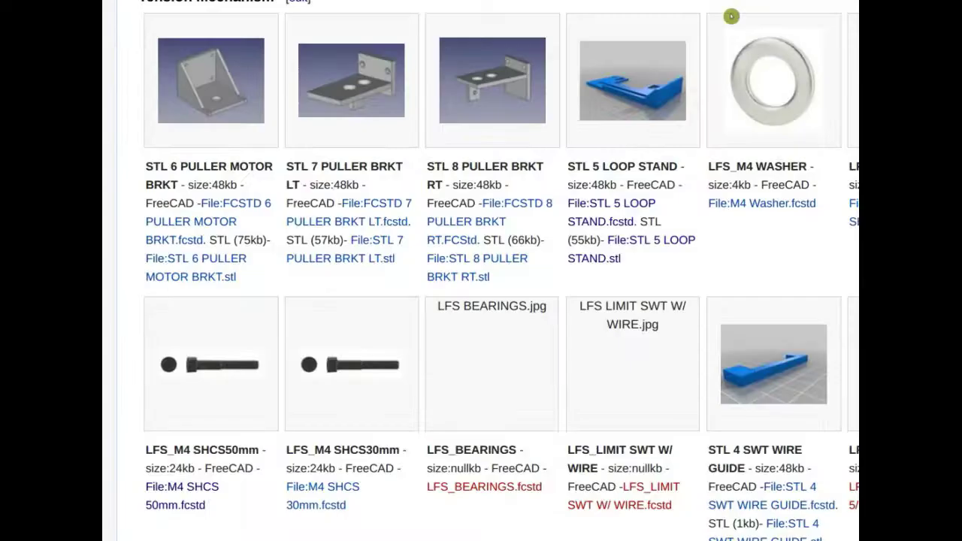
scroll(531, 282, "up", 8)
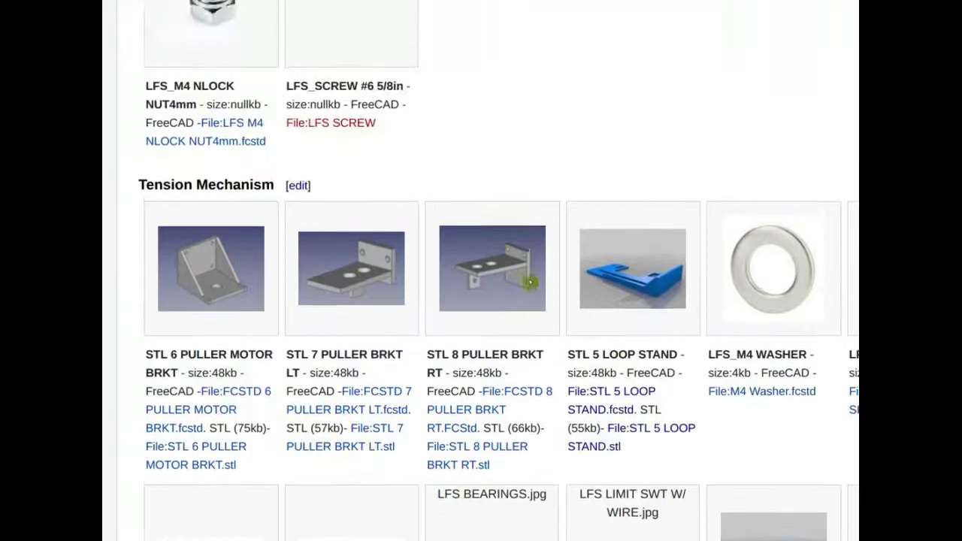
scroll(531, 282, "up", 15)
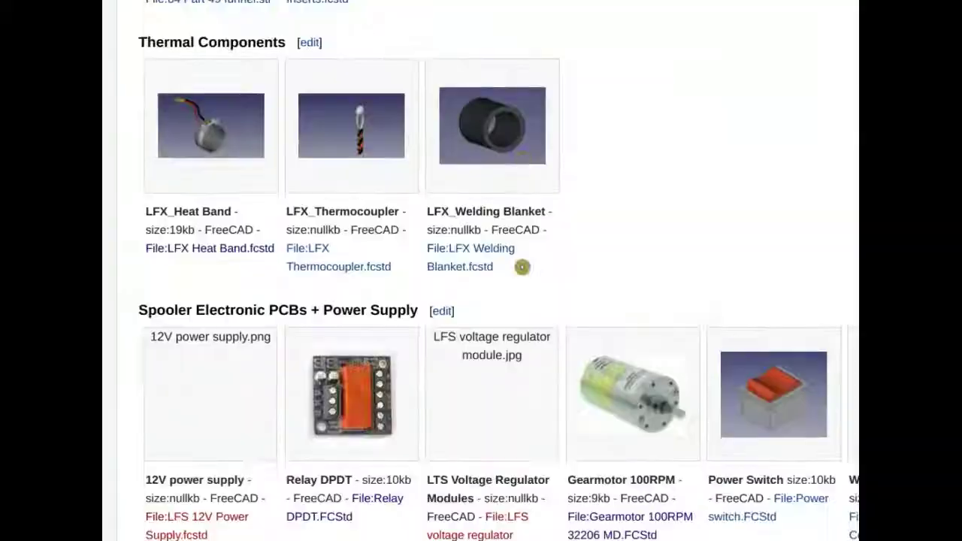
scroll(522, 265, "up", 6)
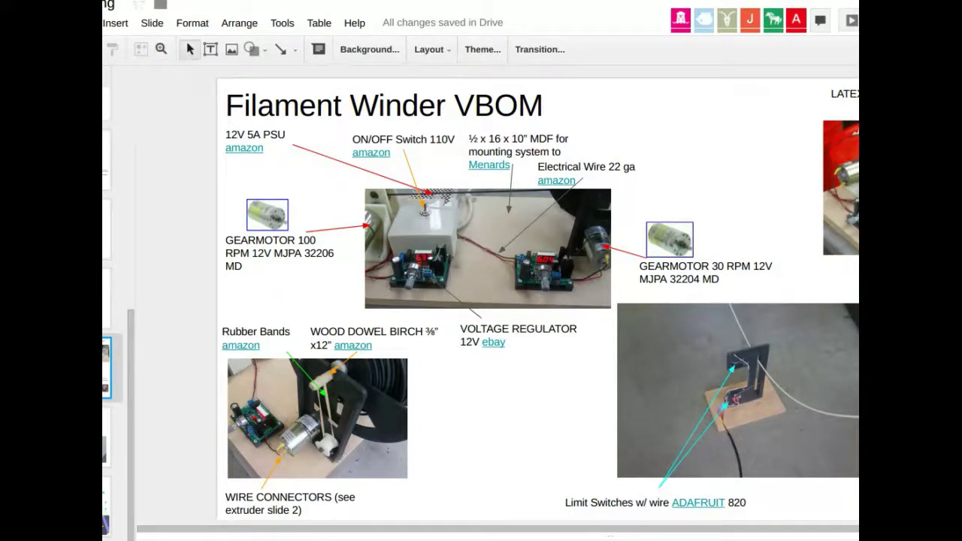
Step: Review the spooler part rows in the Part Index and select the description cell directly below Loop Stand
key("ctrl+Tab")
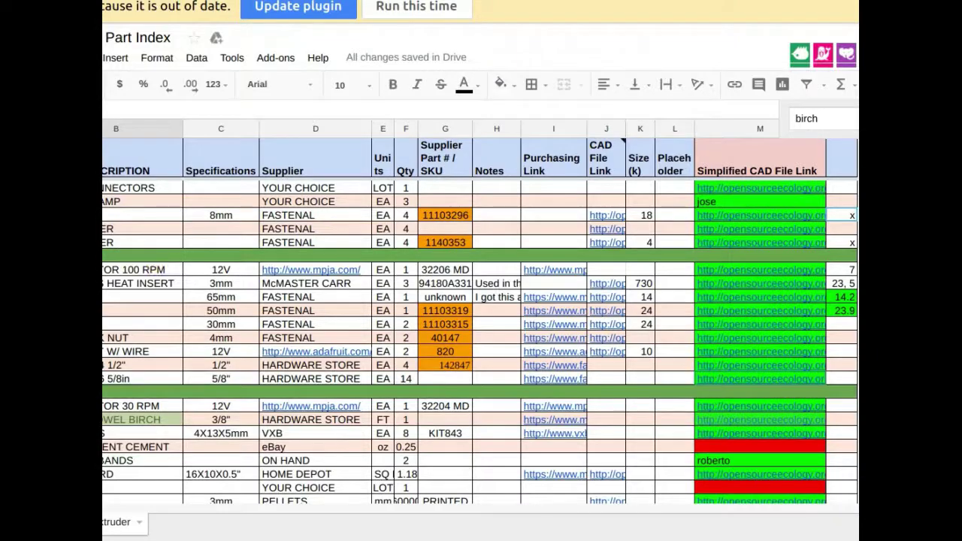
scroll(482, 338, "up", 2)
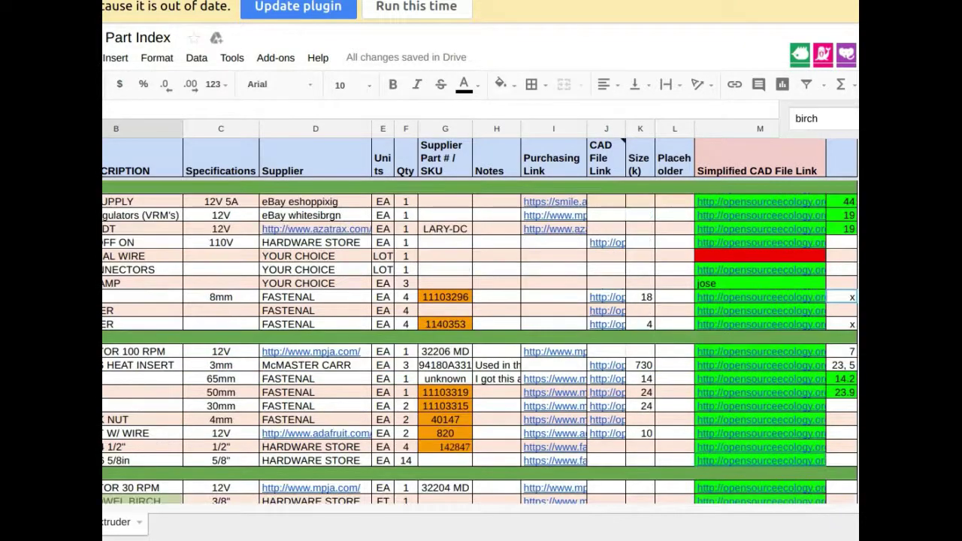
scroll(116, 336, "down", 6)
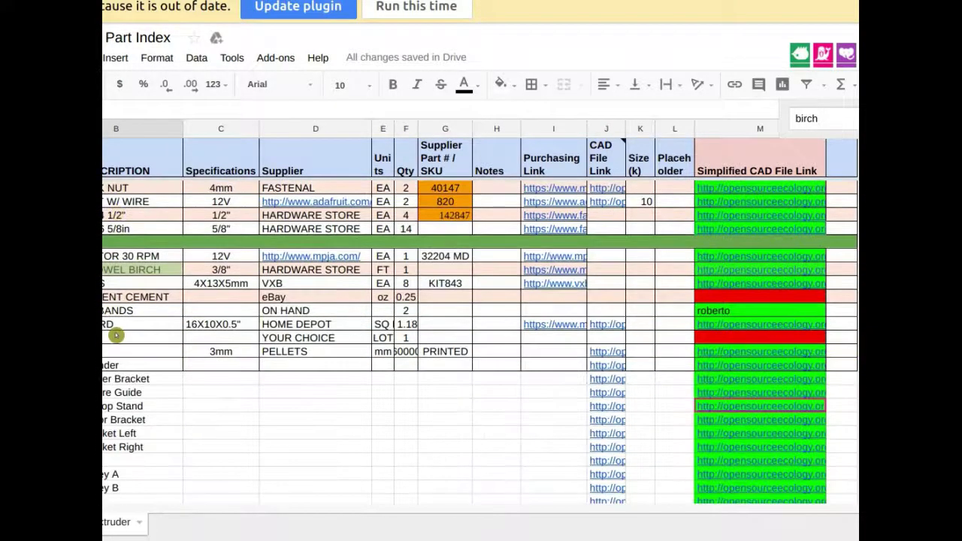
scroll(116, 336, "down", 1)
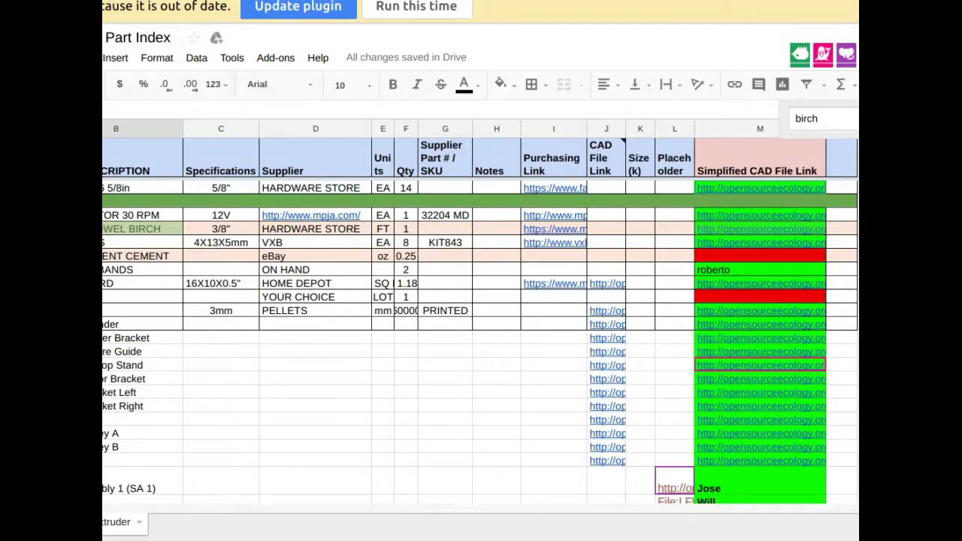
key("Down")
key("Down")
key("Down")
key("Down")
key("Down")
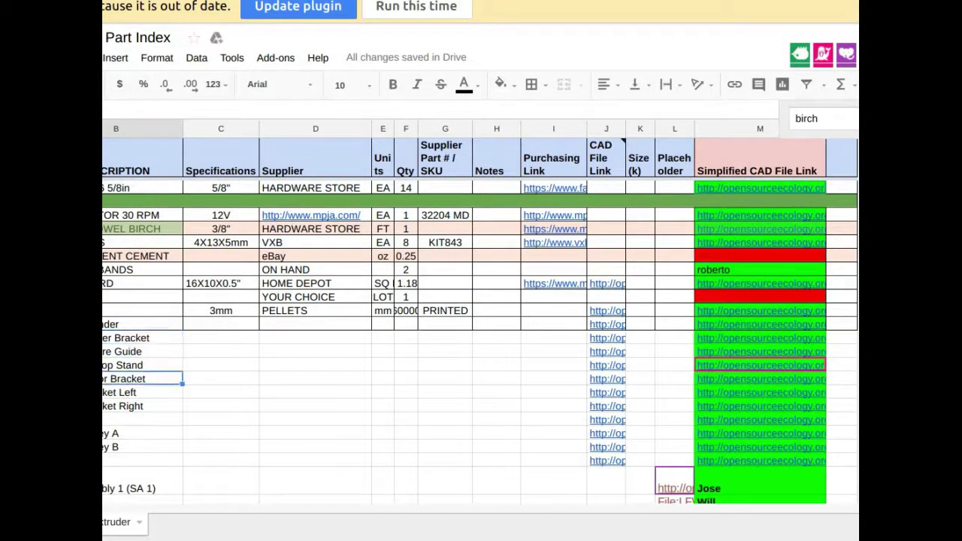
Step: Step through the bracket, wire guide and loop stand descriptions in the Part Index, ending on the right bracket
key("Down")
key("Up")
key("Up")
key("Up")
key("Up")
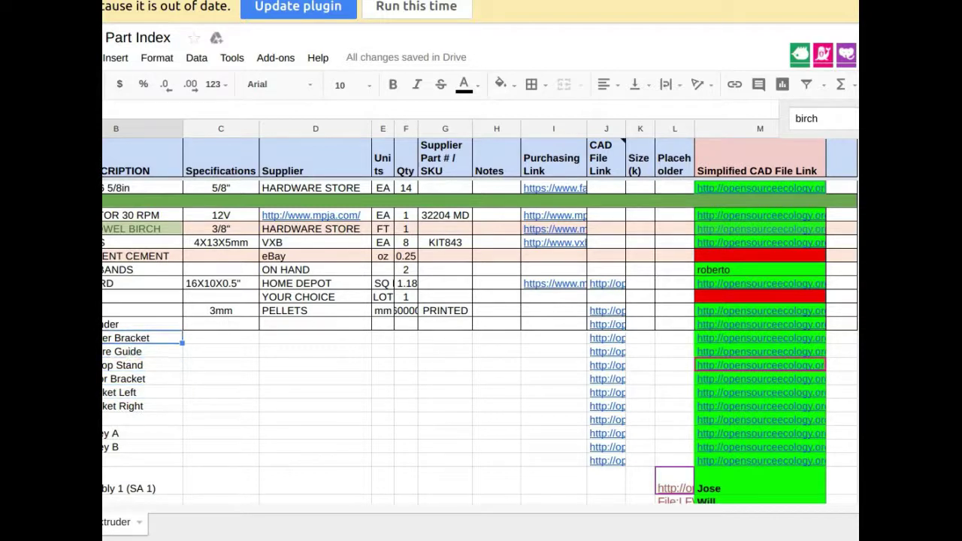
key("Up")
key("Up")
key("Down")
key("Down")
key("Down")
key("Down")
key("Down")
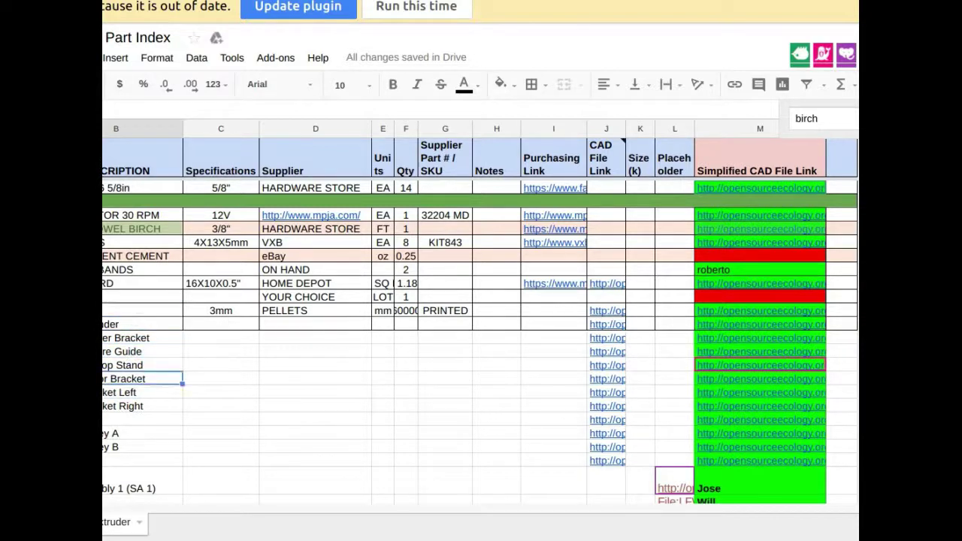
key("Down")
key("Down")
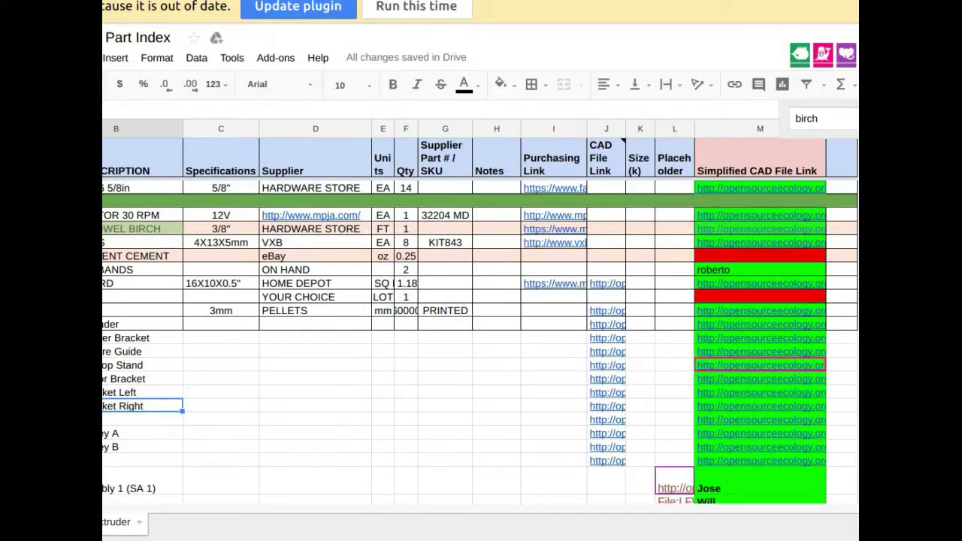
Step: Open the simplified CAD link of the 110V off/on switch, view the switch image and return to the Part Index
scroll(107, 376, "up", 3)
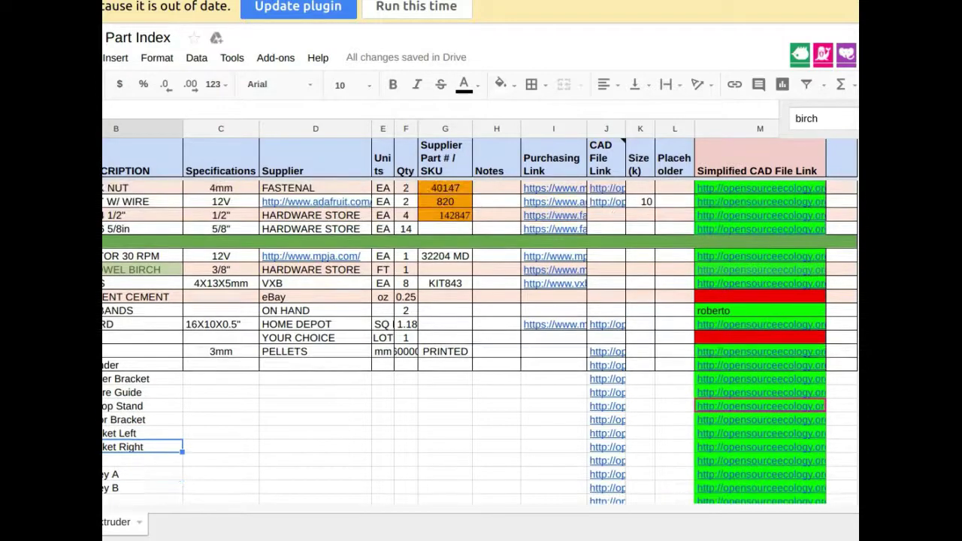
scroll(106, 361, "up", 7)
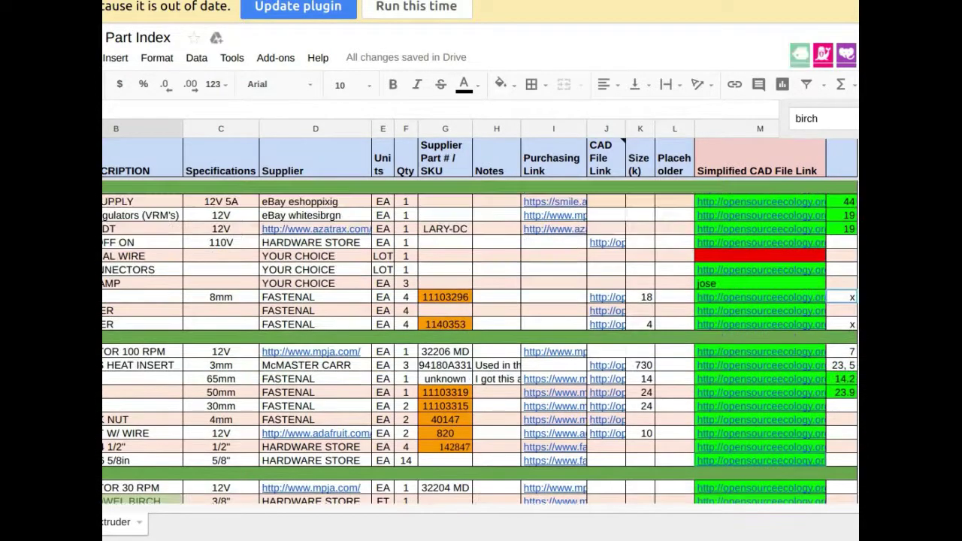
left_click(135, 246)
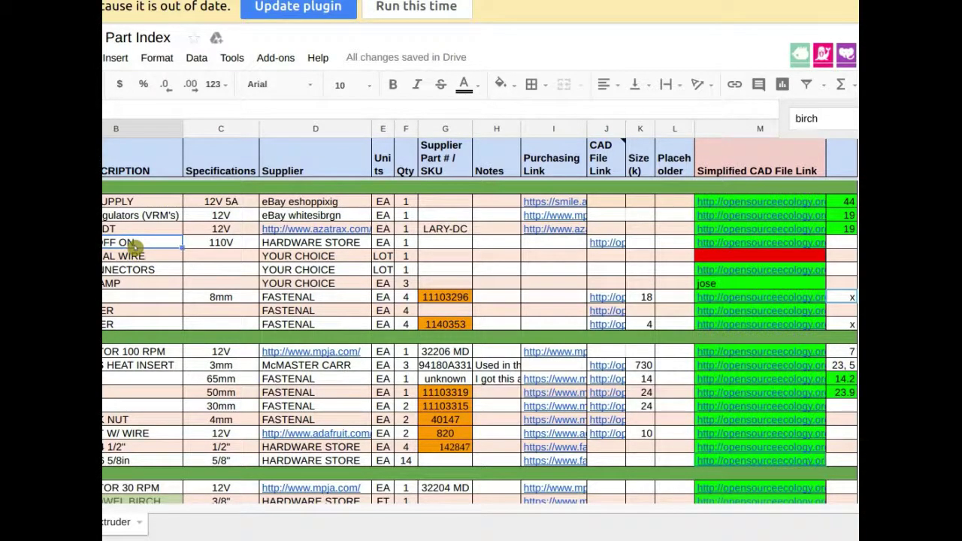
left_click(768, 247)
left_click(770, 223)
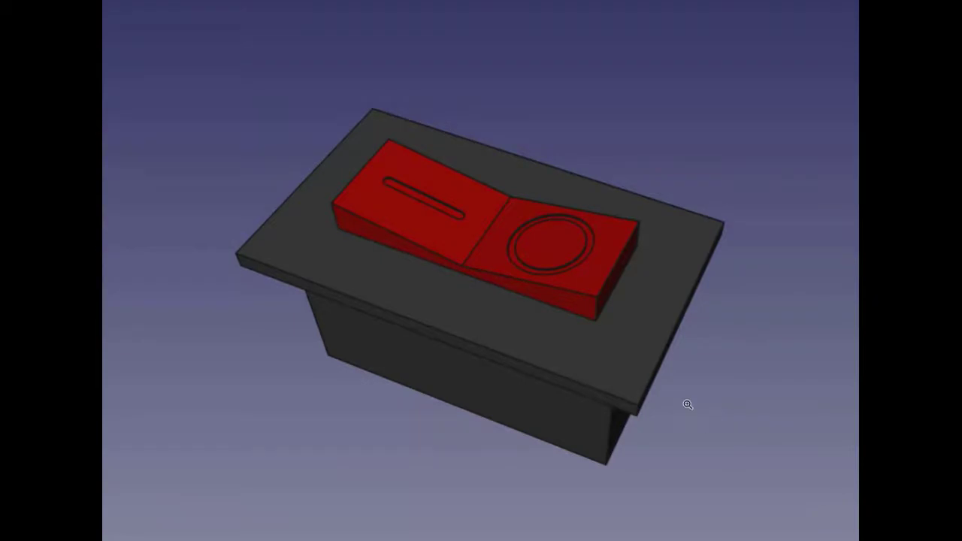
key("ctrl+w")
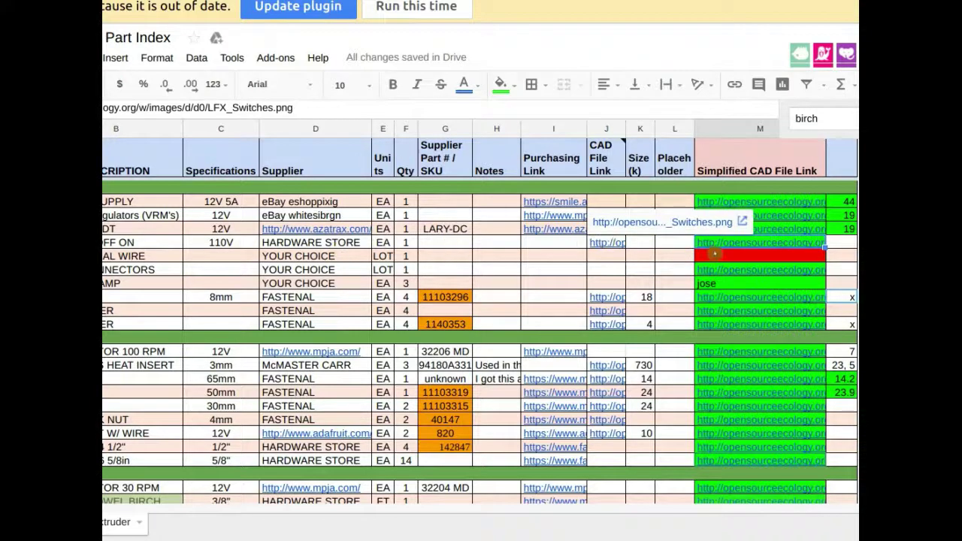
Step: Compare the simplified CAD link targets of the off/on switch and the wire connectors in the electronics rows
left_click(739, 243)
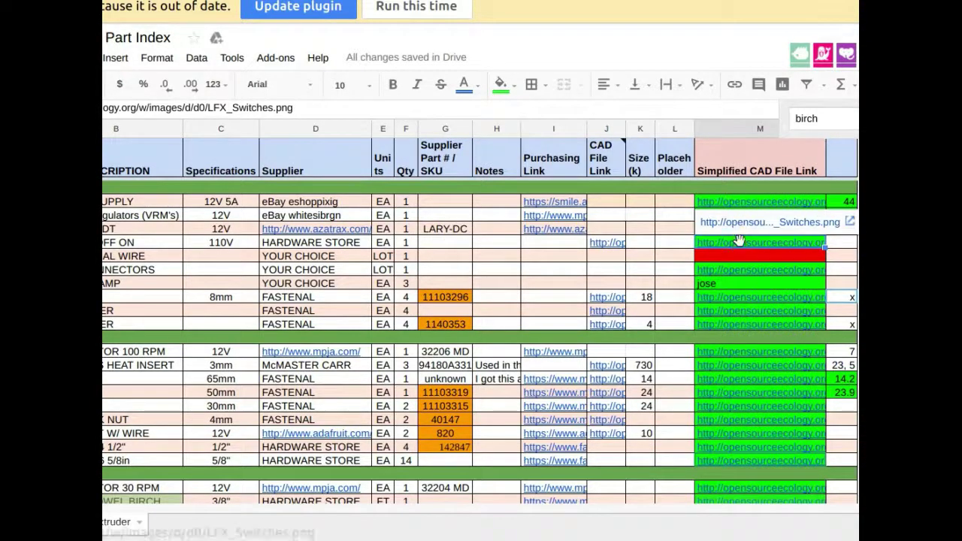
left_click(741, 273)
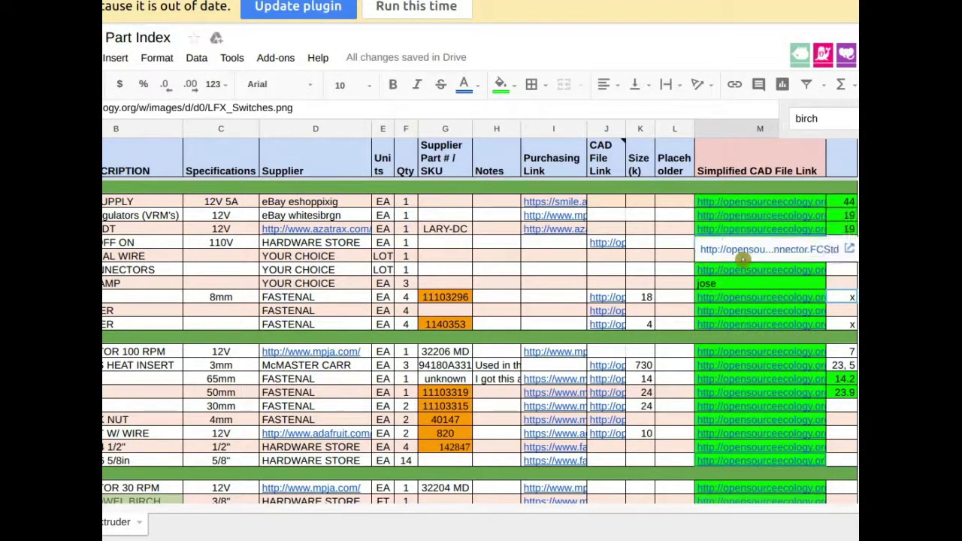
left_click(651, 243)
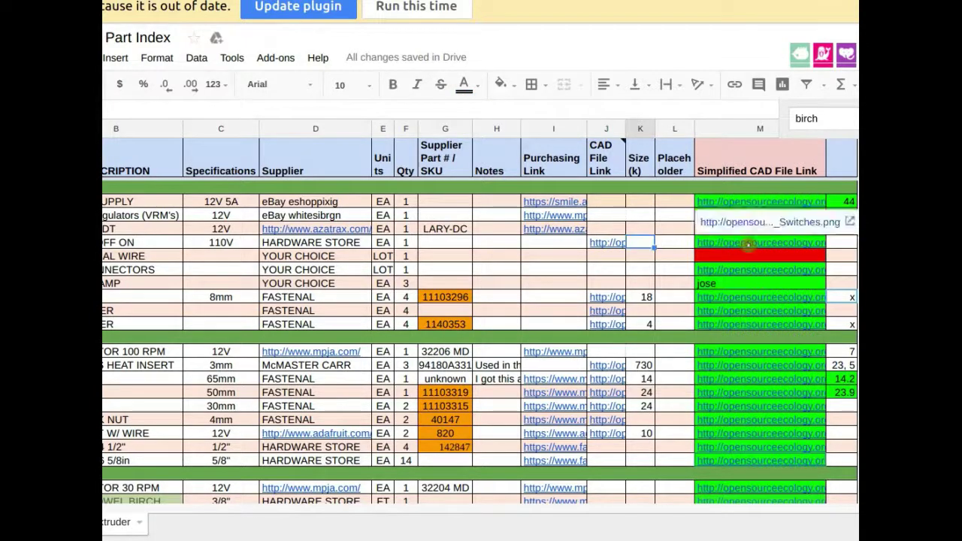
left_click(749, 243)
mouse_move(604, 317)
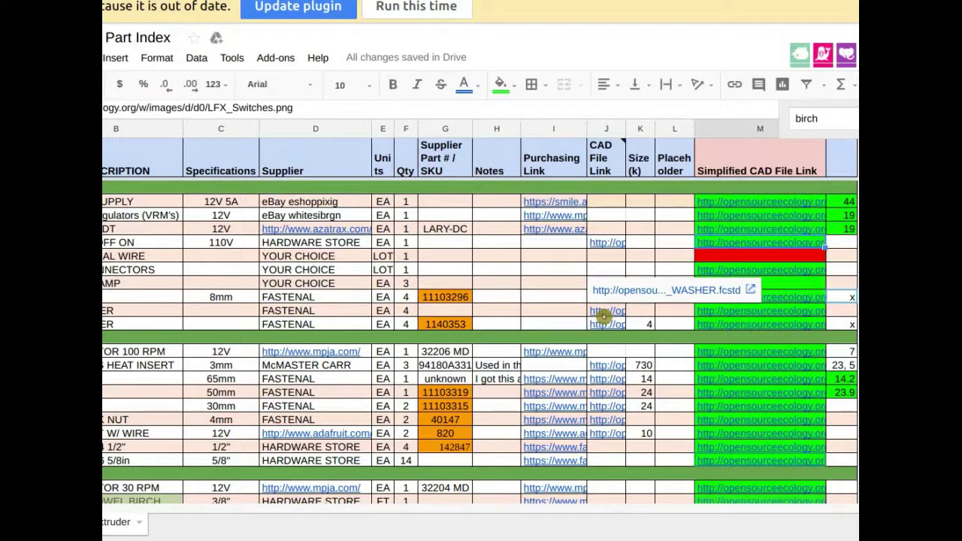
mouse_move(744, 244)
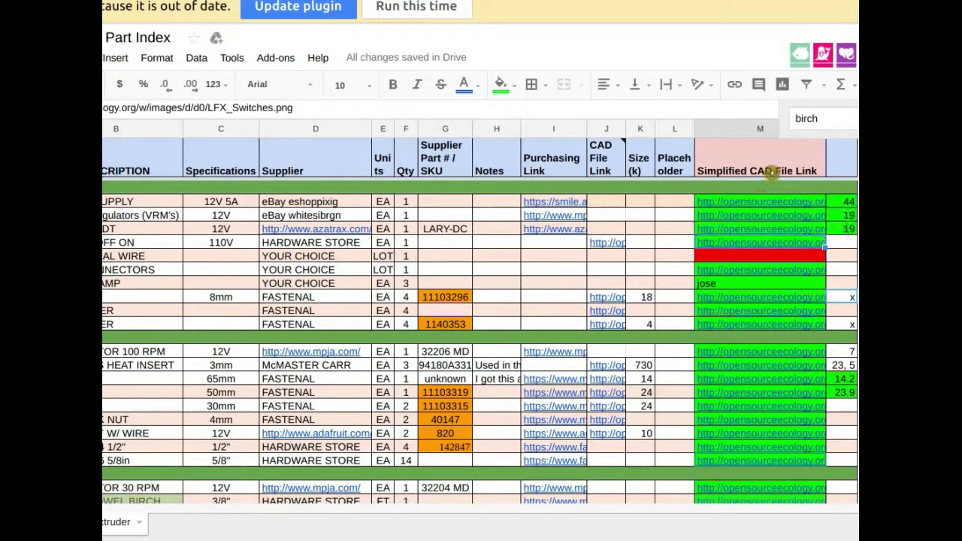
left_click(787, 236)
left_click(729, 243)
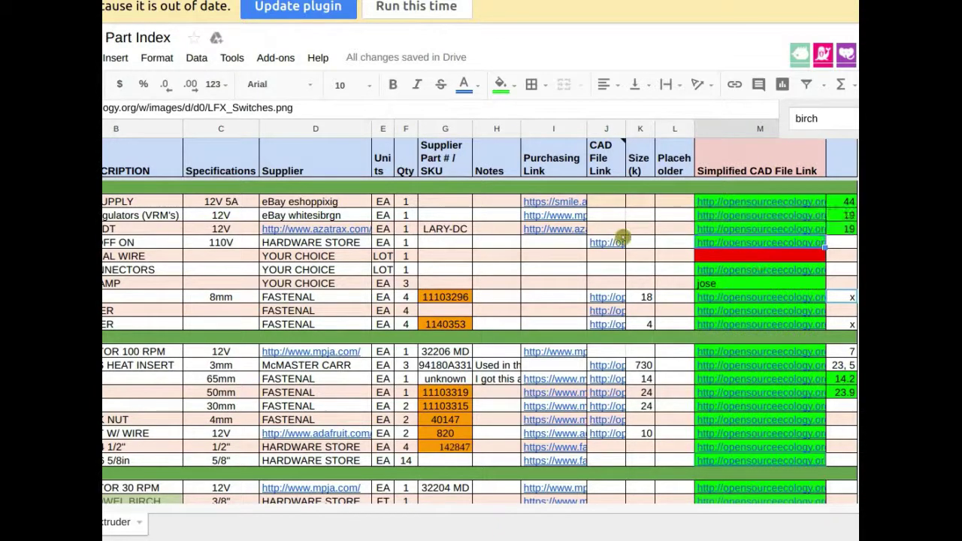
left_click(762, 248)
left_click(769, 265)
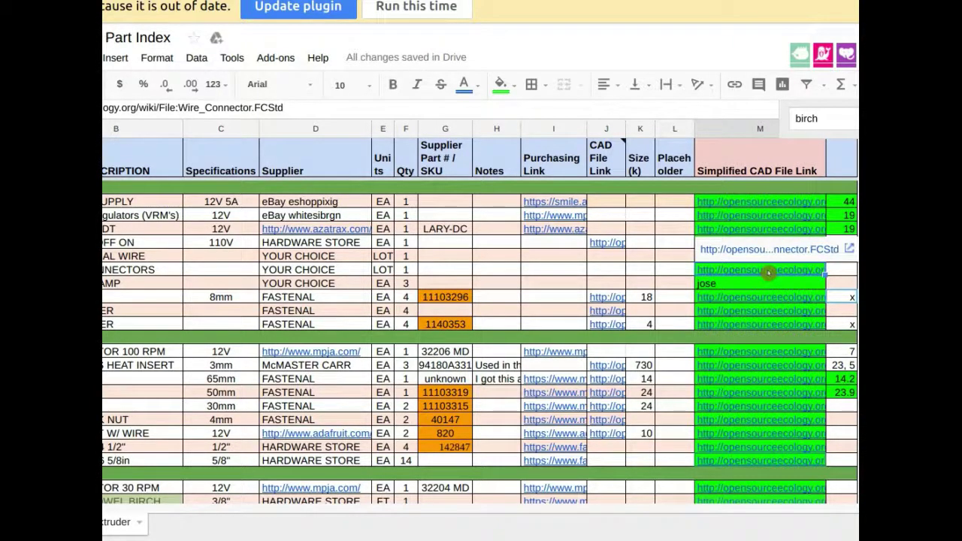
Step: Check the simplified CAD link targets of the relay, voltage regulators, power supply, 8mm screw, washers, 100 RPM gearmotor and off/on switch
left_click(776, 229)
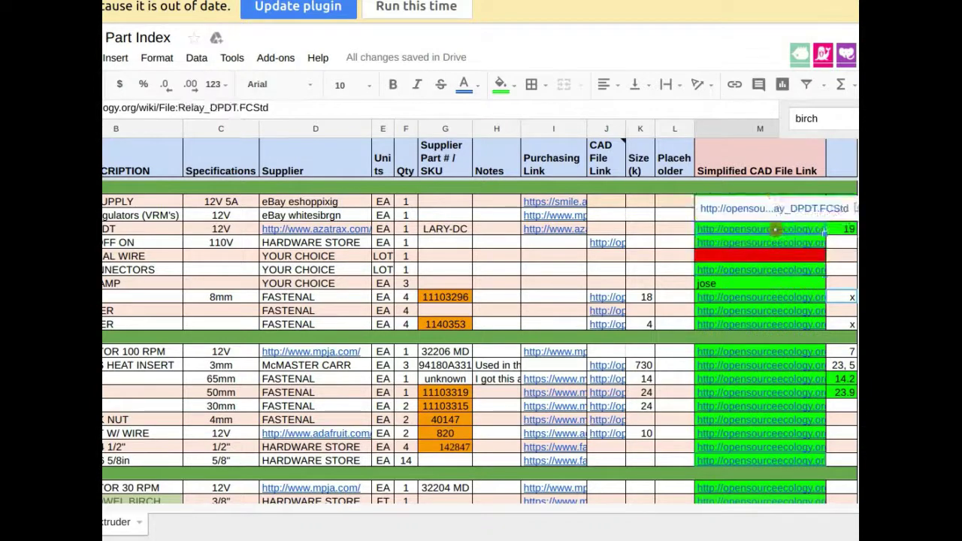
left_click(782, 216)
left_click(794, 203)
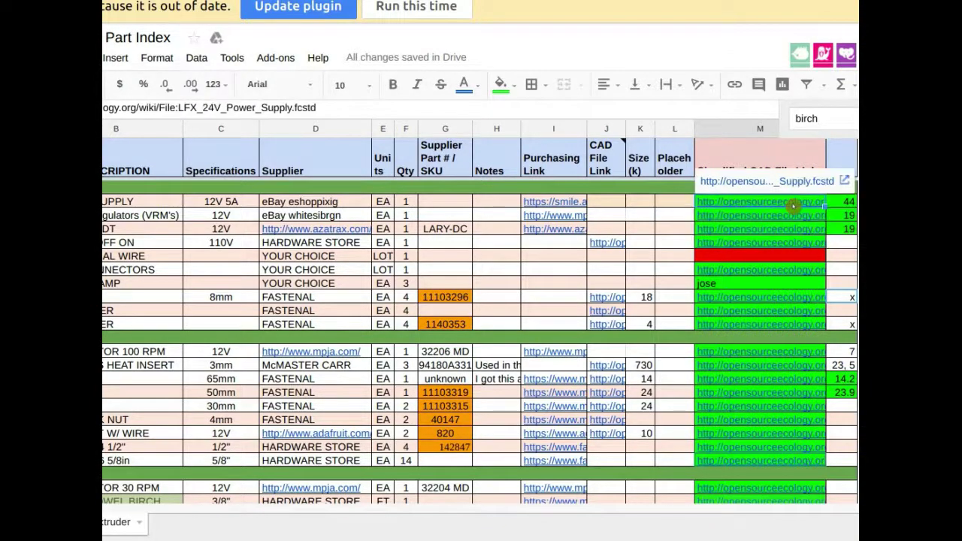
left_click(795, 297)
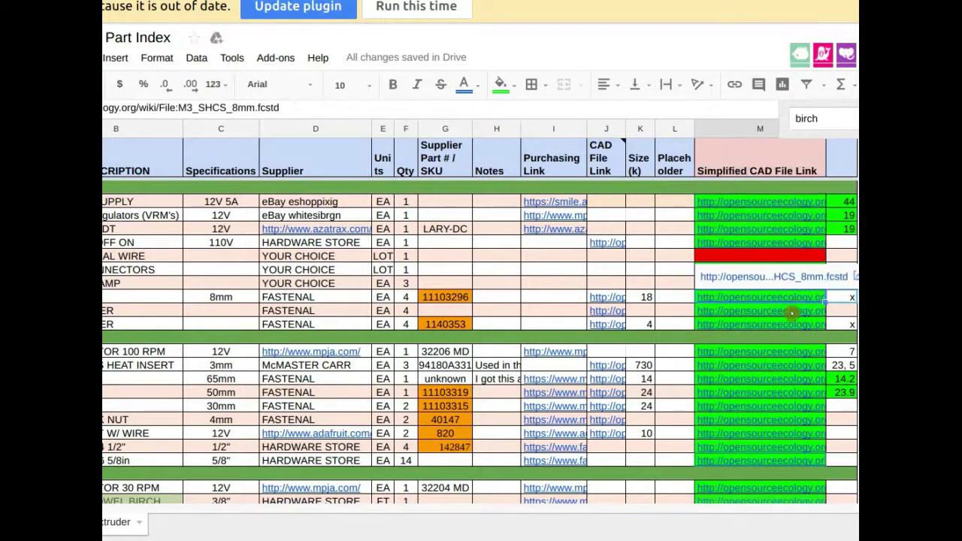
left_click(793, 313)
left_click(793, 325)
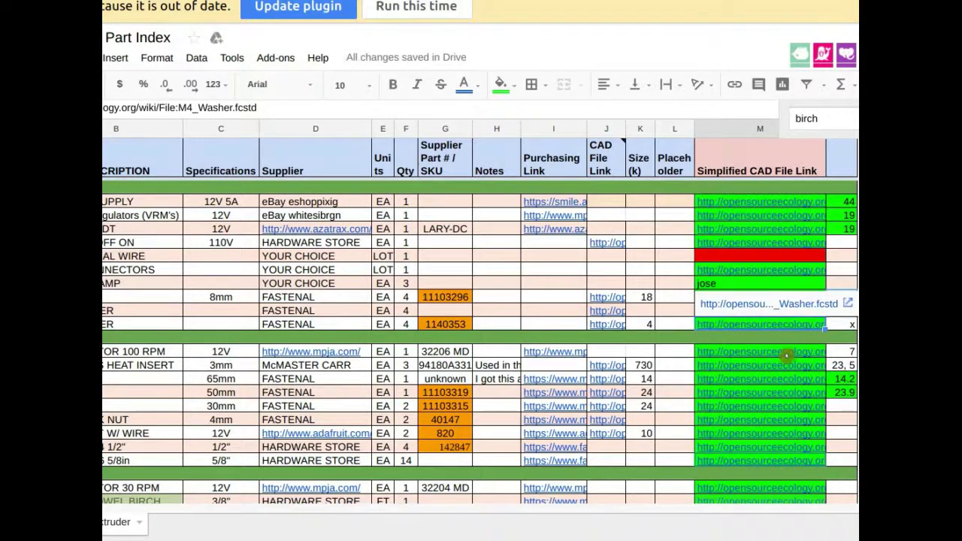
left_click(787, 352)
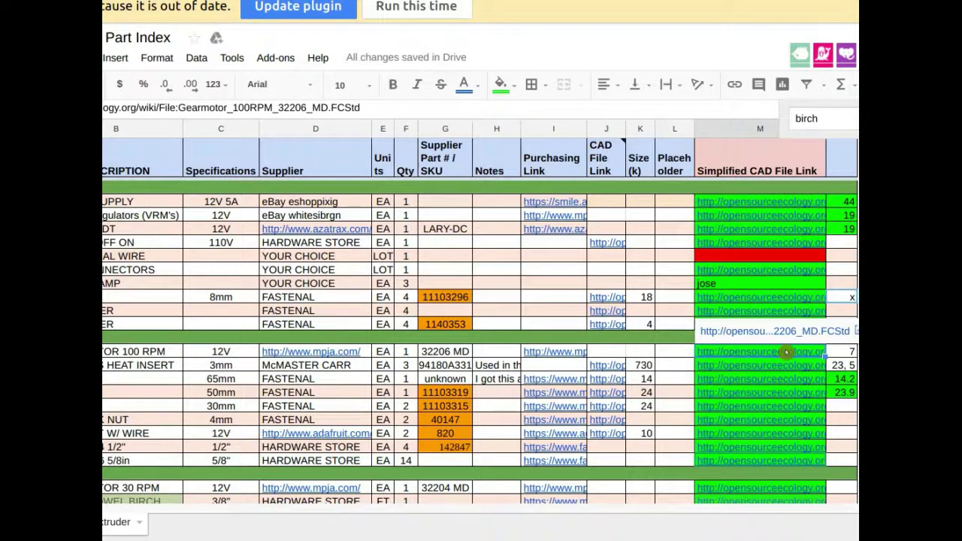
left_click(788, 242)
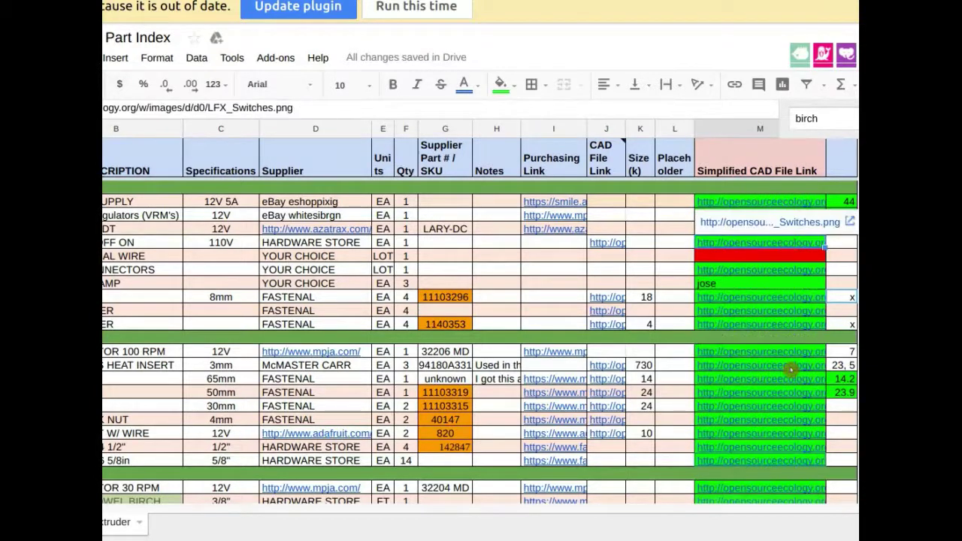
Step: Check the simplified CAD link targets from the brass heat insert down to the 5/8in screws
left_click(789, 366)
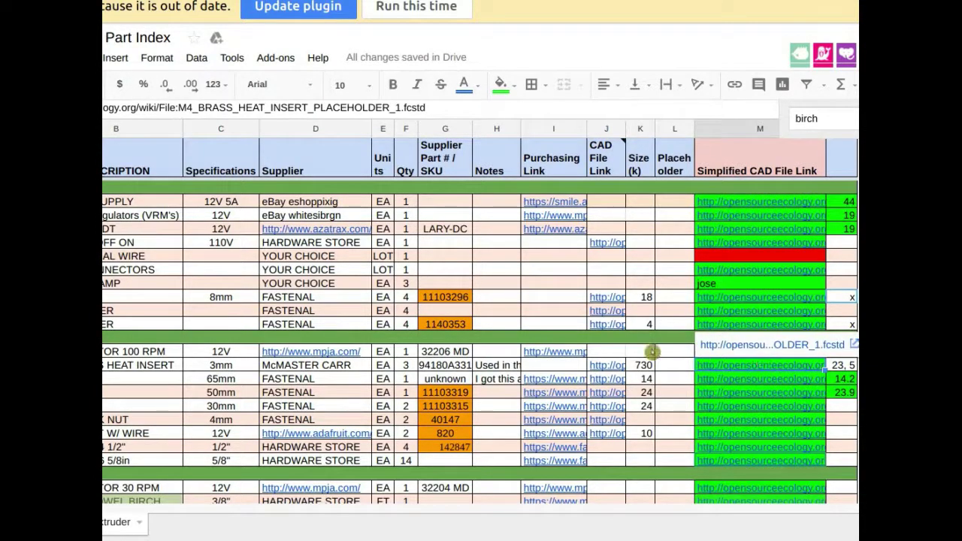
left_click(711, 352)
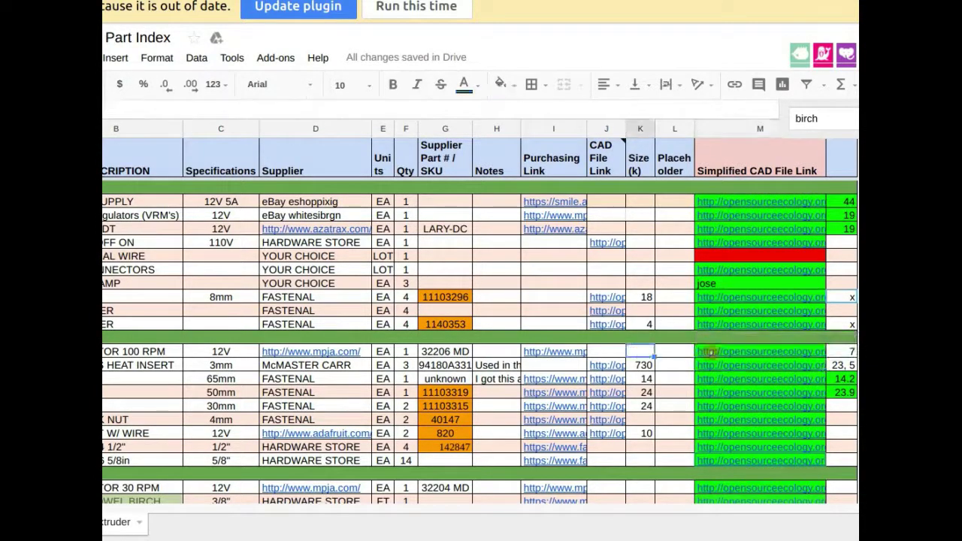
left_click(756, 365)
left_click(753, 380)
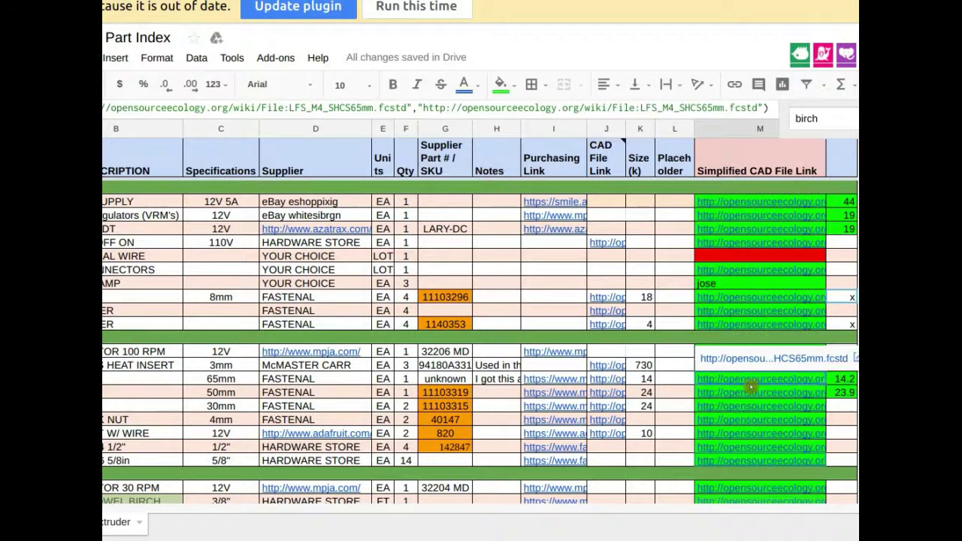
left_click(752, 392)
left_click(743, 407)
left_click(744, 434)
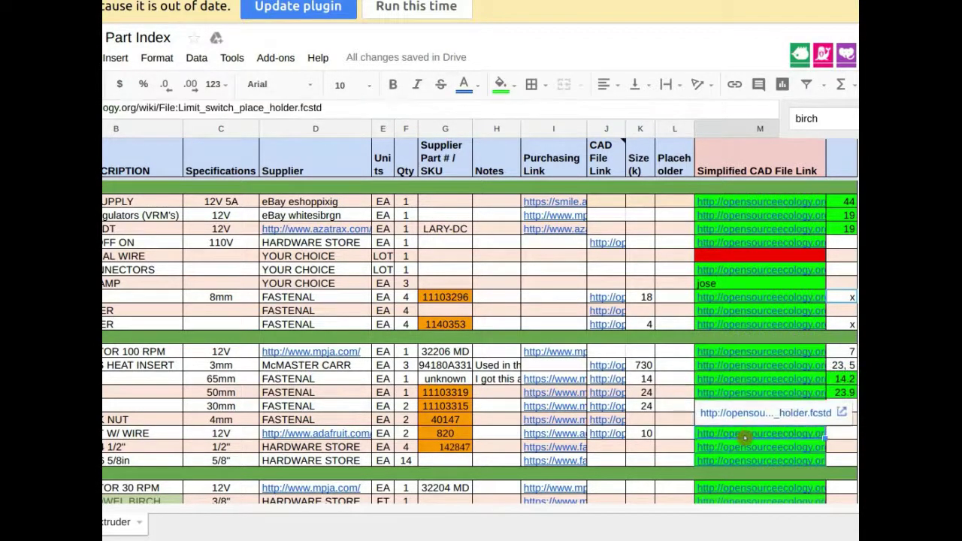
left_click(747, 447)
left_click(750, 461)
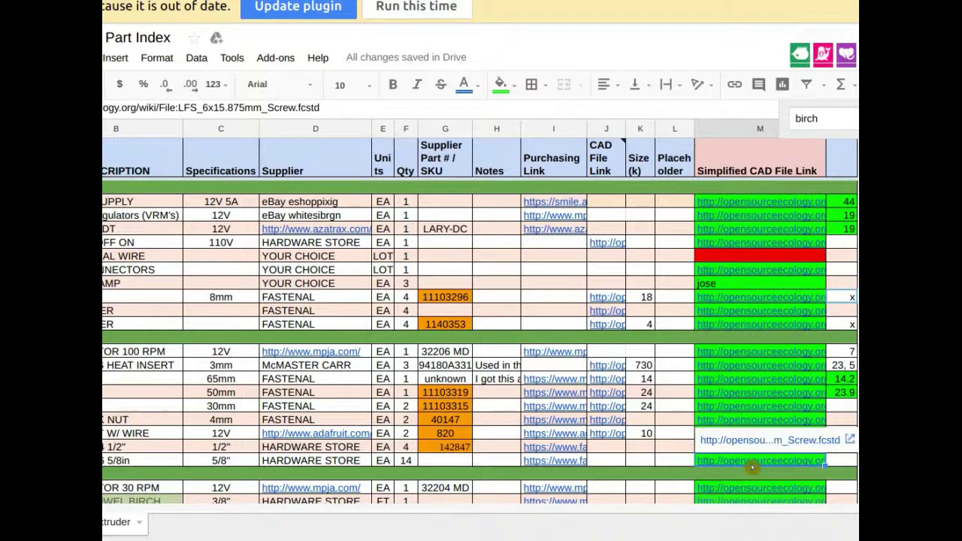
Step: Check the simplified CAD link targets from the 30 RPM gearmotor through the birch dowel and MDF board to the spool disc
scroll(752, 467, "down", 1)
left_click(764, 448)
left_click(763, 460)
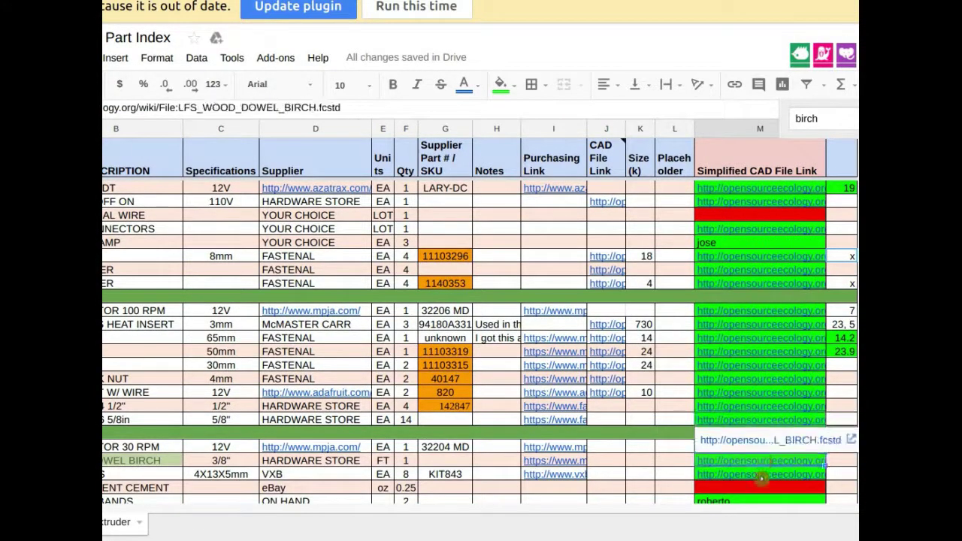
left_click(761, 475)
scroll(761, 478, "down", 2)
left_click(763, 434)
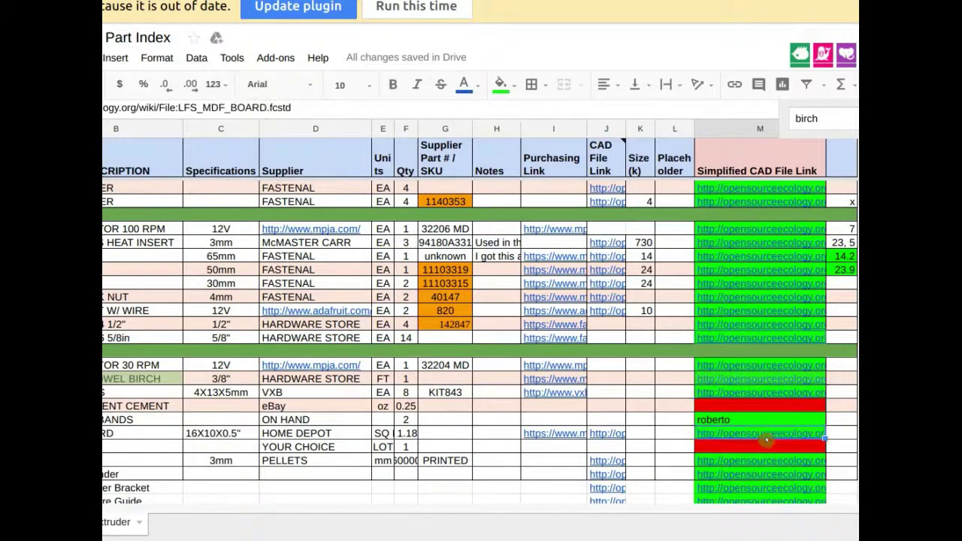
scroll(769, 451, "down", 2)
left_click(779, 397)
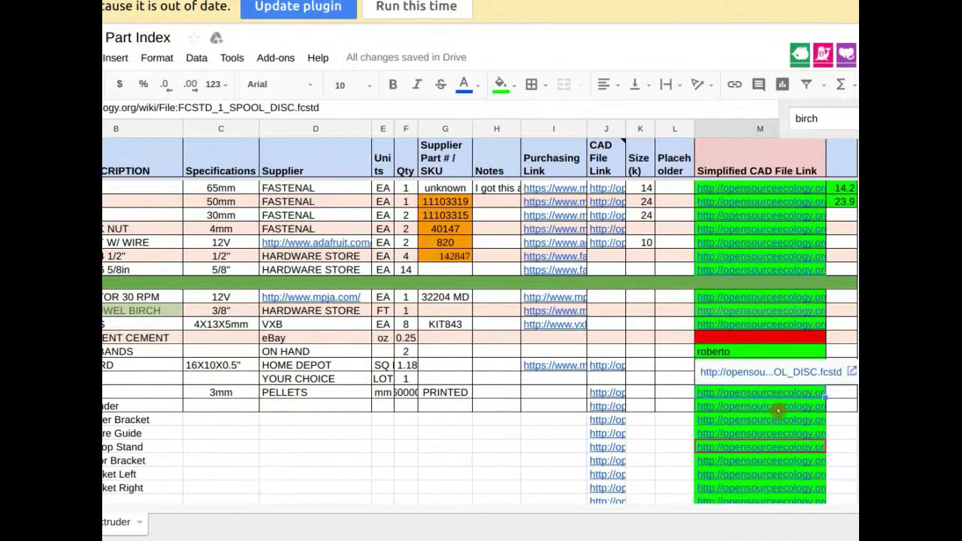
Step: Check the simplified CAD link targets of the printed parts below the spool disc, through the brackets to the standoff
left_click(779, 407)
left_click(778, 421)
left_click(782, 435)
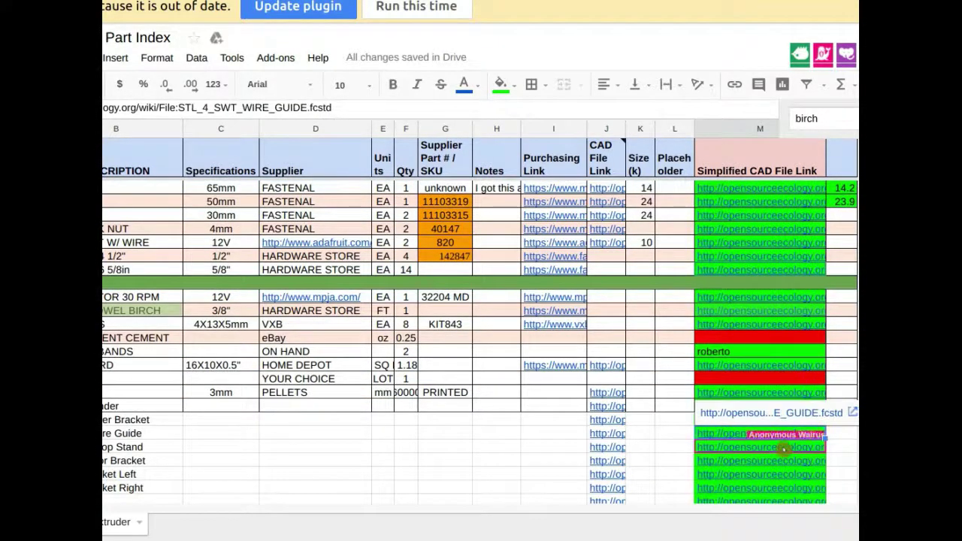
left_click(783, 448)
left_click(784, 461)
left_click(779, 474)
left_click(780, 488)
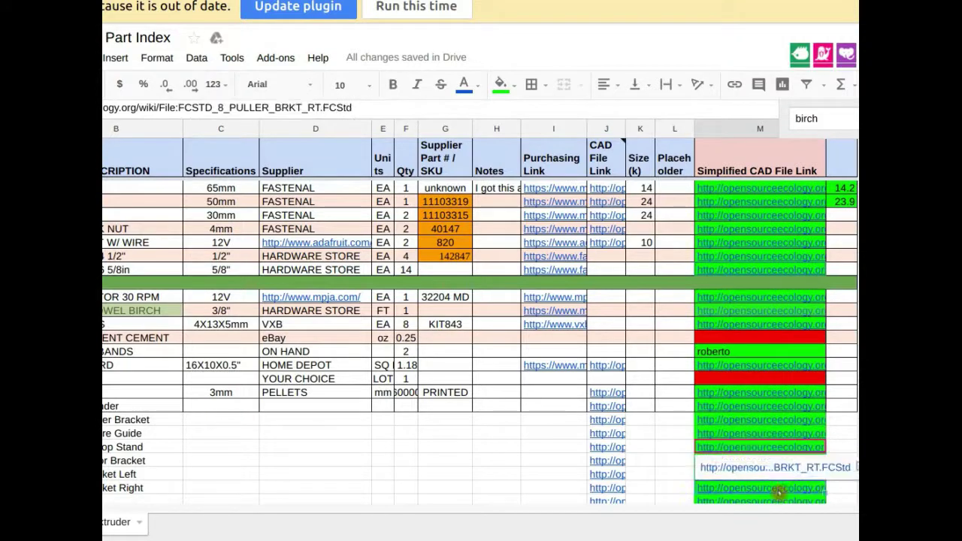
left_click(779, 501)
Step: Check the simplified CAD link targets of the last three part rows above Subassembly 1, ending with the puller cog
scroll(777, 481, "down", 2)
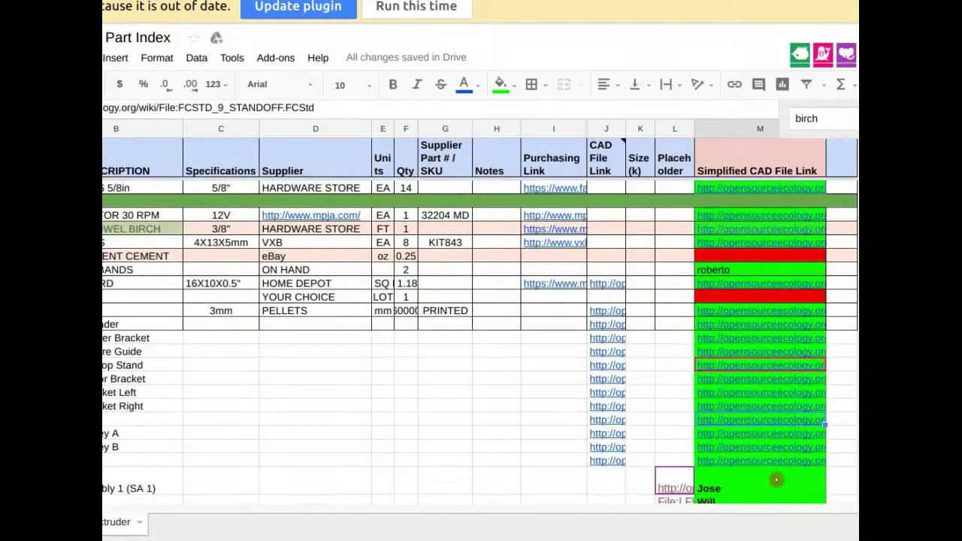
scroll(779, 451, "down", 1)
left_click(784, 379)
left_click(785, 393)
left_click(786, 406)
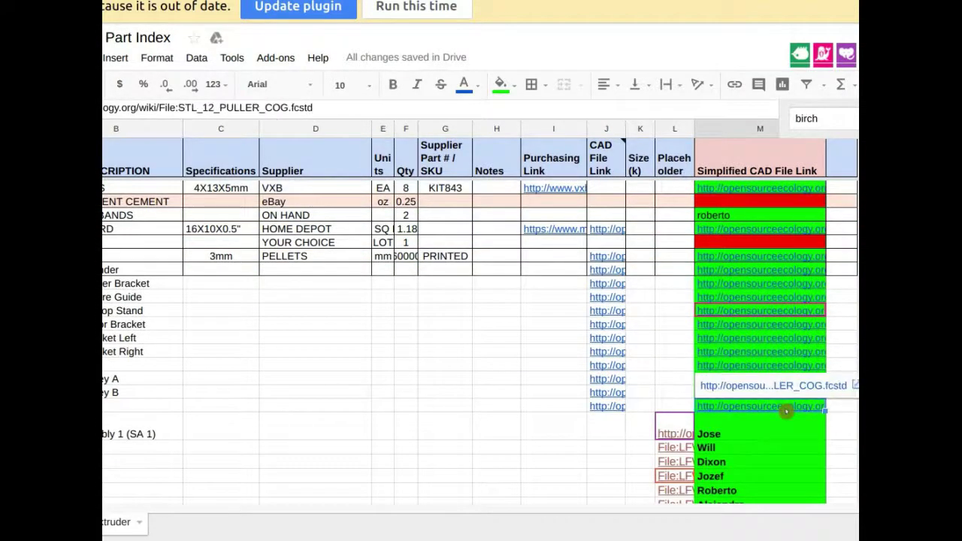
Step: Switch to the slides and bring up the Filament Winder VBOM slide marked SA 7
key("ctrl+Tab")
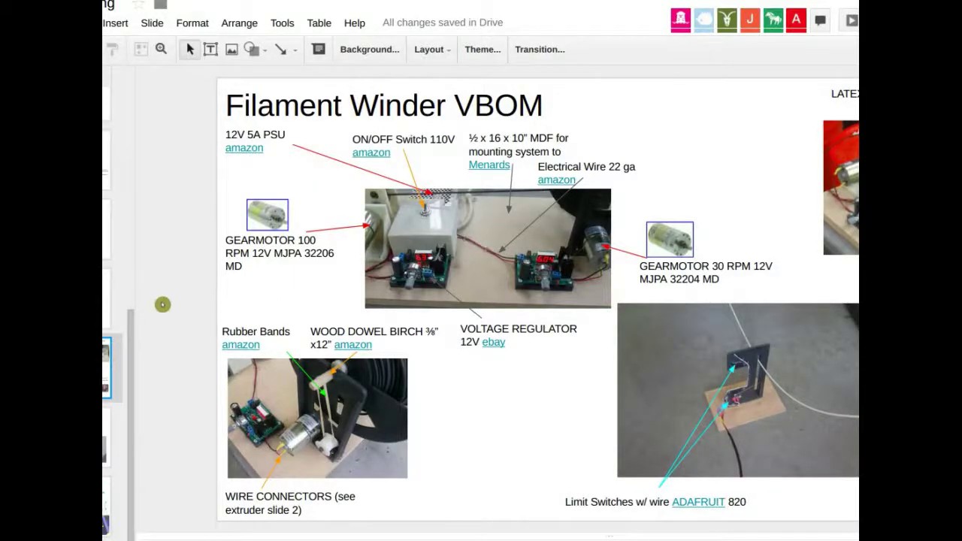
key("Down")
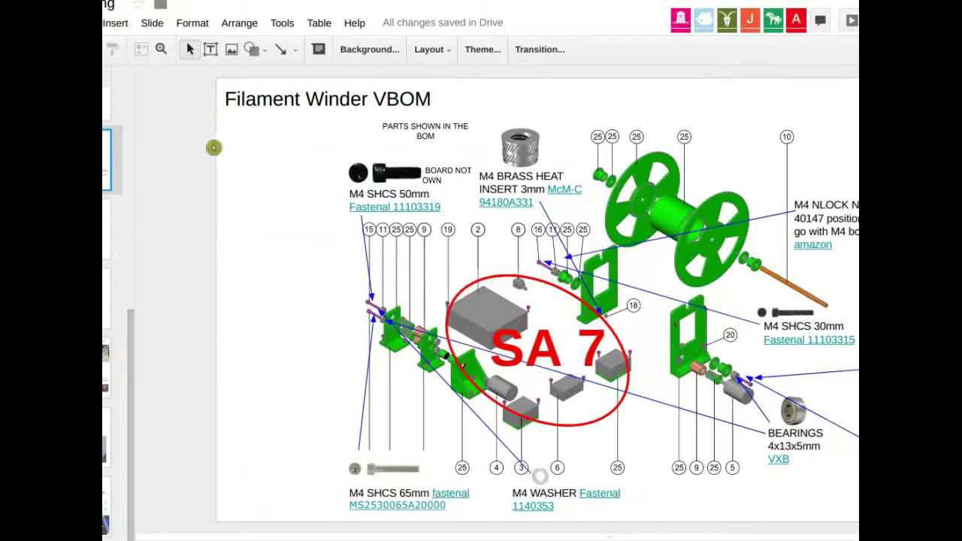
Step: Examine the slide with subassemblies SA 1 to SA 3 and review the simplified CAD link column throughout the Part Index
key("Down")
key("Down")
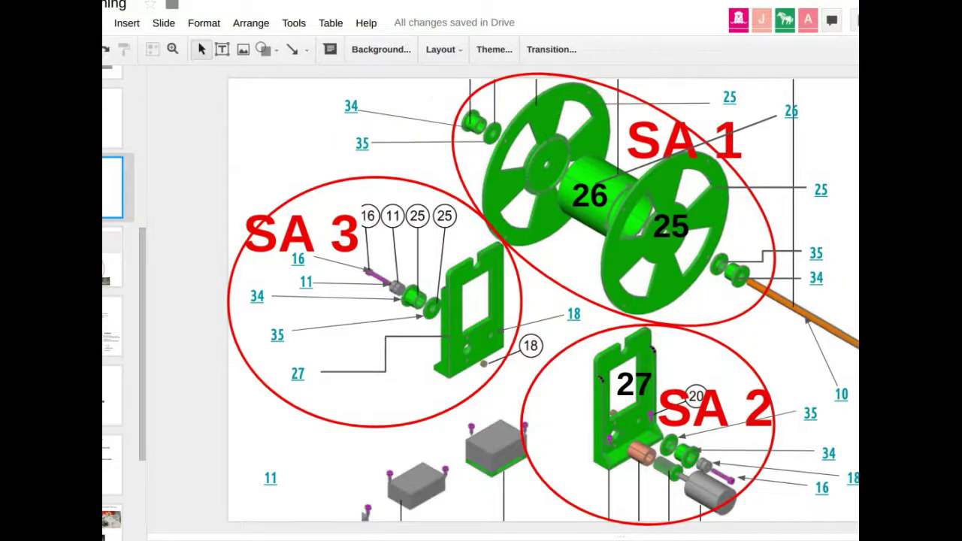
key("ctrl+Tab")
scroll(551, 267, "up", 10)
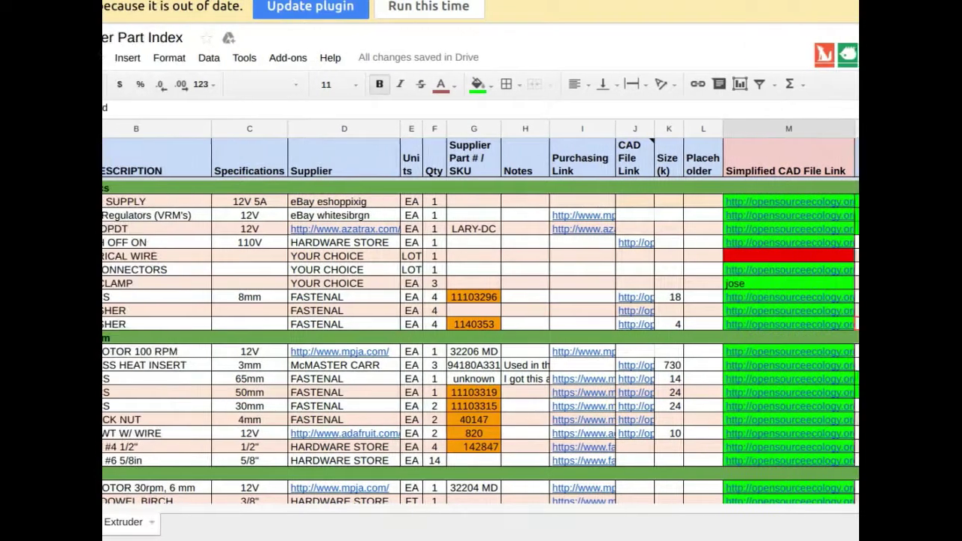
scroll(752, 243, "down", 2)
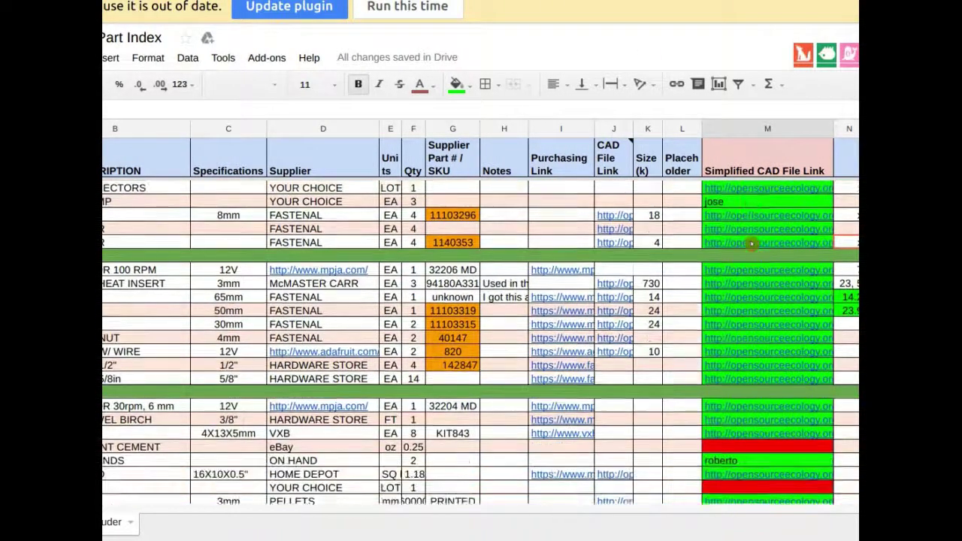
scroll(751, 243, "down", 8)
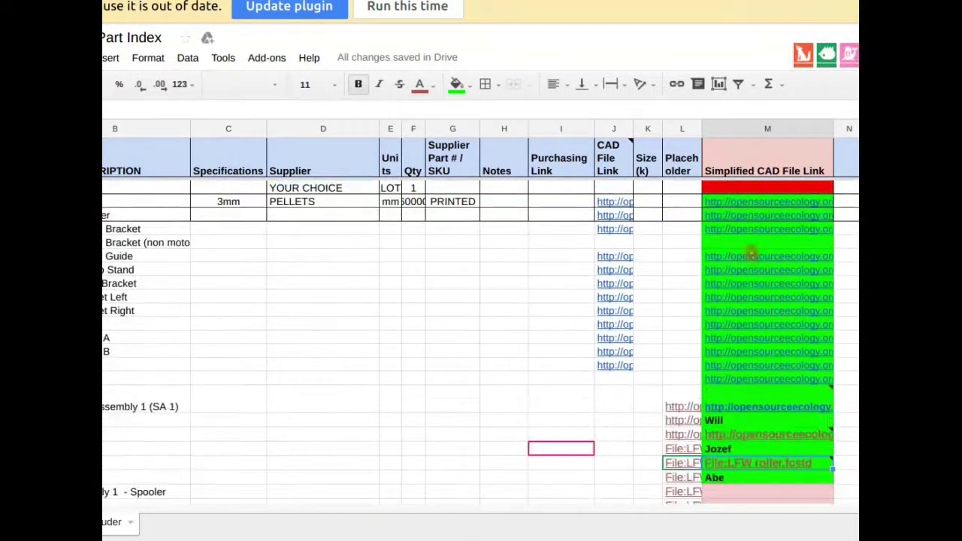
scroll(751, 254, "down", 3)
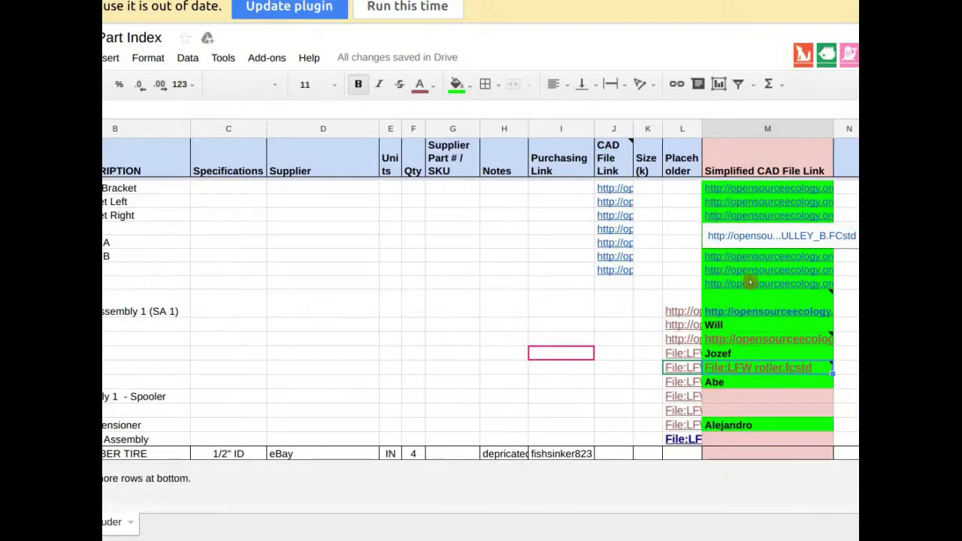
scroll(751, 282, "up", 7)
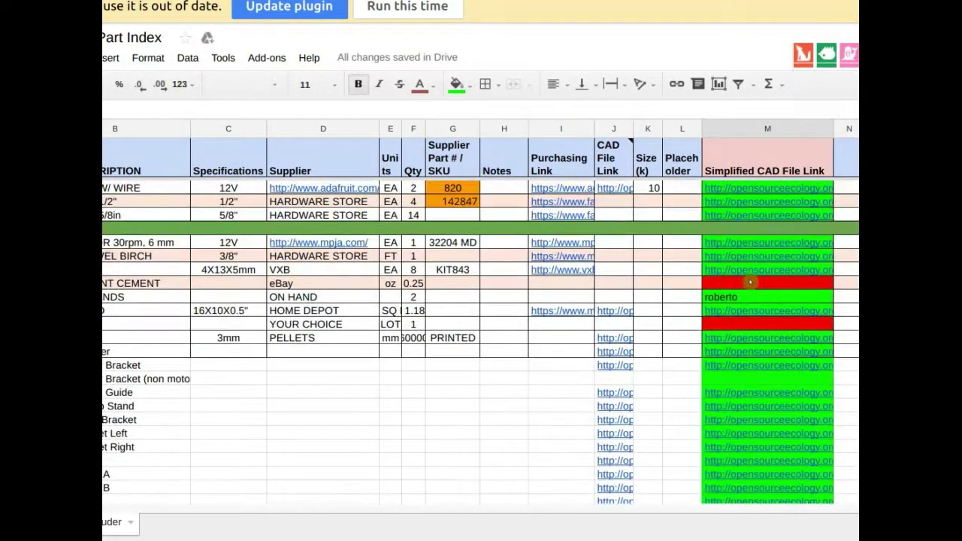
scroll(750, 282, "up", 3)
scroll(749, 282, "up", 2)
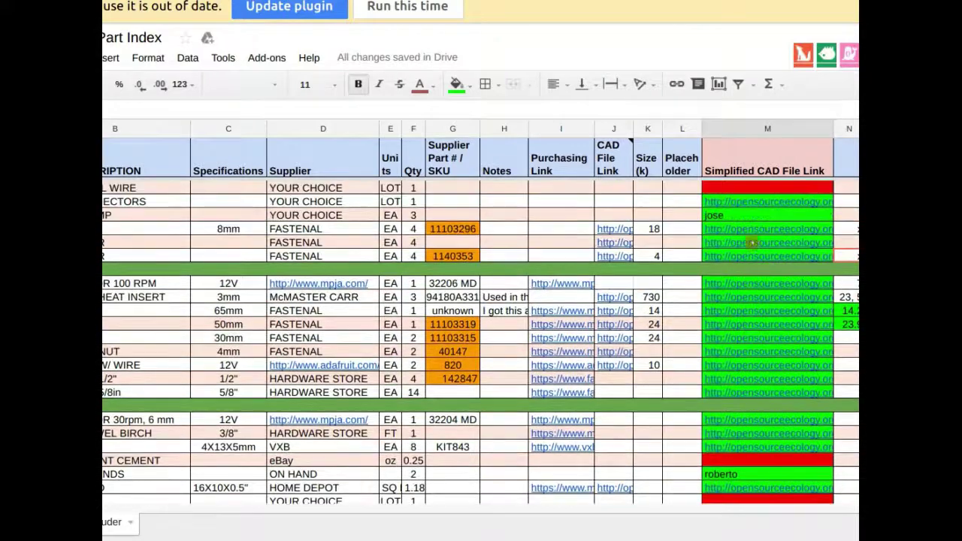
scroll(758, 244, "down", 10)
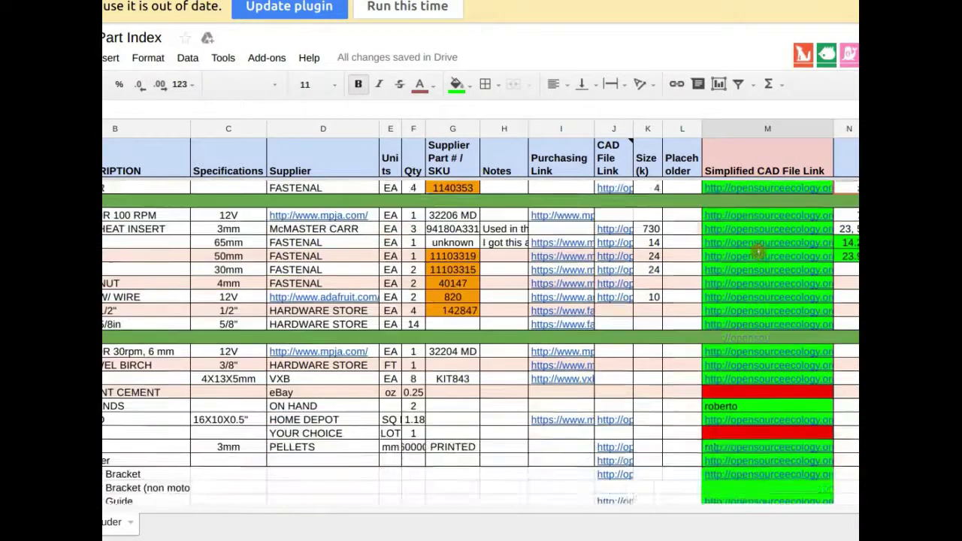
scroll(750, 275, "down", 2)
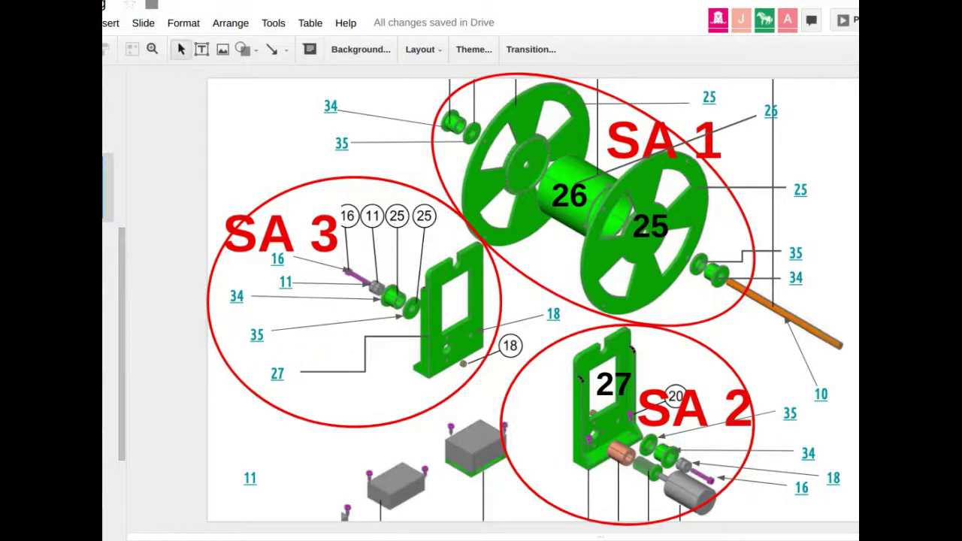
Step: Examine the slides showing subassemblies SA 4, SA 5 and SA 6 against the subassembly rows of the Part Index
key("Down")
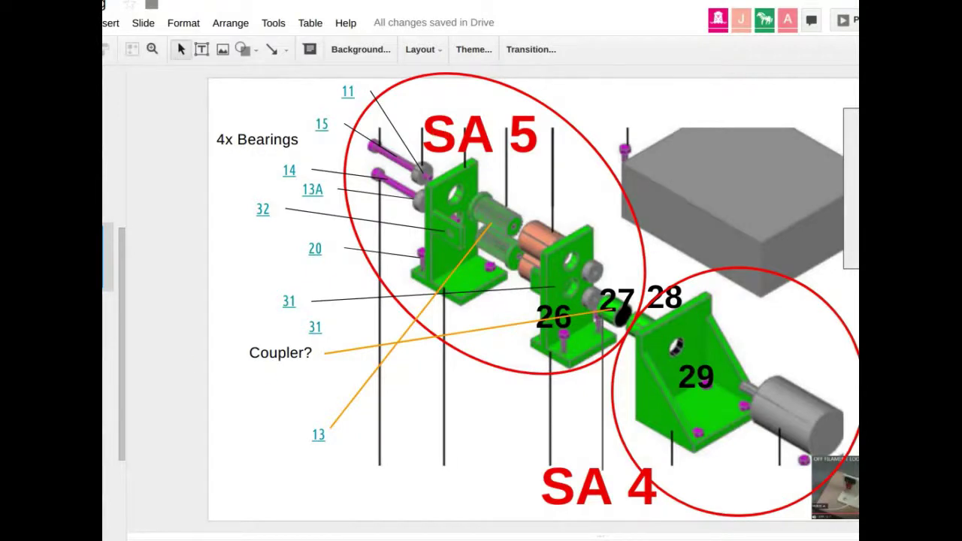
left_click(108, 394)
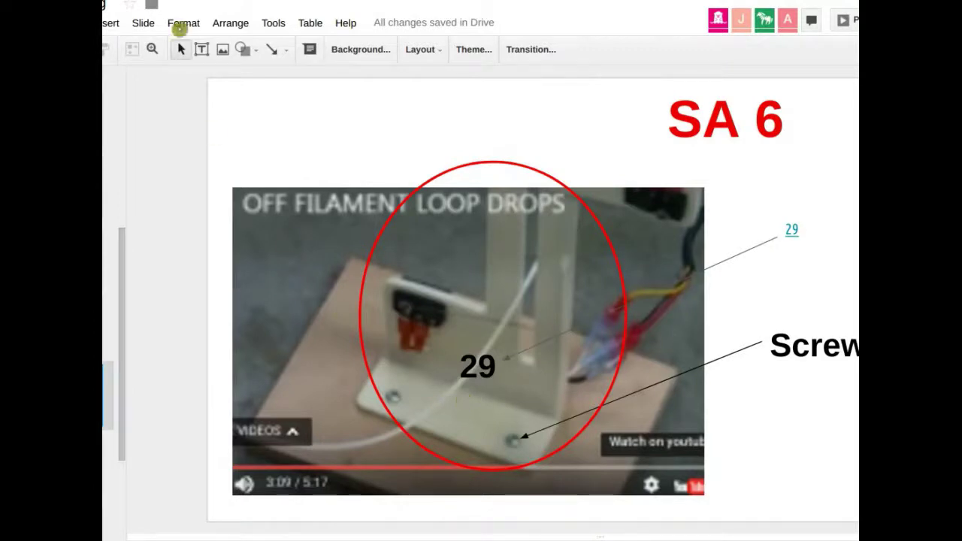
key("ctrl+Tab")
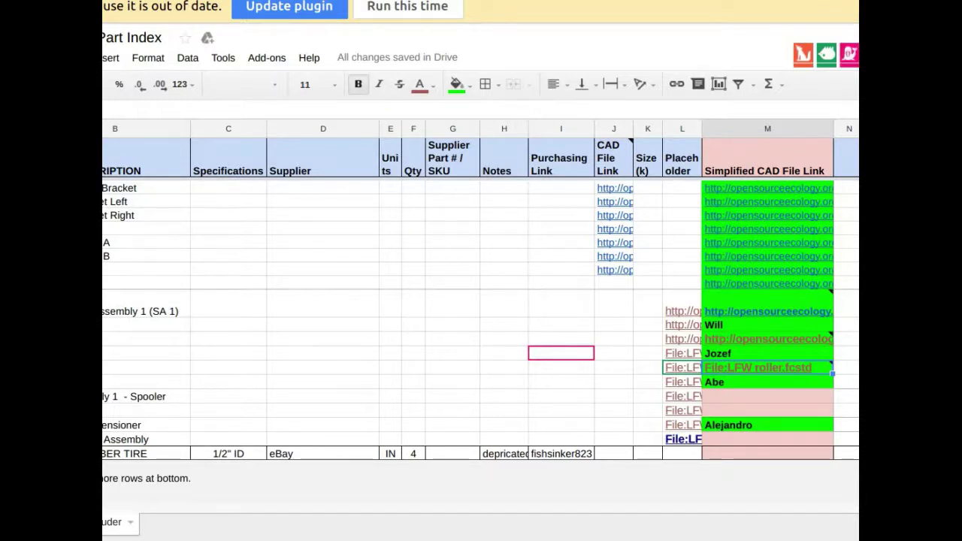
key("ctrl+shift+Tab")
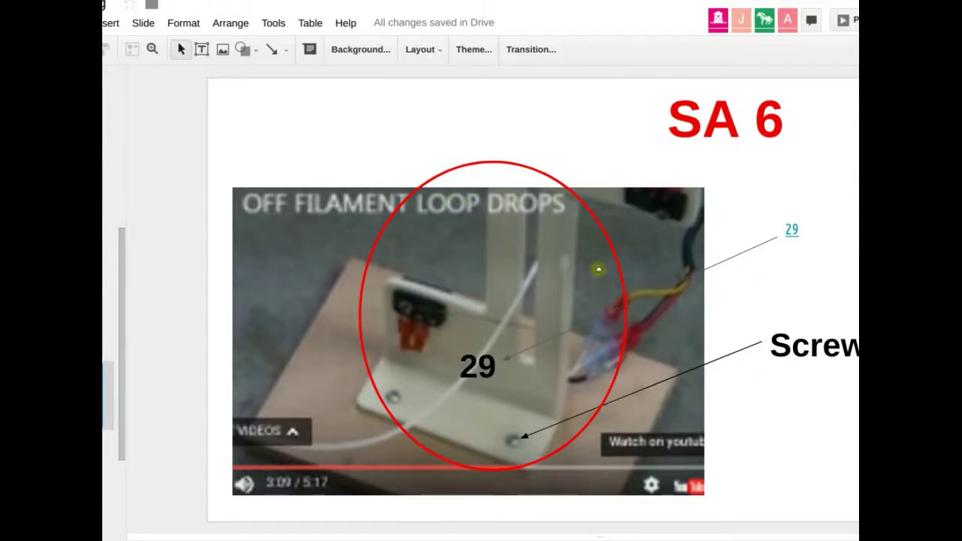
Step: Paste the link to File:LFS_SA_5.fcstd as the simplified CAD file link of SA 5 in the Part Index
key("ctrl+Tab")
key("ctrl+v")
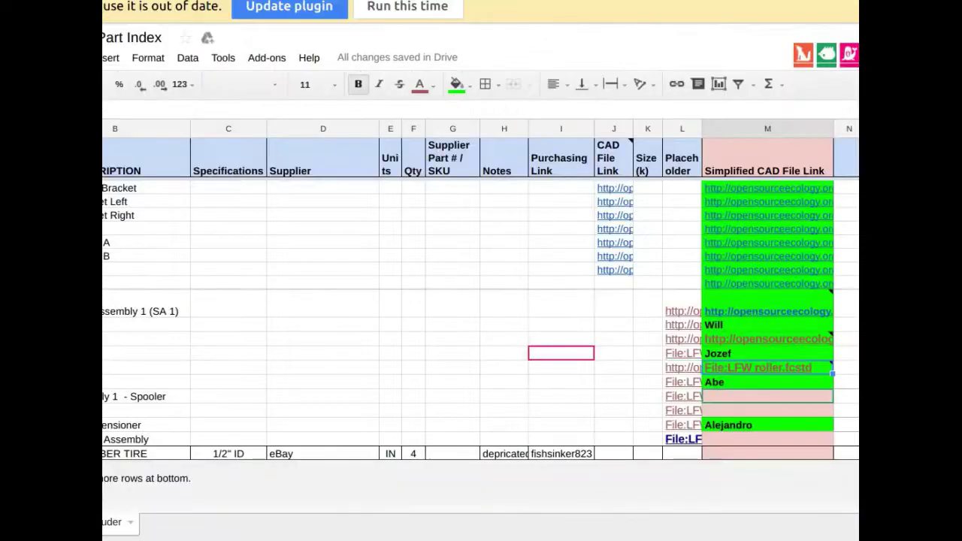
key("Return")
scroll(225, 414, "left", 3)
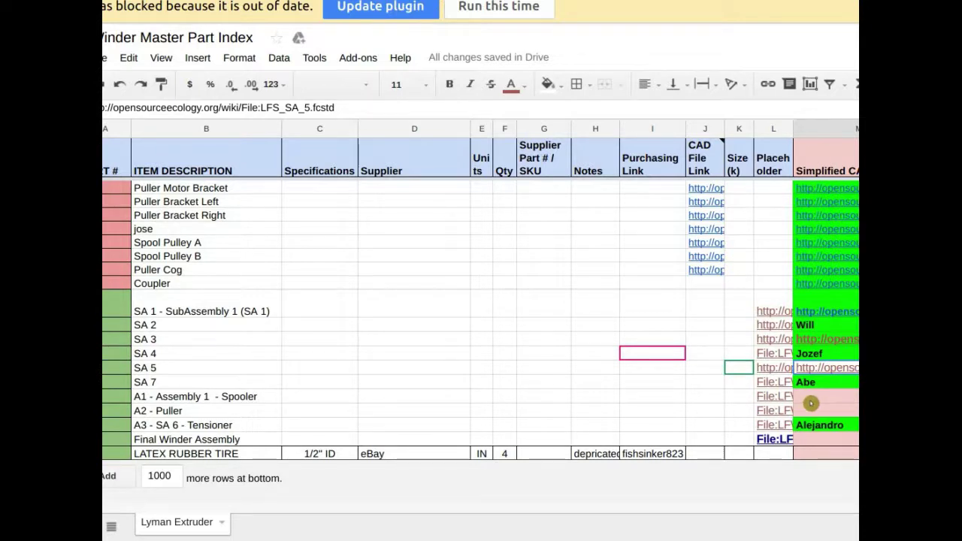
Step: Check the unassigned A1 Spooler, A2 Puller and Final Winder Assembly rows, and look up the participants in the video call
left_click(815, 399)
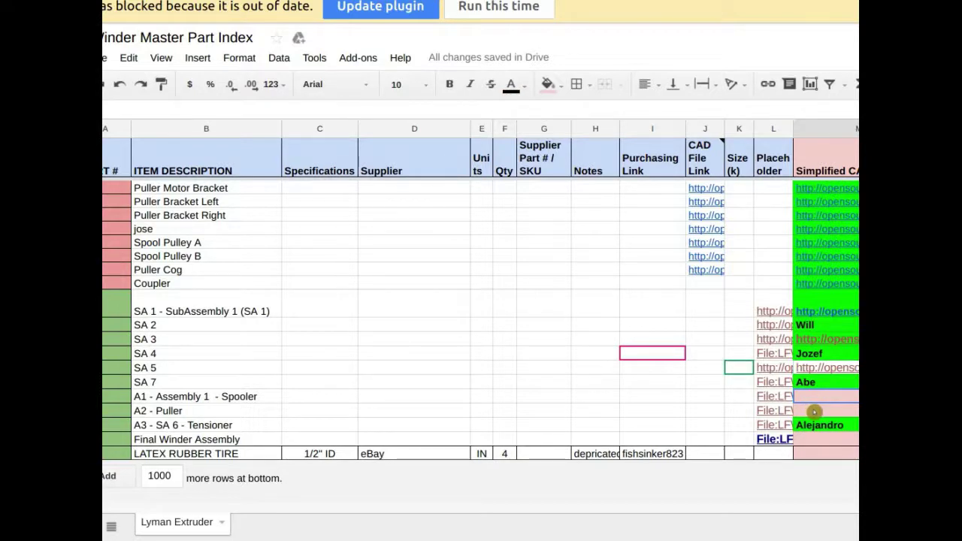
left_click(815, 411)
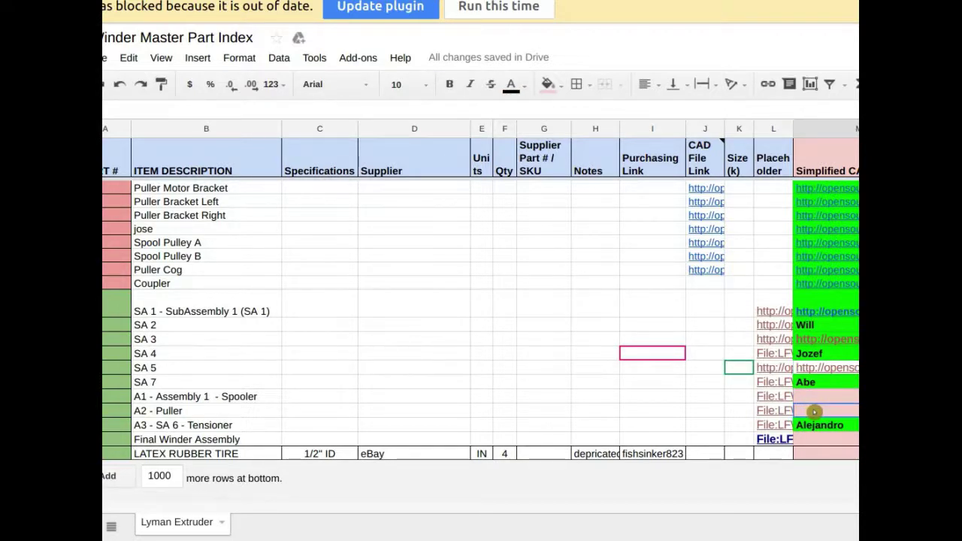
left_click(841, 441)
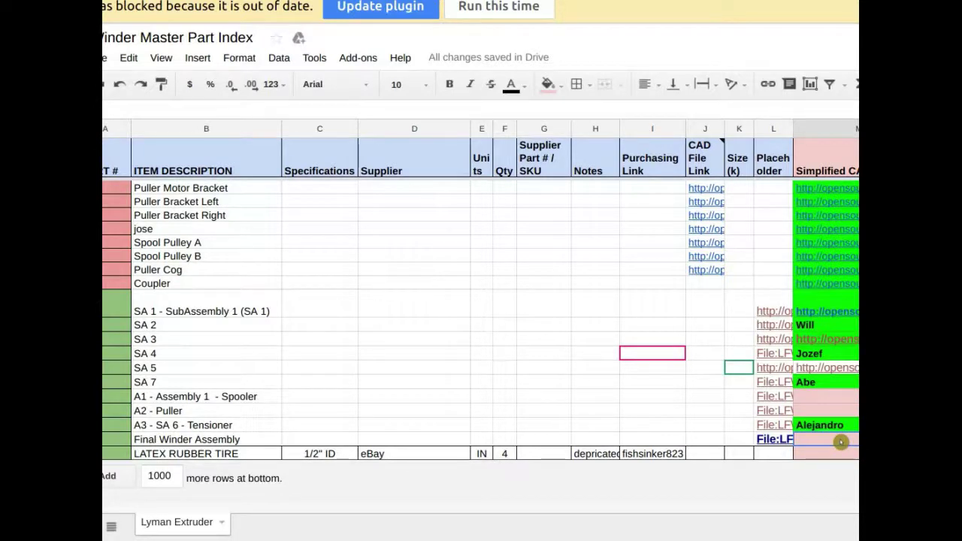
left_click(827, 412)
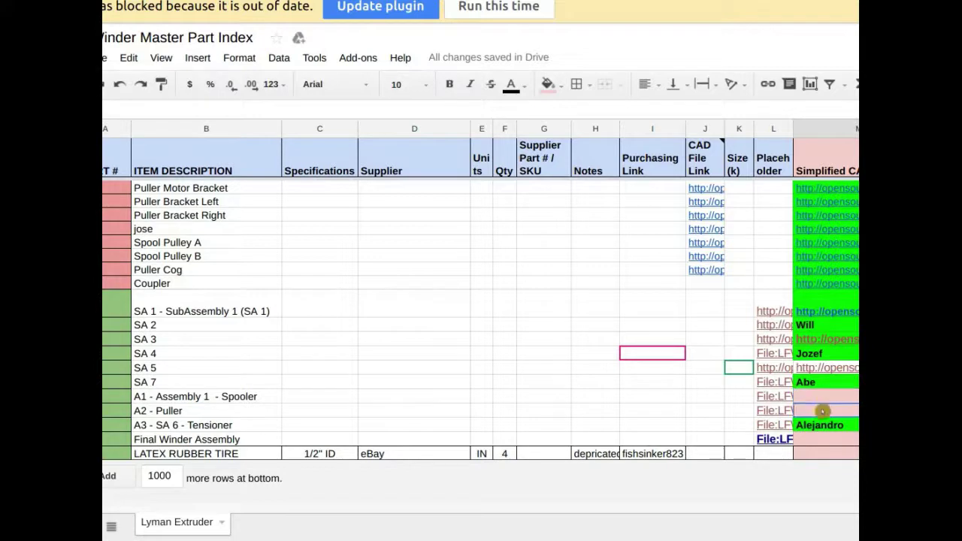
left_click(823, 409)
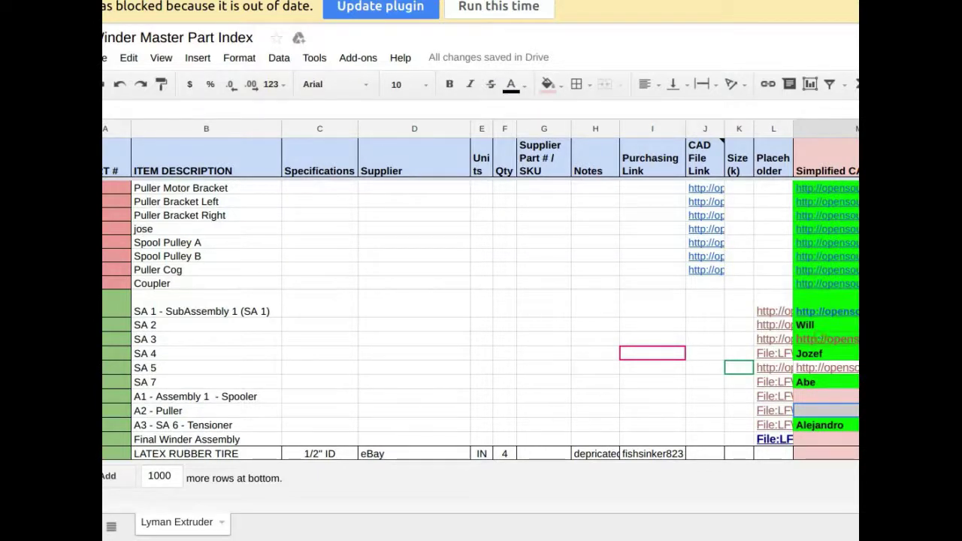
key("alt+Tab")
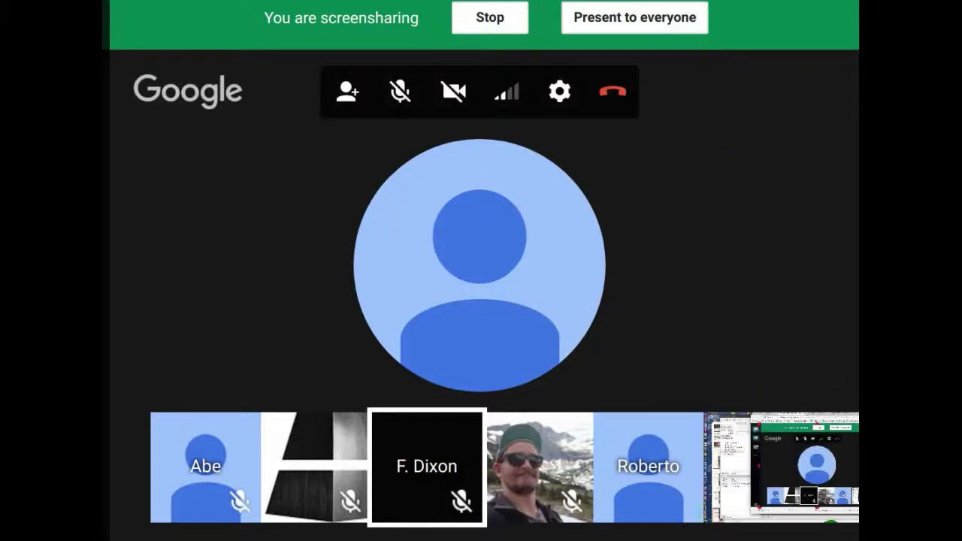
key("alt+Tab")
key("alt+Tab")
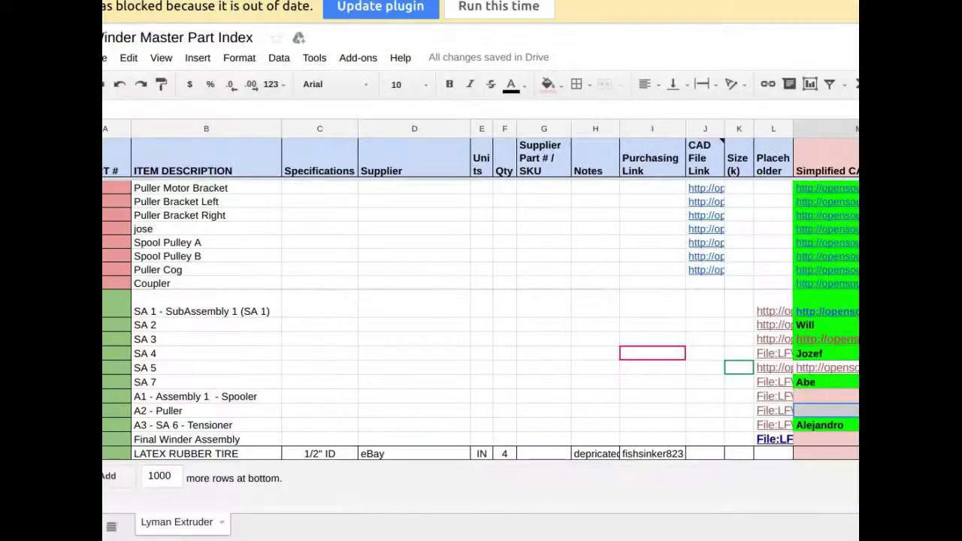
Step: Assign A1 Spooler and A2 Puller by entering each participant's first name in the simplified CAD column, and switch to the video call
left_click(816, 398)
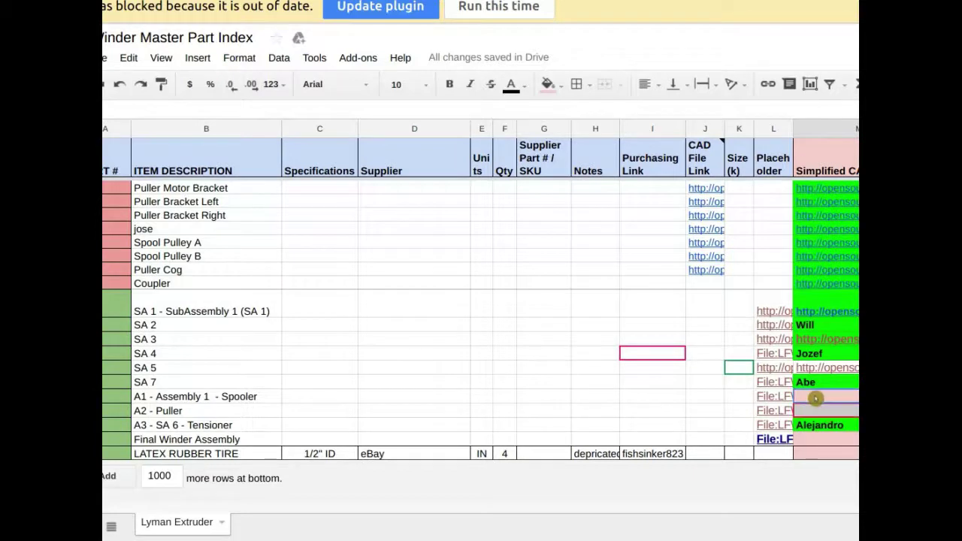
type("Abe")
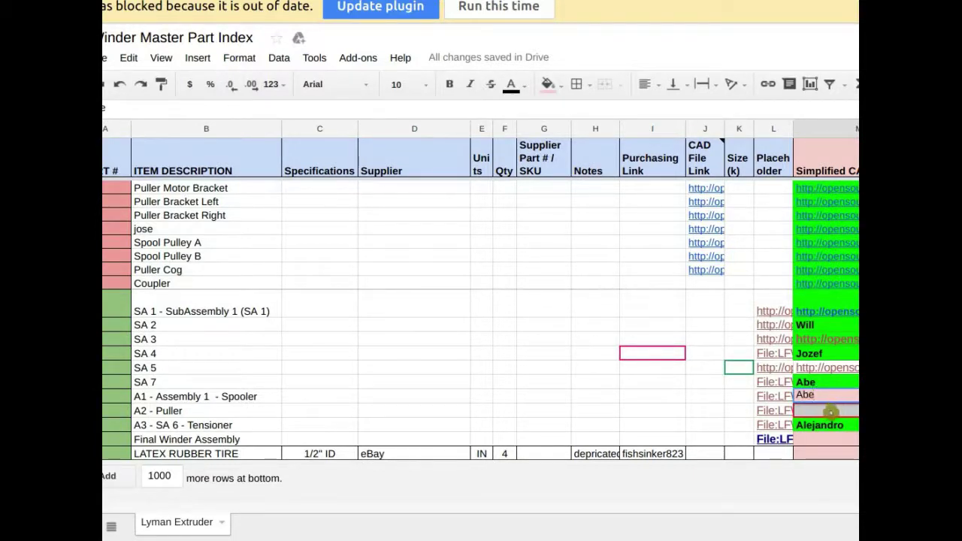
left_click(827, 411)
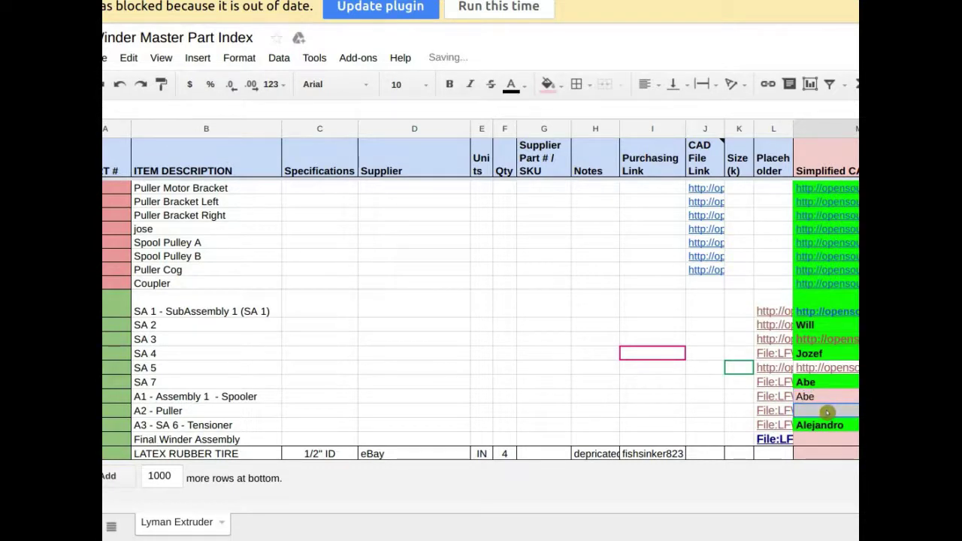
type("Robertu")
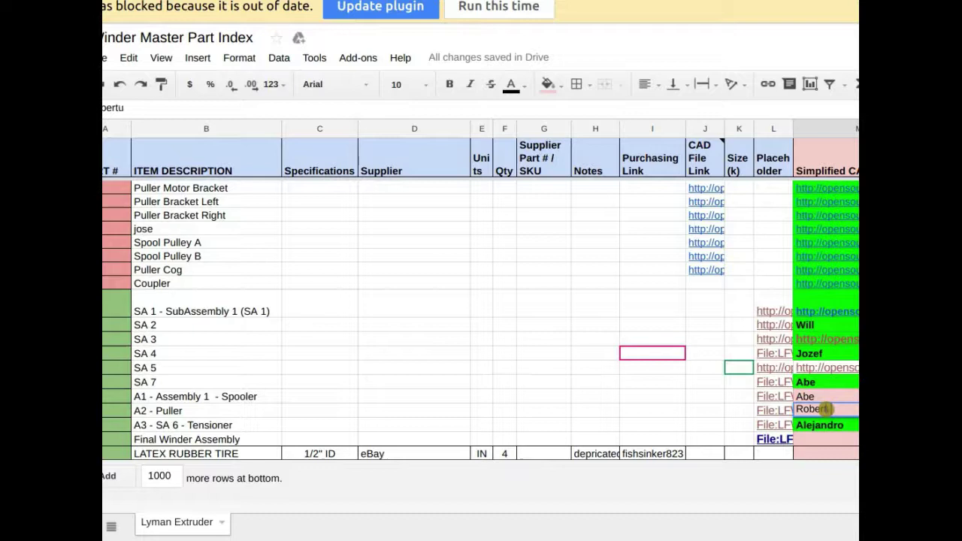
key("BackSpace")
type("to")
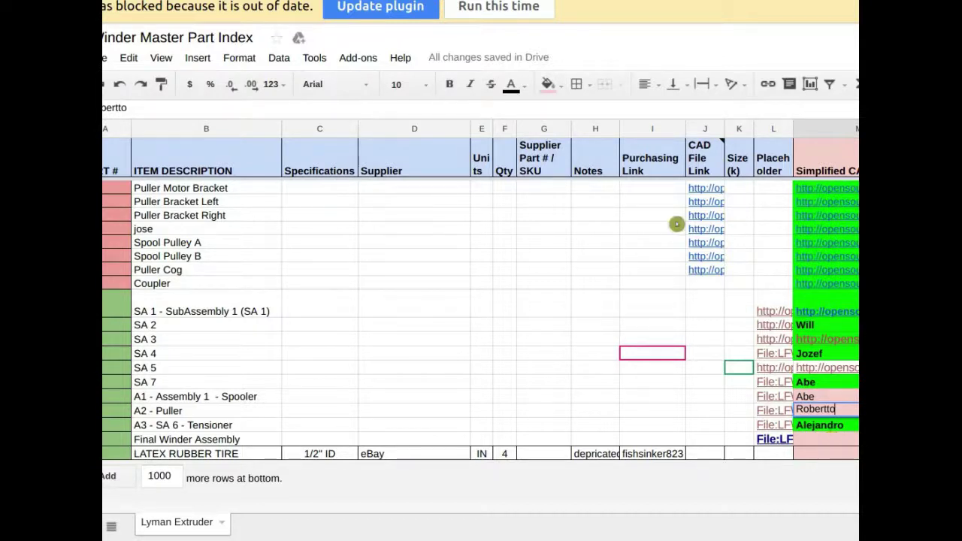
key("alt+Tab")
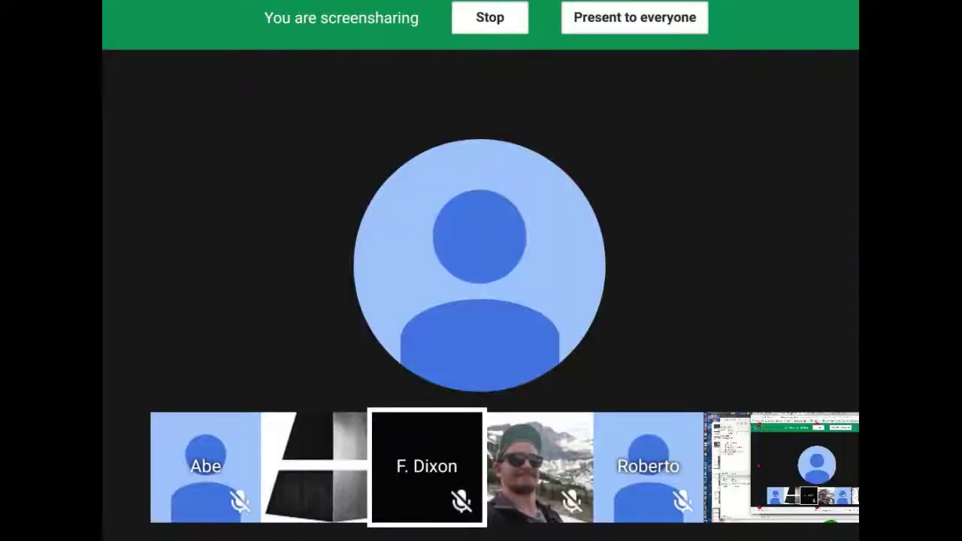